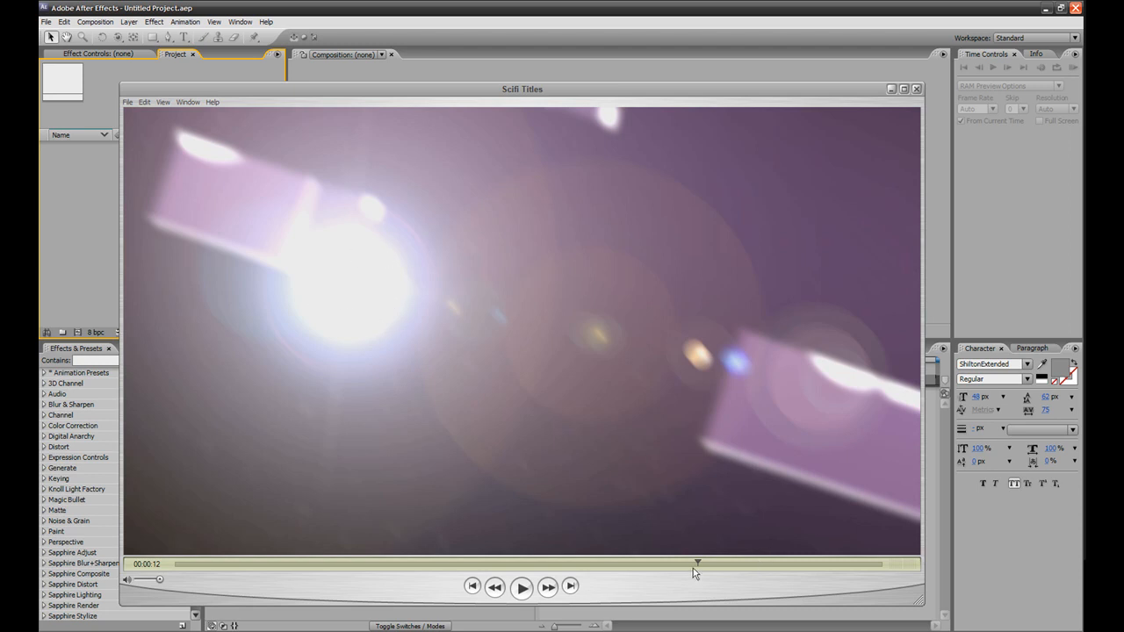
Scrub through the Scifi Titles reference clip to review its closing logo reveal.
left_click_drag(698, 564, 696, 566)
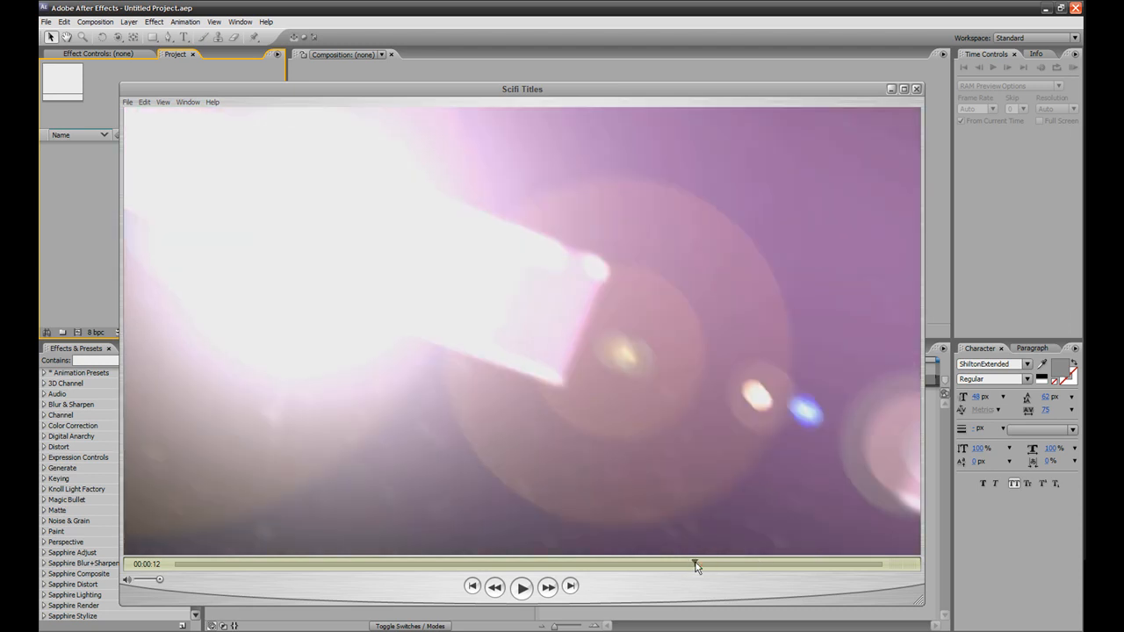
left_click_drag(696, 566, 759, 575)
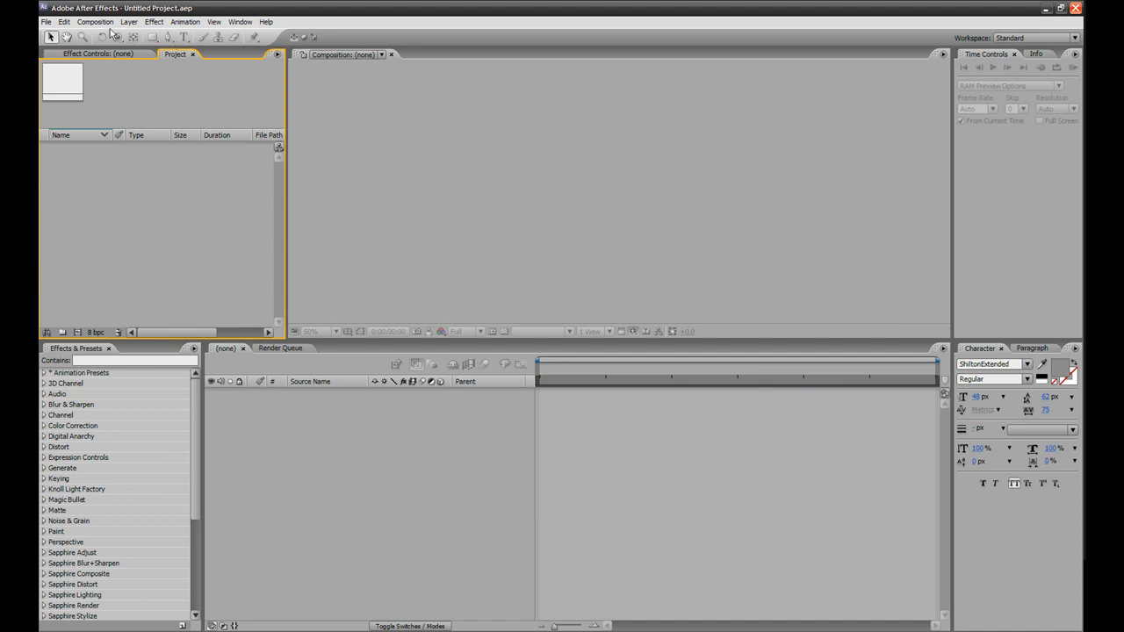
Create a composition named Envato with the HDV/HDTV 720 25 preset, half resolution and a 20-second duration.
left_click(96, 21)
left_click(98, 33)
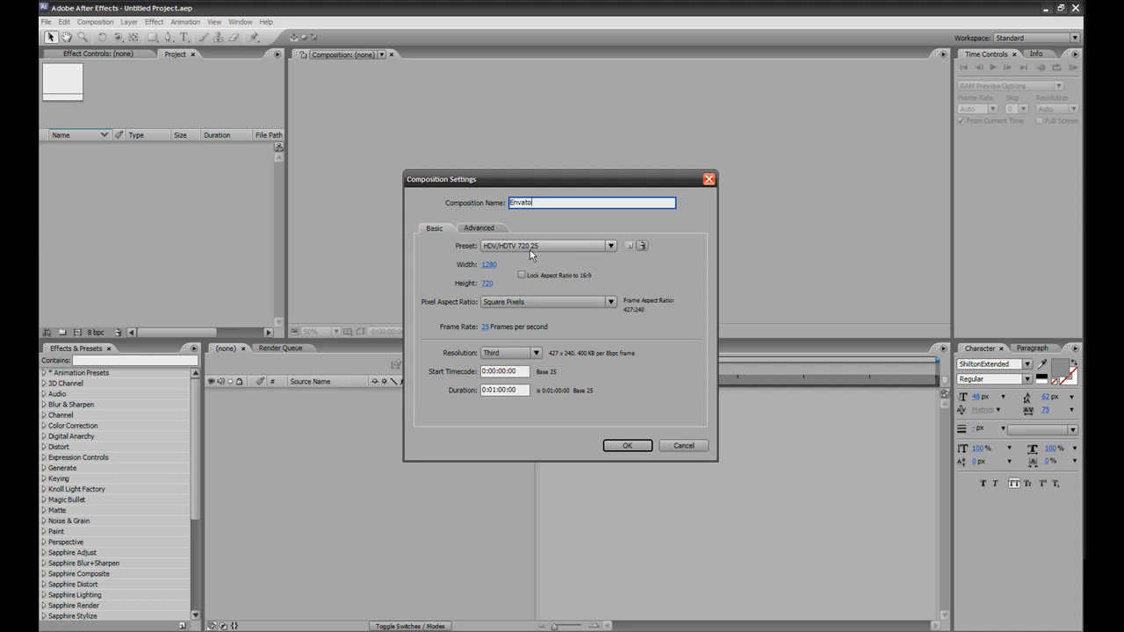
left_click(498, 391)
key("BackSpace")
type("0:00")
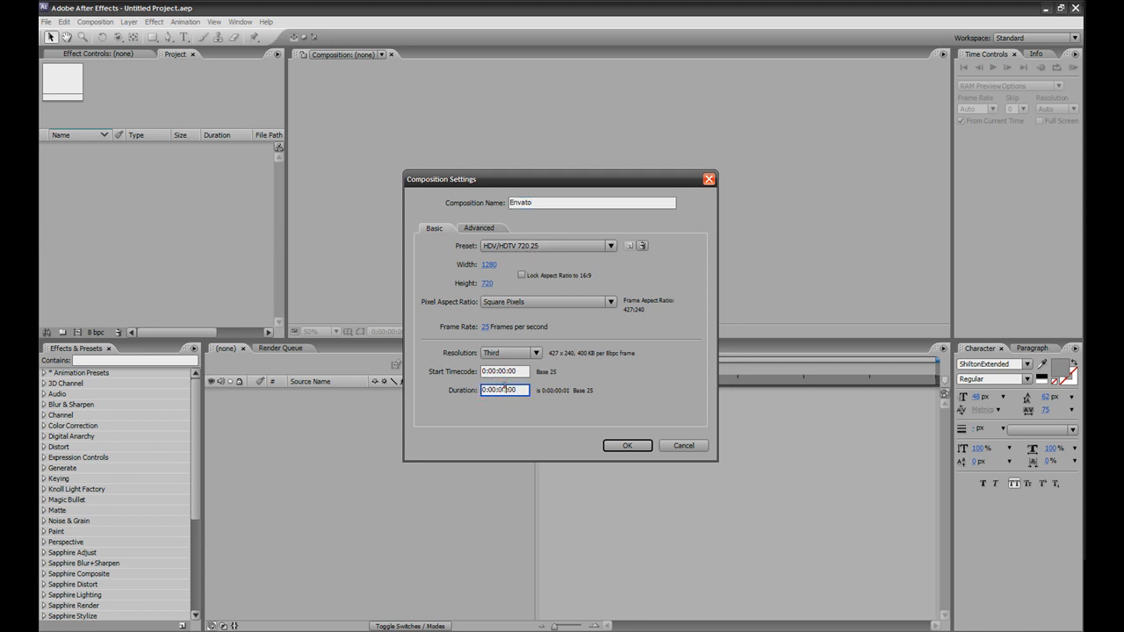
type("20")
left_click(534, 352)
left_click(508, 378)
left_click(620, 447)
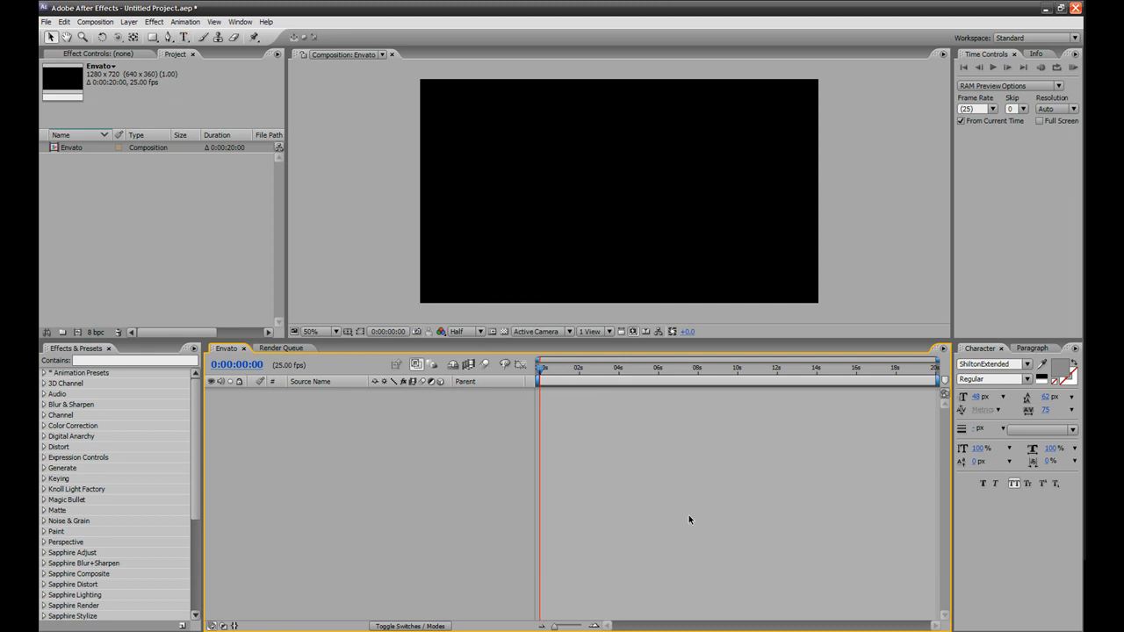
Review the opening Envato Presents title in the Scifi Titles reference clip, then return to After Effects.
left_click(753, 631)
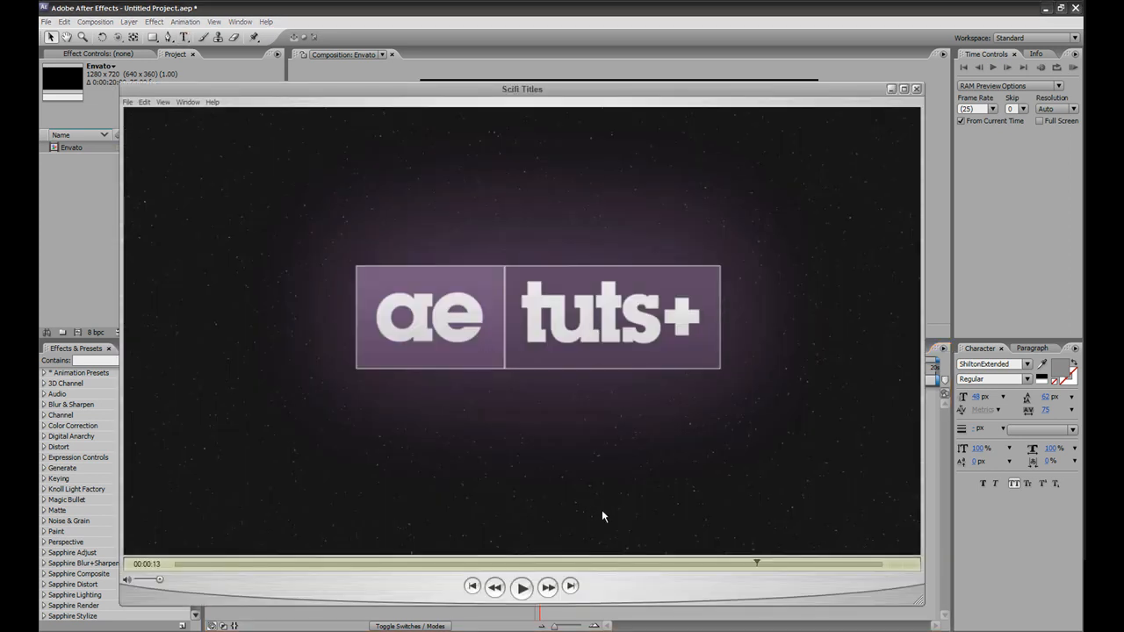
left_click_drag(231, 567, 307, 578)
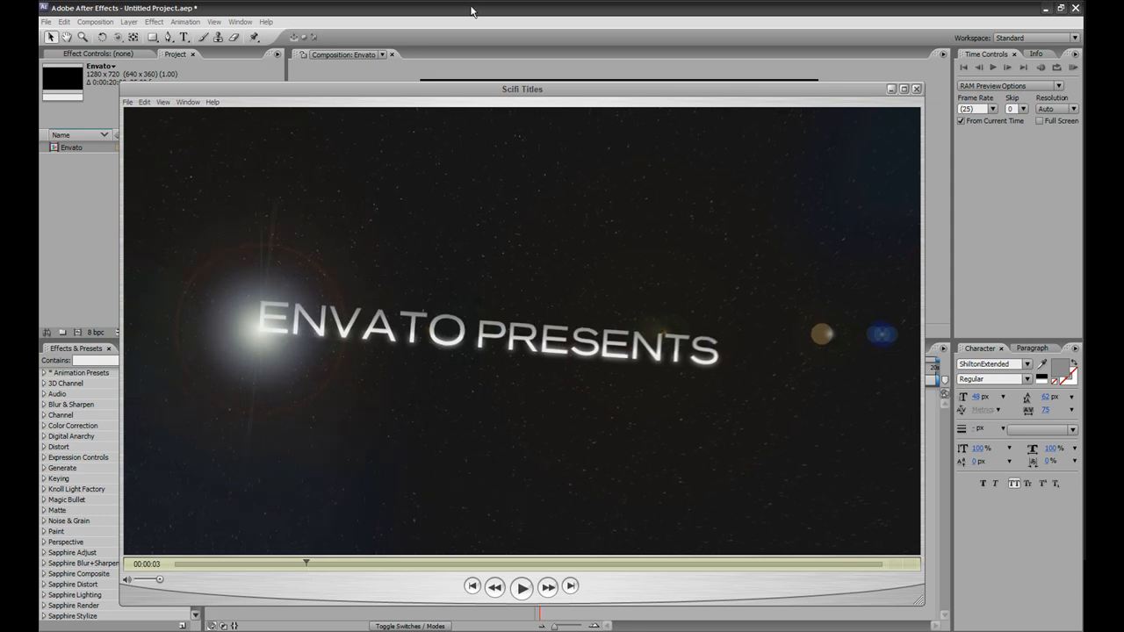
left_click(472, 11)
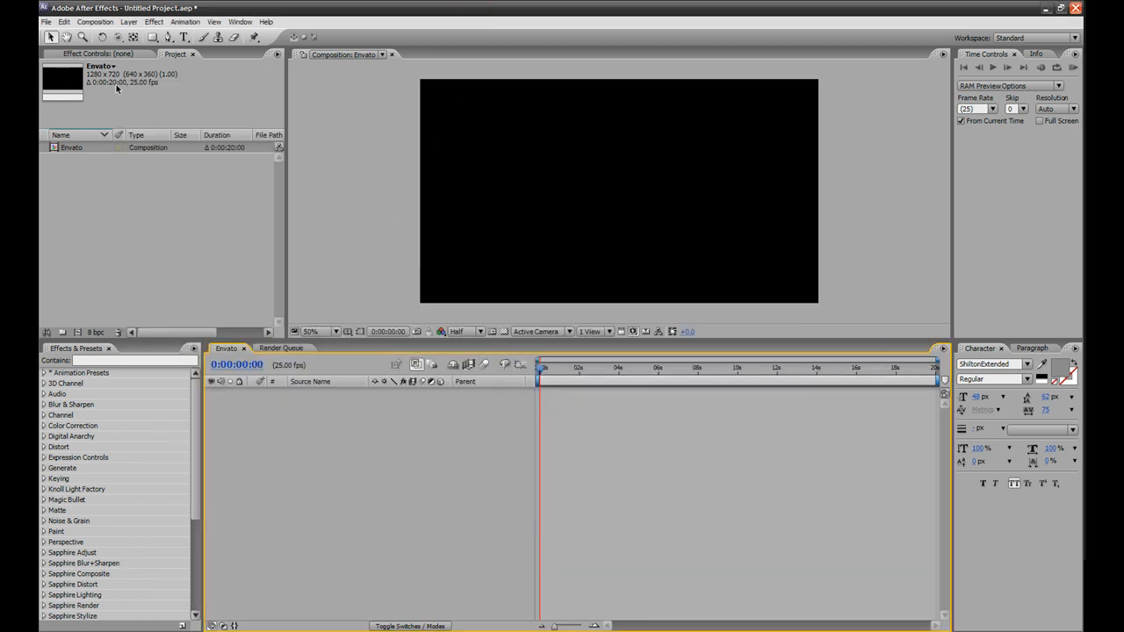
Add a text layer reading ENVATO PRESENTS to the composition.
left_click(183, 39)
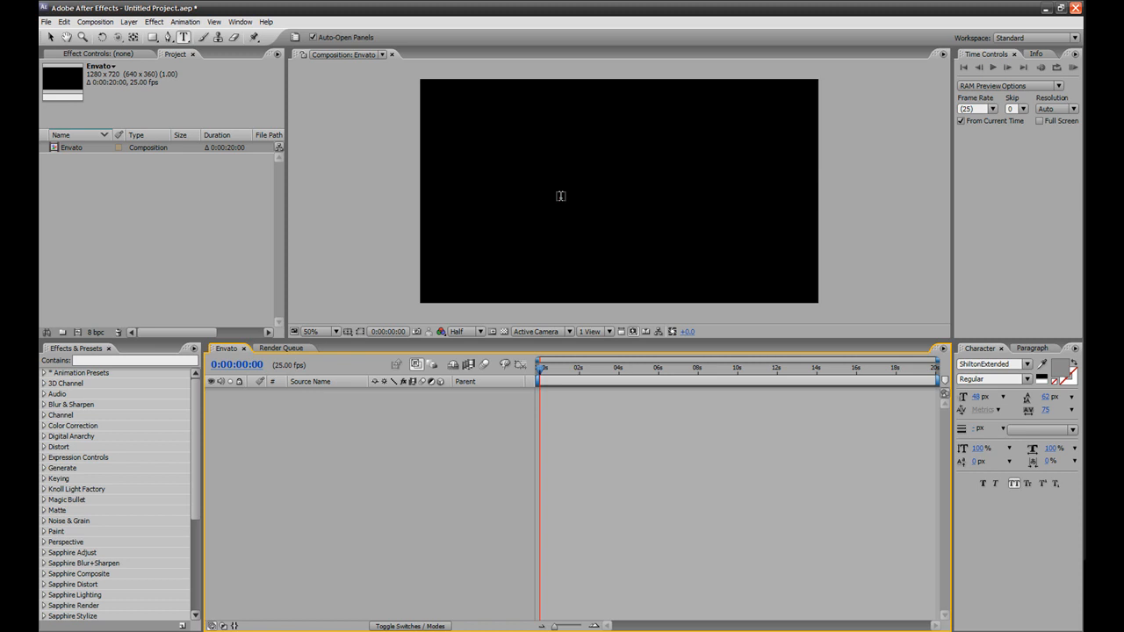
left_click(560, 196)
type("EN")
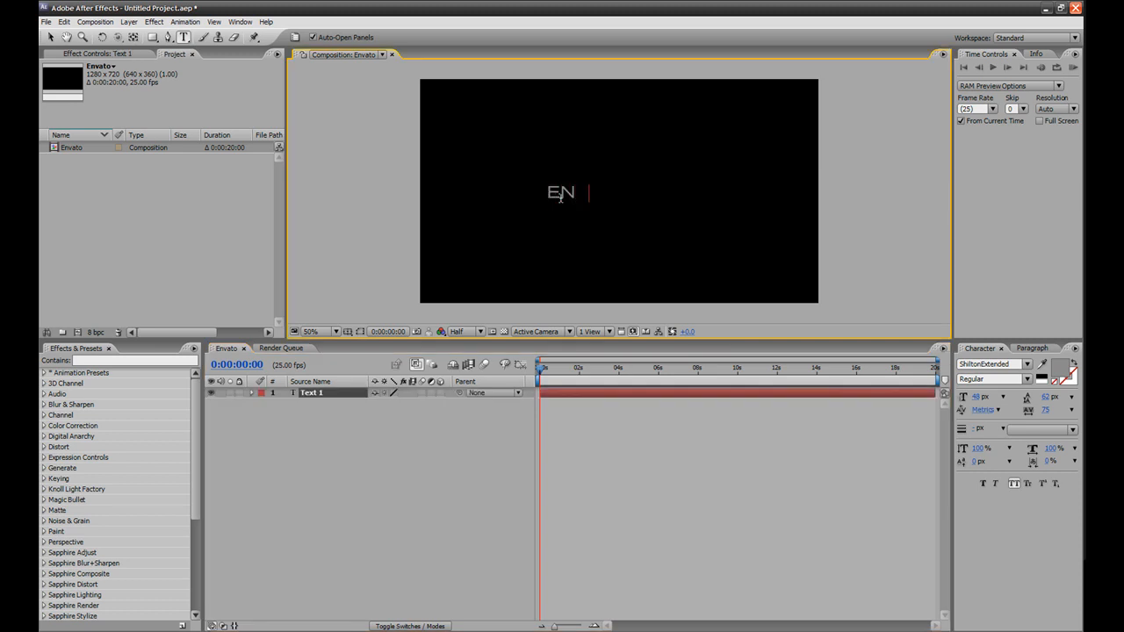
type("VATO PRESE")
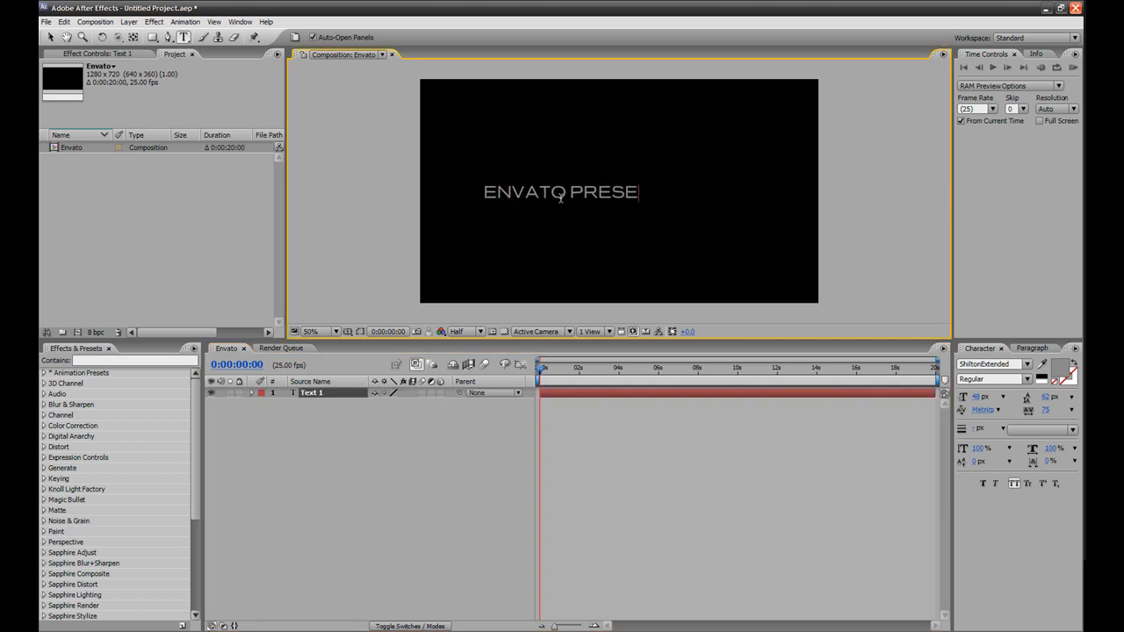
type("NTS")
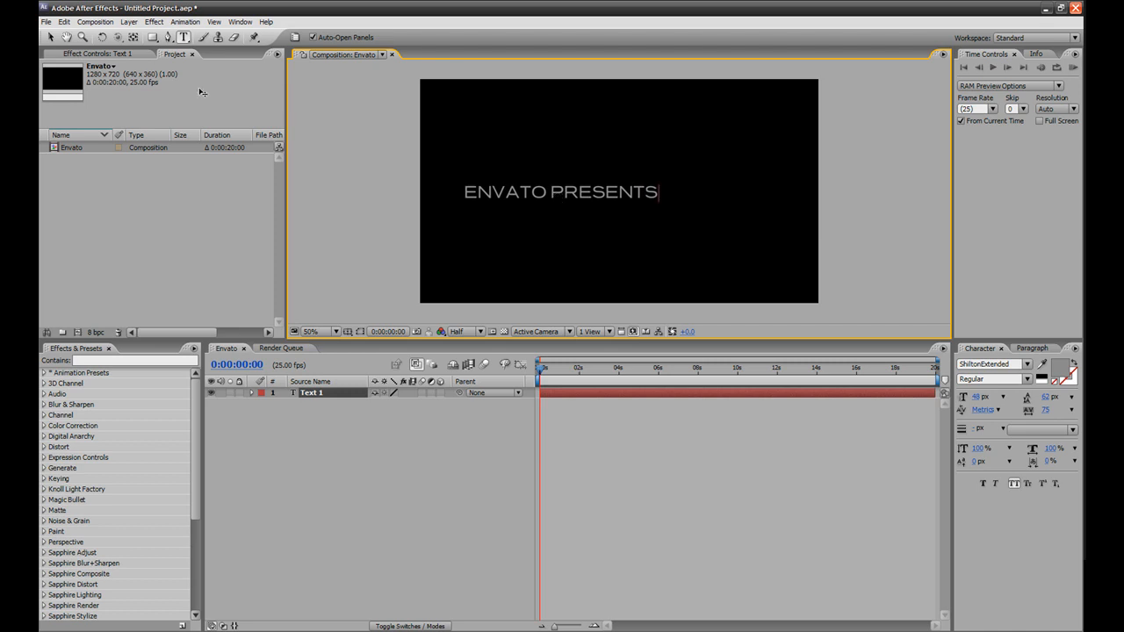
Set the word ENVATO to a 55 px font size and move the title to the middle of the frame.
left_click_drag(547, 192, 463, 192)
left_click(978, 398)
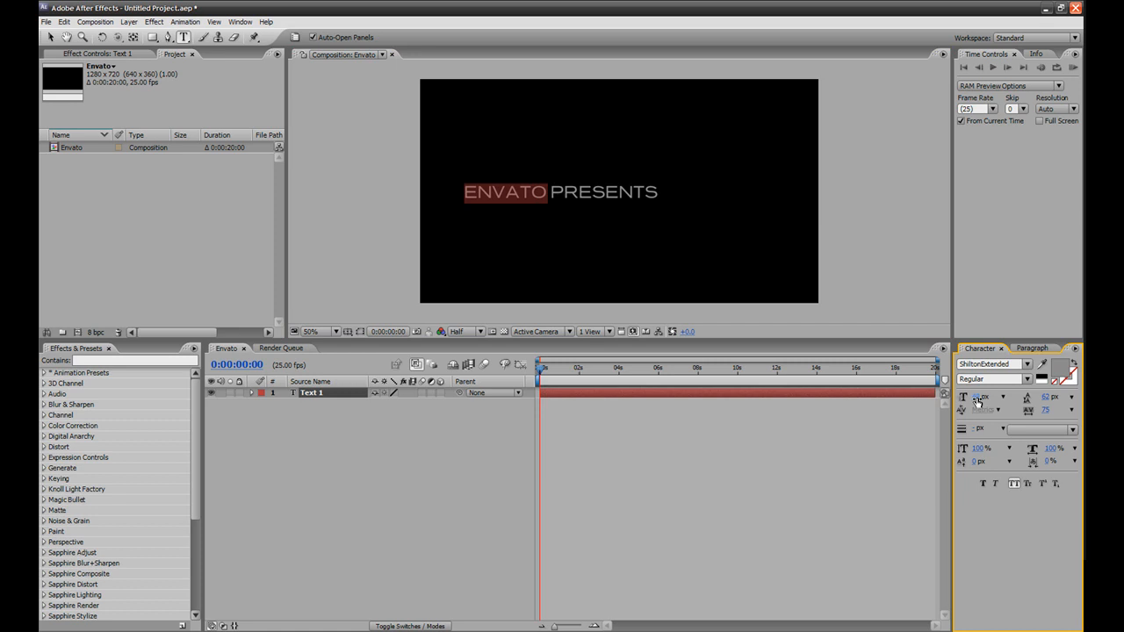
type("55")
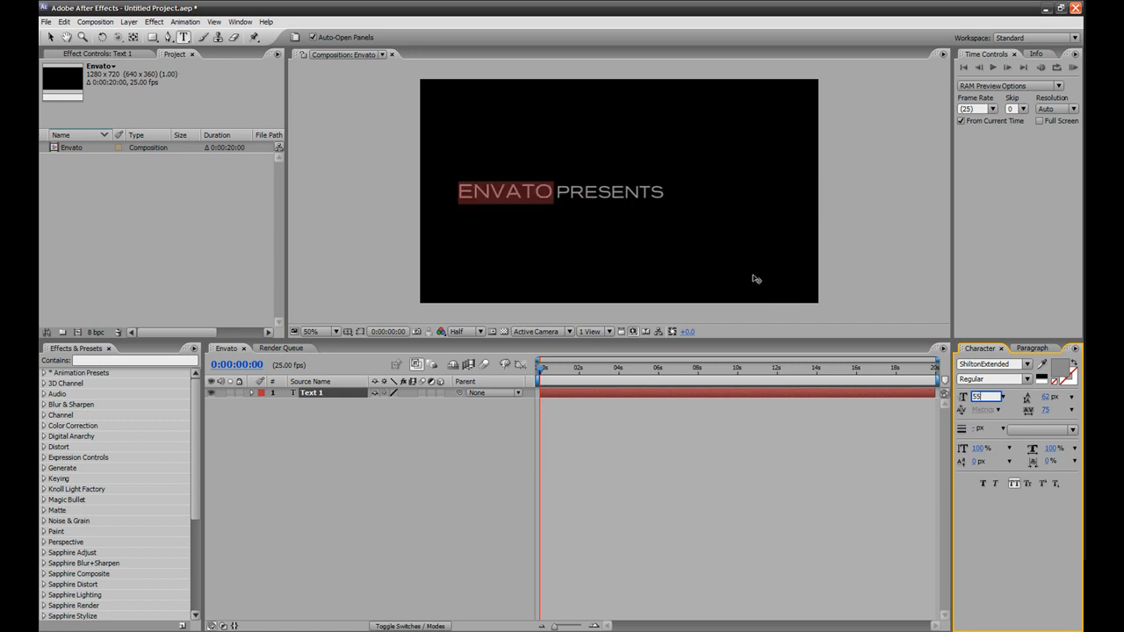
left_click(50, 37)
left_click_drag(529, 198, 580, 200)
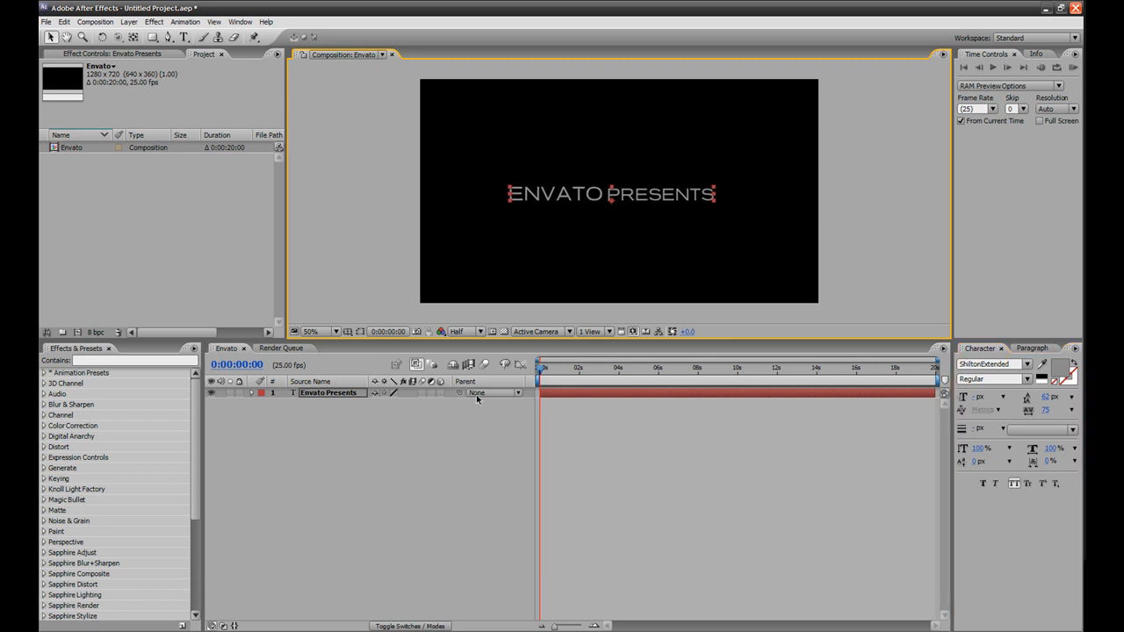
Find the Ramp effect and apply it to the Envato Presents text layer.
left_click(117, 360)
type("ramp")
left_click_drag(83, 389, 342, 399)
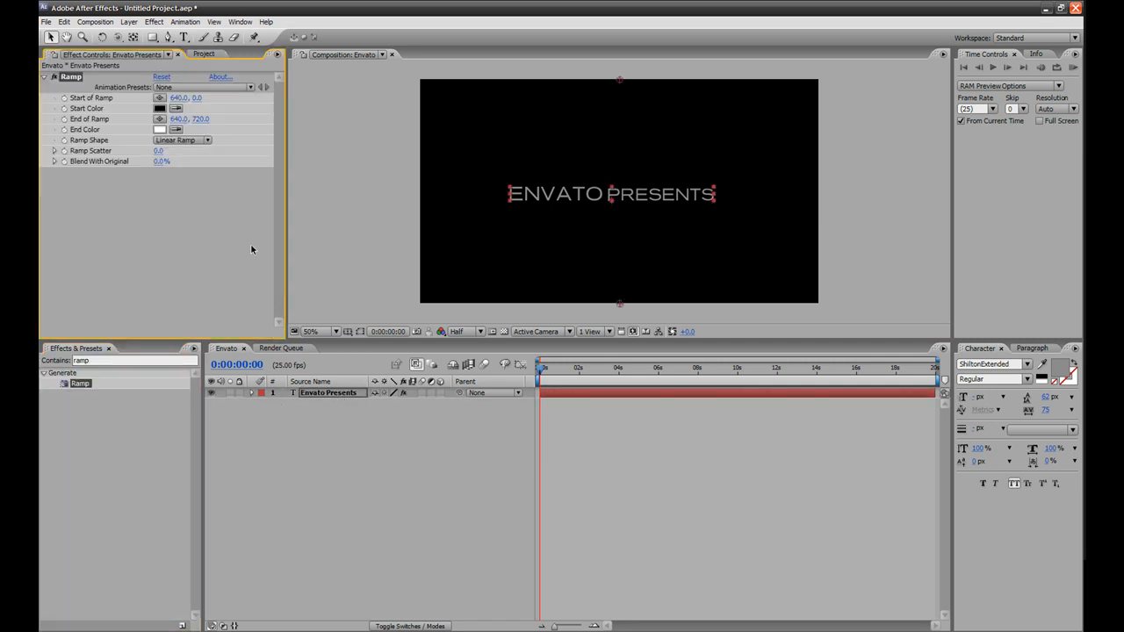
Set the ramp's start to 640, 317 and its end to 640, 429, and preview at full resolution.
left_click_drag(196, 98, 323, 128)
left_click_drag(200, 117, 139, 120)
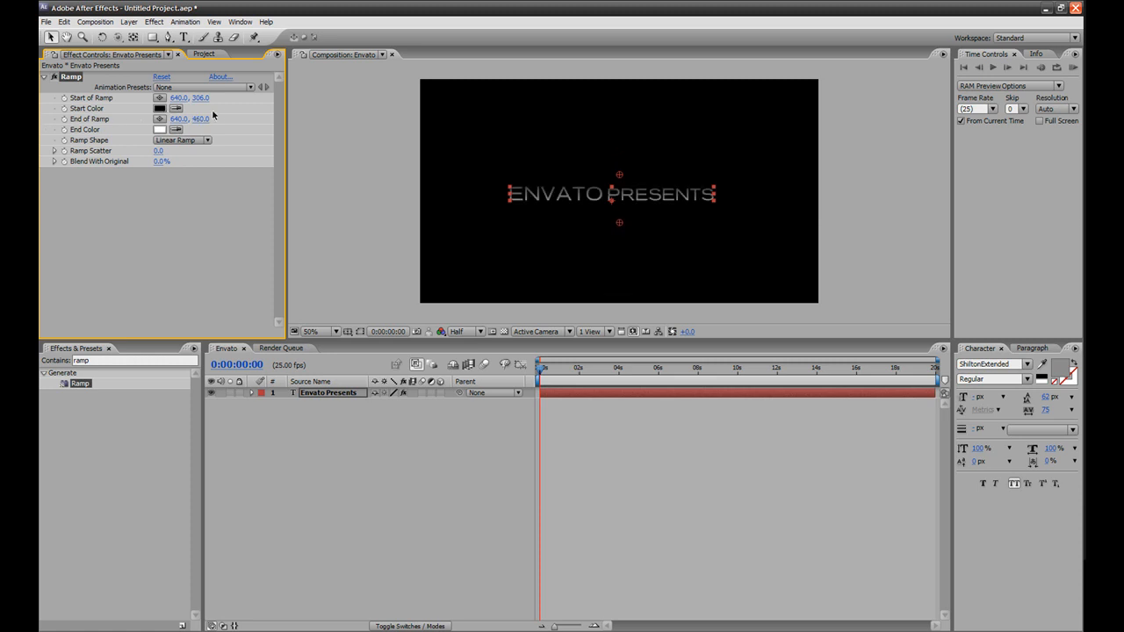
mouse_move(202, 119)
left_mouse_down()
mouse_move(172, 128)
mouse_move(207, 99)
left_mouse_up()
scroll(654, 175, "up", 1)
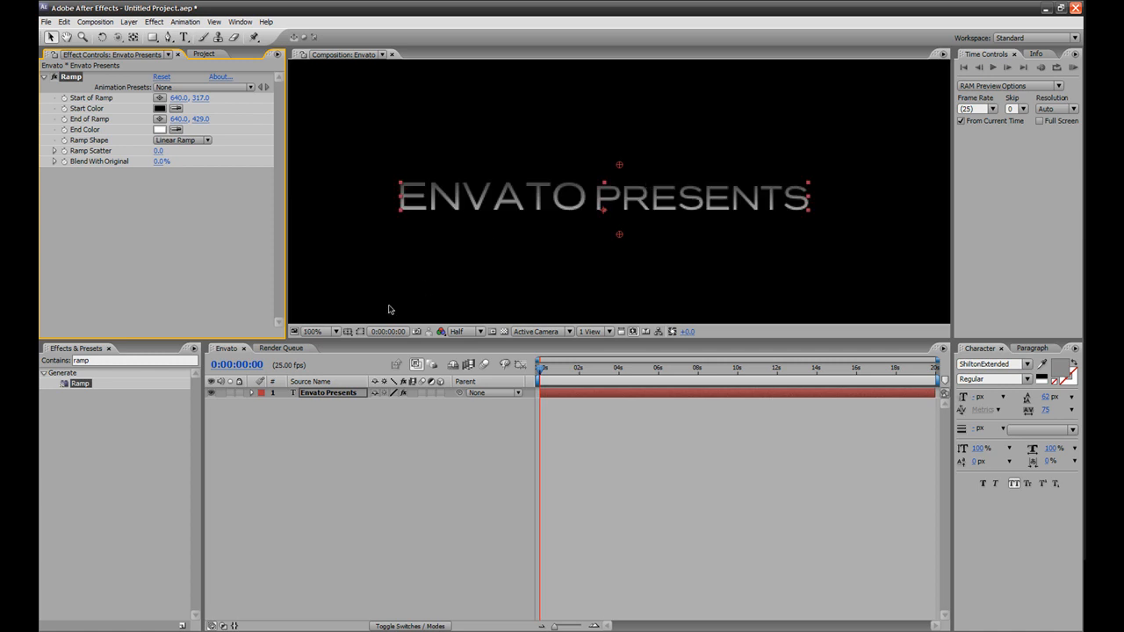
left_click(466, 333)
left_click(468, 341)
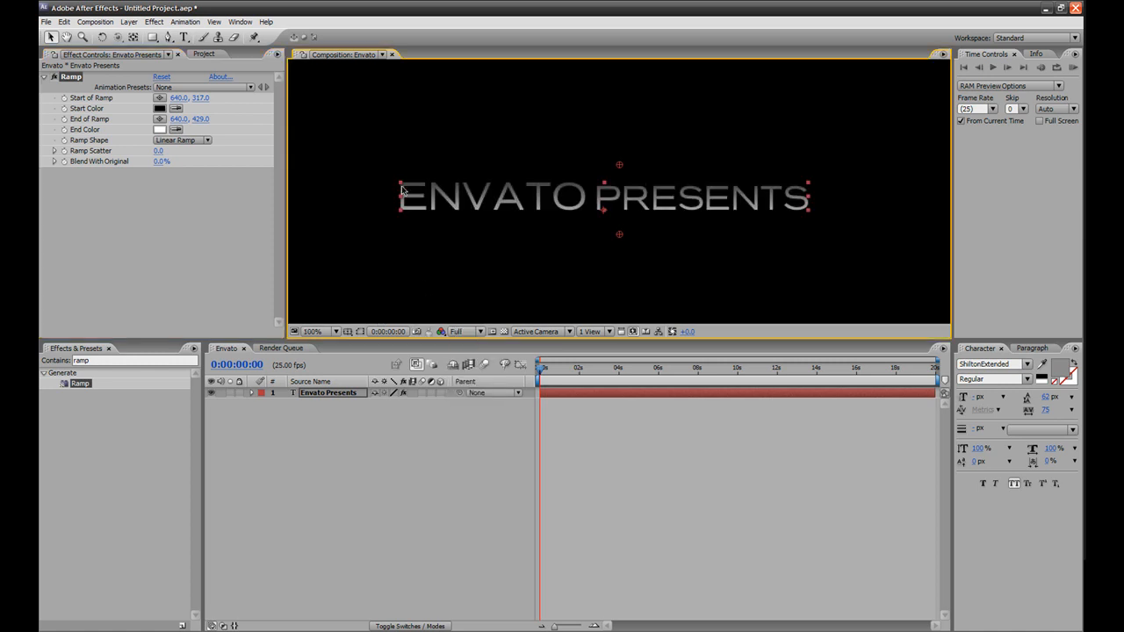
Find the Stylize Glow effect and apply it to the Envato Presents text layer.
left_click(73, 361)
type("glow")
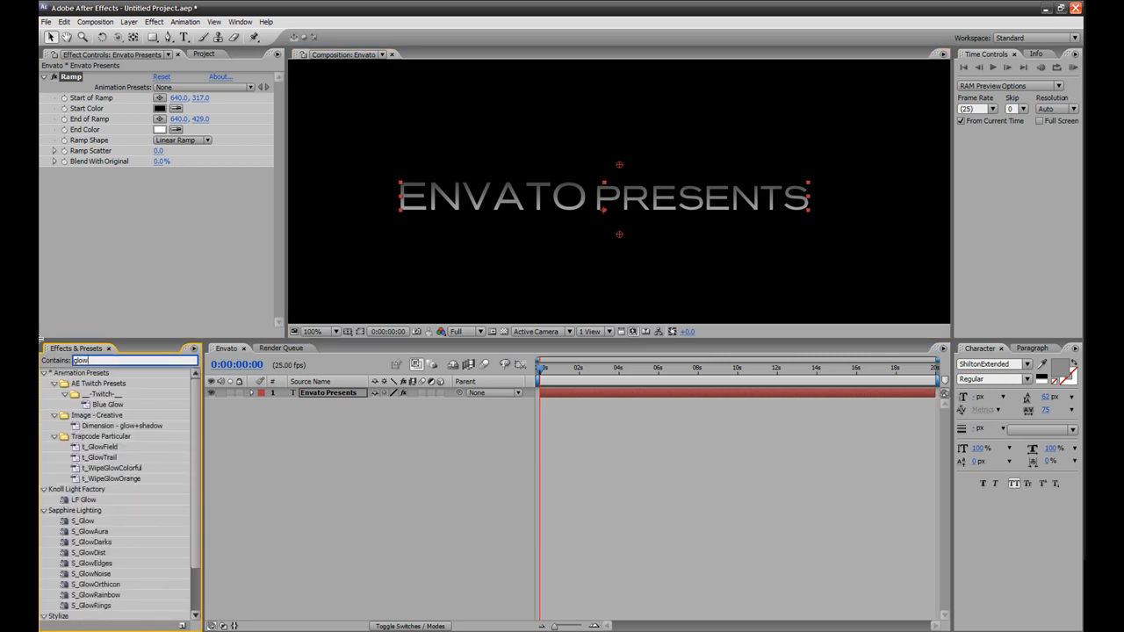
key("Return")
scroll(143, 539, "down", 2)
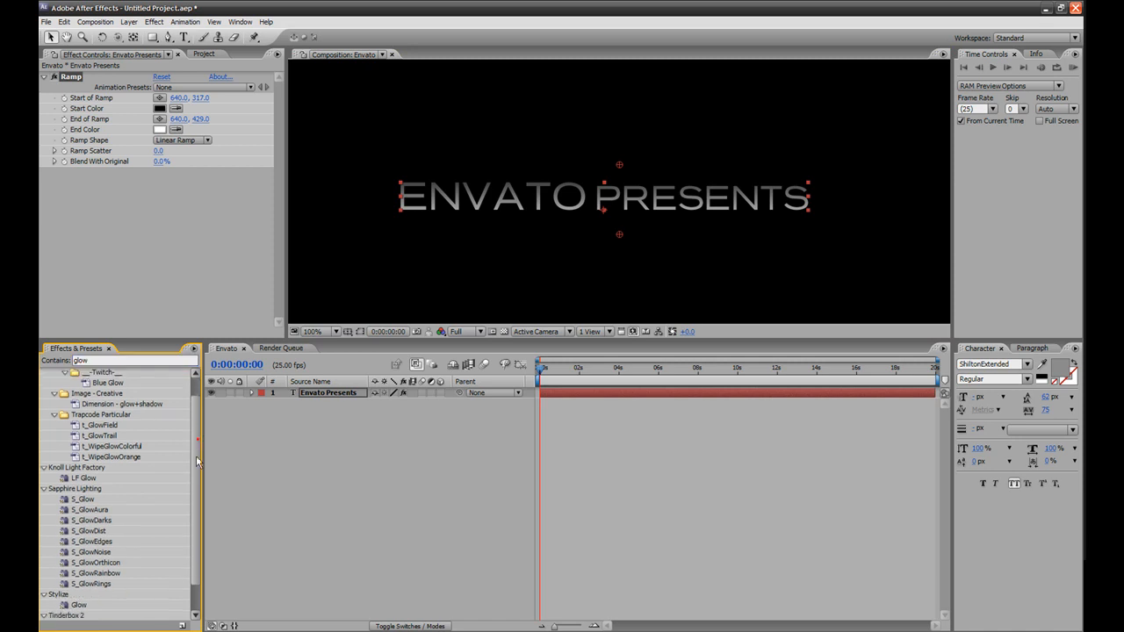
left_click_drag(82, 575, 166, 222)
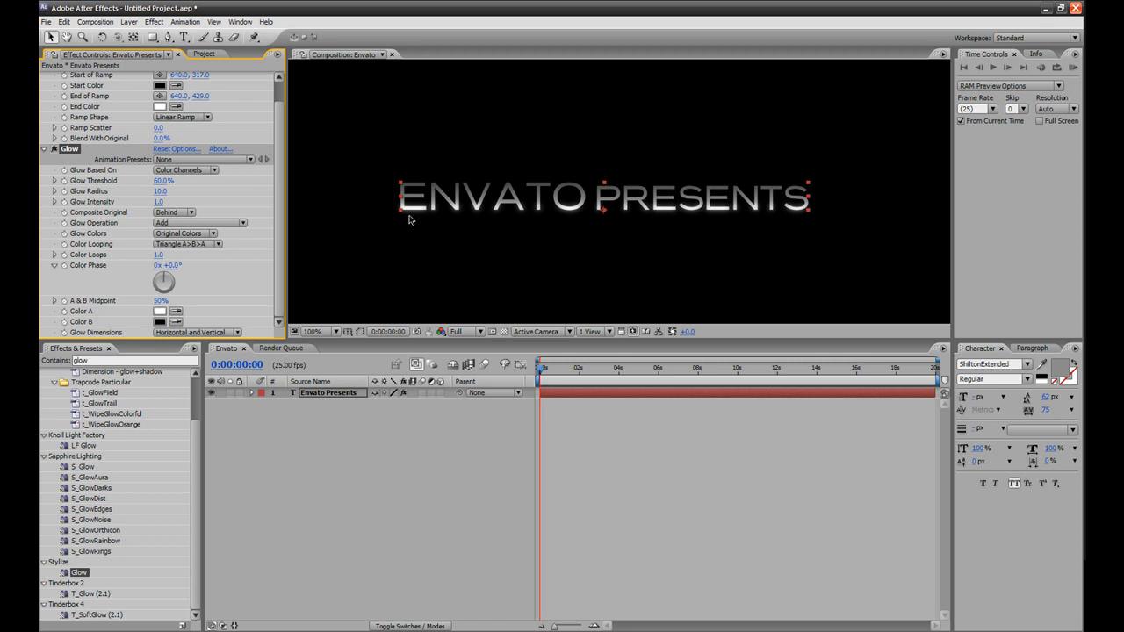
Set the Glow threshold to 55% and clear the effects search.
left_click_drag(161, 181, 161, 183)
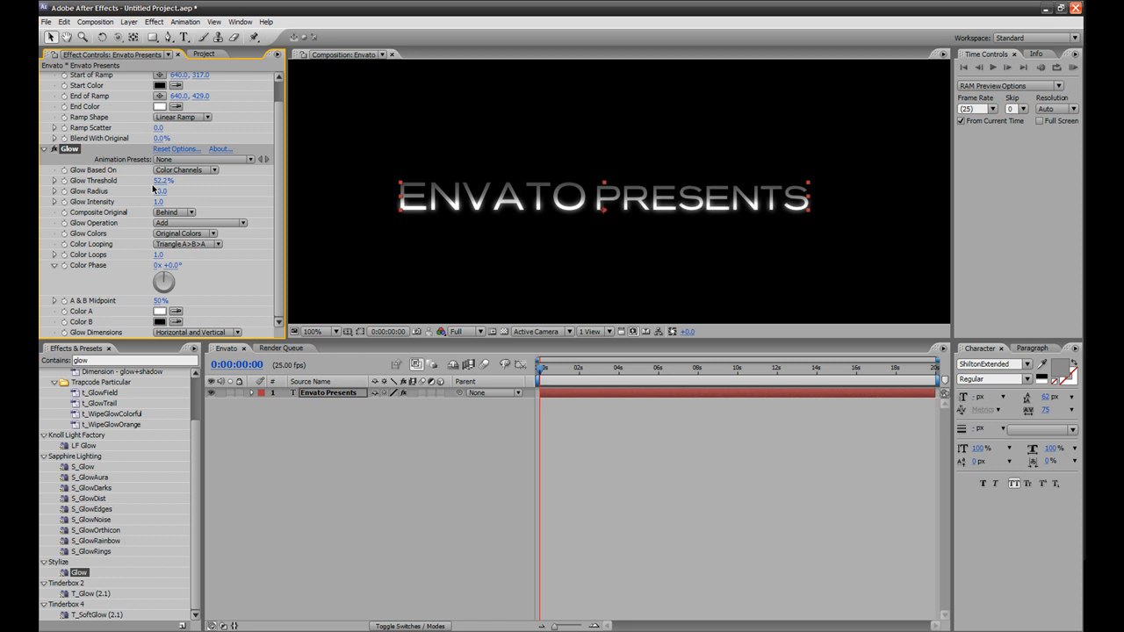
left_click(159, 182)
type("55")
key("Return")
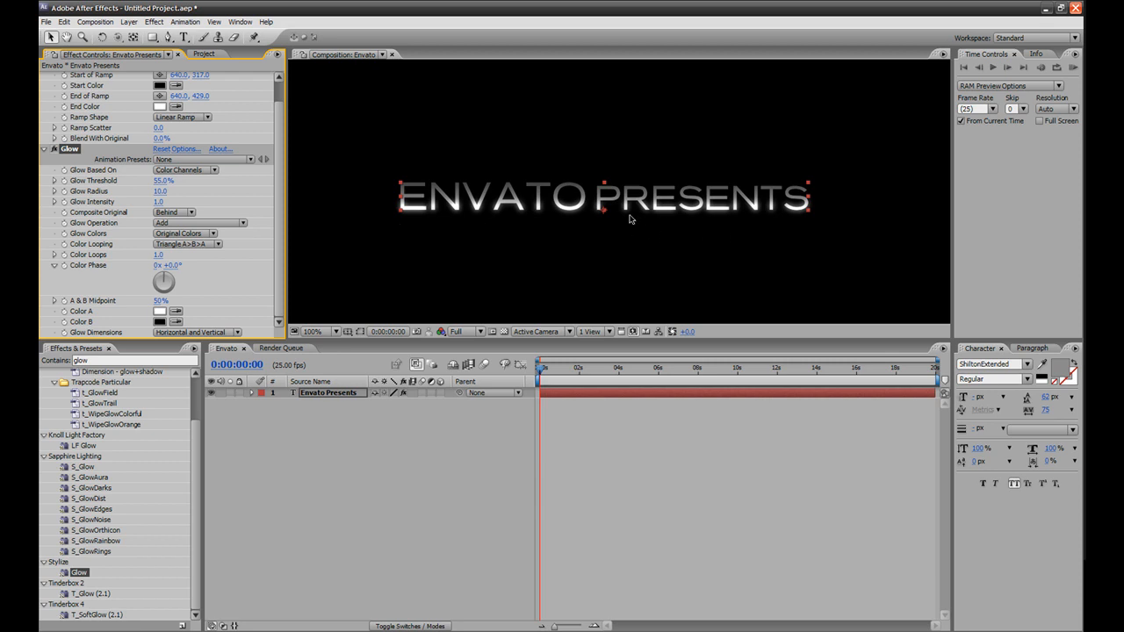
left_click(120, 361)
key("BackSpace")
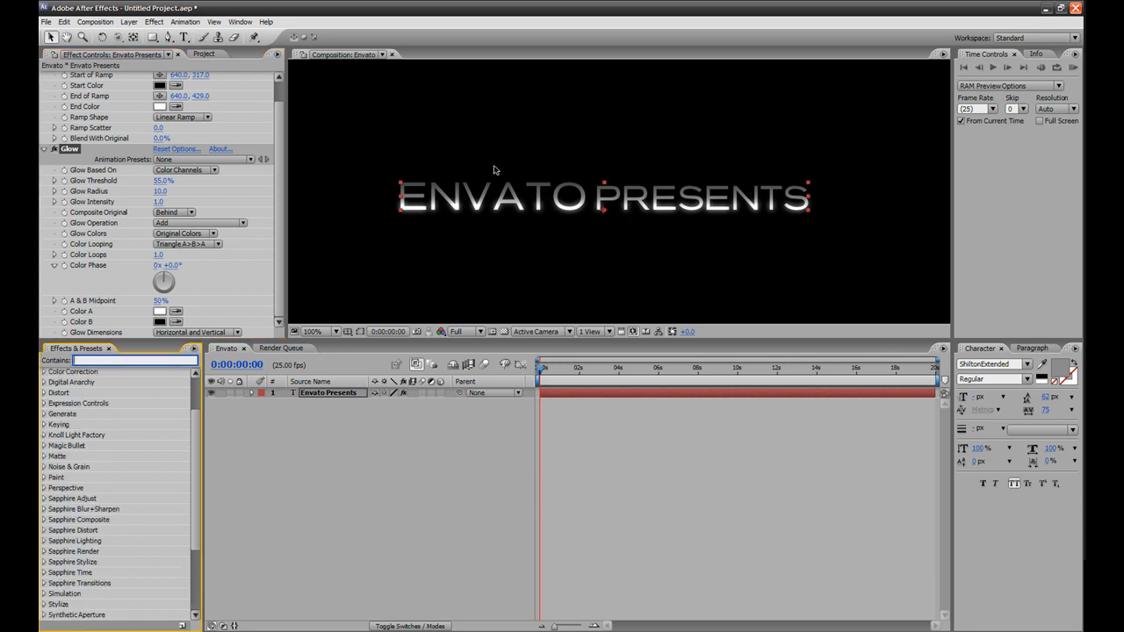
scroll(495, 169, "down", 2)
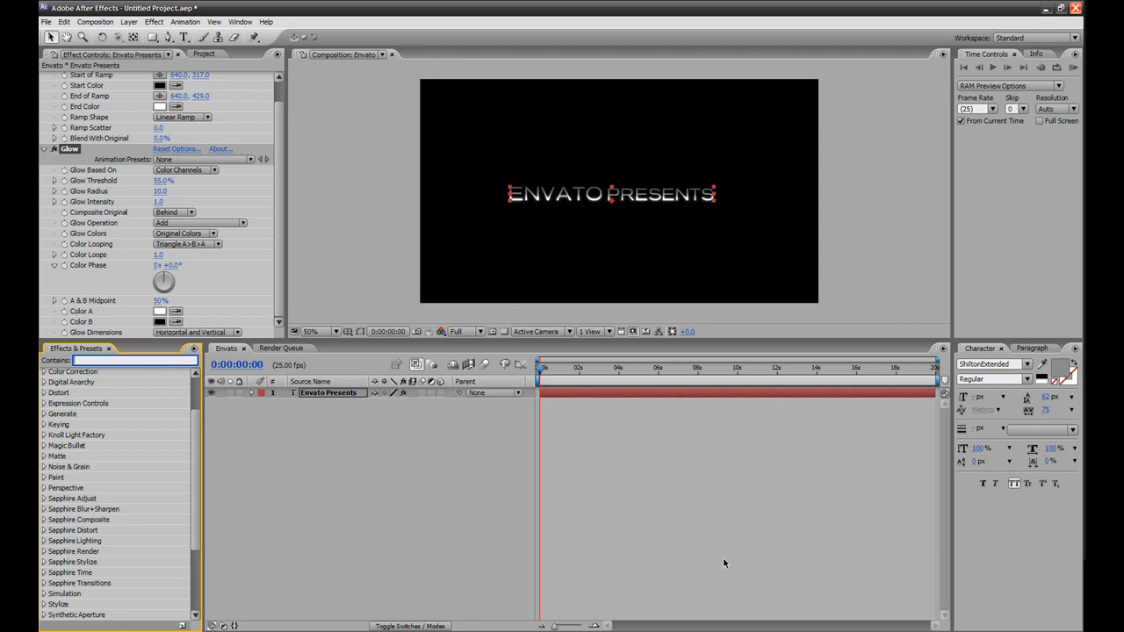
Switch to the Scifi Titles reference clip and examine how its opening title letters animate.
key("alt+Tab")
left_click_drag(271, 563, 309, 571)
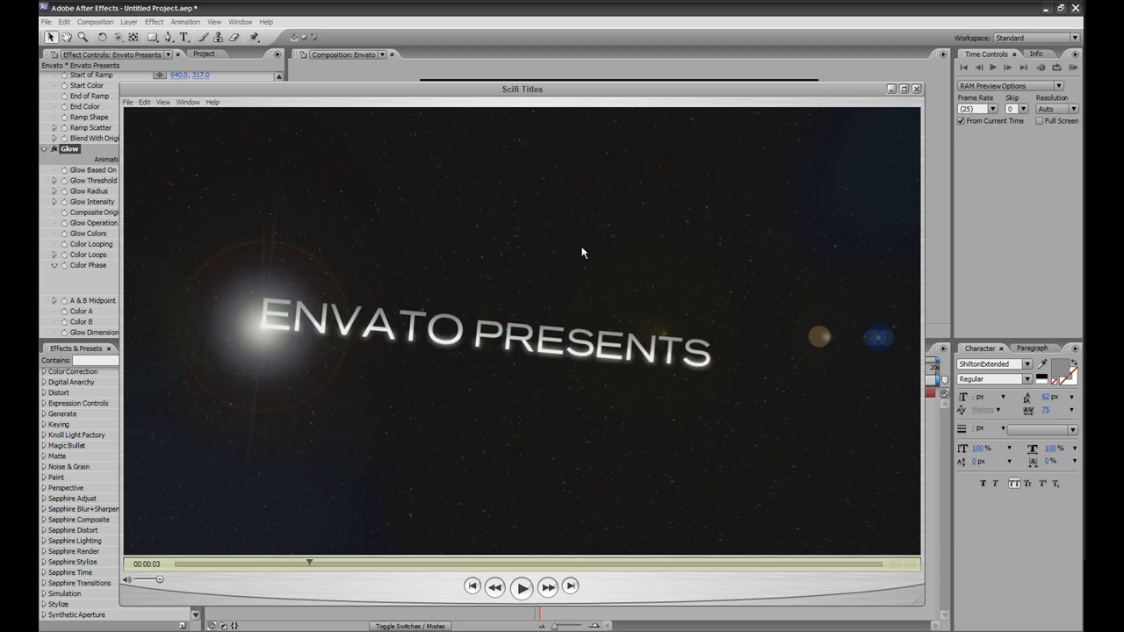
left_click(538, 9)
Apply the 3D Resolve Position preset from the 3D Text animation presets to the Envato Presents layer.
left_click(103, 358)
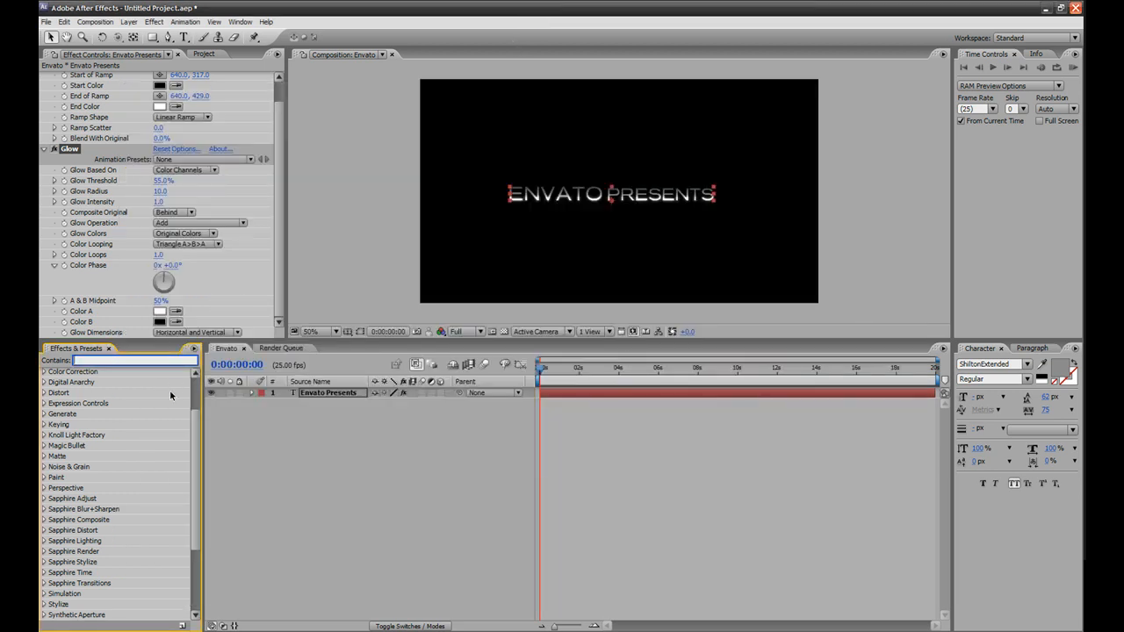
left_click_drag(195, 420, 197, 386)
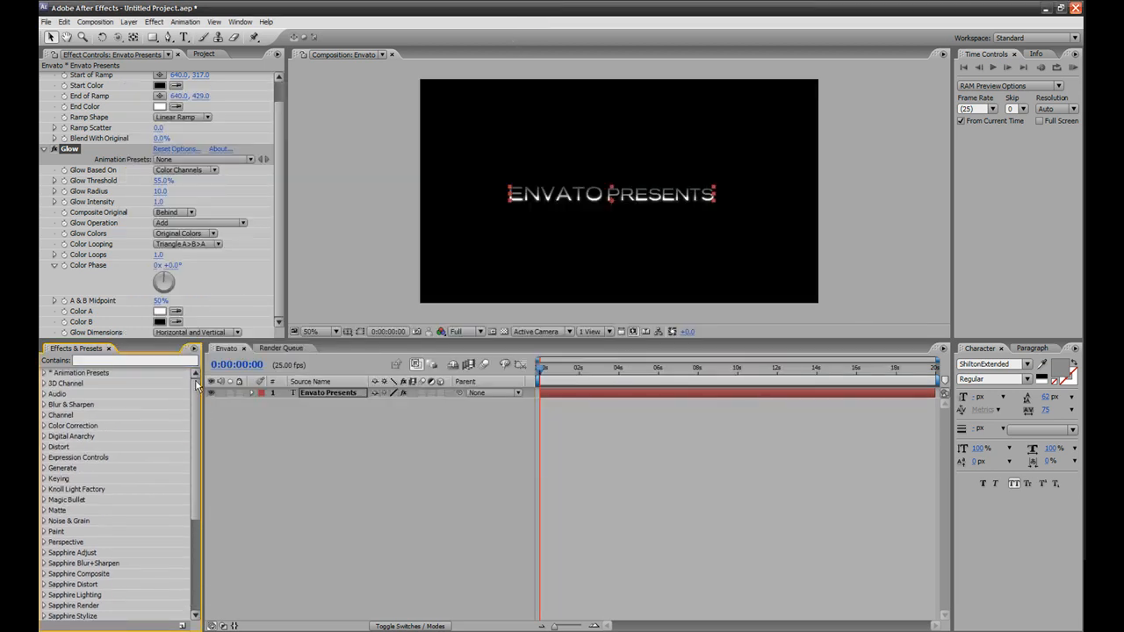
left_click(44, 374)
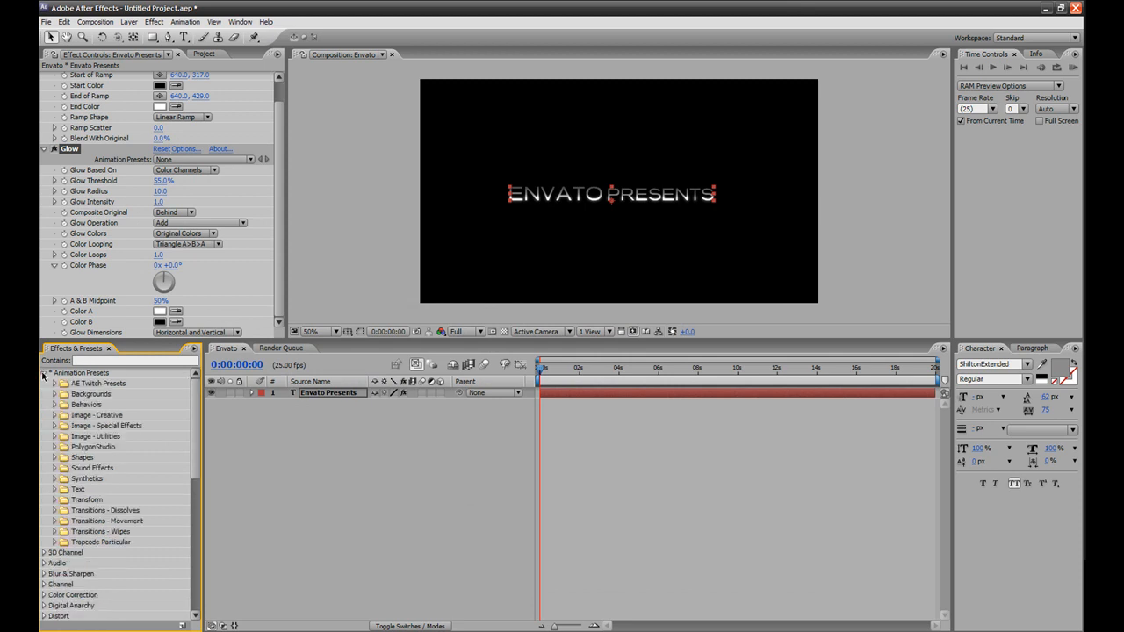
left_click(54, 490)
left_click(66, 447)
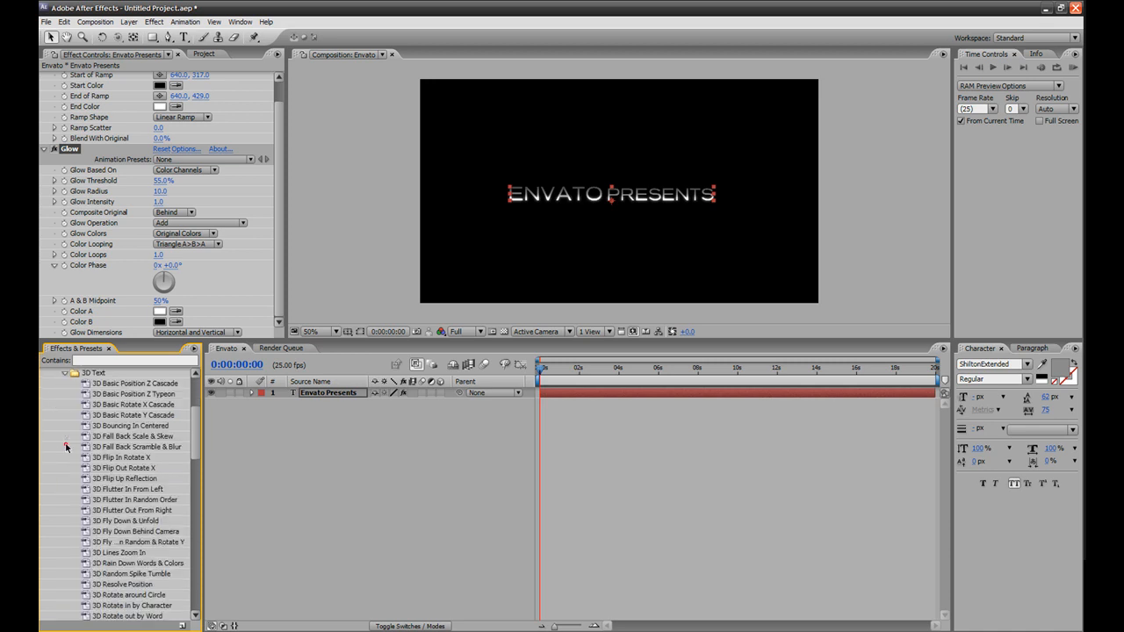
left_click_drag(195, 427, 195, 450)
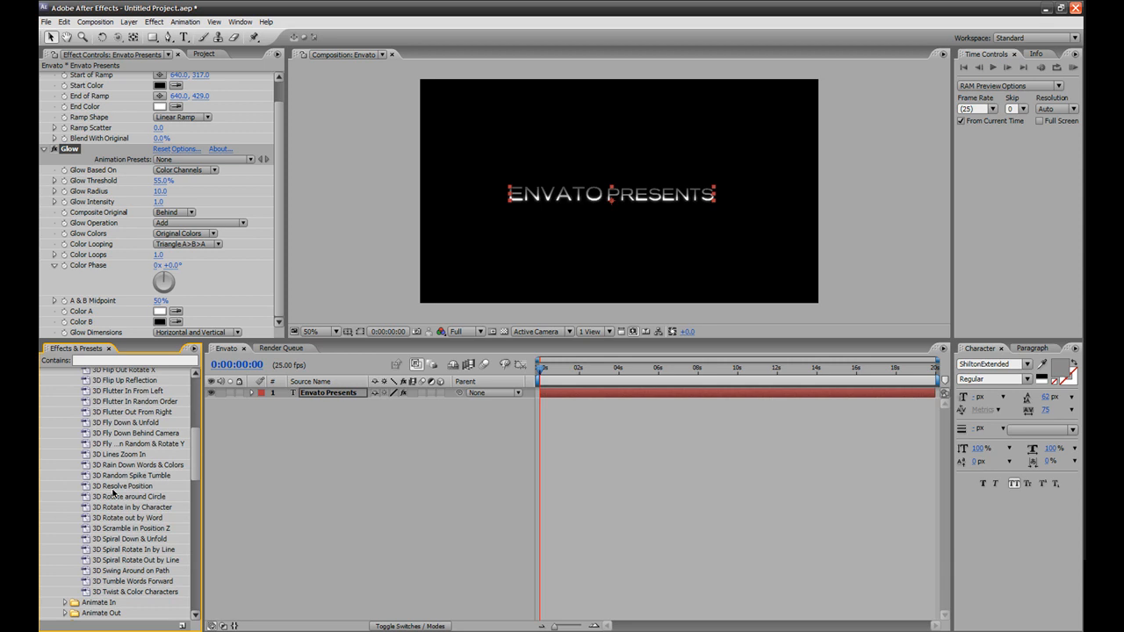
left_click_drag(115, 488, 316, 397)
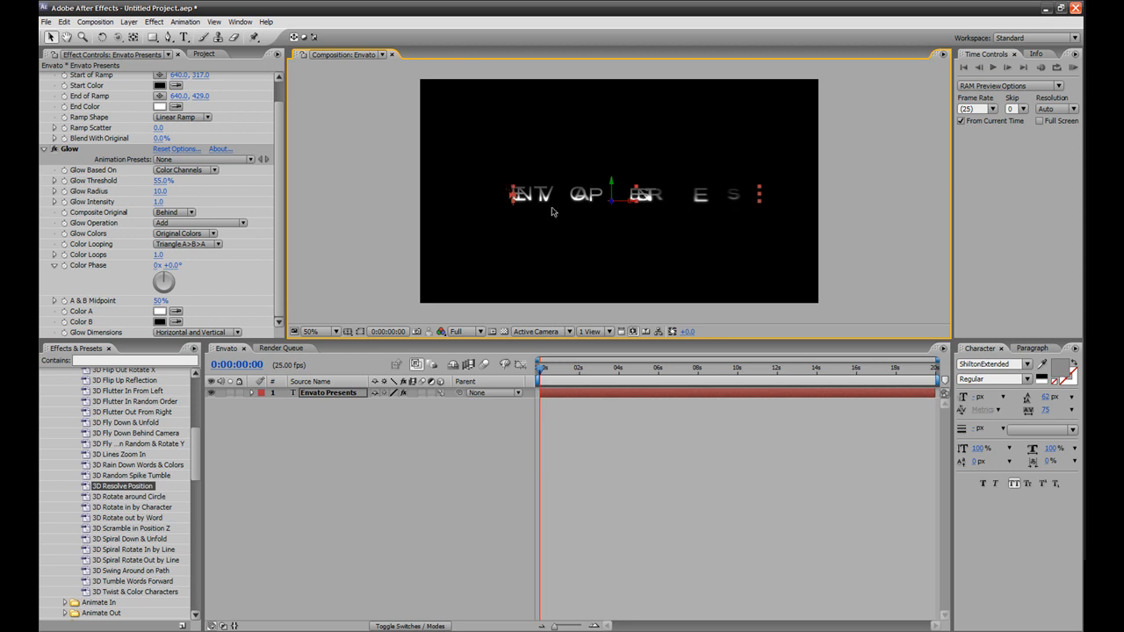
Reselect the Envato Presents layer and inspect the animated letters in the composition at 100% magnification.
left_click(521, 239)
left_click(319, 397)
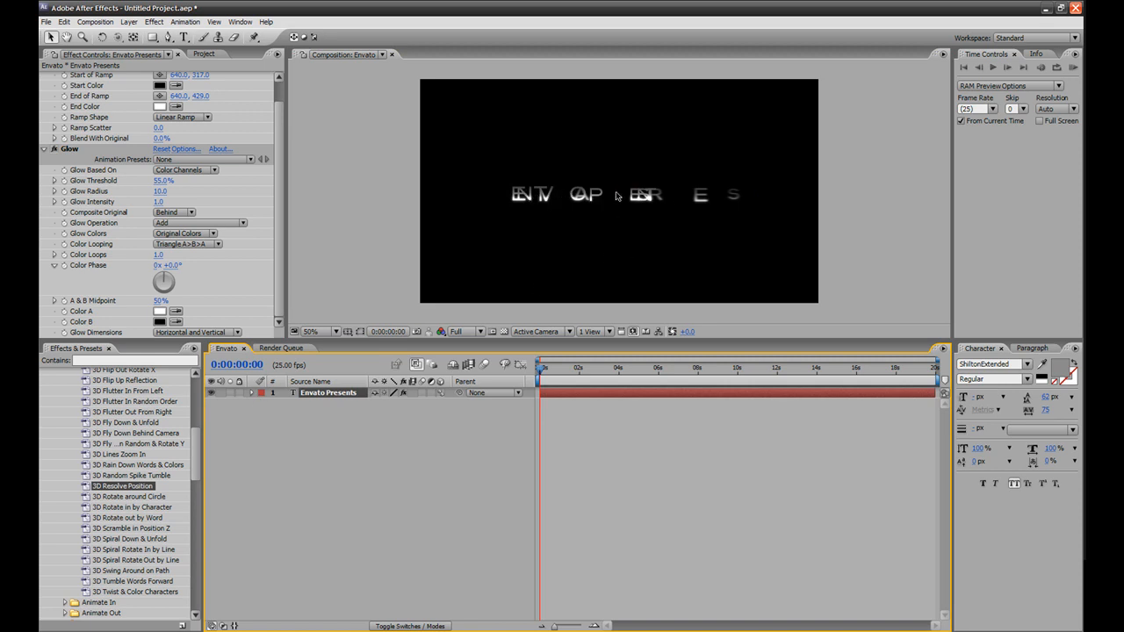
key("period")
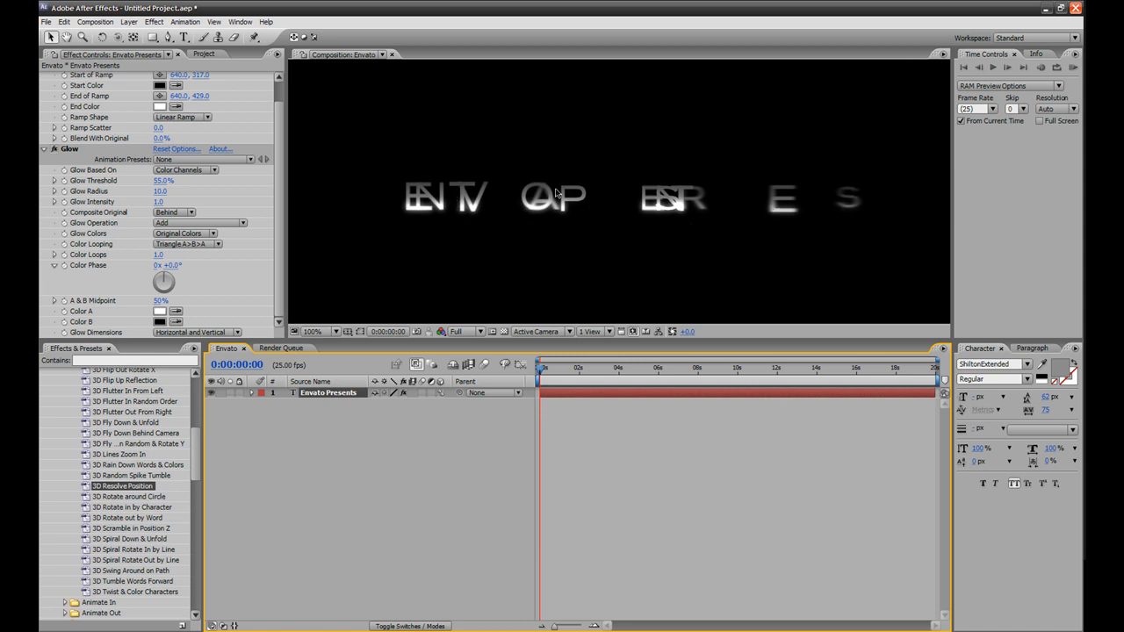
Reveal the Envato Presents layer's Animator 1 properties and set its Blur to 0.0, 0.0.
key("comma")
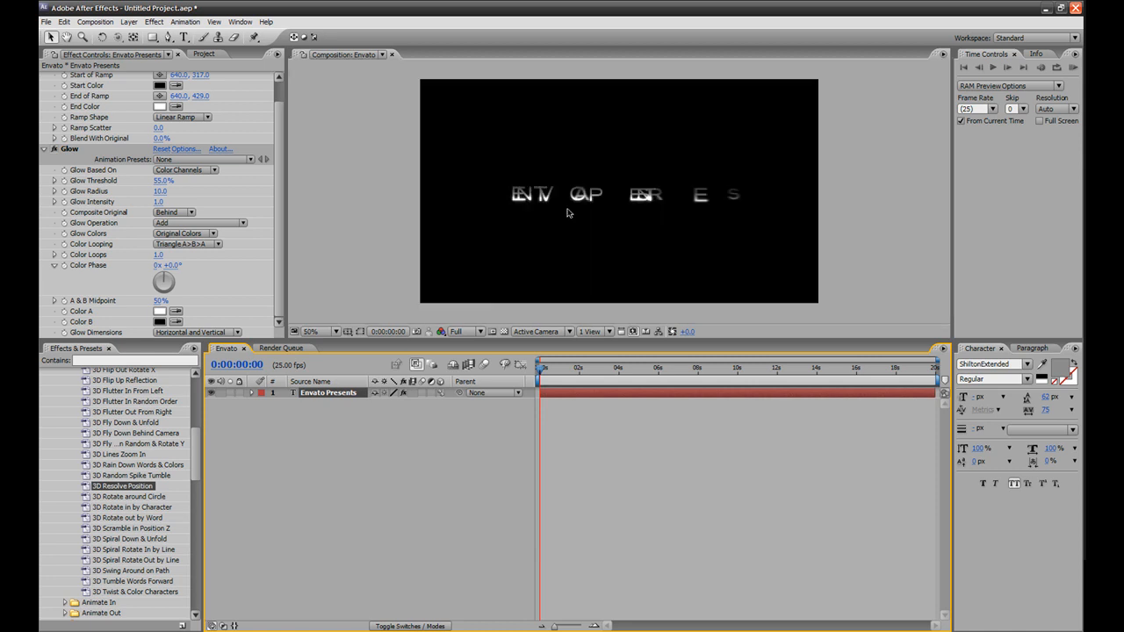
left_click(251, 394)
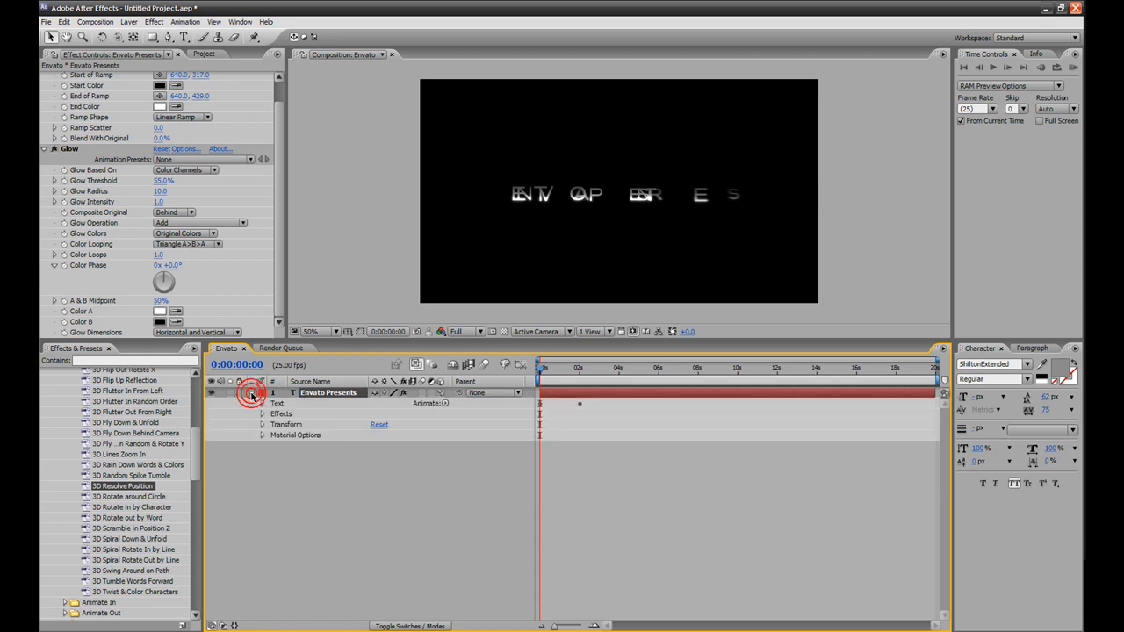
left_click(262, 404)
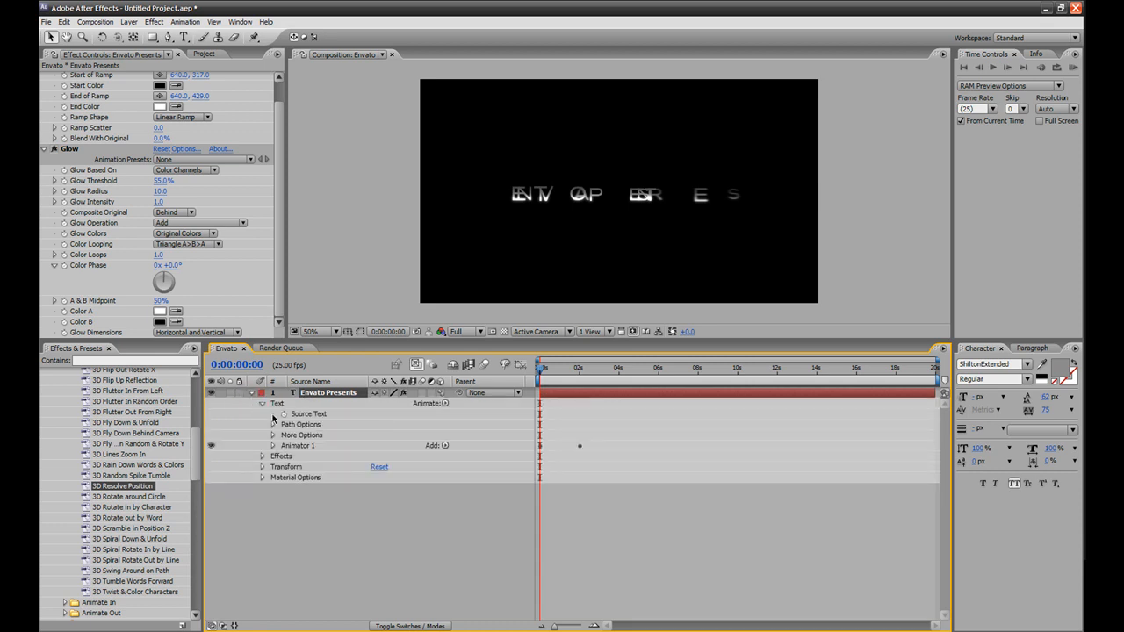
left_click(274, 446)
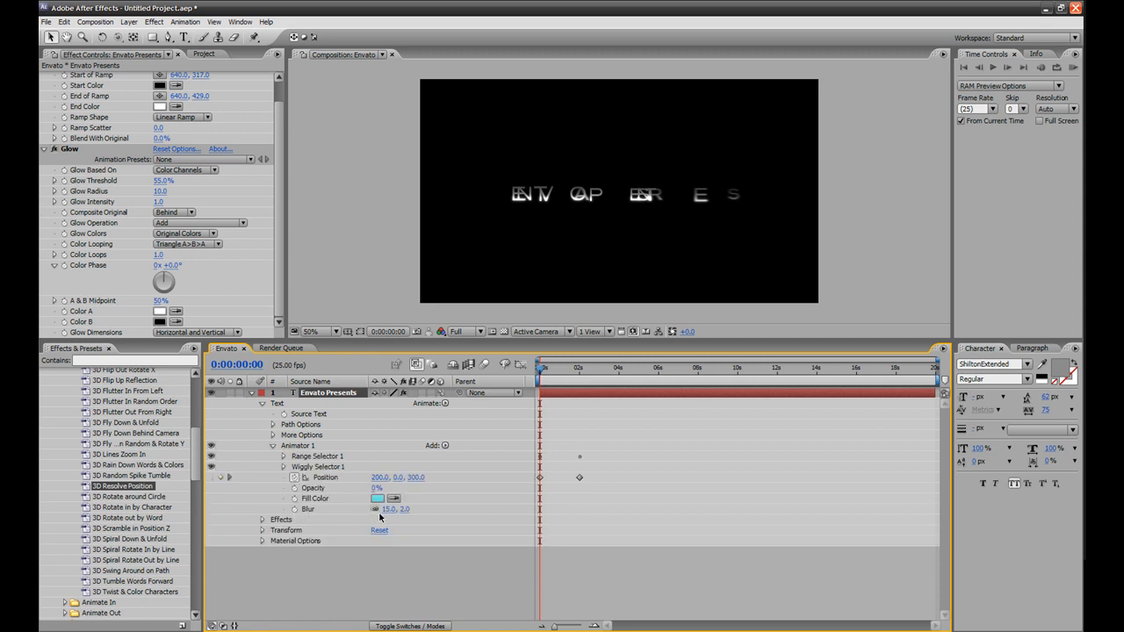
left_click(376, 510)
left_click(389, 510)
type("0")
key("Return")
left_click(396, 510)
type("0")
key("Return")
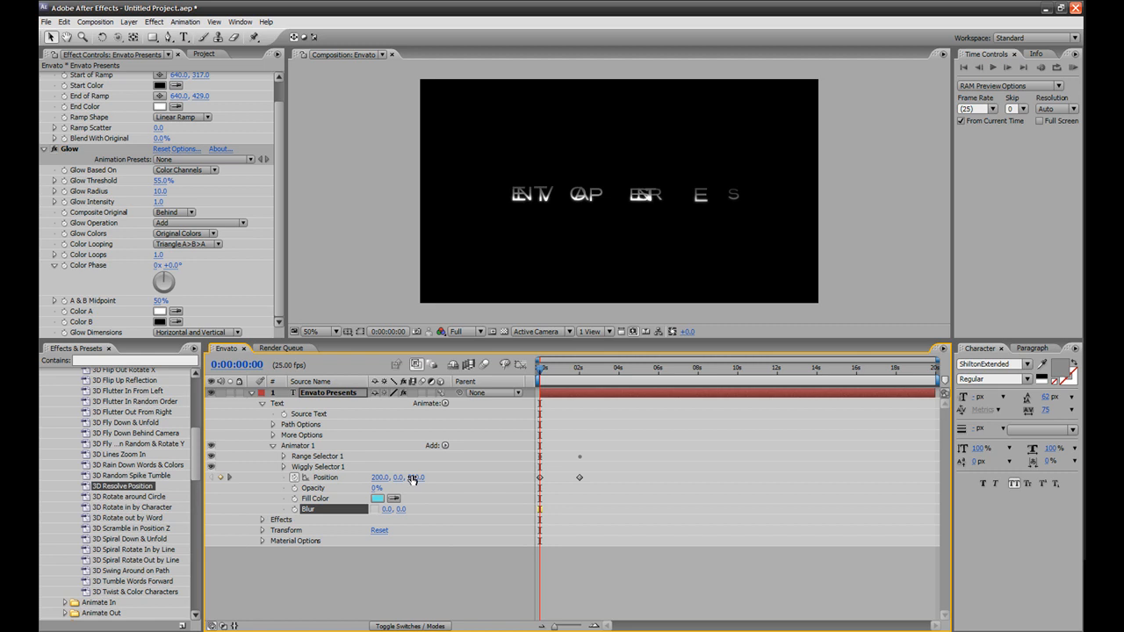
Set the Z value of Animator 1's Position to 3000 at the first keyframe.
left_click_drag(413, 479, 780, 475)
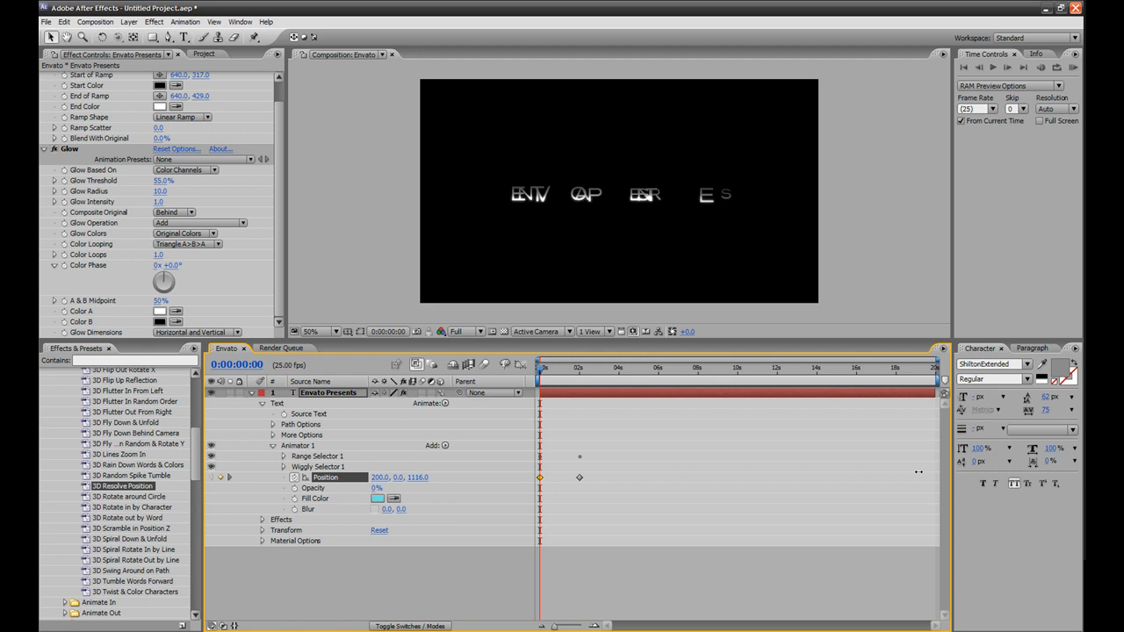
left_click_drag(919, 472, 988, 472)
left_click_drag(416, 480, 658, 477)
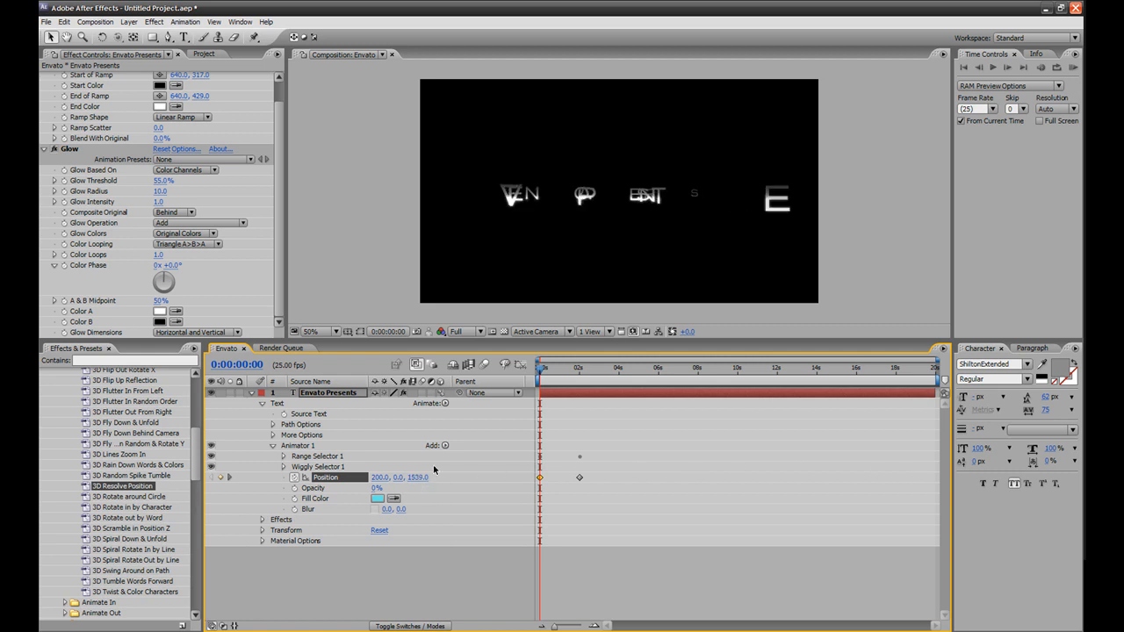
left_click(420, 477)
type("3000")
key("Return")
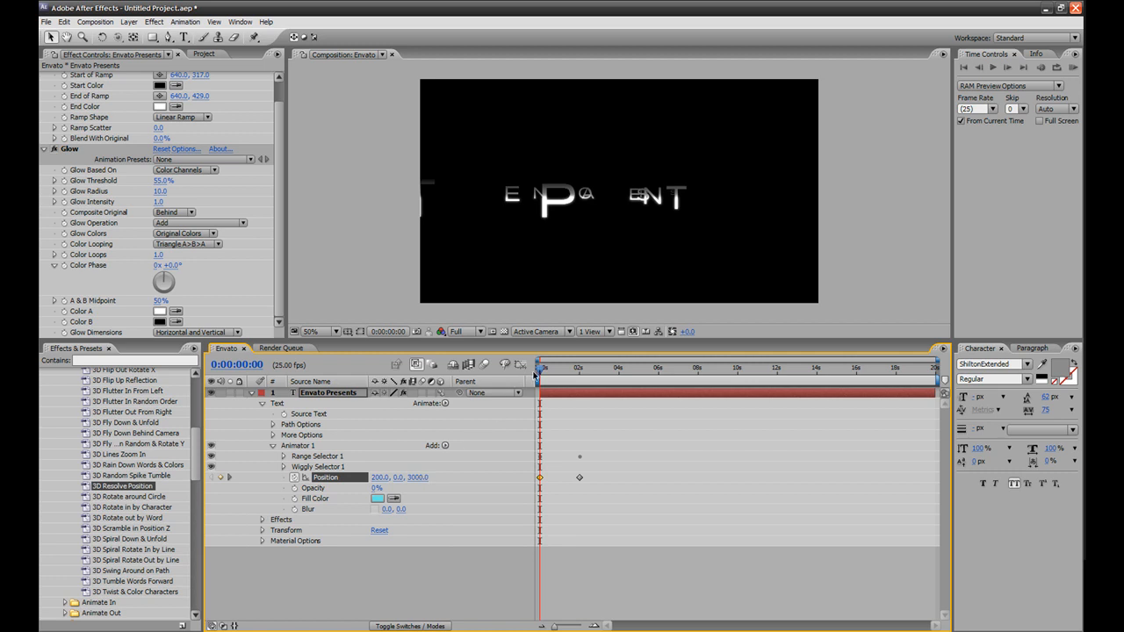
Reveal the Range Selector 1 properties and move the ending Offset and Position keyframes together to about 1.4 seconds.
mouse_move(540, 373)
left_mouse_down()
mouse_move(581, 373)
mouse_move(533, 392)
left_mouse_up()
left_click(284, 457)
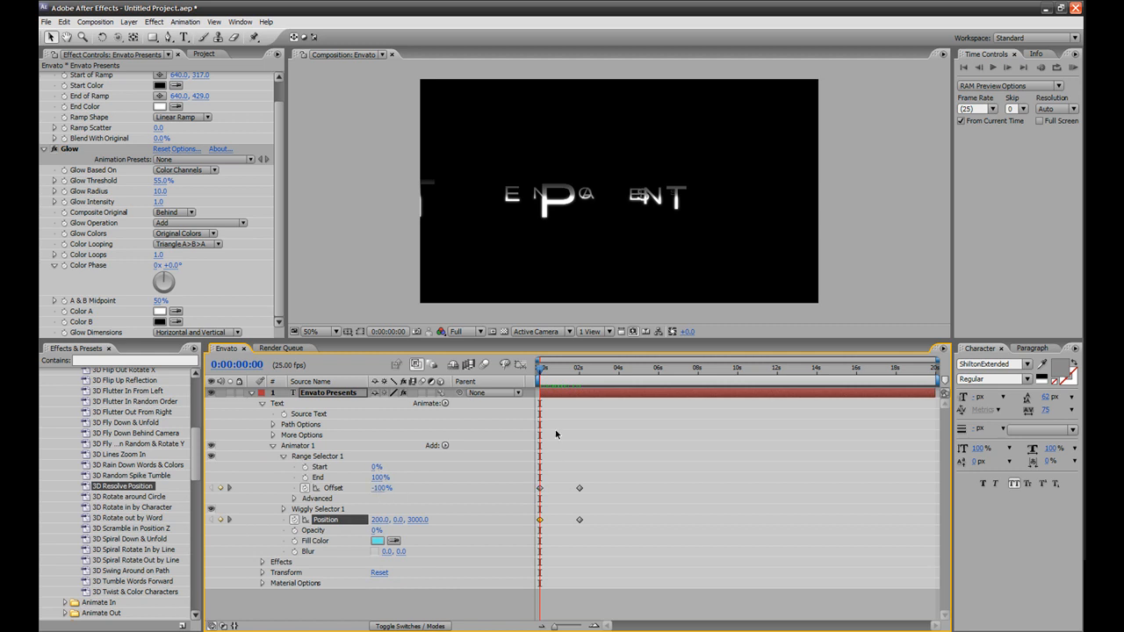
left_click_drag(543, 373, 580, 376)
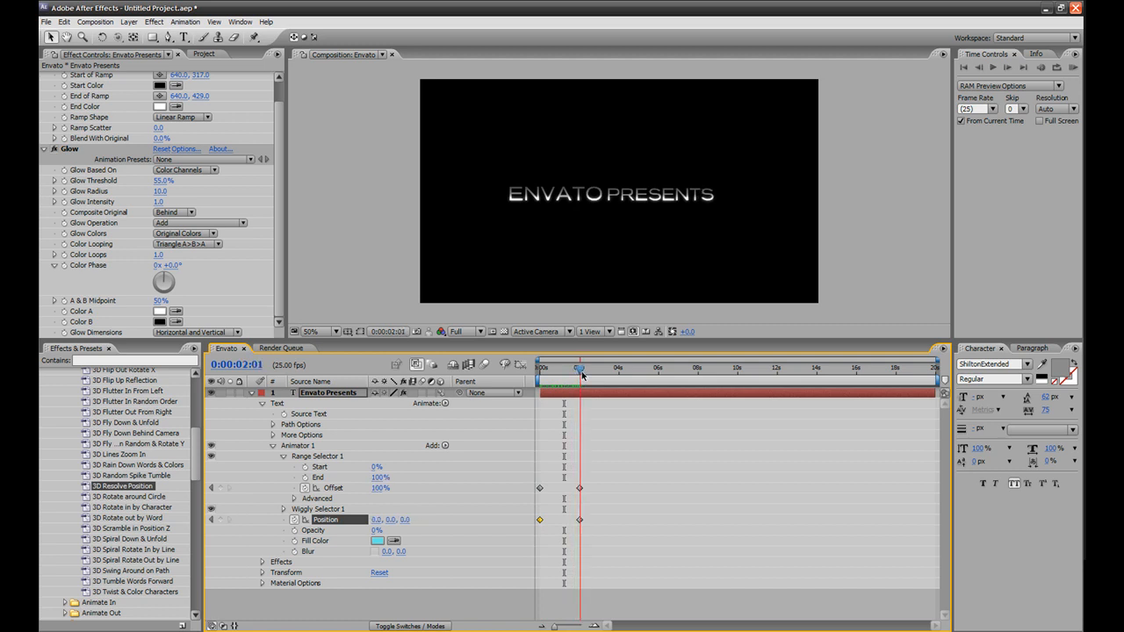
left_click_drag(563, 456, 606, 553)
left_click_drag(581, 490, 567, 490)
left_click_drag(567, 376, 524, 372)
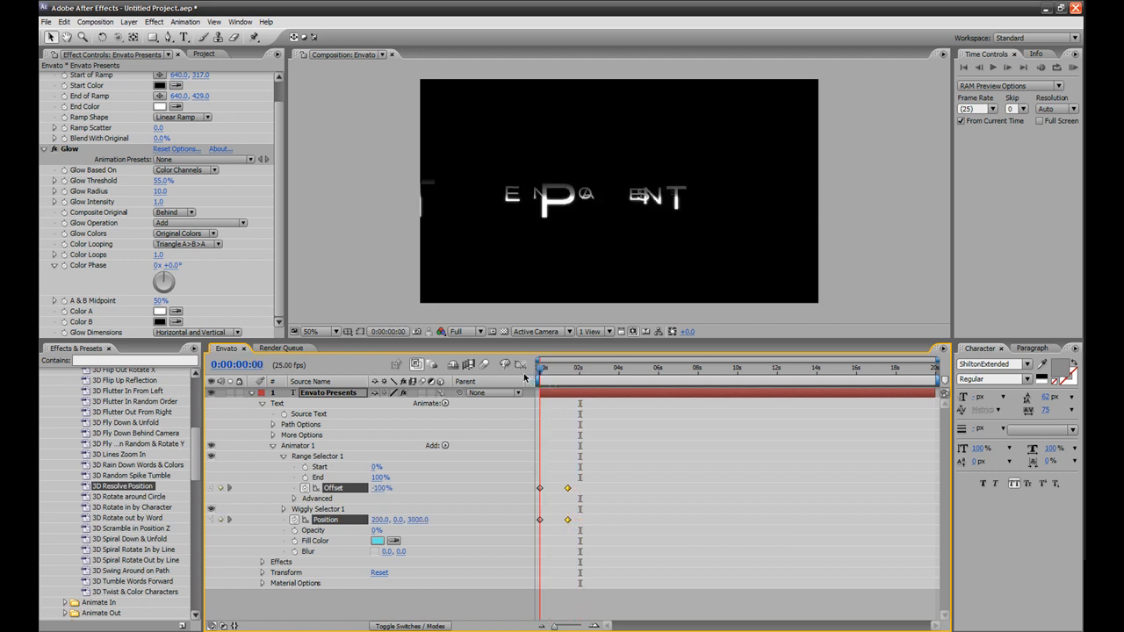
Preview the title animation and shift the ending Offset and Position keyframes slightly earlier, to about 1.2 seconds.
key("space")
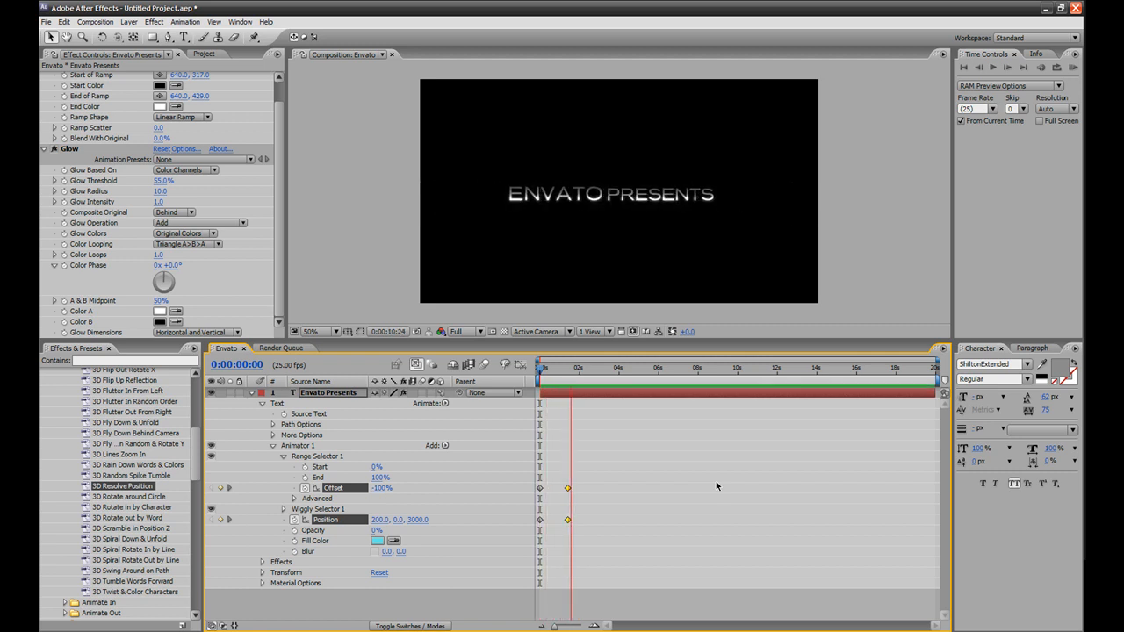
key("space")
left_click_drag(567, 489, 564, 489)
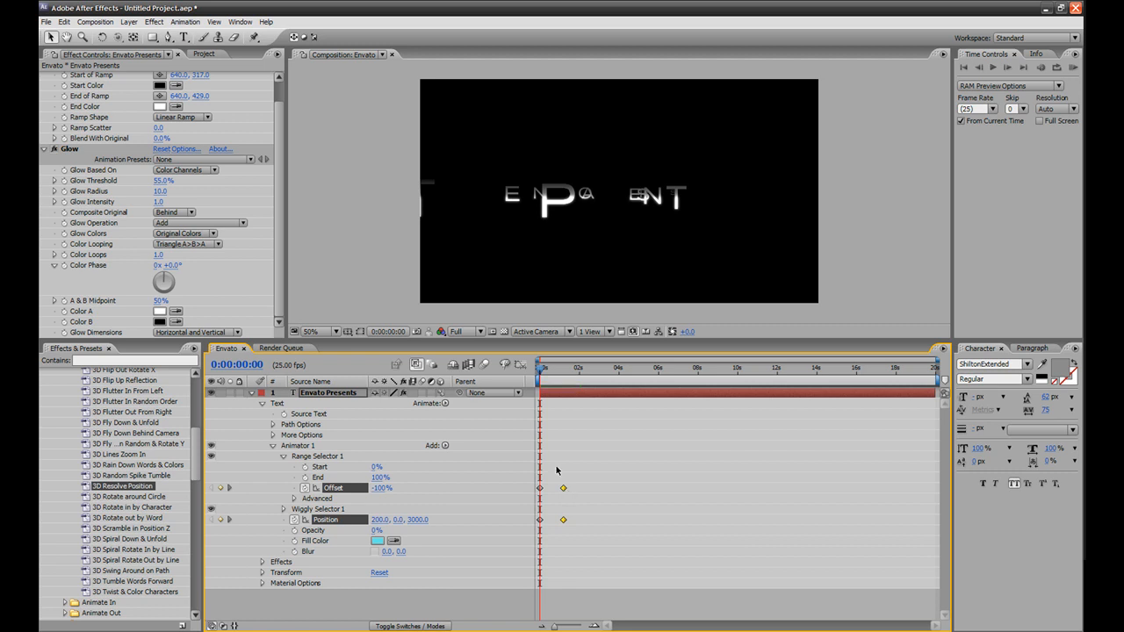
left_click_drag(542, 376, 575, 376)
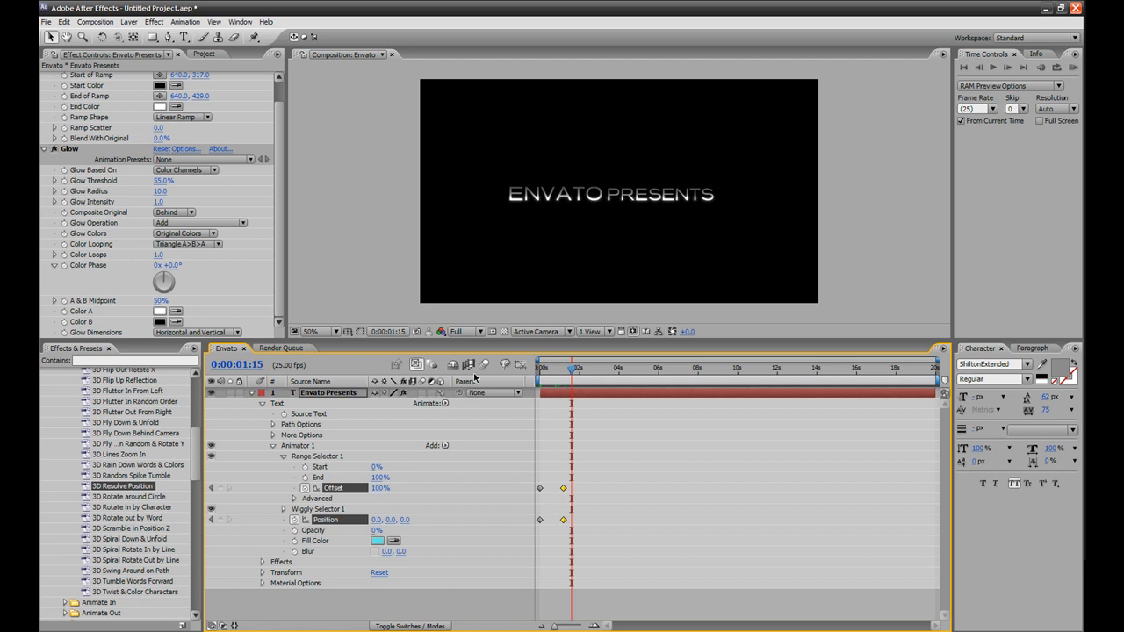
Switch to the Scifi Titles reference clip, examine its second title at about 6 seconds, and return to After Effects.
left_click(790, 631)
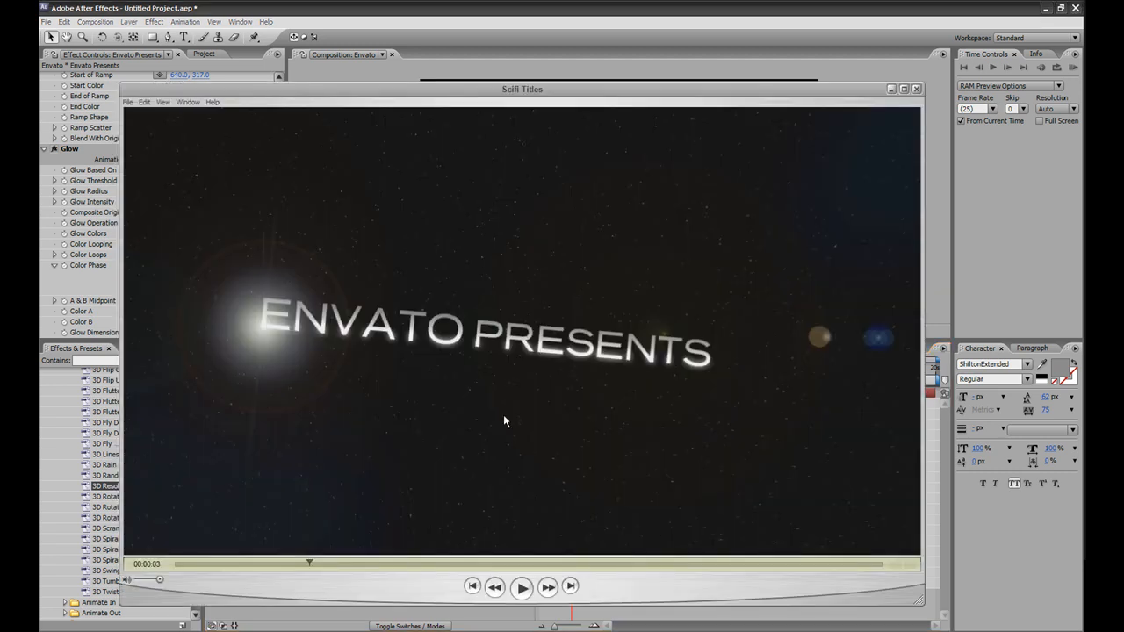
left_click_drag(311, 564, 465, 579)
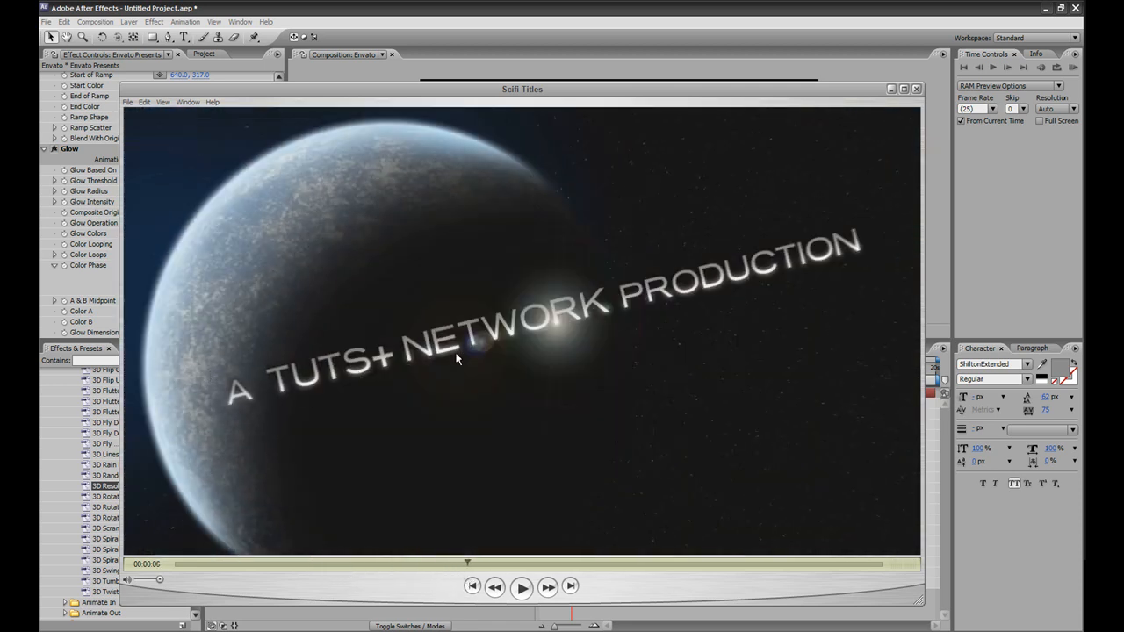
left_click(488, 26)
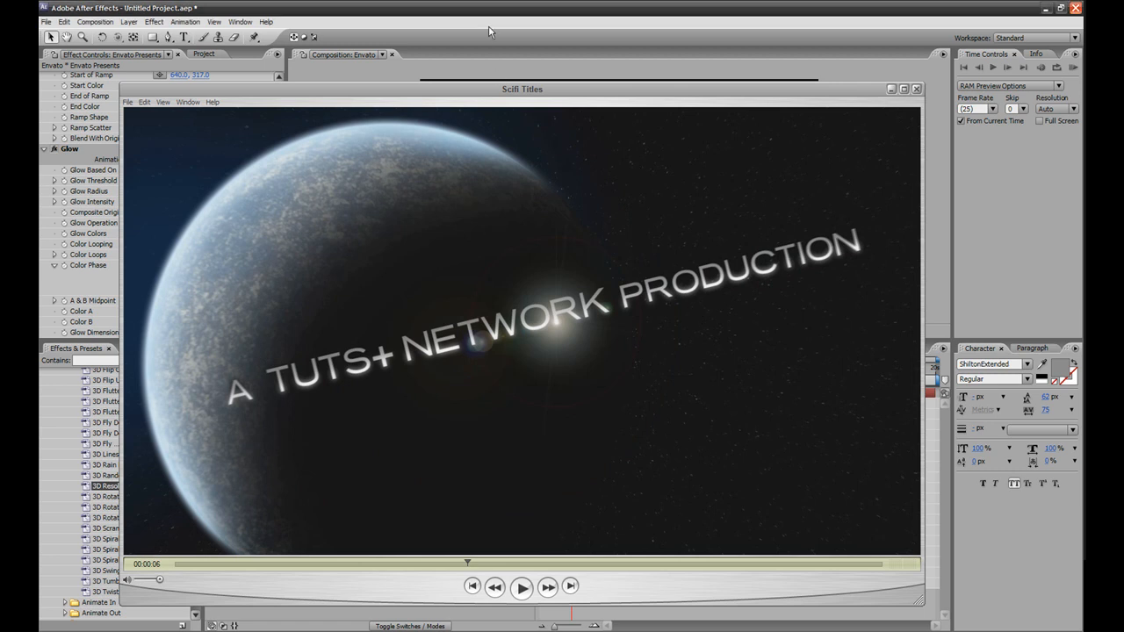
Duplicate the Envato composition in the project and name the copy Tuts+ Network.
left_click(204, 54)
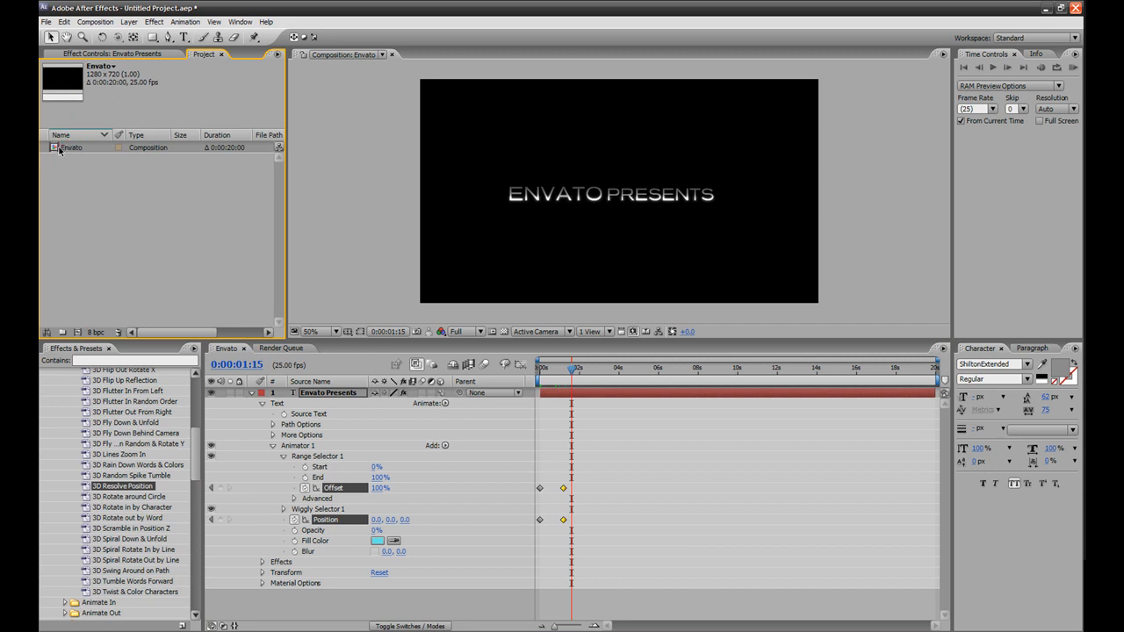
key("ctrl+d")
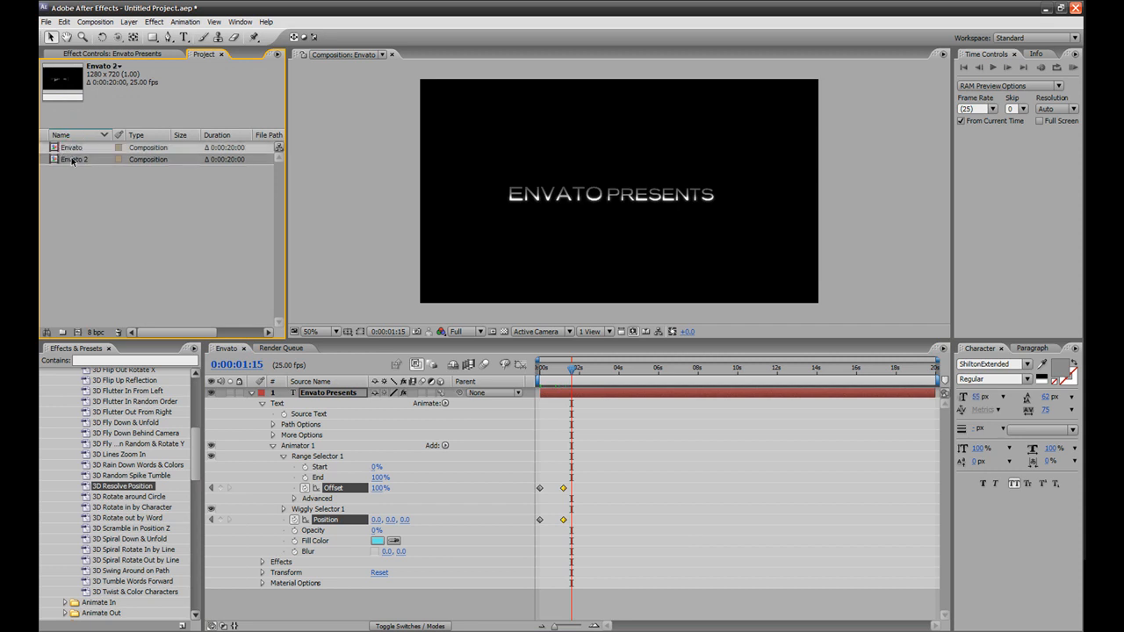
key("Return")
type("Tuts+ Network")
key("Return")
Open the Tuts+ Network composition and replace its title text with "A TUTS+ NETWORK PRODUCTION".
double_click(72, 161)
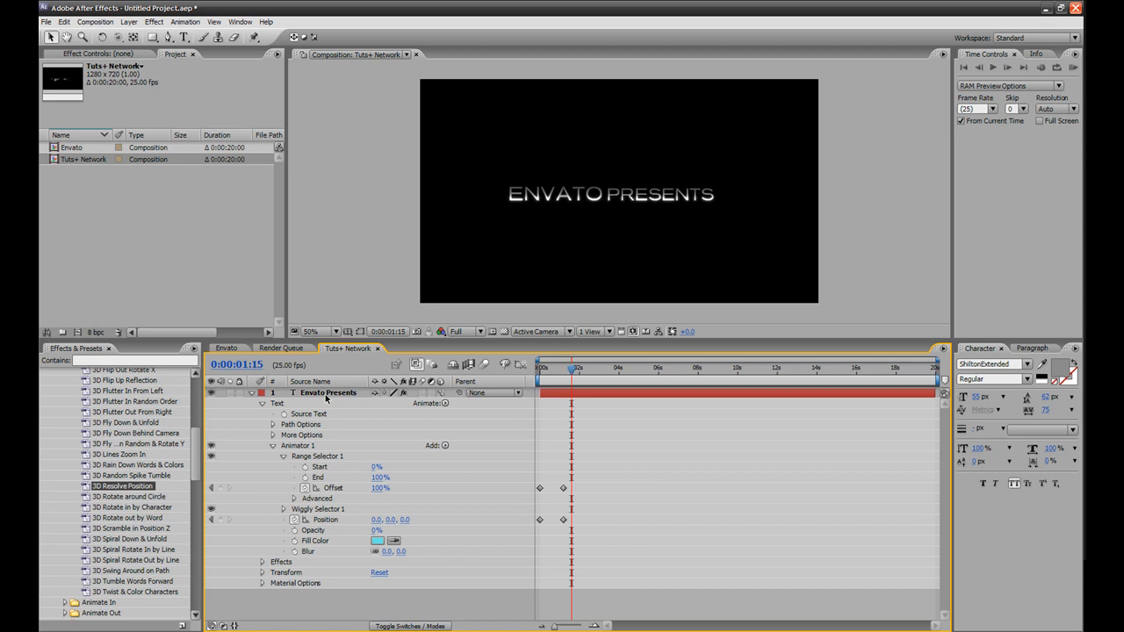
double_click(326, 395)
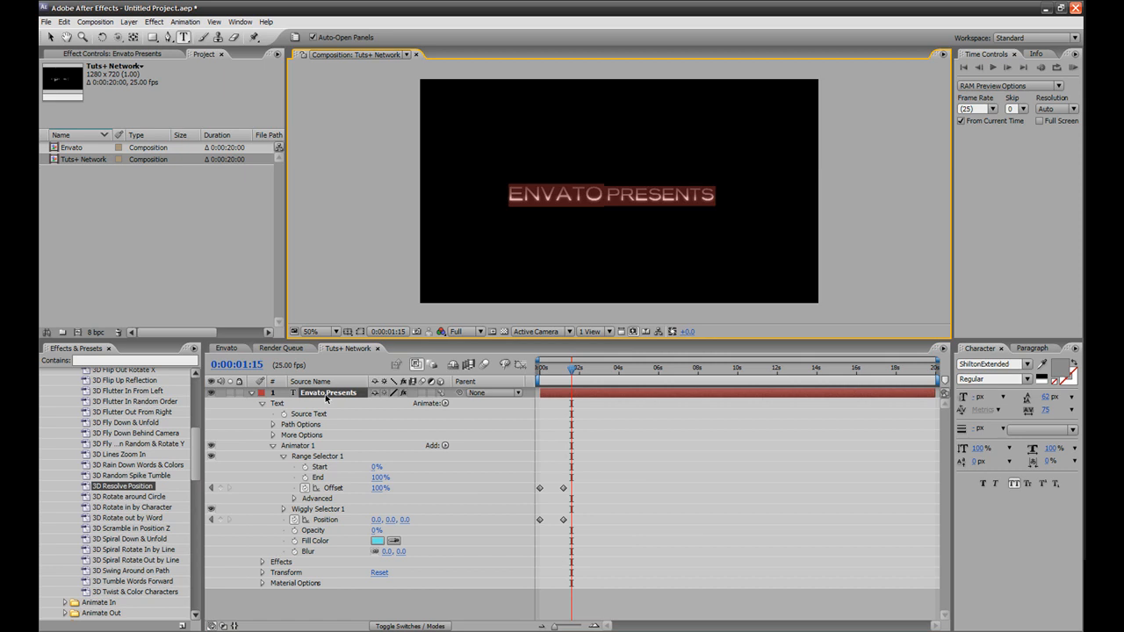
type("A T")
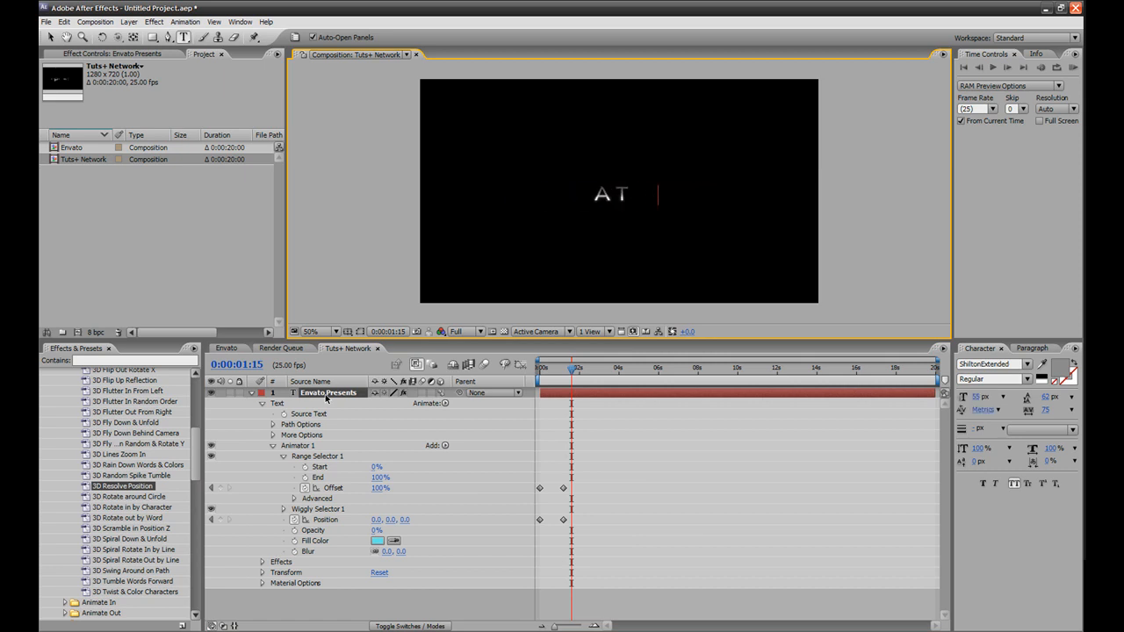
type("UTS+ NETOWRK")
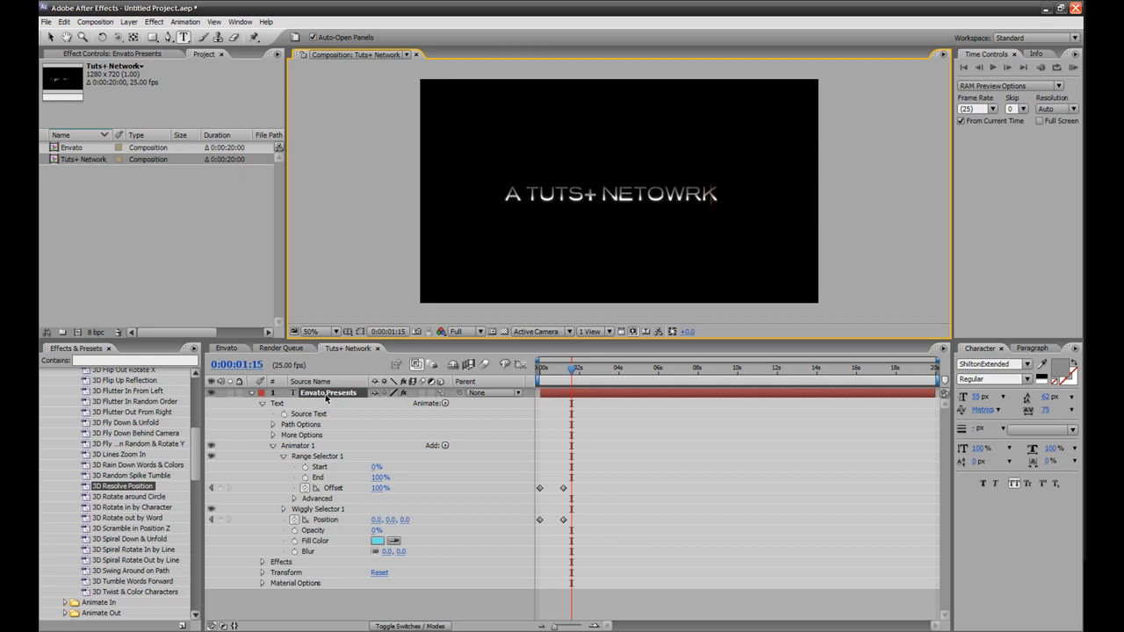
key("BackSpace")
key("BackSpace")
key("BackSpace")
key("BackSpace")
key("BackSpace")
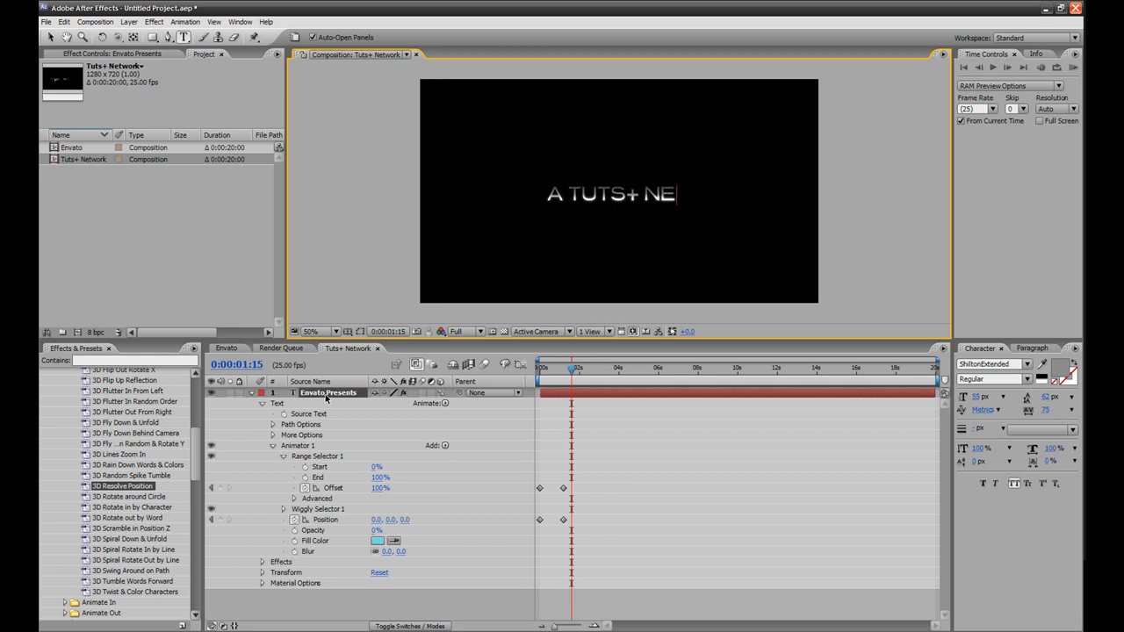
type("TWORK ")
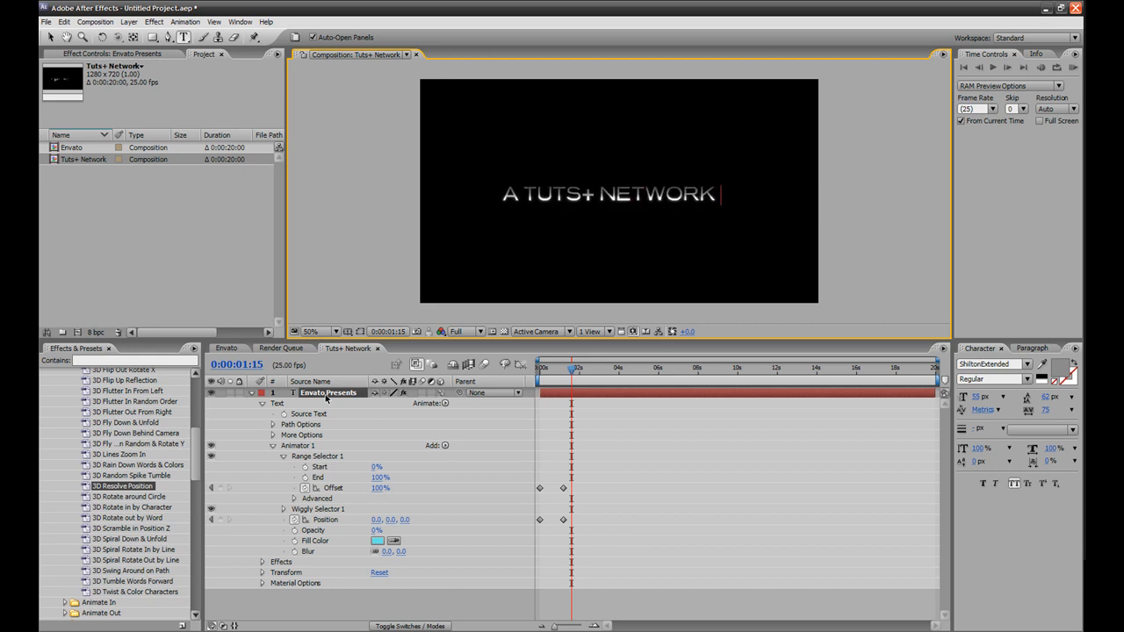
type("PRO")
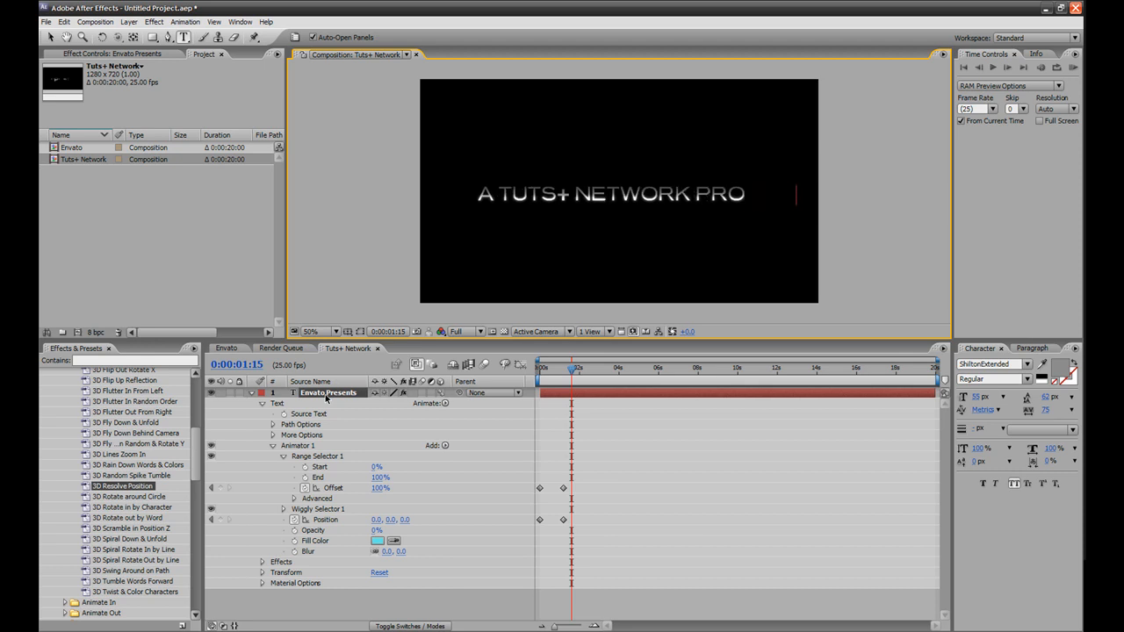
type("DUCTION")
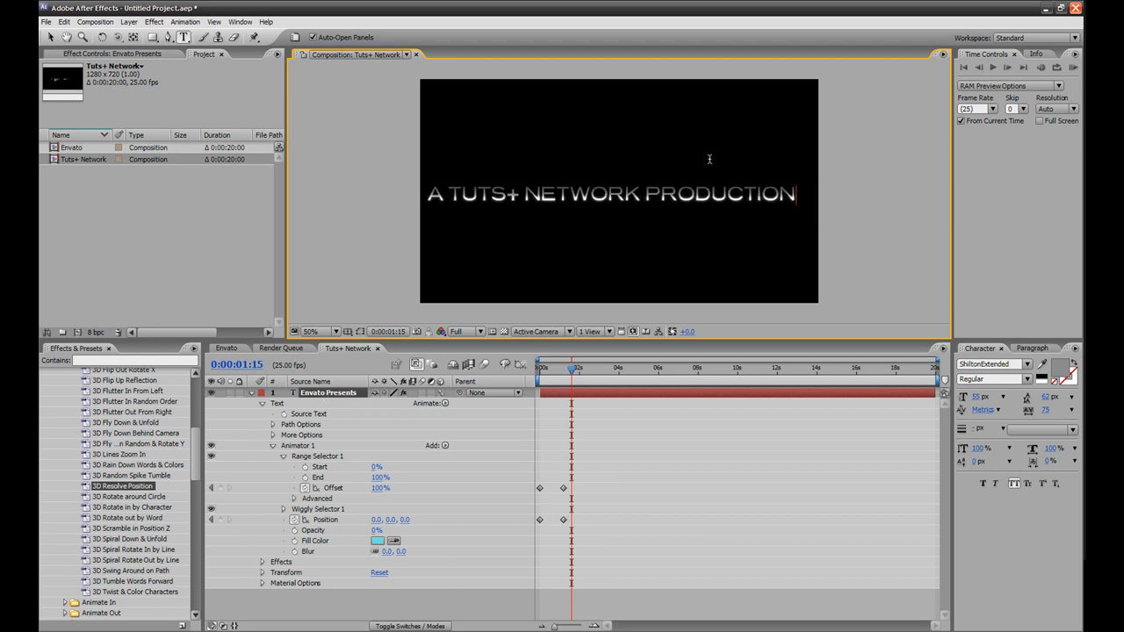
Set the font size of the word PRODUCTION and the opening letter A to 48 px.
left_click_drag(795, 194, 646, 194)
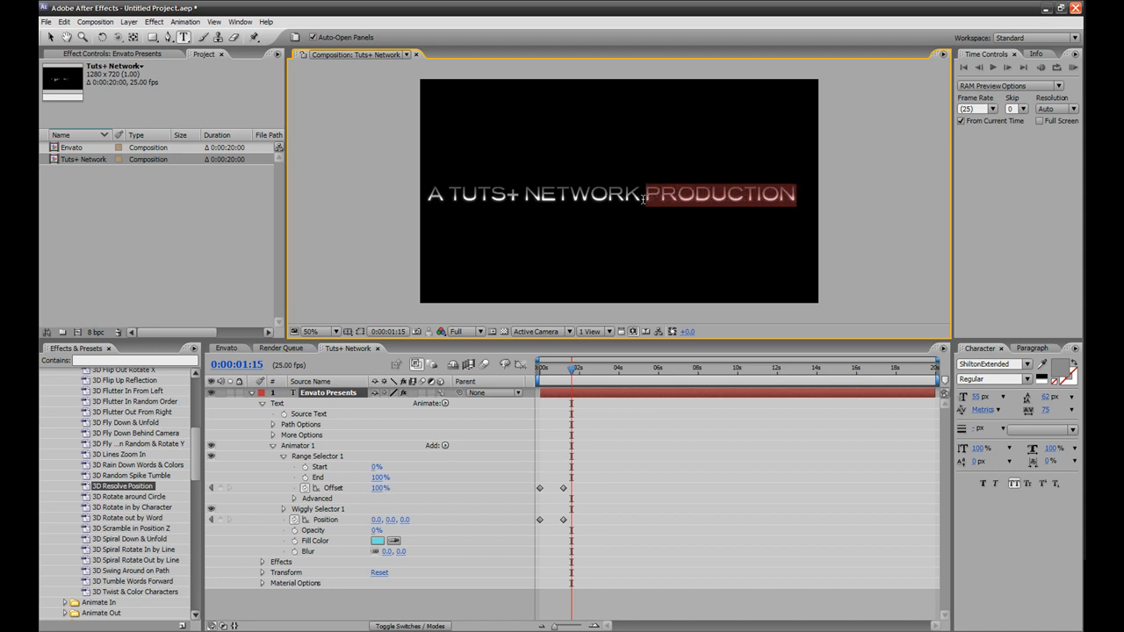
left_click(973, 397)
type("48")
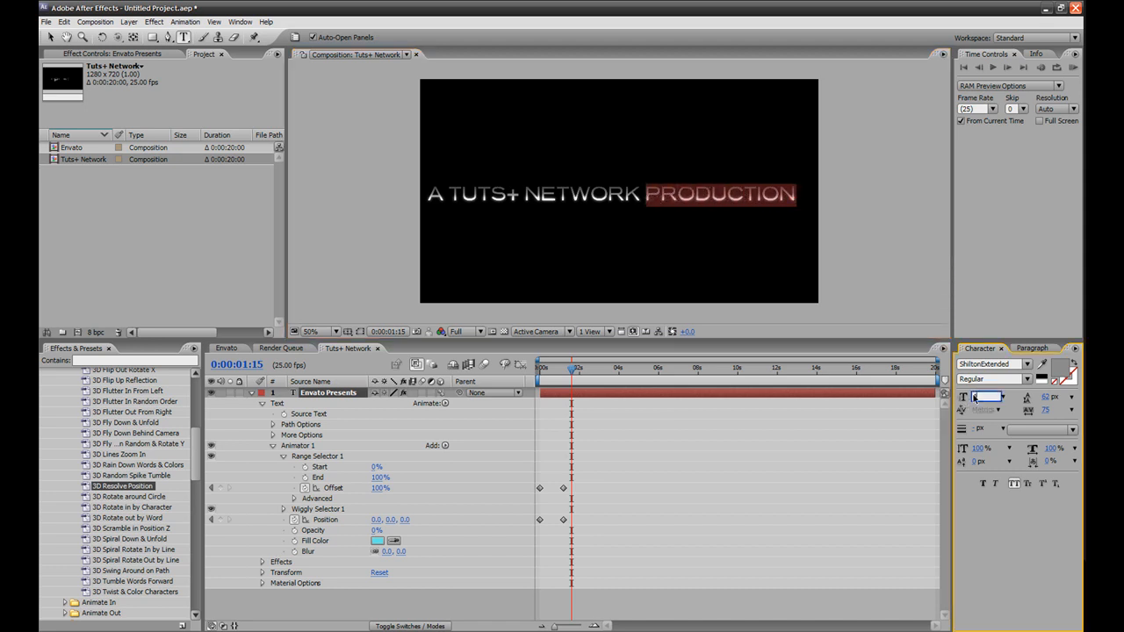
key("Return")
left_click_drag(447, 194, 436, 194)
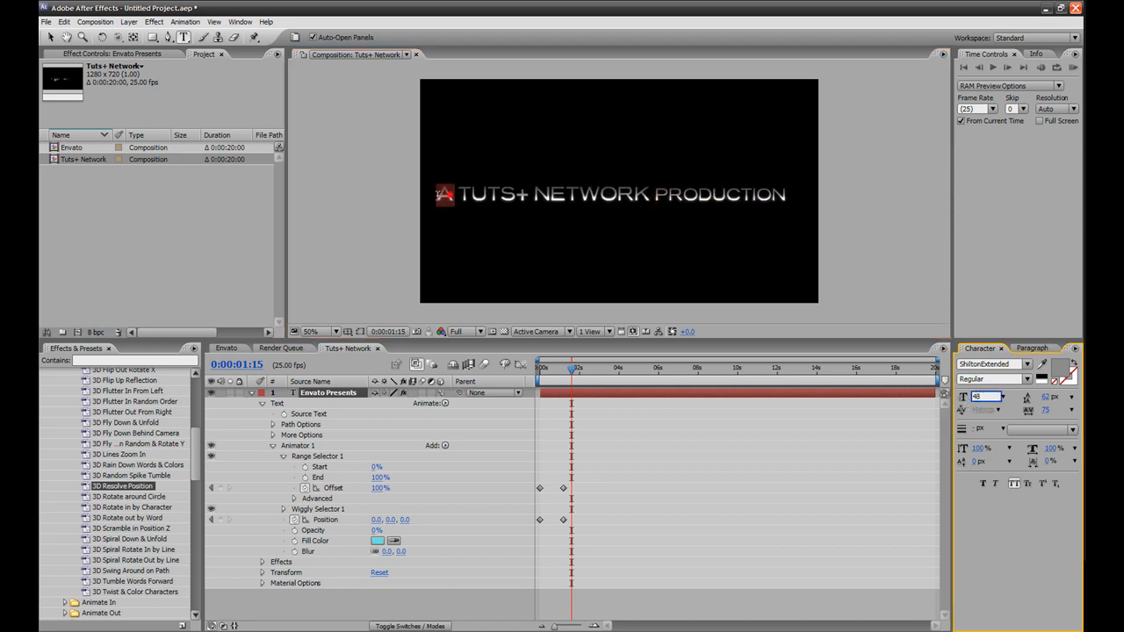
left_click(975, 397)
type("48")
key("Return")
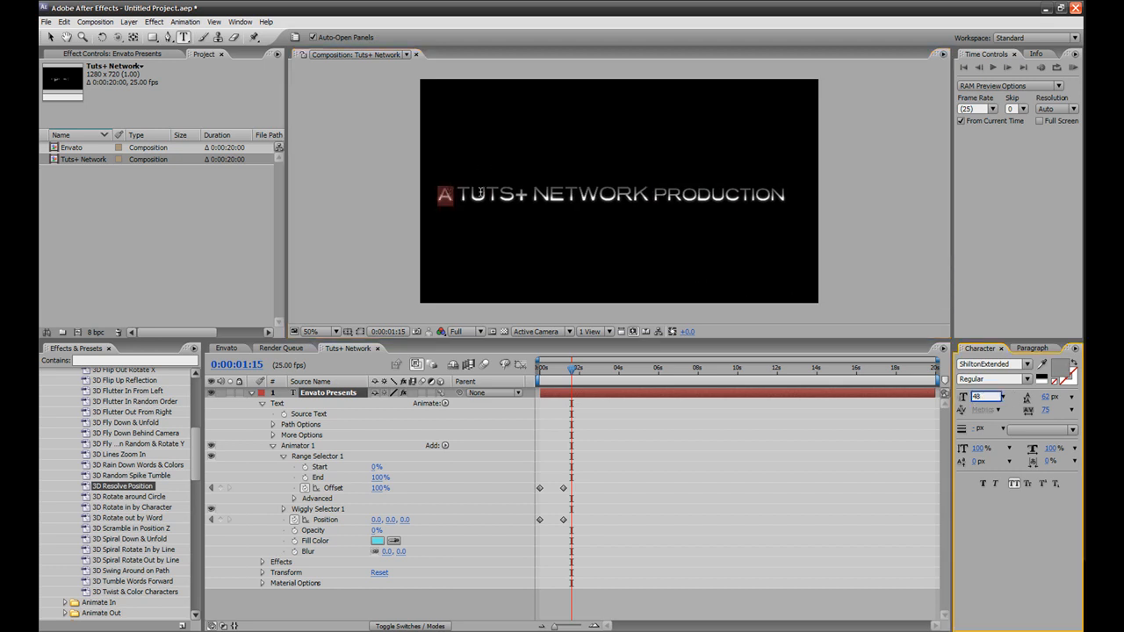
left_click(722, 195)
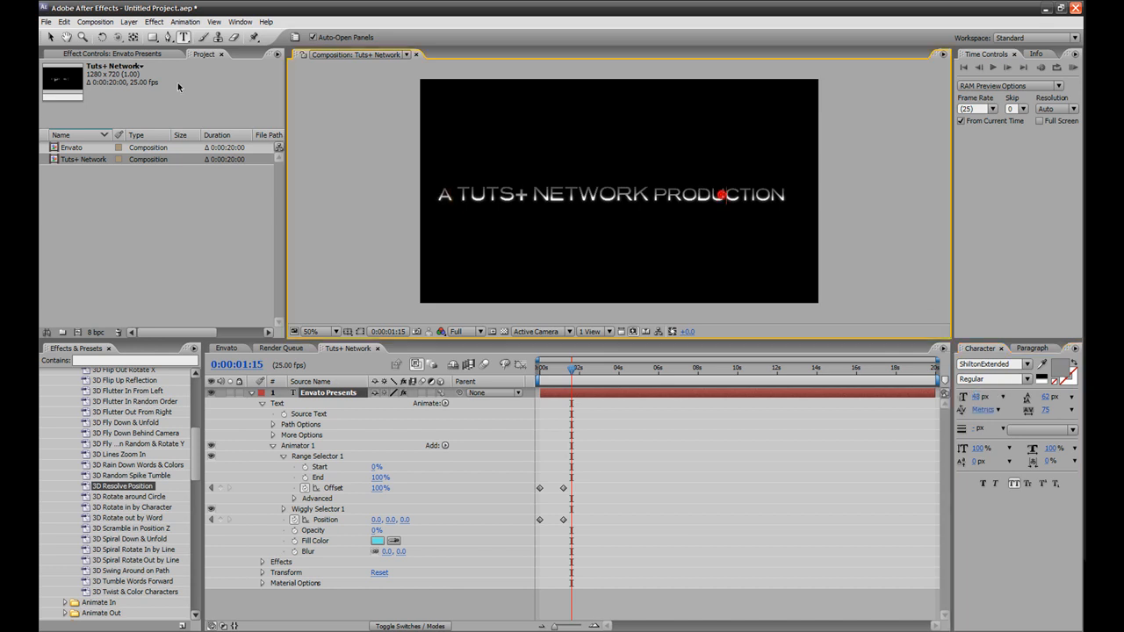
Reposition the Tuts+ Network title so it is centered horizontally in the frame, and check its animation.
left_click(51, 38)
left_click_drag(549, 199, 566, 202)
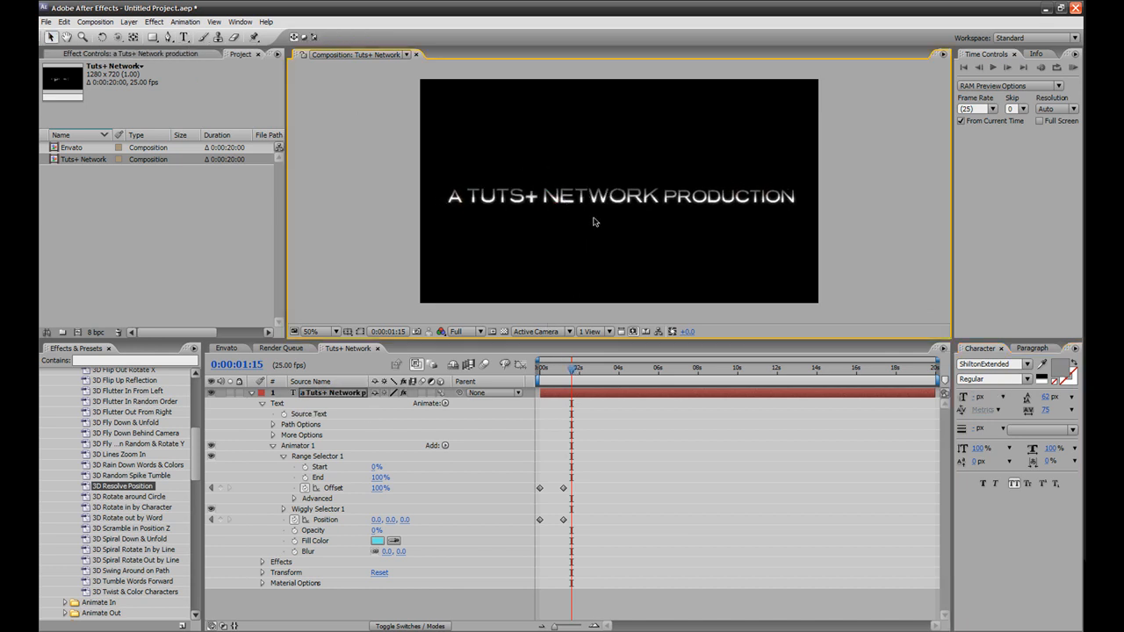
mouse_move(572, 411)
left_mouse_down()
mouse_move(543, 416)
mouse_move(570, 420)
left_mouse_up()
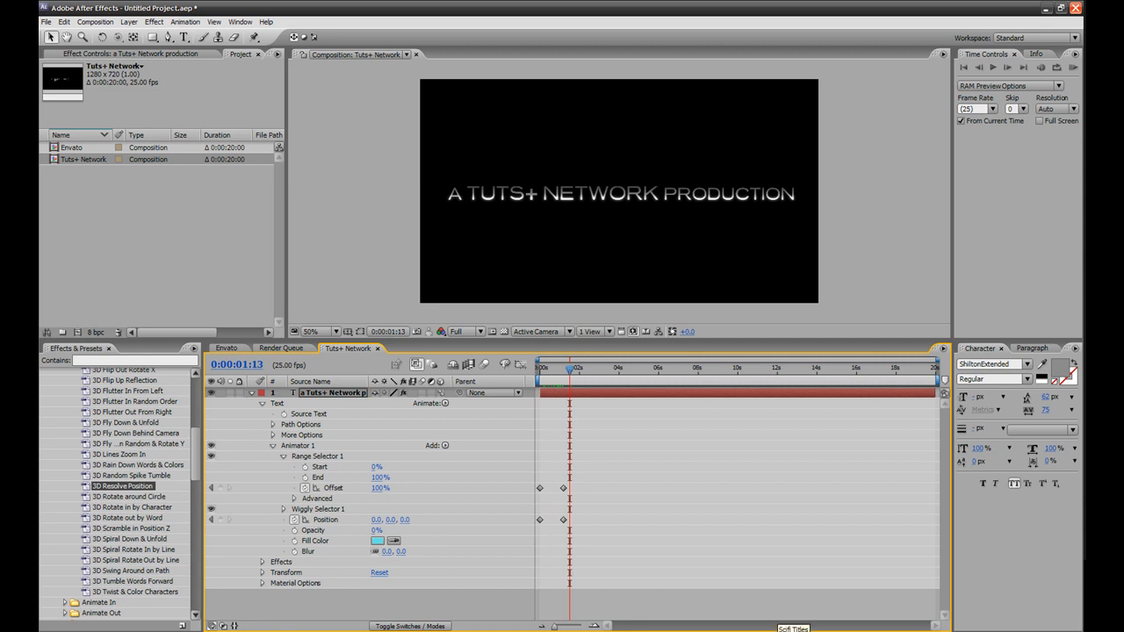
Switch to the Scifi Titles reference clip and examine its third title at about 10 seconds.
left_click(781, 631)
left_click_drag(470, 570, 605, 593)
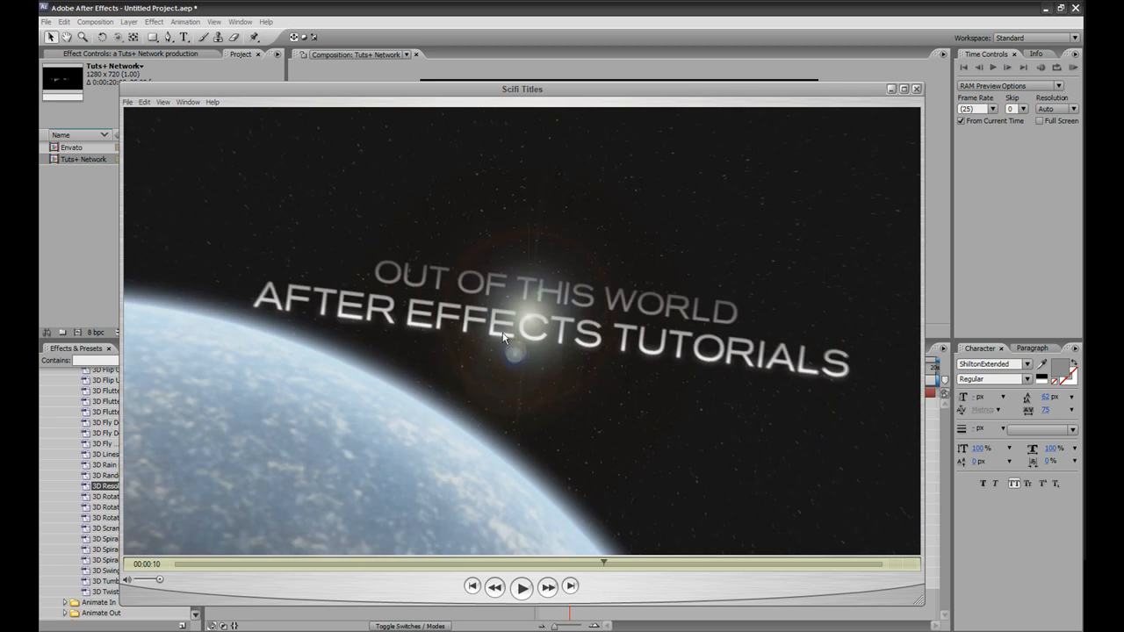
Return to After Effects, duplicate the Tuts+ Network composition and rename the copy "Out of this world".
left_click(703, 631)
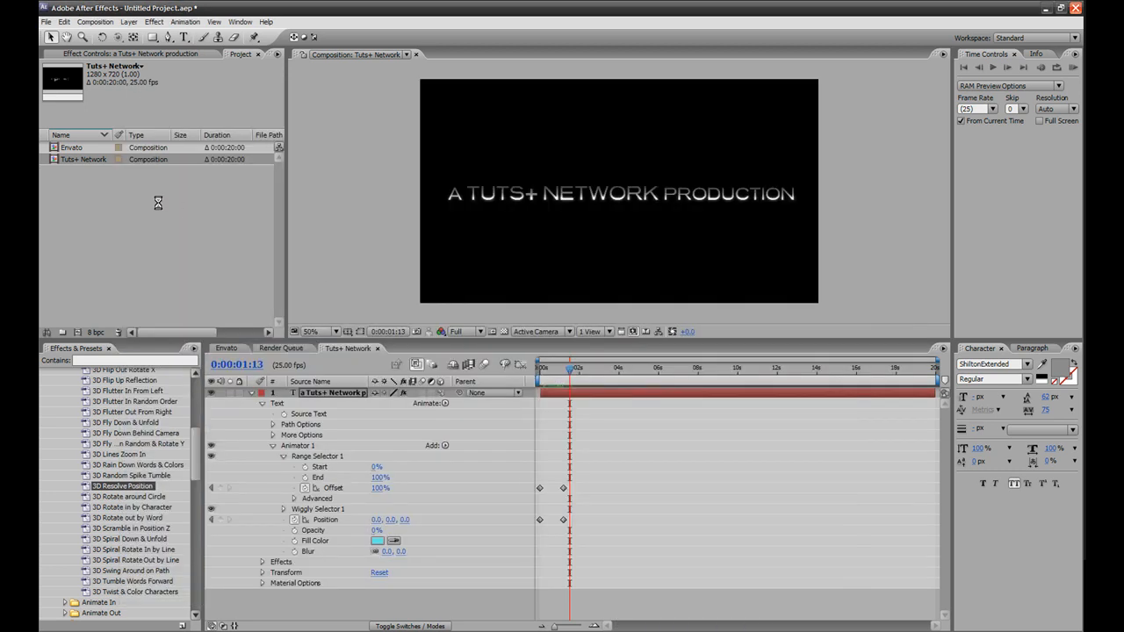
left_click(116, 177)
left_click(83, 161)
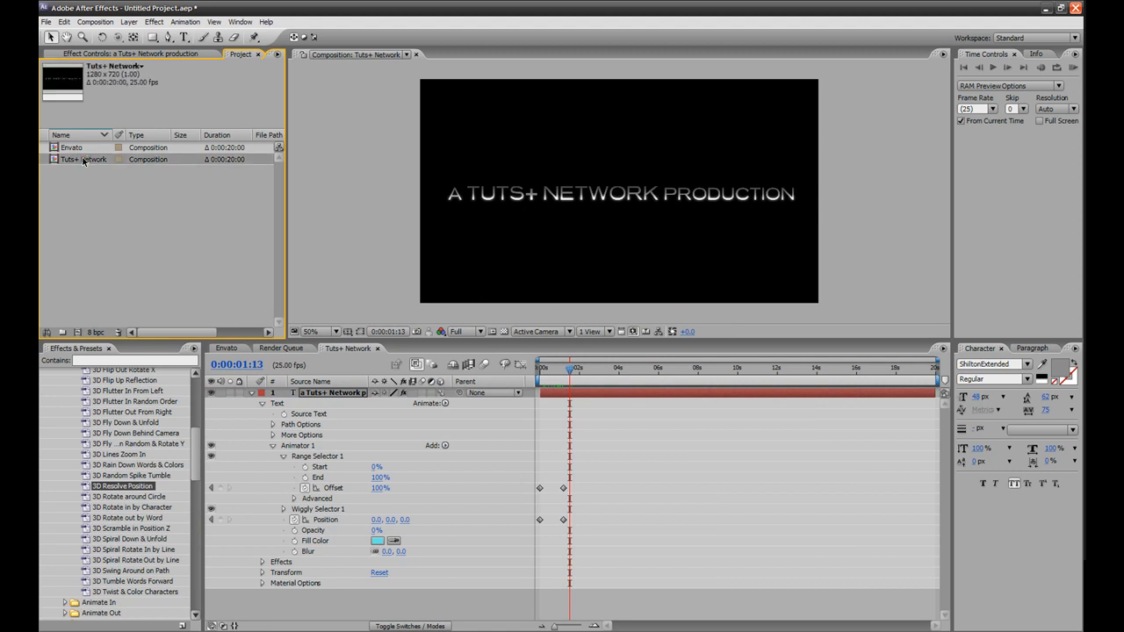
key("ctrl+d")
left_click(70, 173)
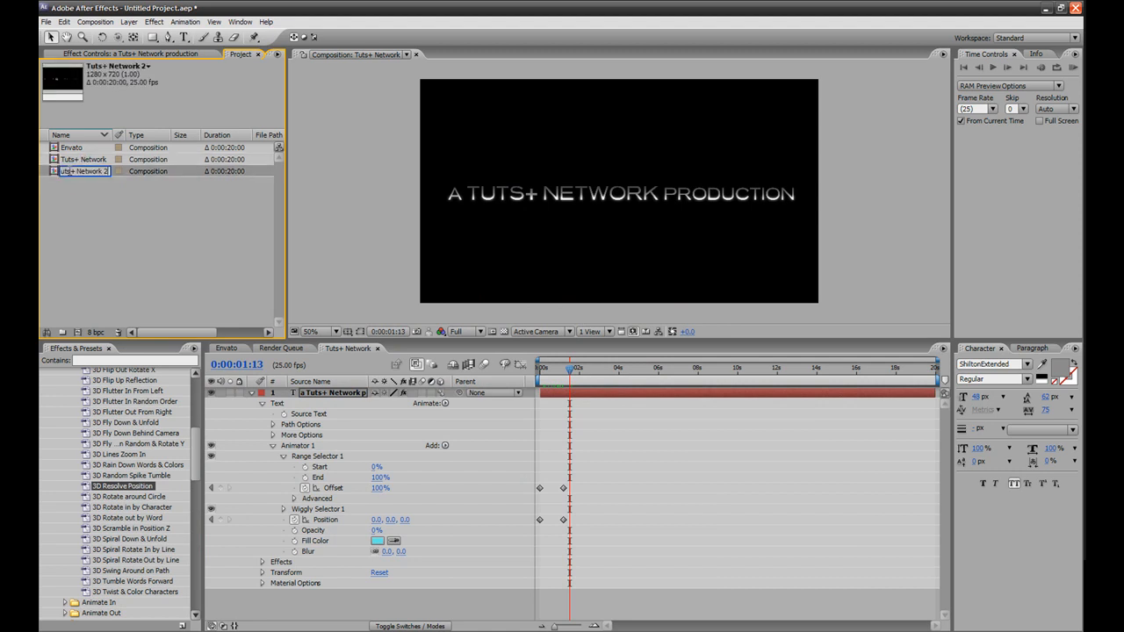
type("O")
type("ut of this world")
key("Return")
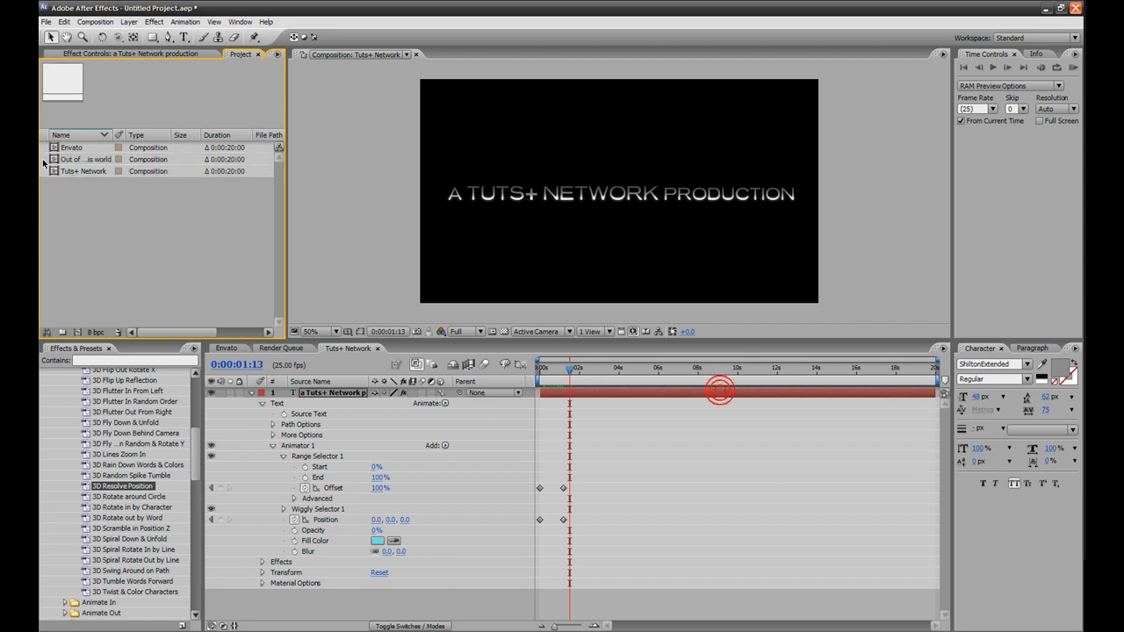
Open the Out of this world composition and replace its title with "OUT OF THIS WORLD" above "AFTER EFFECTS TUTORIALS" on two lines.
double_click(75, 159)
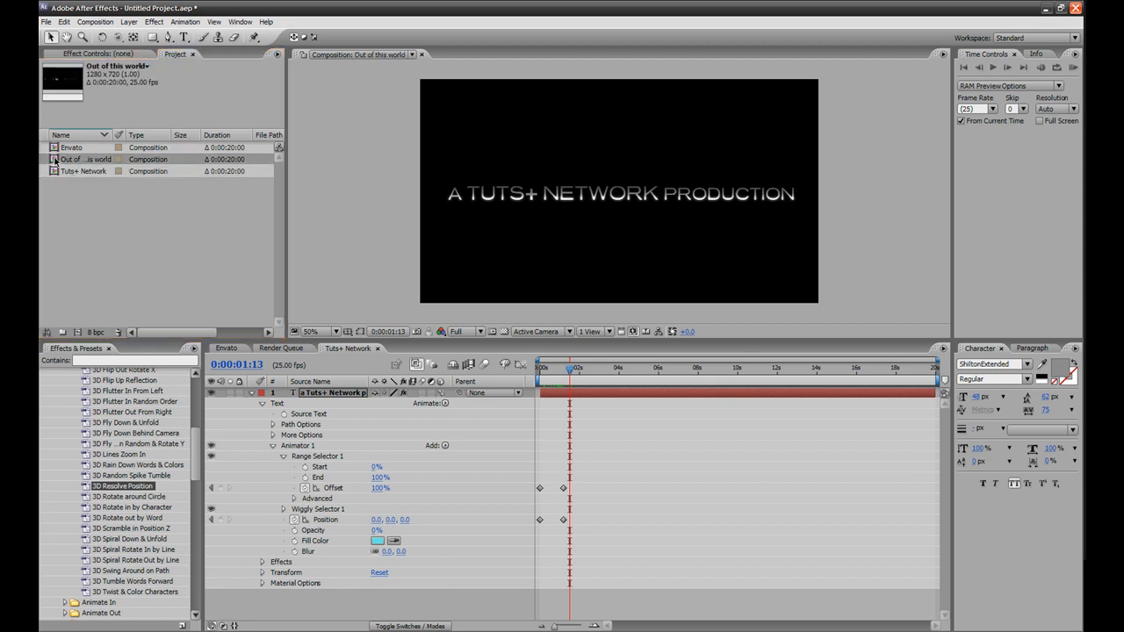
double_click(318, 396)
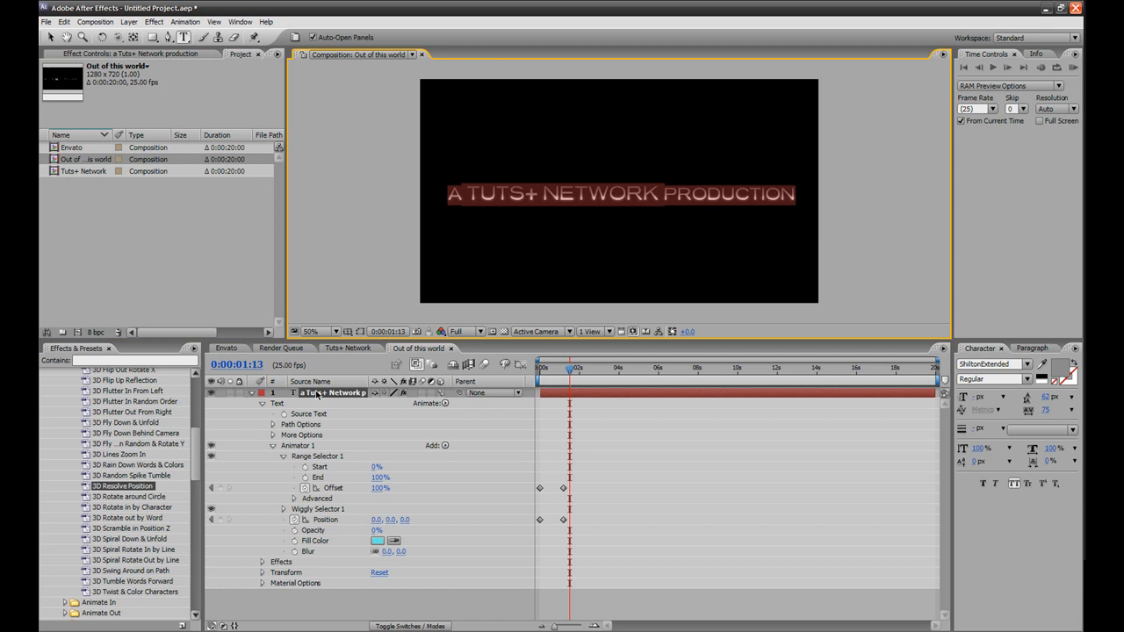
left_click(645, 195)
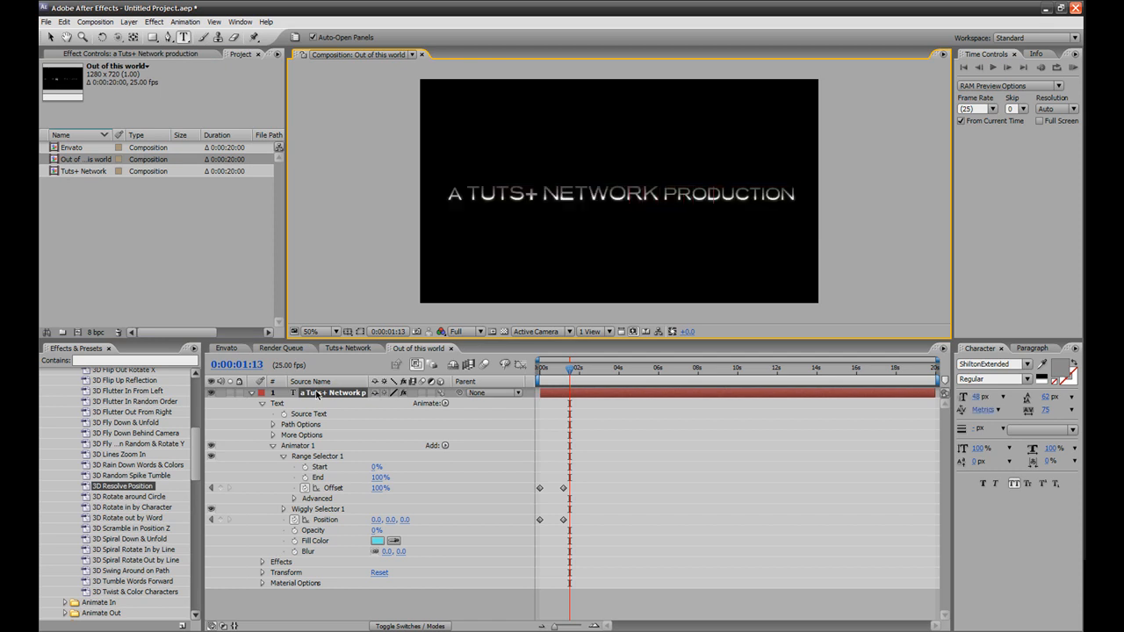
key("ctrl+a")
type("OUT OF THIS WORLD ")
type("AFTER")
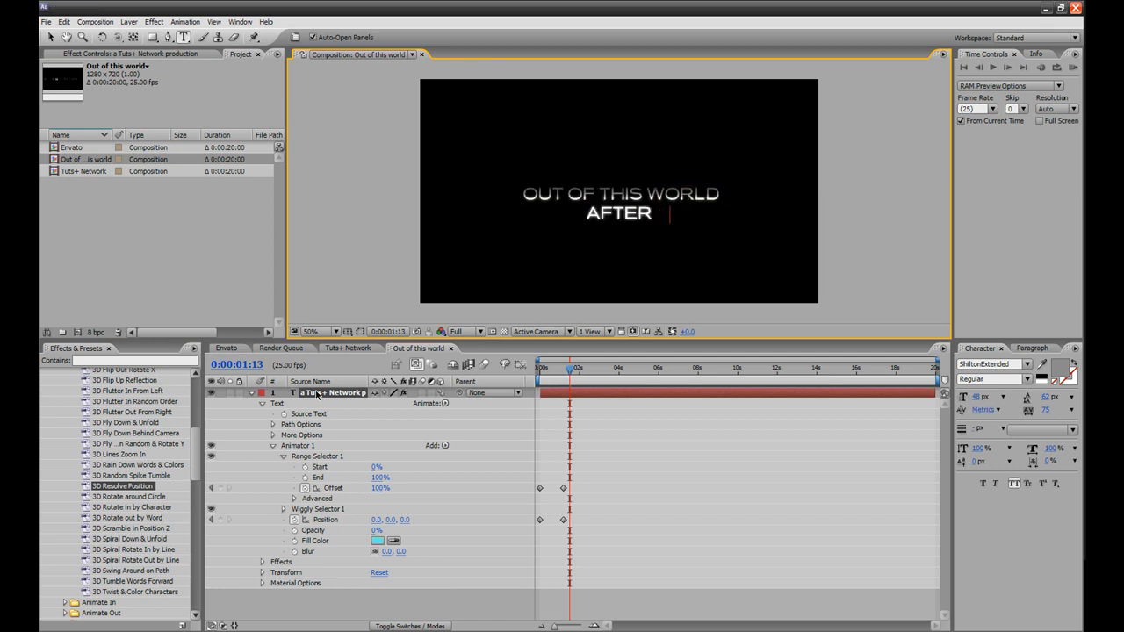
type(" EFFECTS TUTORIALS")
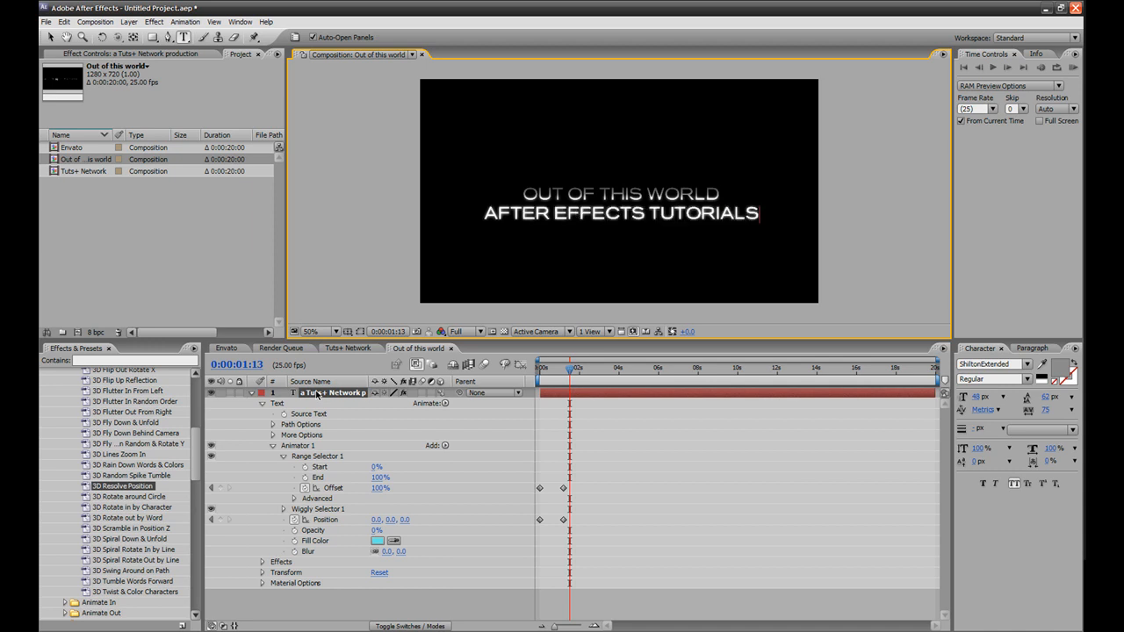
Compare the title with the Scifi Titles reference clip and set the font size of the line AFTER EFFECTS TUTORIALS to 55 px.
left_click(761, 631)
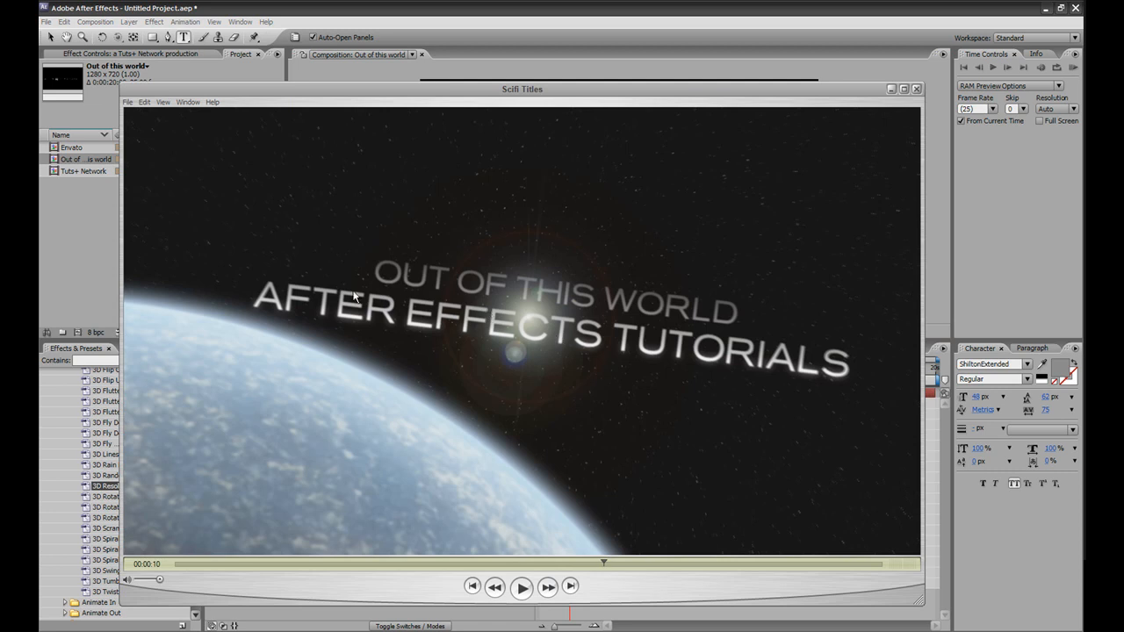
left_click(714, 631)
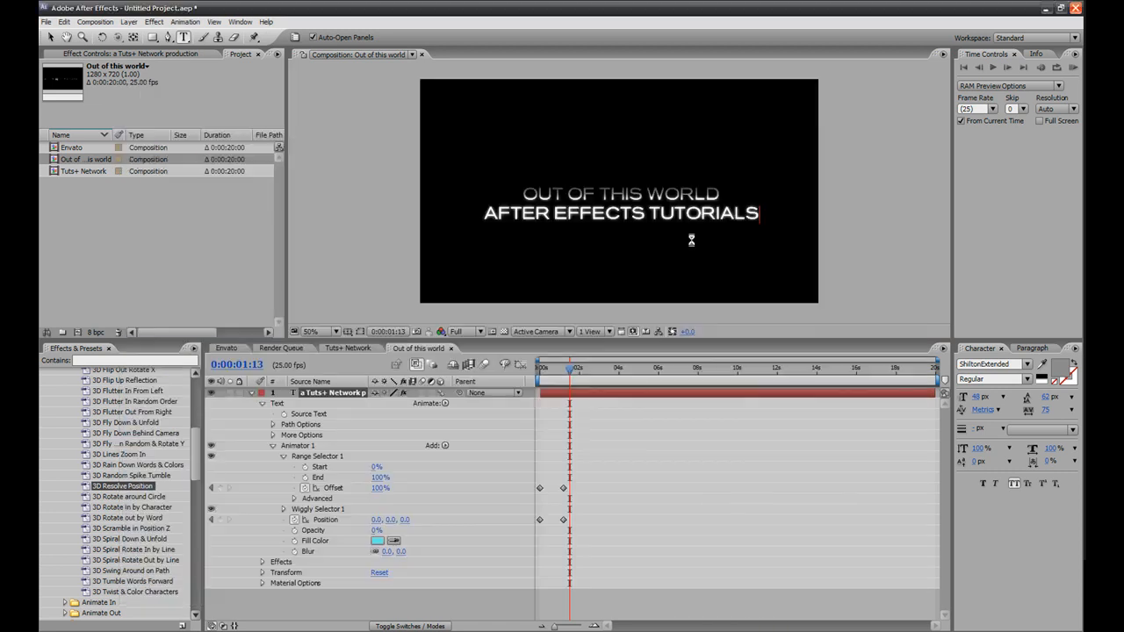
left_click_drag(759, 212, 484, 213)
left_click_drag(976, 399, 979, 398)
left_click(977, 399)
type("55")
key("Return")
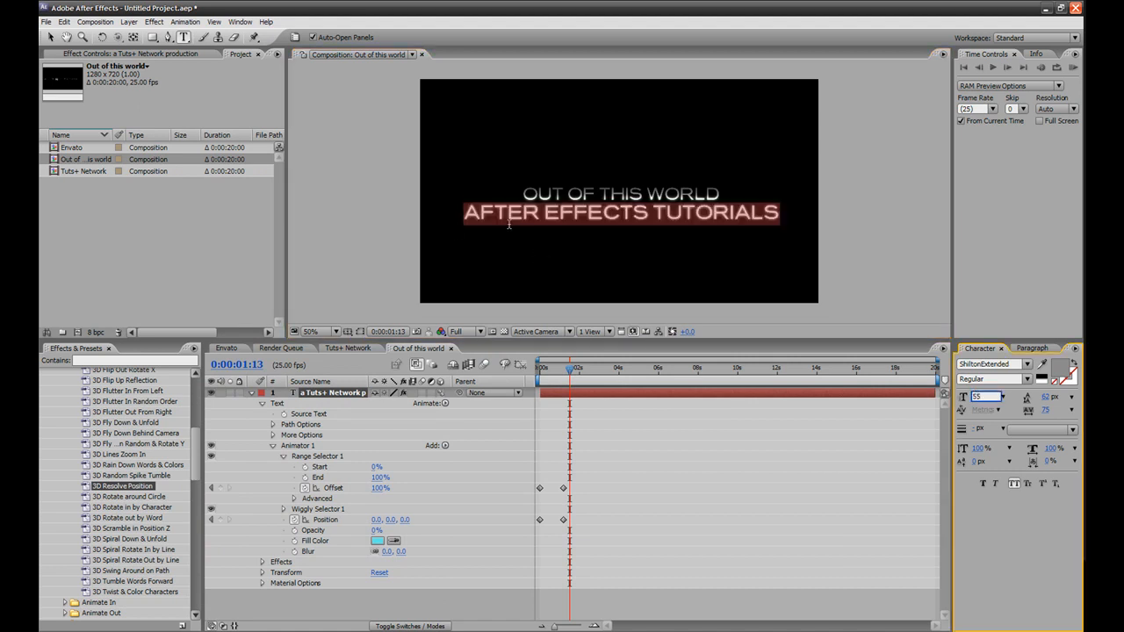
left_click(539, 193)
left_click(49, 37)
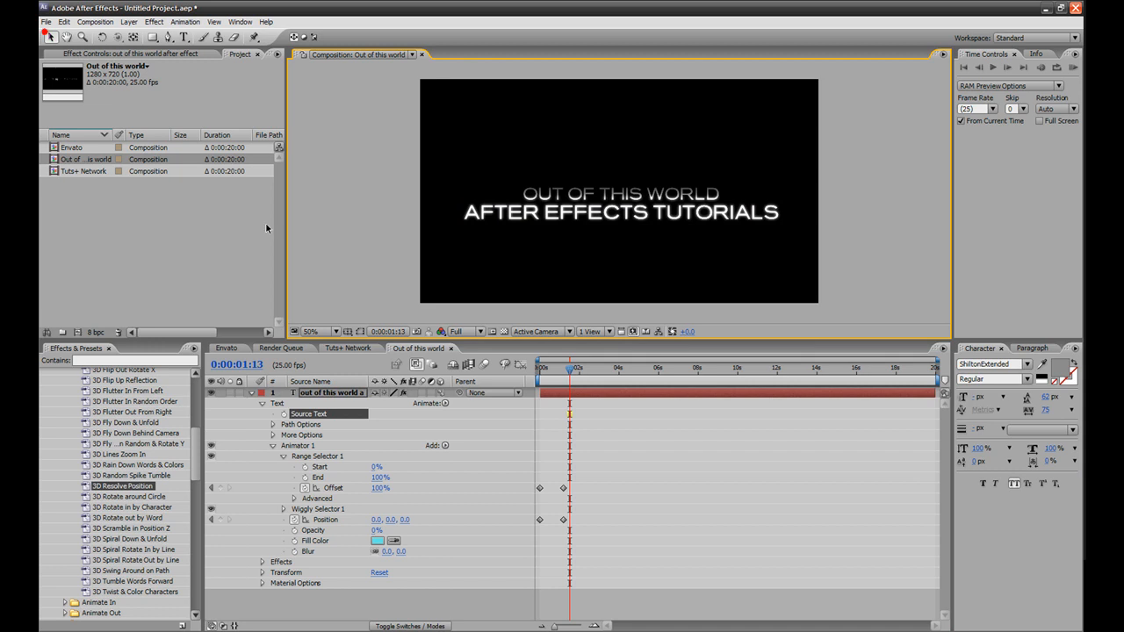
Set the title's Glow Threshold to 96.1% and its End of Ramp to 640.0, 445.0.
key("F3")
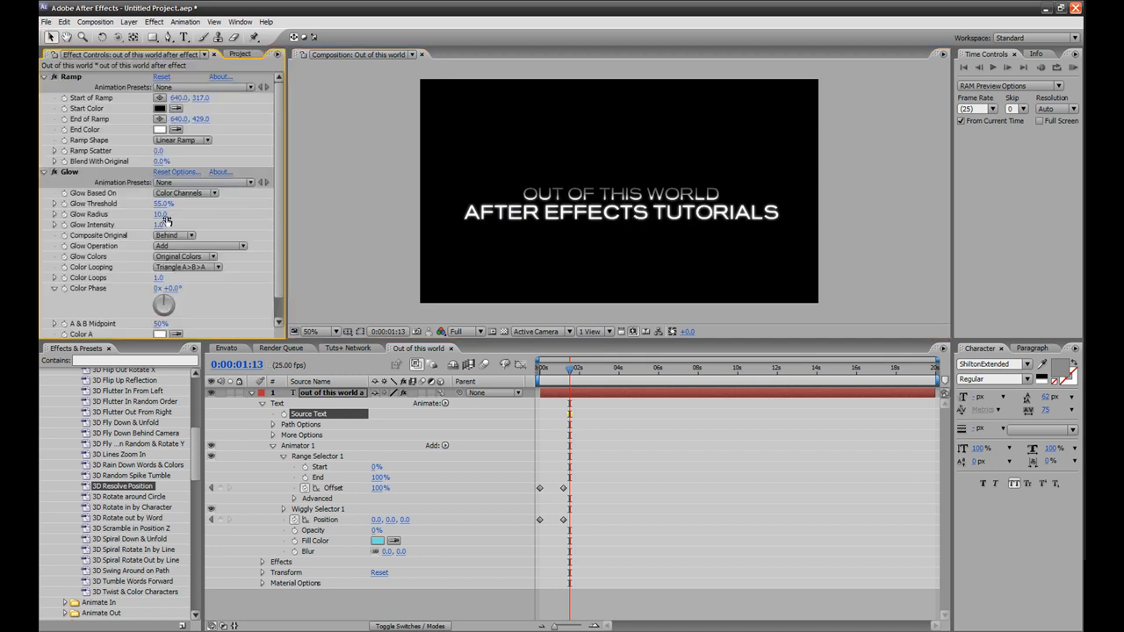
left_click_drag(161, 205, 224, 204)
left_click_drag(204, 120, 212, 120)
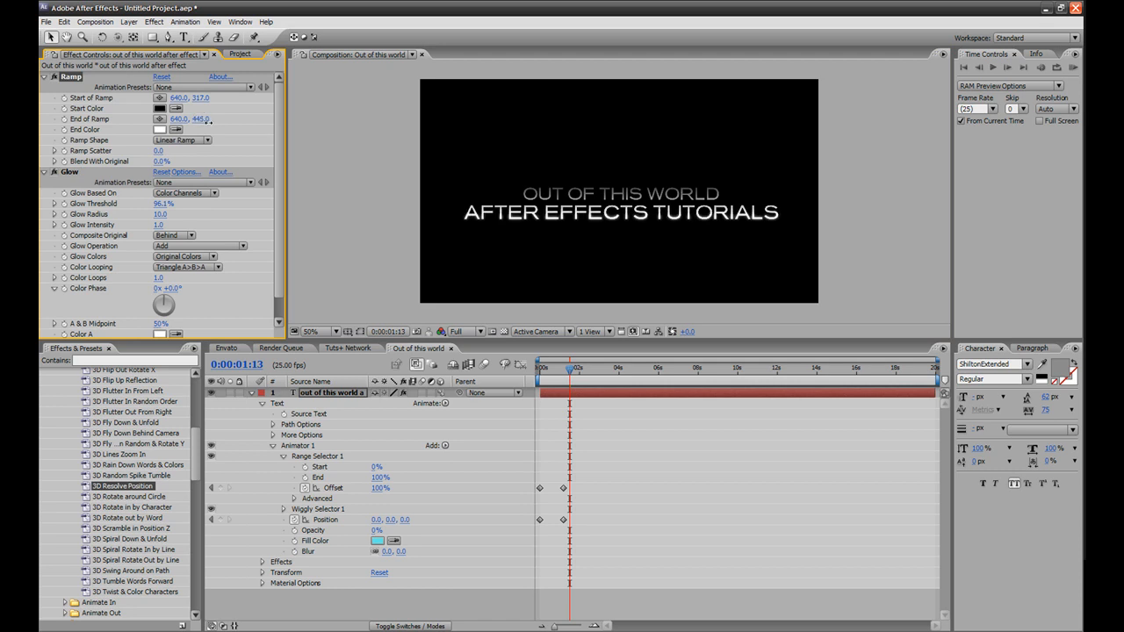
scroll(640, 268, "up", 1)
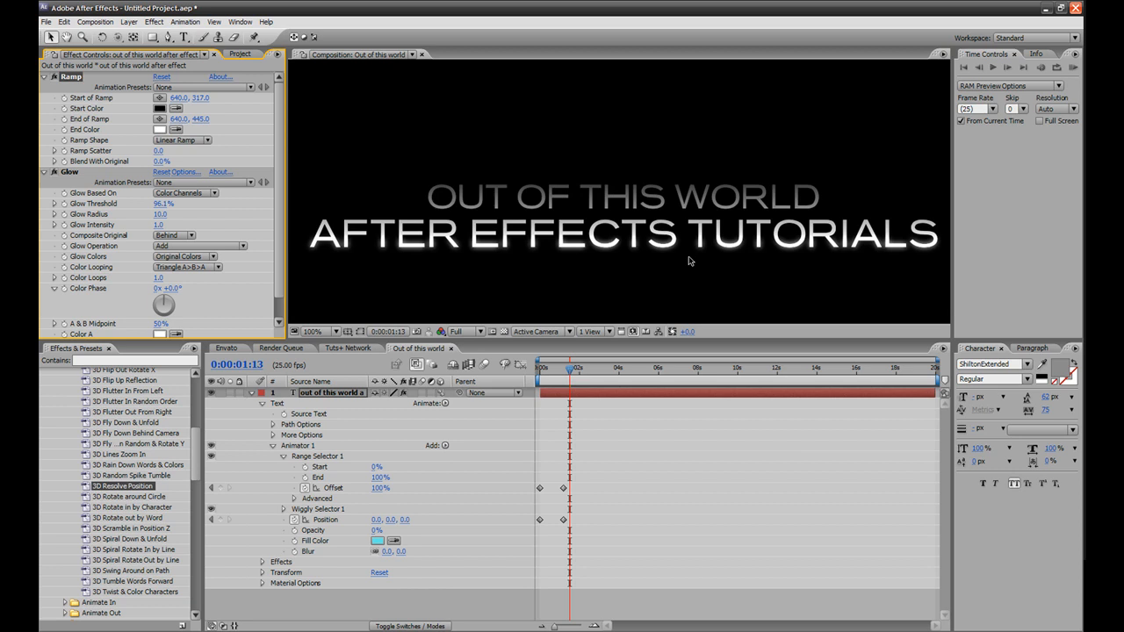
scroll(681, 268, "down", 1)
Scrub the title's animation to 0:00:01:06 and compare it with the third title in the Scifi Titles reference clip.
left_click_drag(569, 374, 566, 401)
key("alt+Tab")
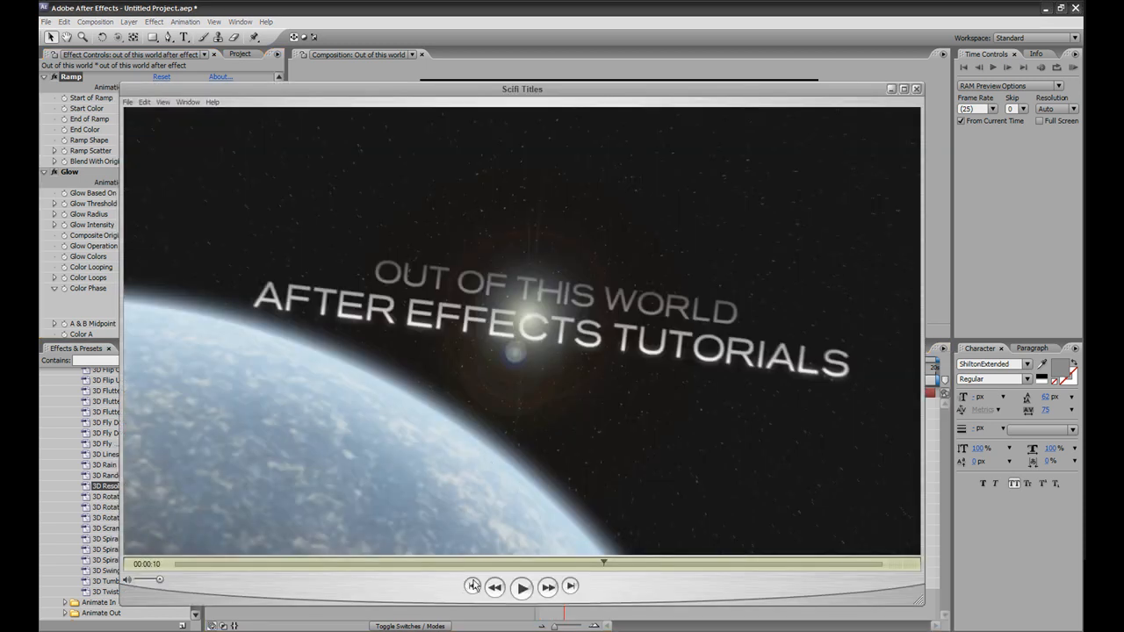
left_click_drag(603, 565, 617, 582)
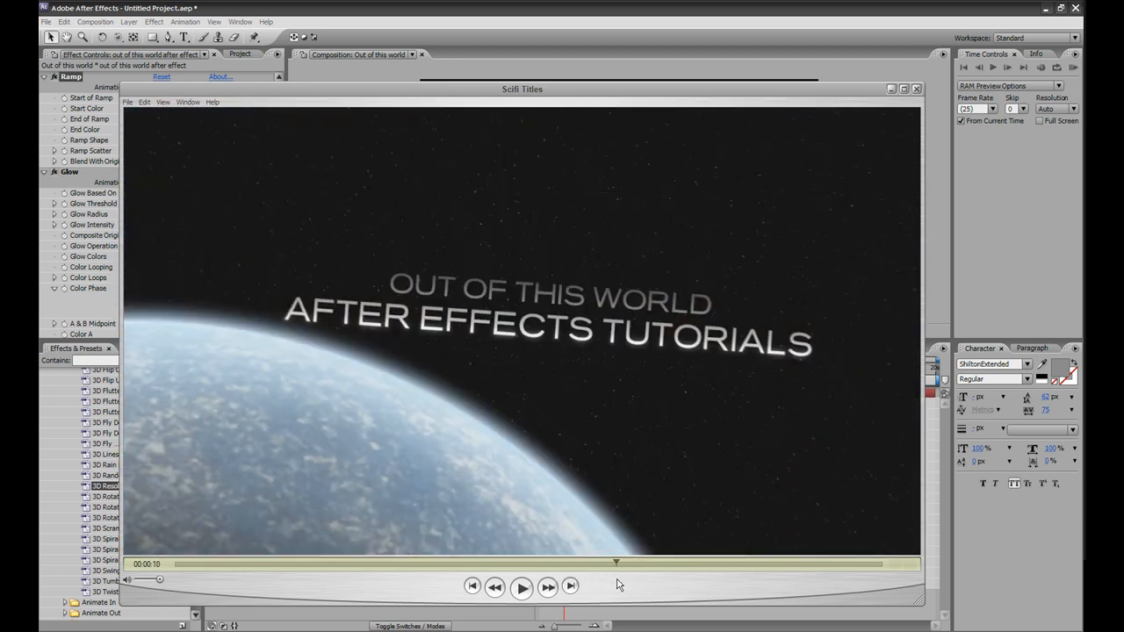
left_click(634, 627)
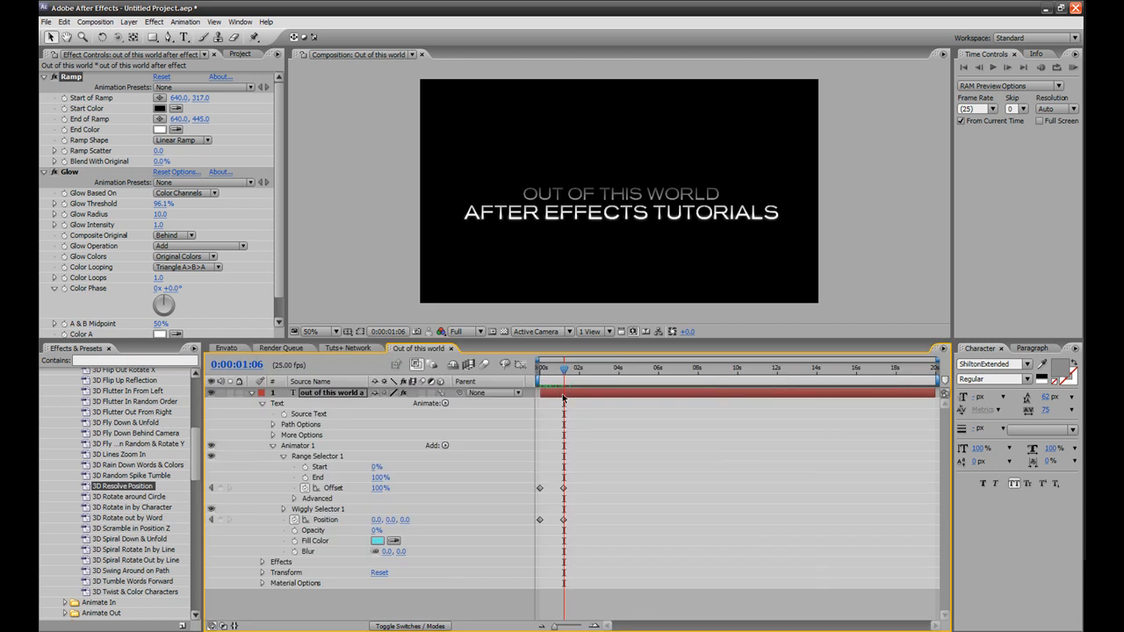
left_click(238, 54)
left_click(694, 630)
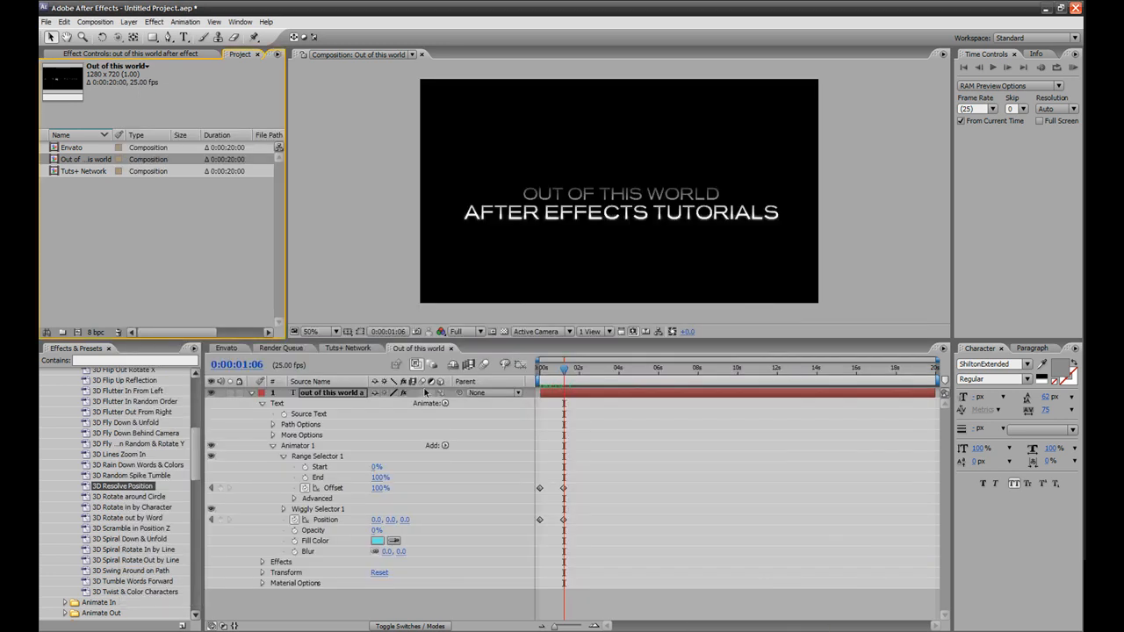
Import the logo file aetuts+_logo.ai from the Sci-fi Titles folder into the project.
left_click(81, 175)
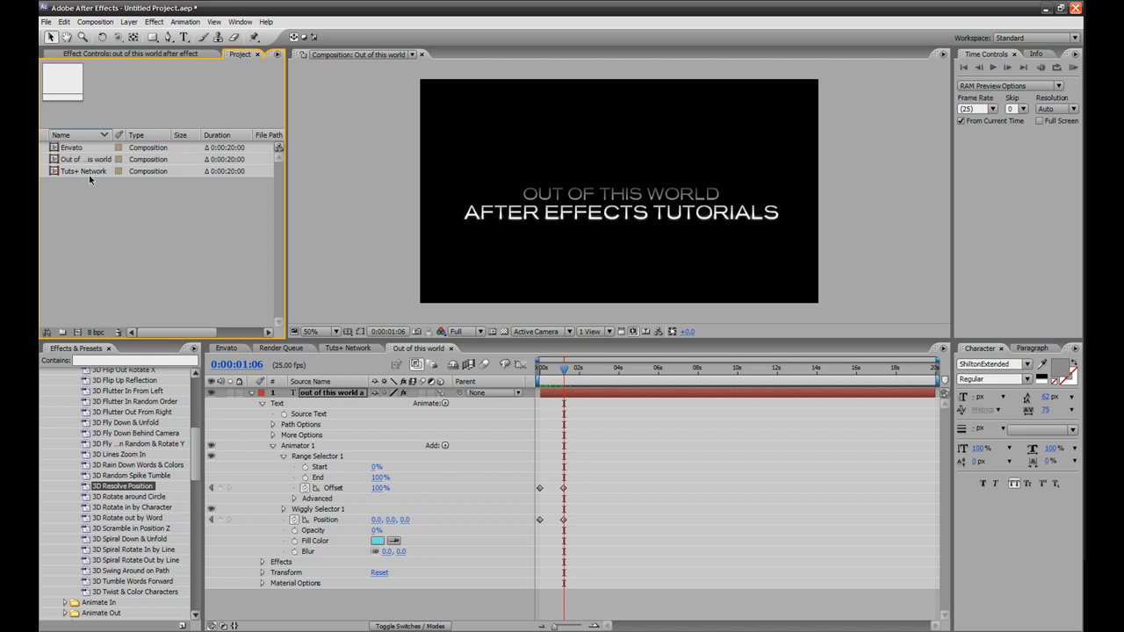
left_click(97, 193)
double_click(97, 192)
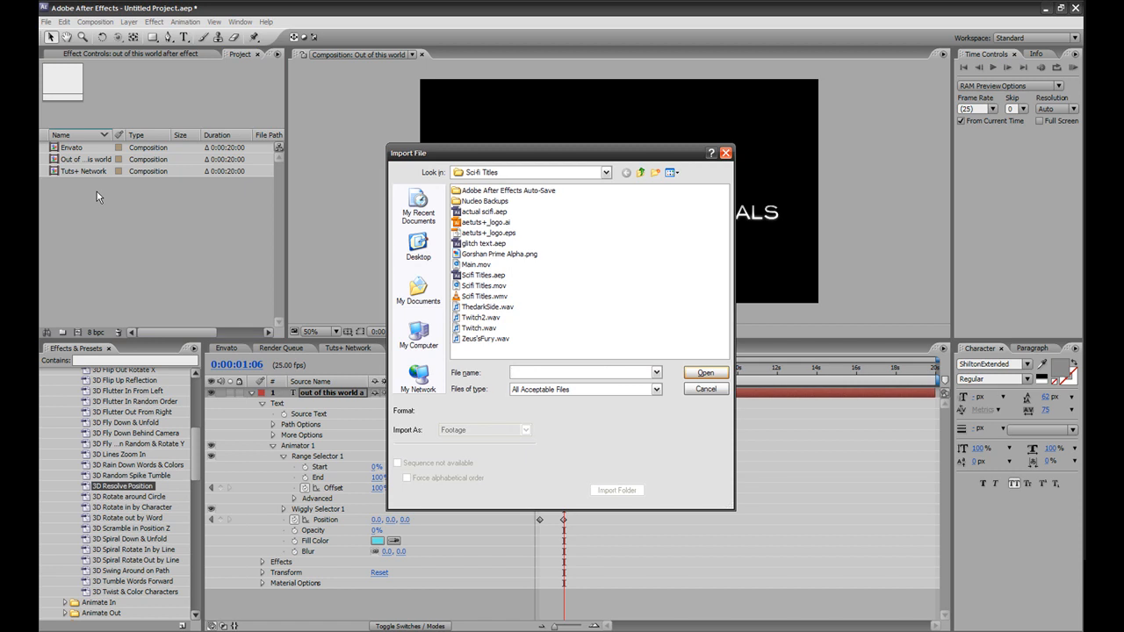
double_click(488, 222)
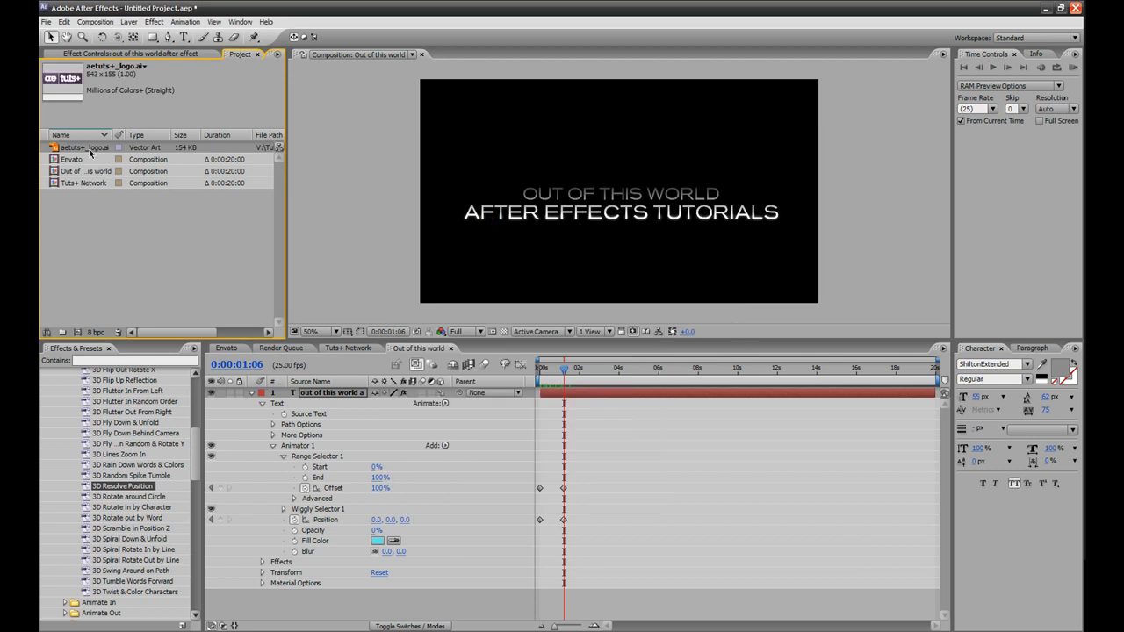
Create a composition named "AETuts+ Logo" and place aetuts+_logo.ai in the center of its frame.
left_click(123, 191)
left_click(99, 22)
key("Escape")
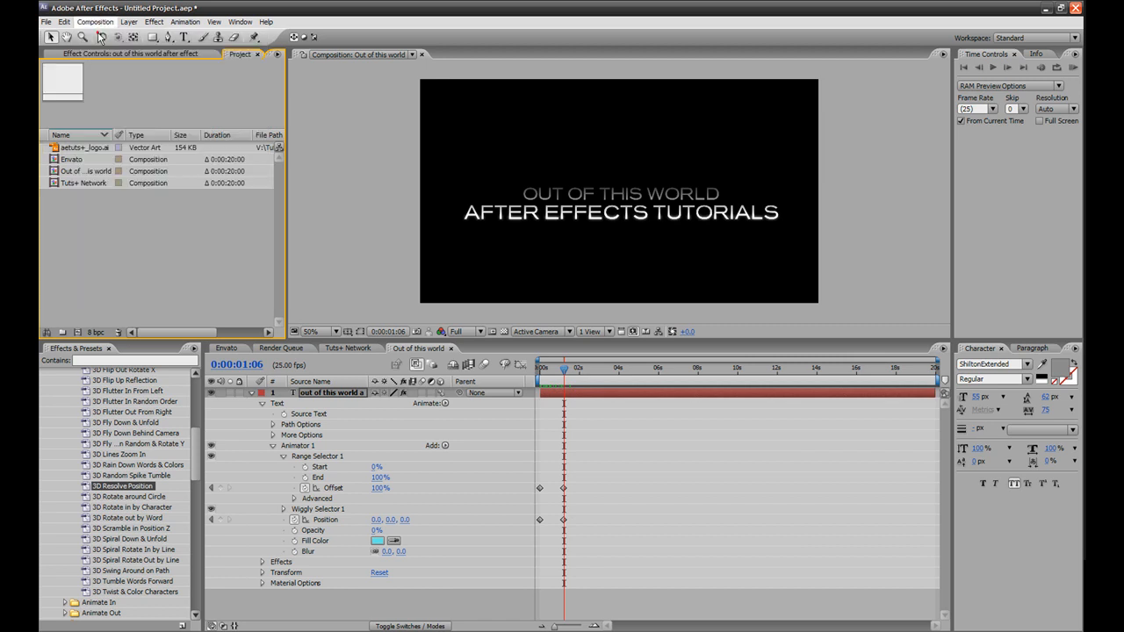
key("ctrl+n")
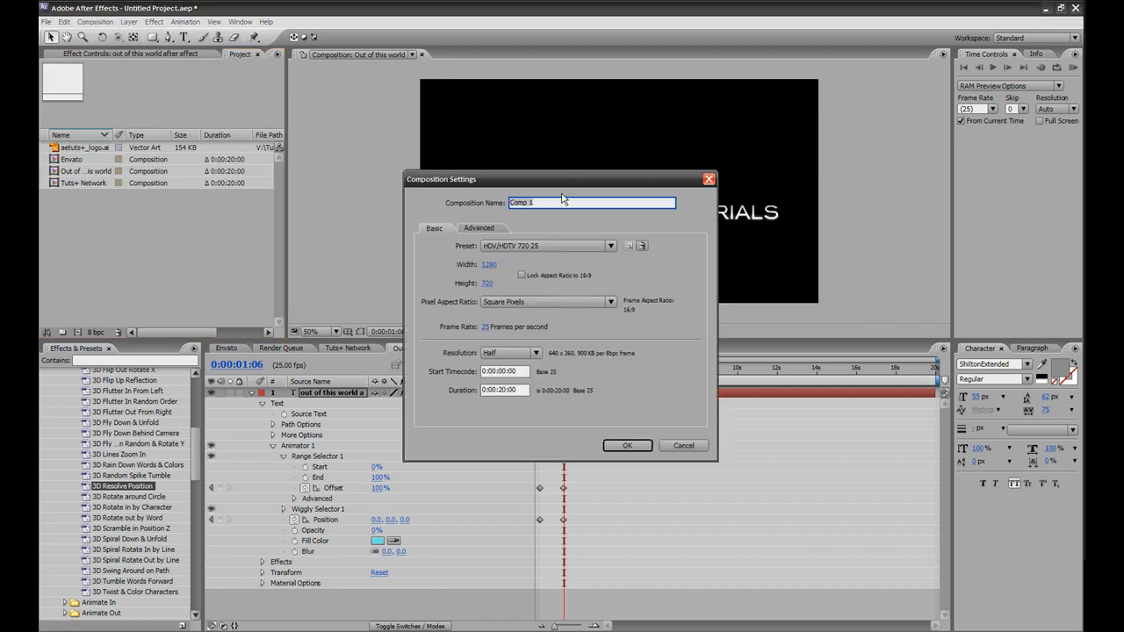
type("AETuts+ Logo")
left_click(629, 445)
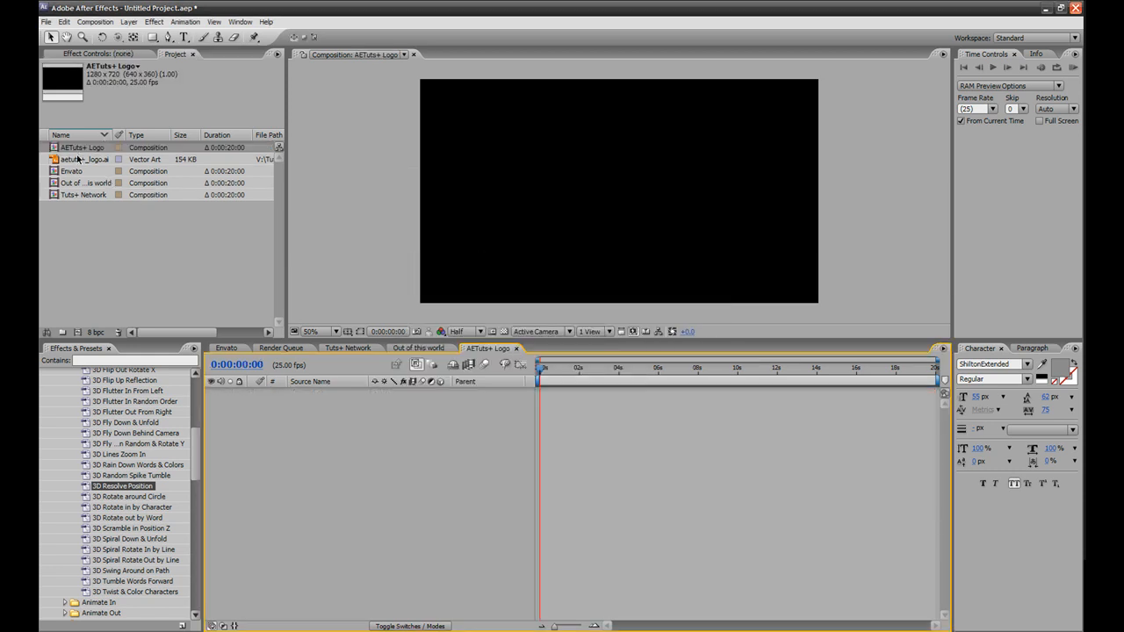
left_click_drag(76, 161, 620, 195)
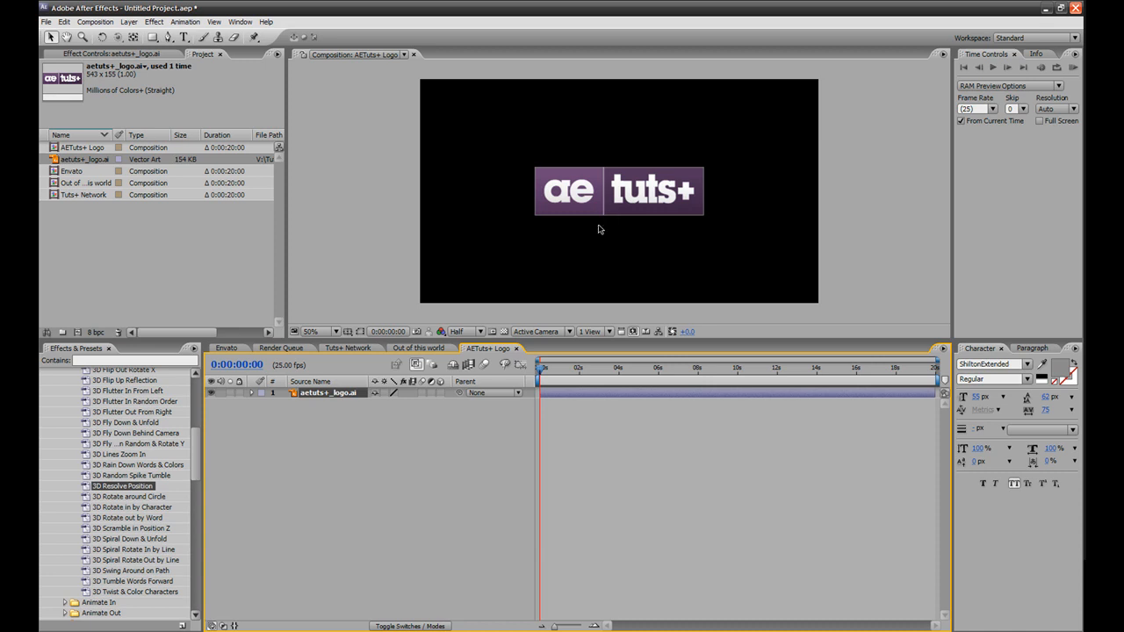
Create a composition named "Logo" and nest the AETuts+ Logo composition in it as a layer.
left_click(151, 241)
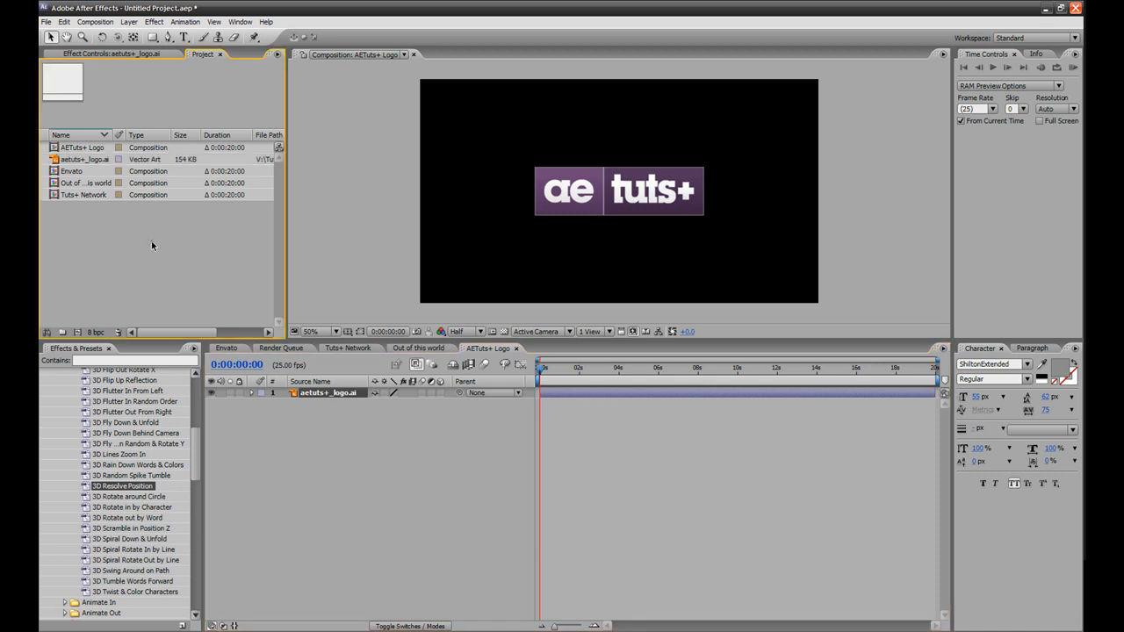
left_click(95, 22)
left_click(117, 38)
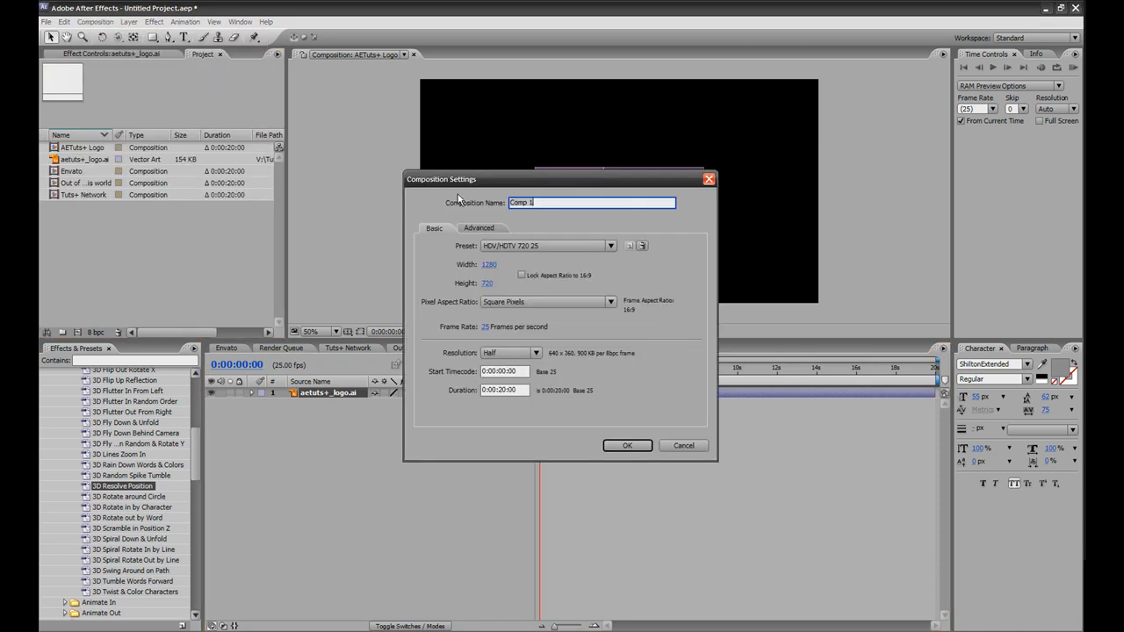
type("Logo")
key("Return")
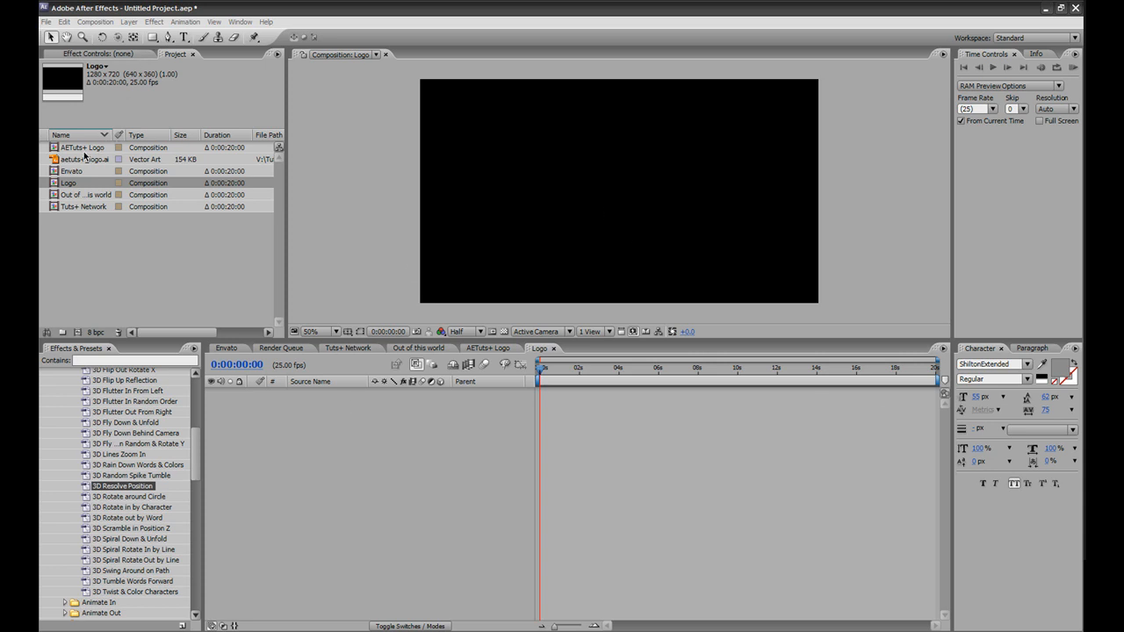
left_click_drag(83, 149, 484, 468)
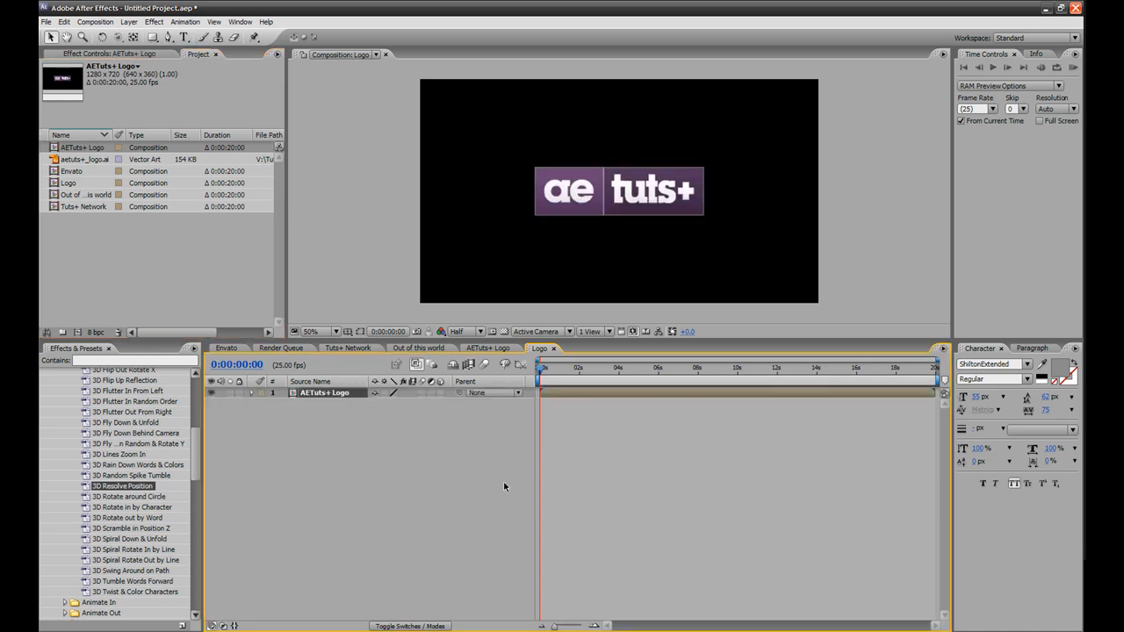
Apply the Card Wipe - 3D swing movement transition preset to the AETuts+ Logo layer at 0:00:00:00.
mouse_move(548, 369)
left_mouse_down()
mouse_move(578, 369)
mouse_move(541, 369)
left_mouse_up()
left_click_drag(195, 465, 195, 391)
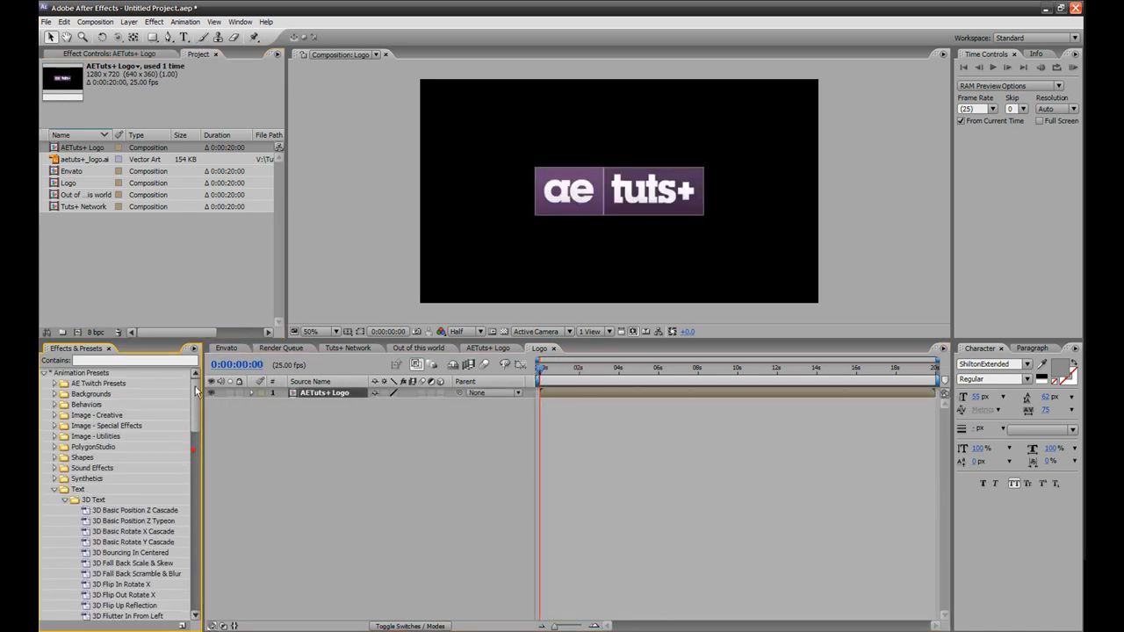
left_click(54, 489)
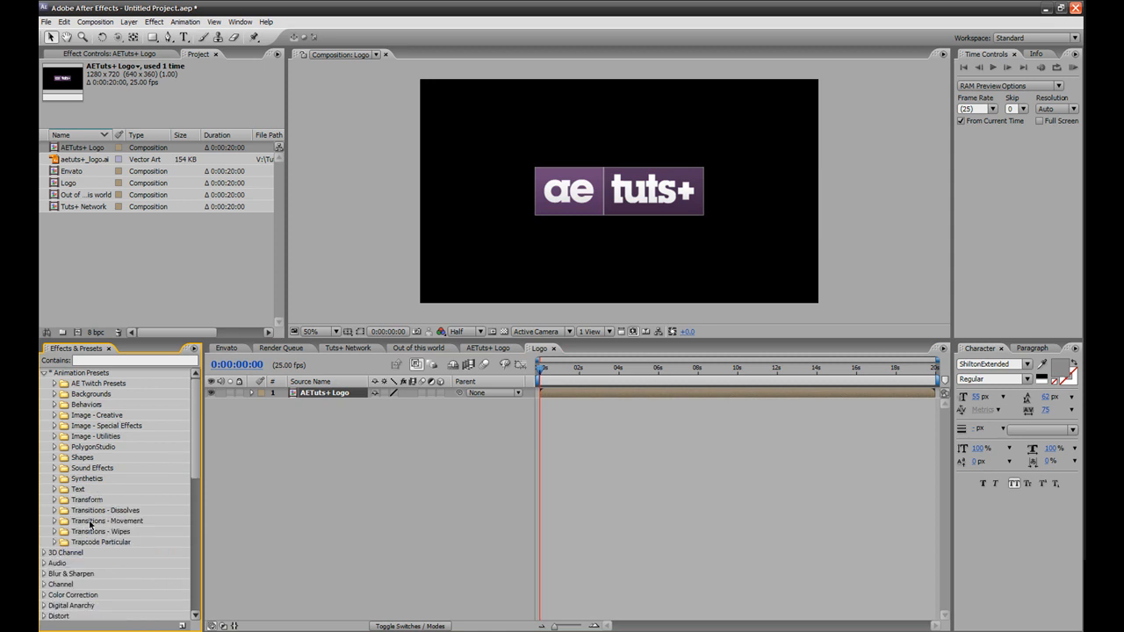
left_click(52, 521)
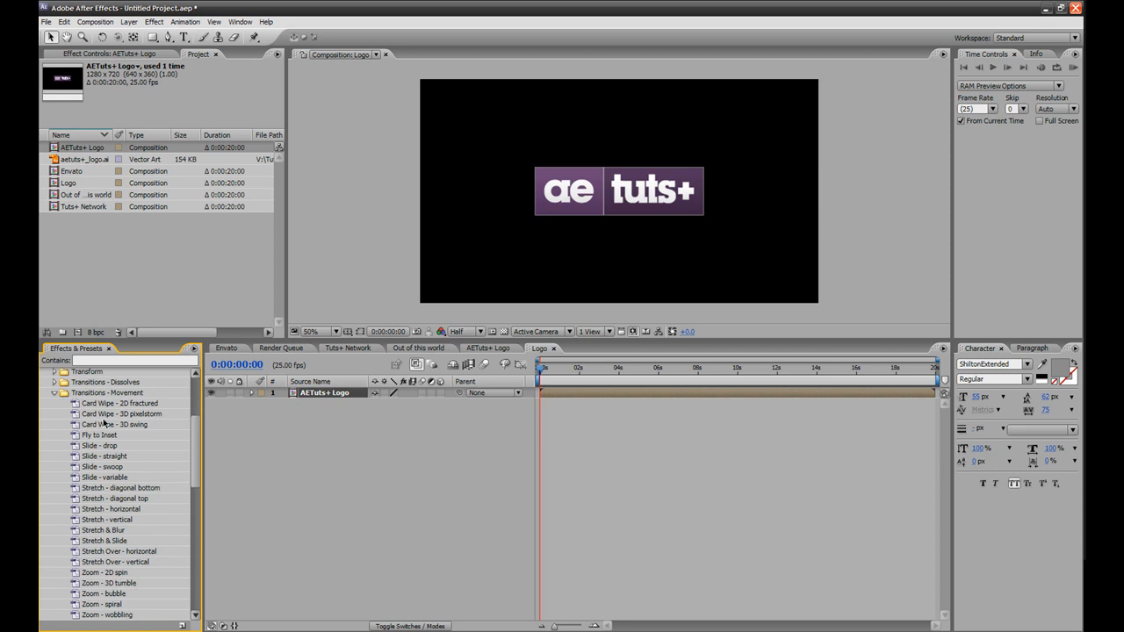
left_click_drag(110, 429, 319, 395)
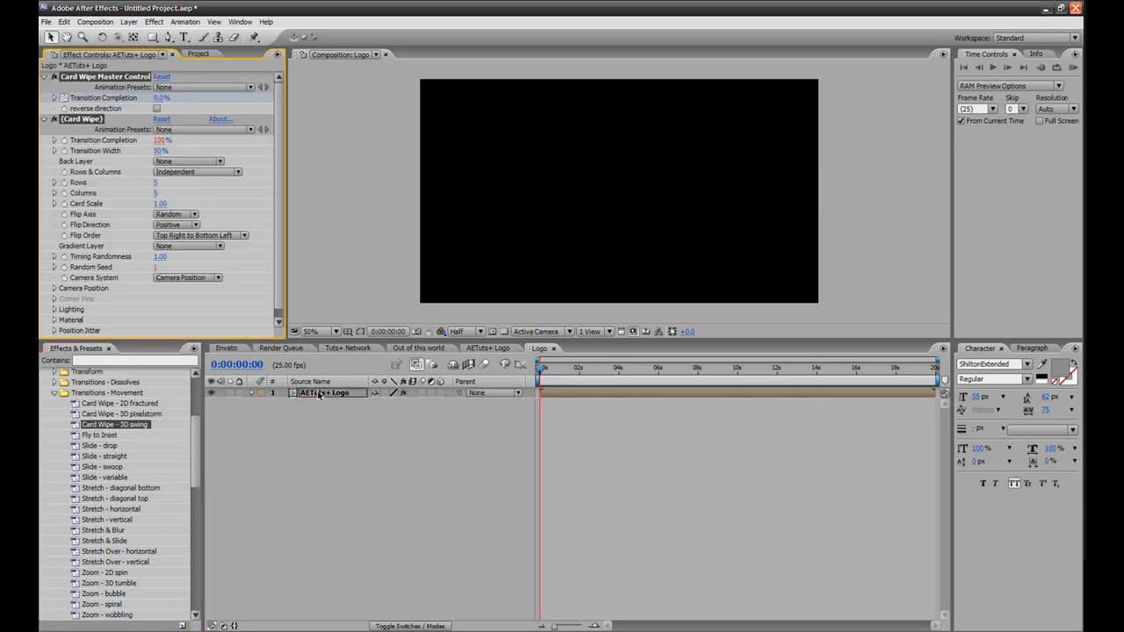
Set the Rows and Columns of the Card Wipe effect on the AETuts+ Logo layer to 10 each.
left_click_drag(543, 375, 573, 386)
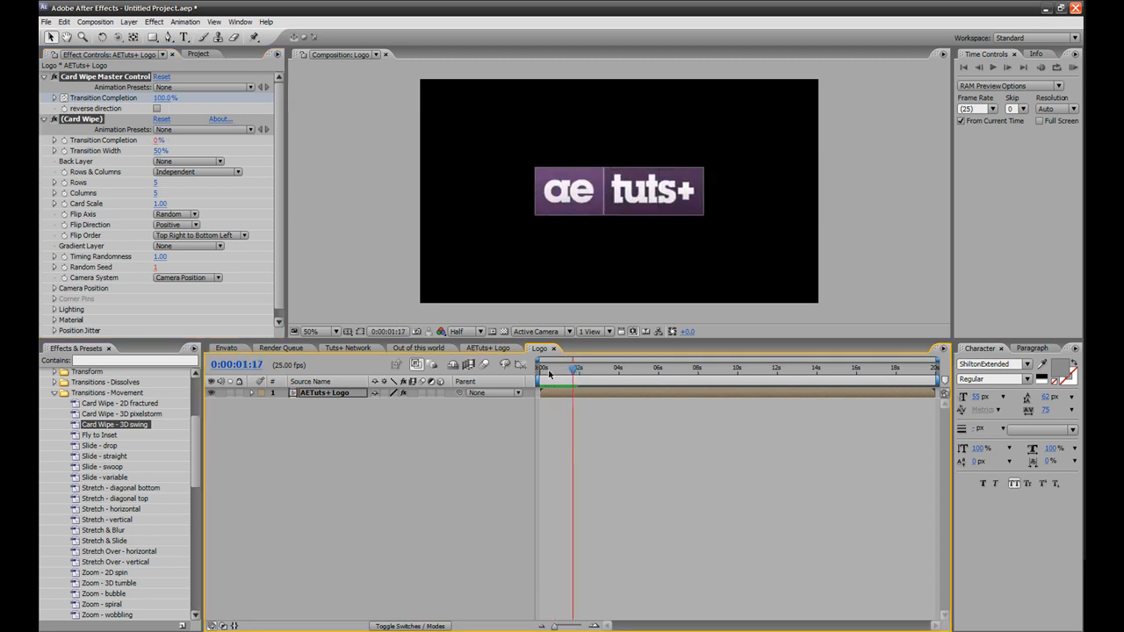
left_click(554, 369)
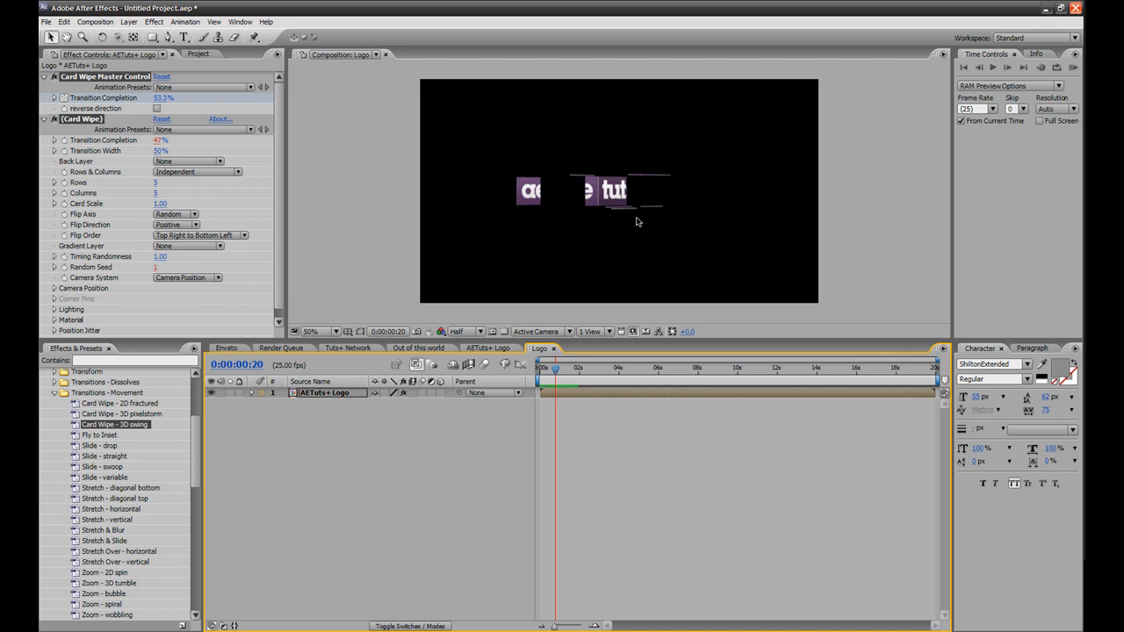
left_click(157, 184)
type("1")
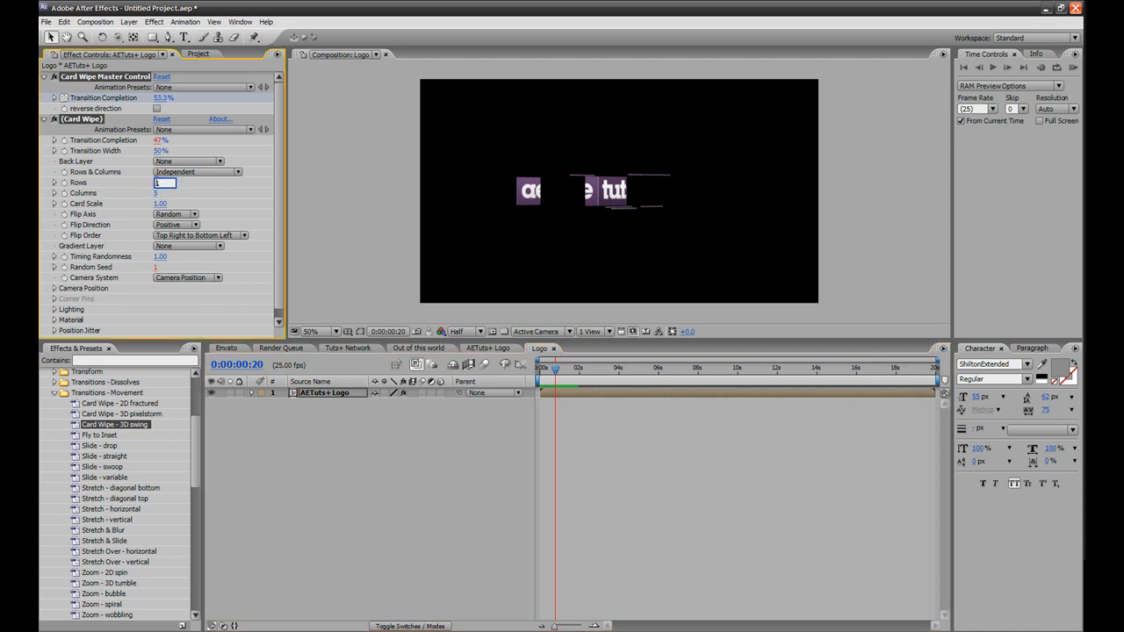
type("0")
key("Return")
left_click(156, 194)
type("10")
key("Return")
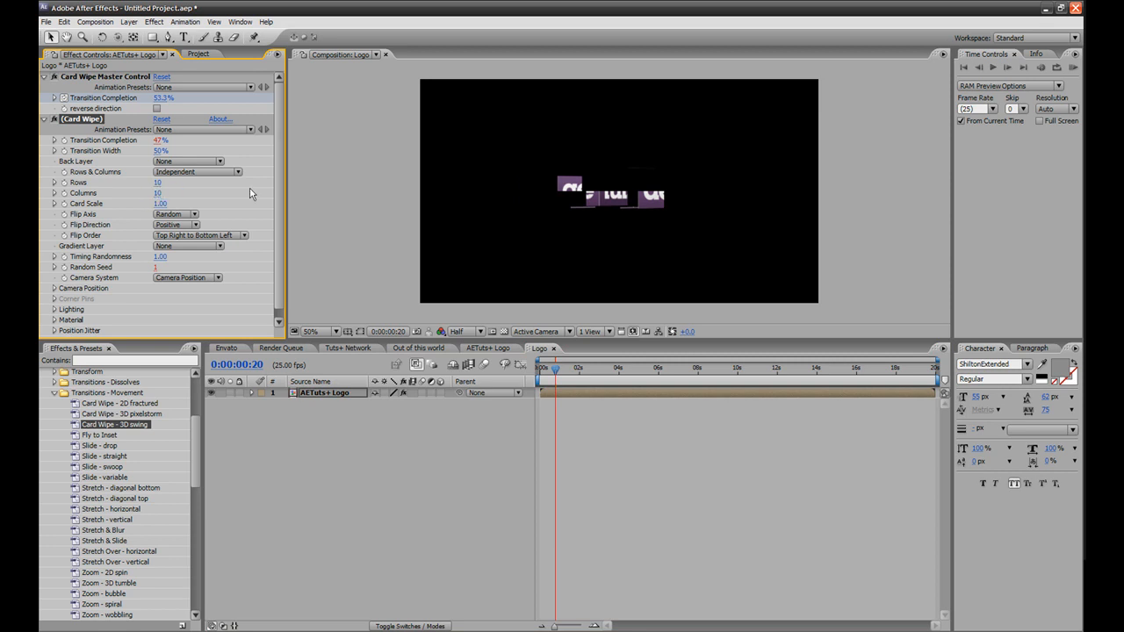
mouse_move(563, 374)
left_mouse_down()
mouse_move(546, 372)
mouse_move(562, 372)
left_mouse_up()
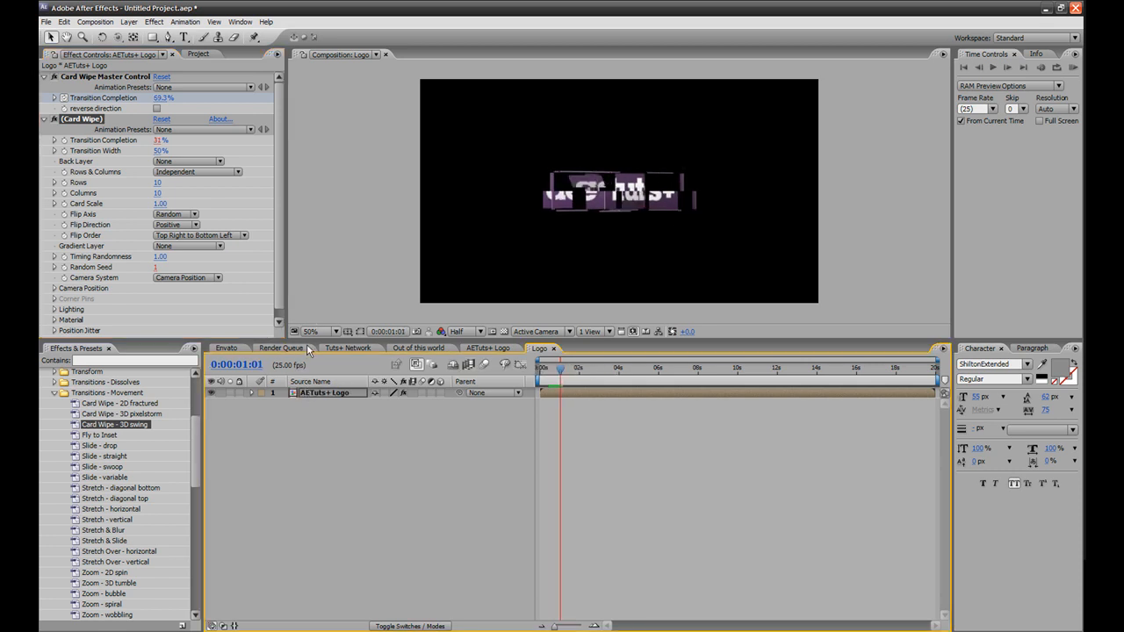
Reveal the AETuts+ Logo layer's animated properties and select Card Wipe's Z Position with the current time at 0:00:00:00.
left_click_drag(278, 287, 277, 305)
mouse_move(561, 377)
left_mouse_down()
mouse_move(539, 376)
mouse_move(569, 380)
left_mouse_up()
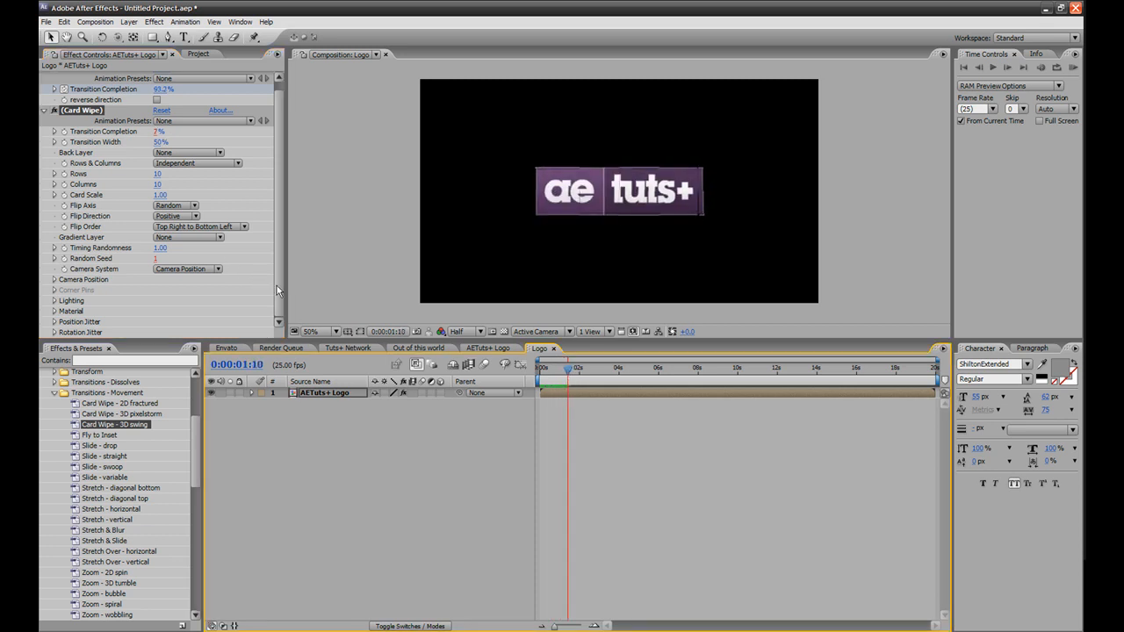
left_click(325, 395)
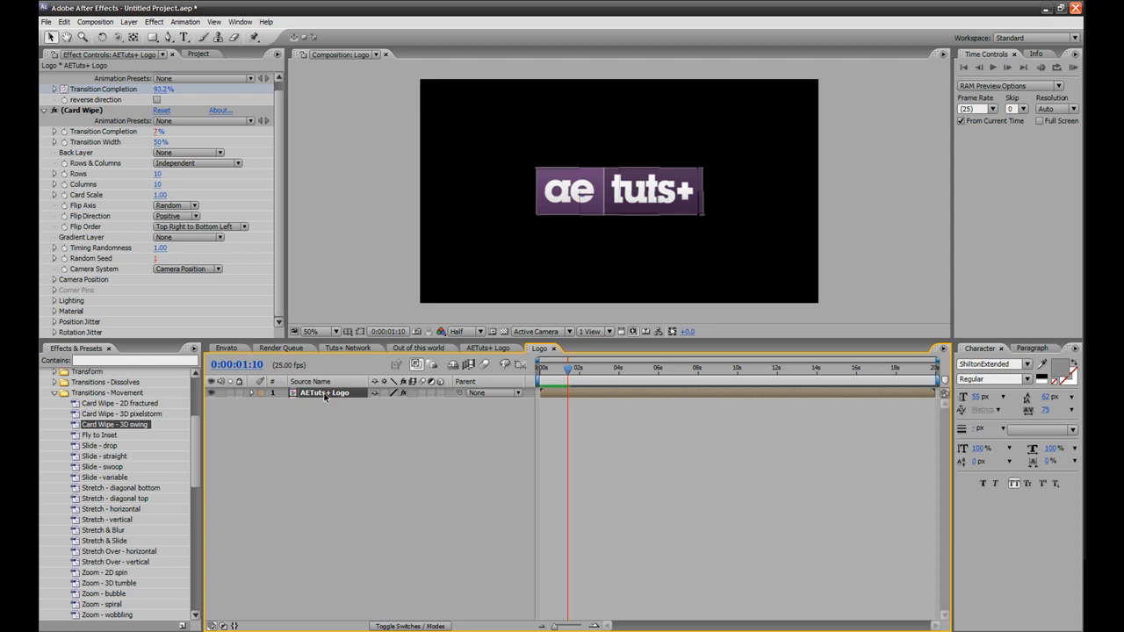
key("u")
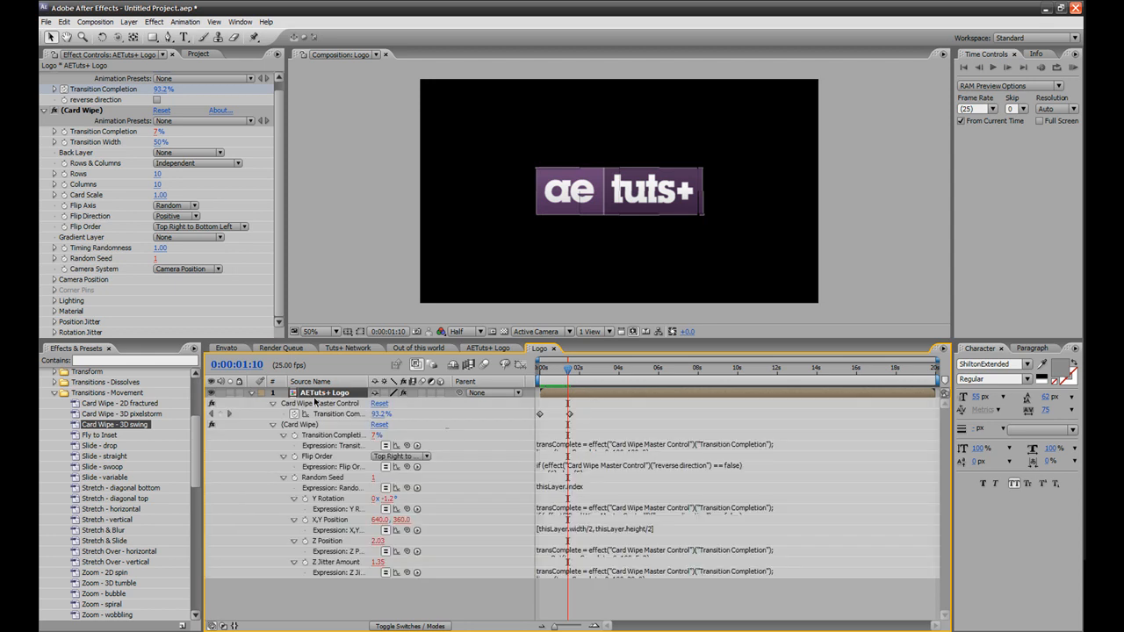
left_click(318, 542)
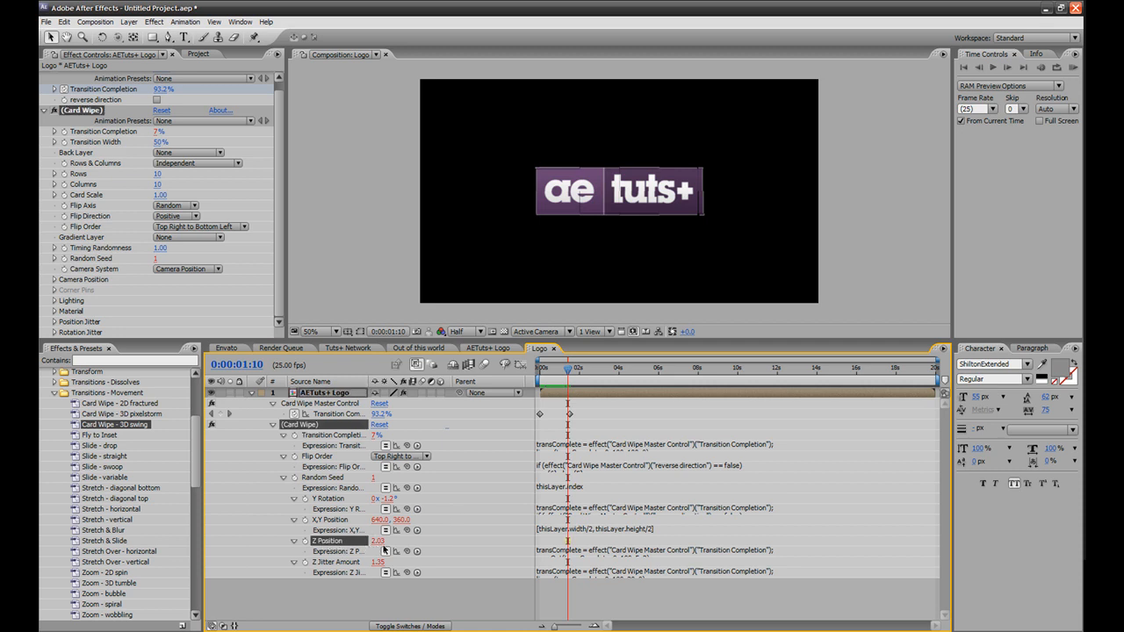
left_click_drag(566, 371, 541, 373)
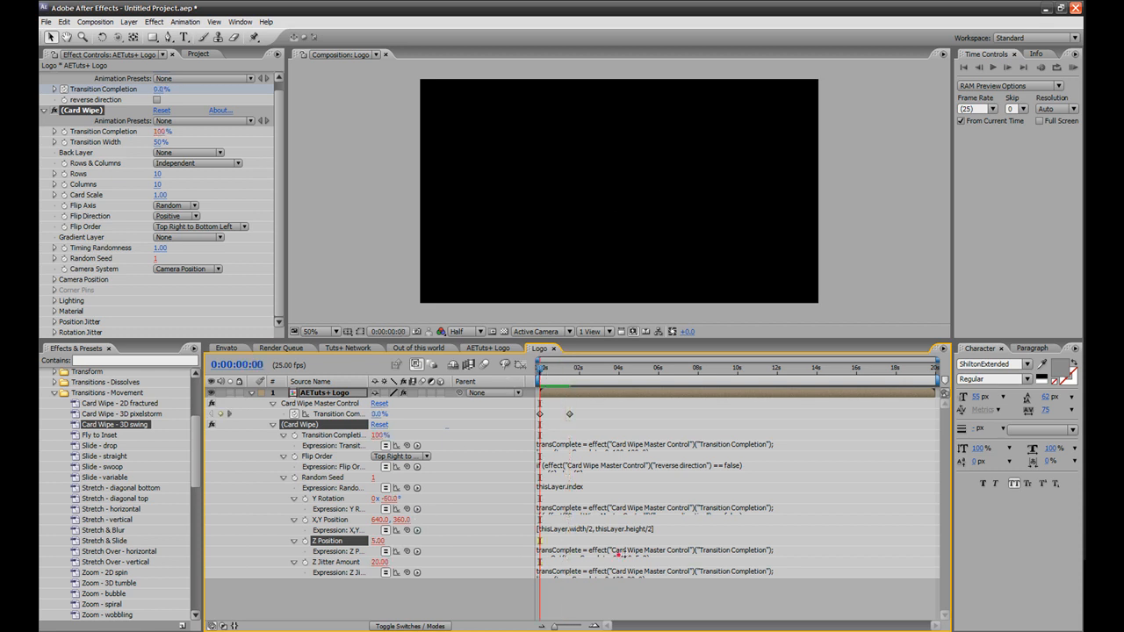
Try -5 as the starting value in the Z Position expression, making it easeOut(transComplete, 0, 100, -5, 2), and scrub the animation.
left_click(621, 553)
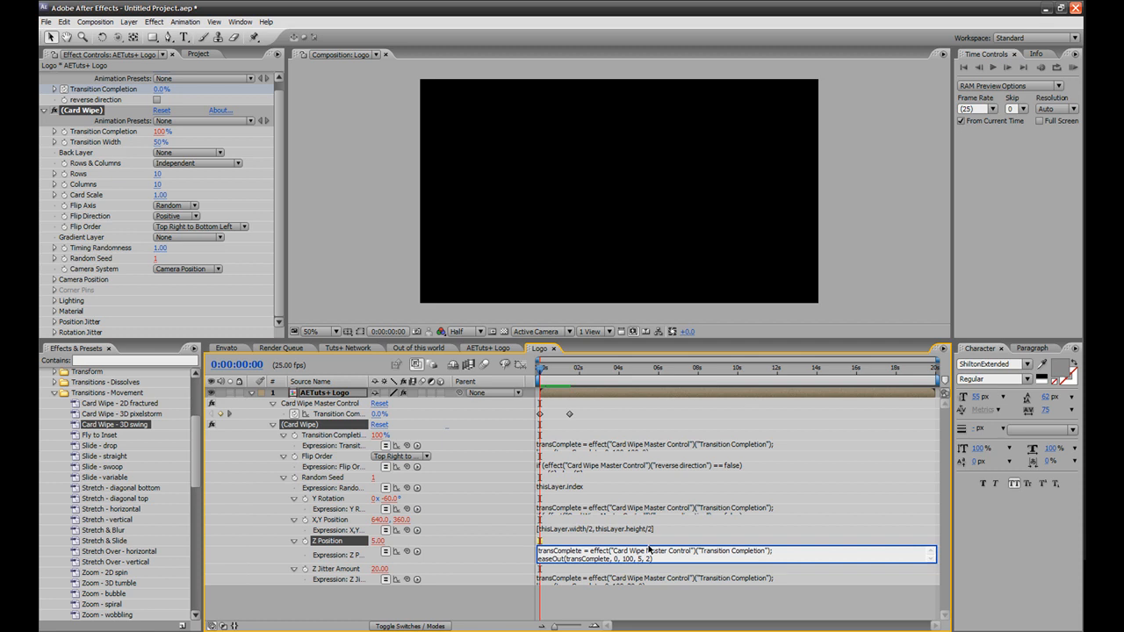
type("-")
key("KP_Enter")
left_click_drag(539, 374, 561, 373)
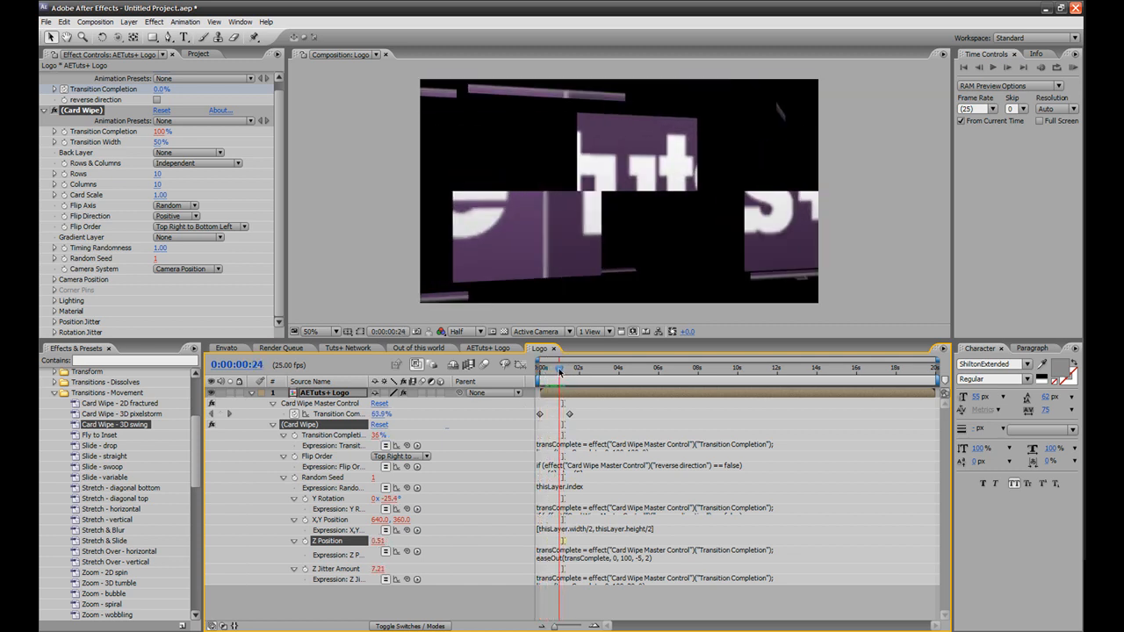
Try -2 as the starting value in the easeOut line of the Z Position expression and scrub the animation.
left_click(641, 557)
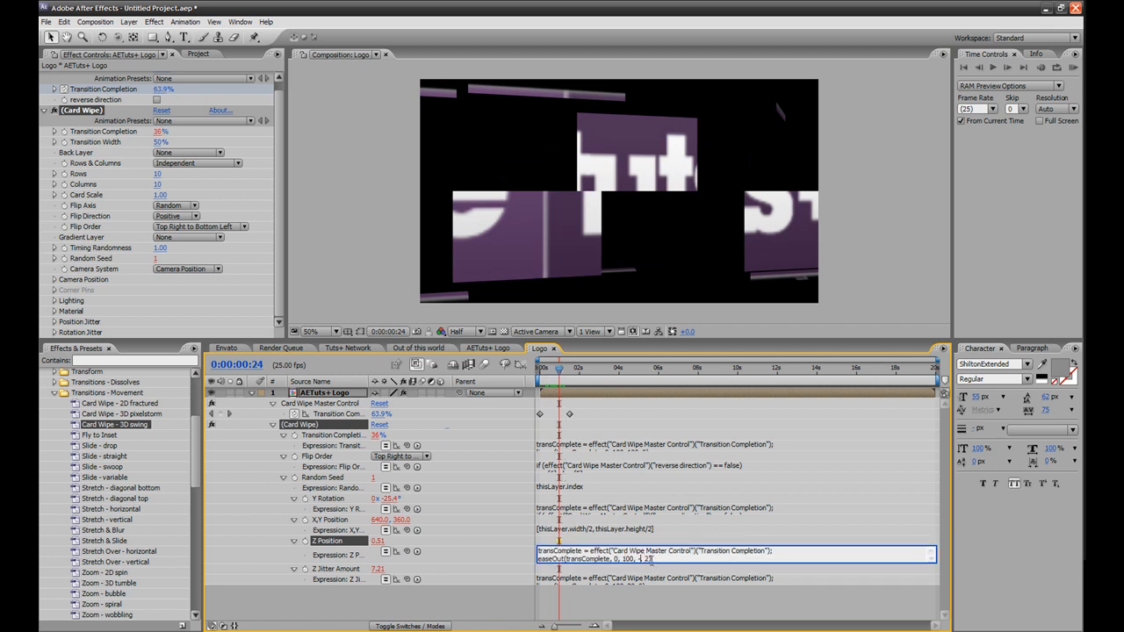
type("2")
key("KP_Enter")
mouse_move(560, 370)
left_mouse_down()
mouse_move(544, 370)
mouse_move(563, 376)
left_mouse_up()
Try 0 as the starting value in the Z Position expression, making it easeOut(transComplete, 0, 100, 0, 2).
left_click(644, 558)
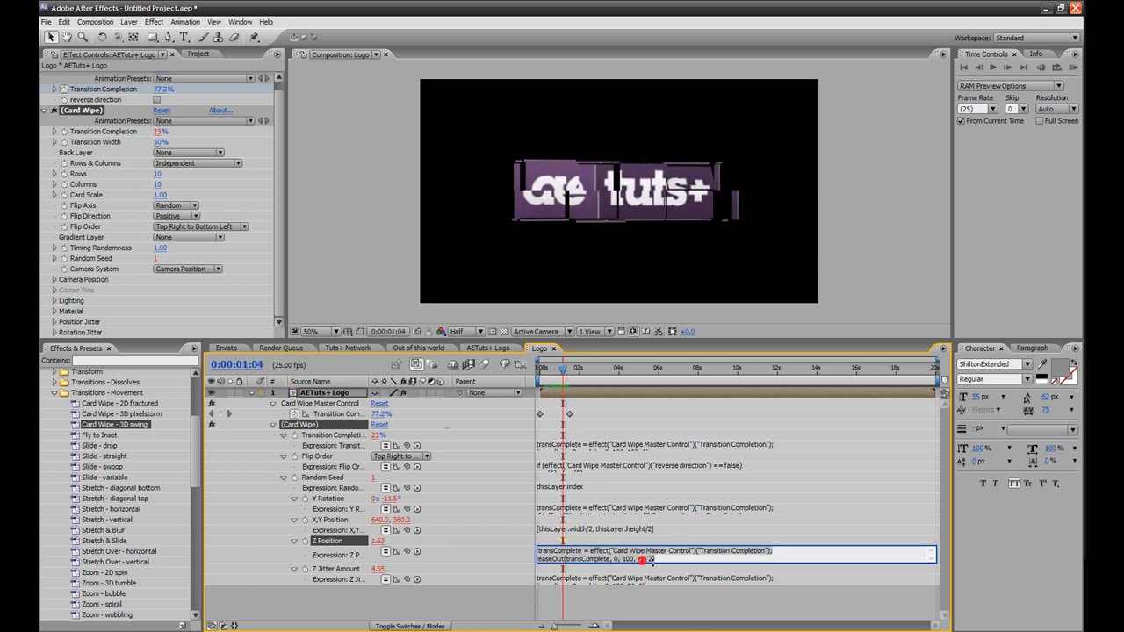
left_click(644, 558)
left_click(670, 579)
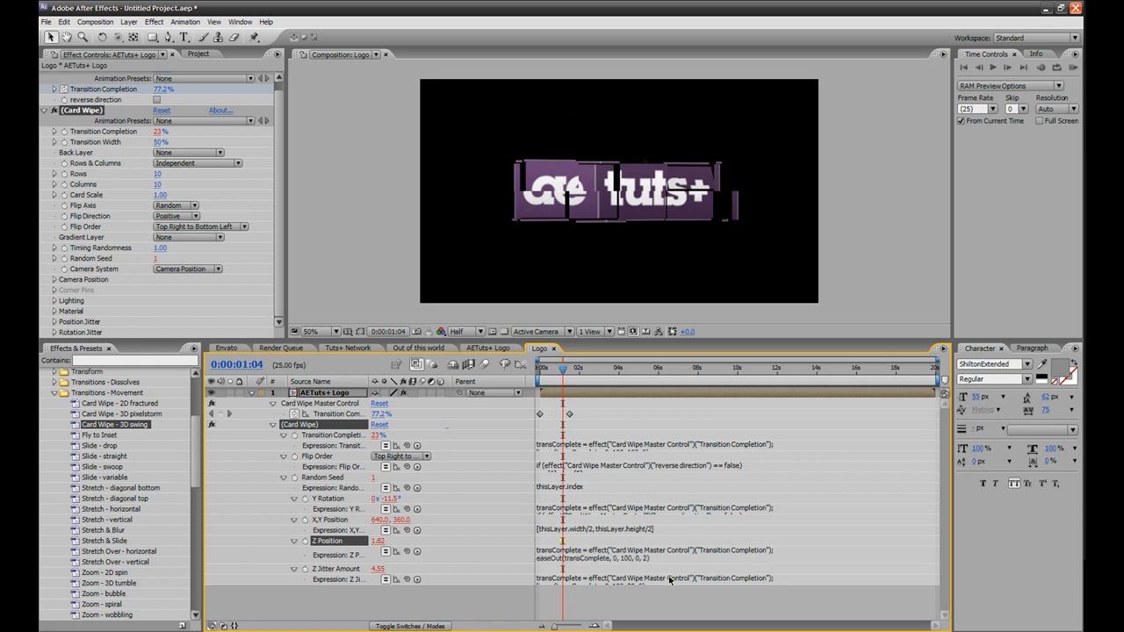
mouse_move(563, 374)
left_mouse_down()
mouse_move(542, 376)
mouse_move(562, 376)
left_mouse_up()
Set the Z Position expression to easeOut(transComplete, 0, 100, -1, 2) and scrub back through the logo reveal.
left_click(638, 562)
key("BackSpace")
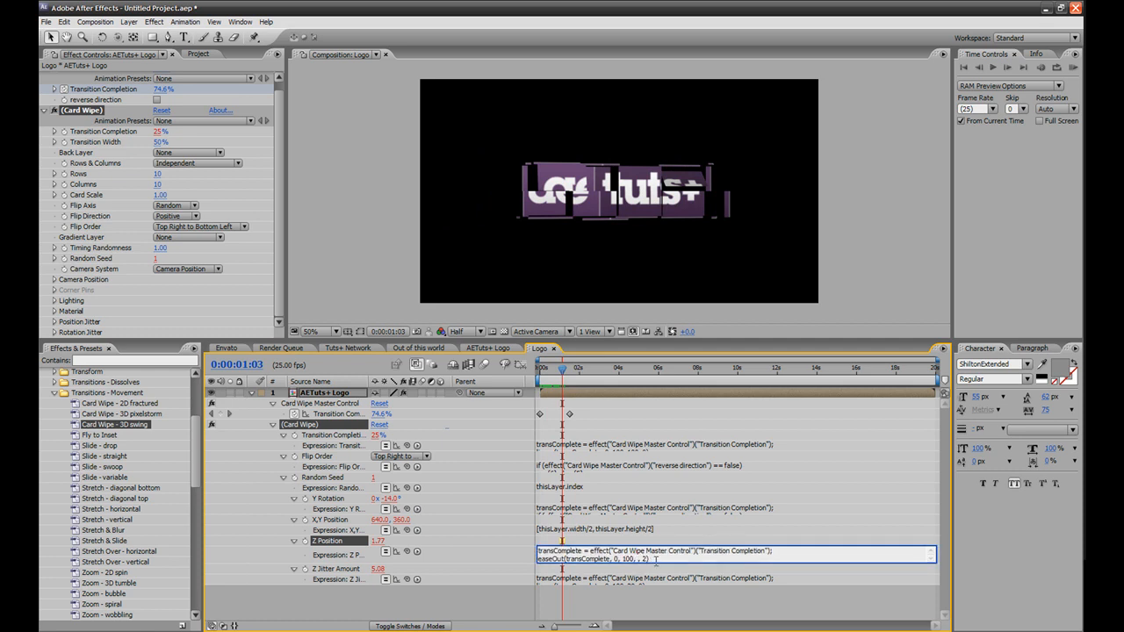
type("-1")
key("KP_Enter")
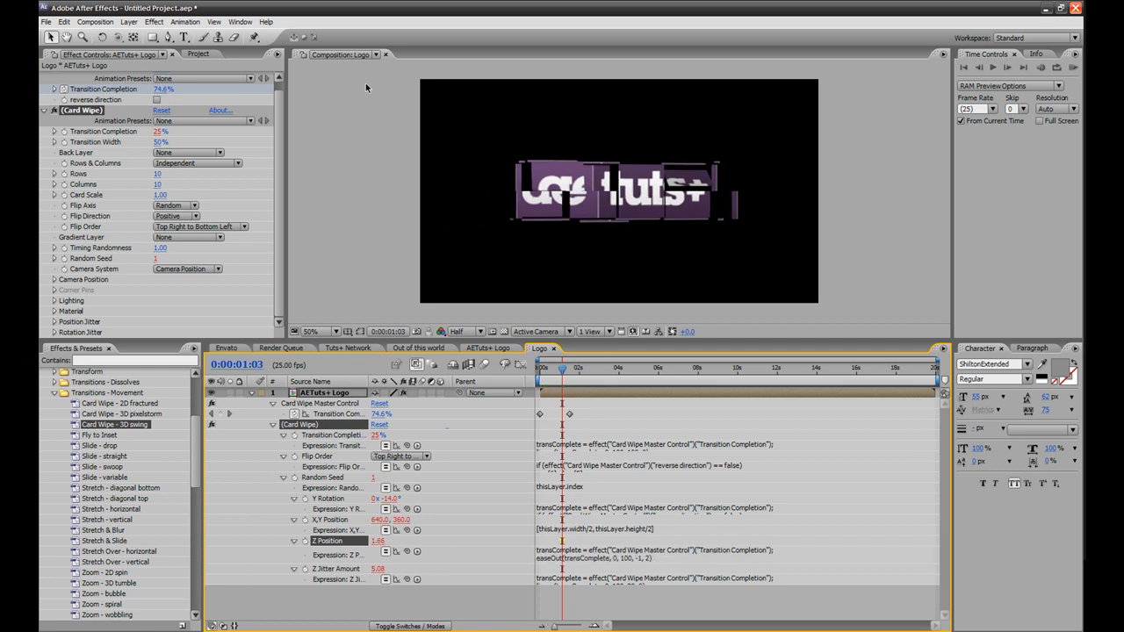
mouse_move(563, 375)
left_mouse_down()
mouse_move(545, 375)
mouse_move(576, 378)
mouse_move(554, 382)
left_mouse_up()
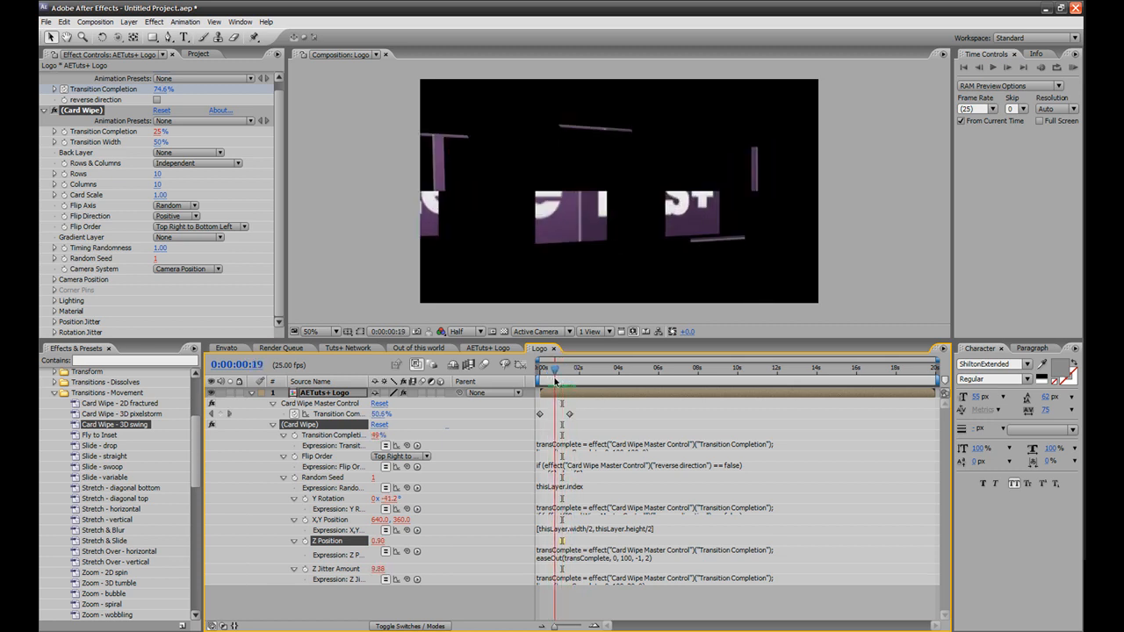
Close the AETuts+ Logo timeline and move the Envato timeline directly after the Render Queue, ending in the Logo composition.
left_click(502, 349)
left_click(516, 349)
left_click_drag(230, 348, 297, 353)
left_click(347, 349)
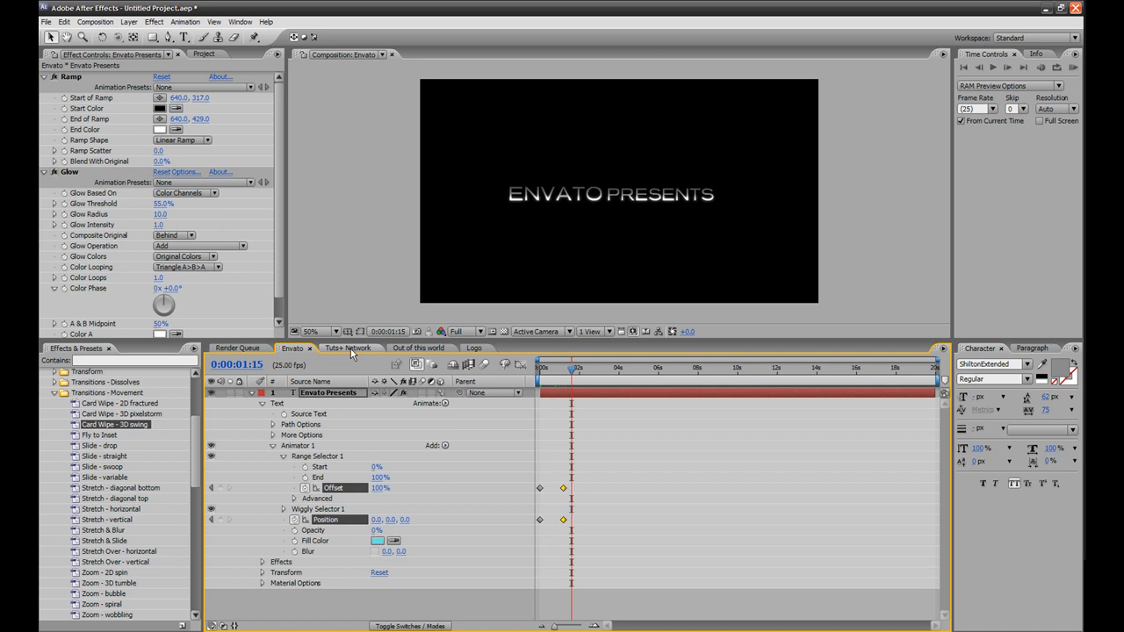
left_click(393, 349)
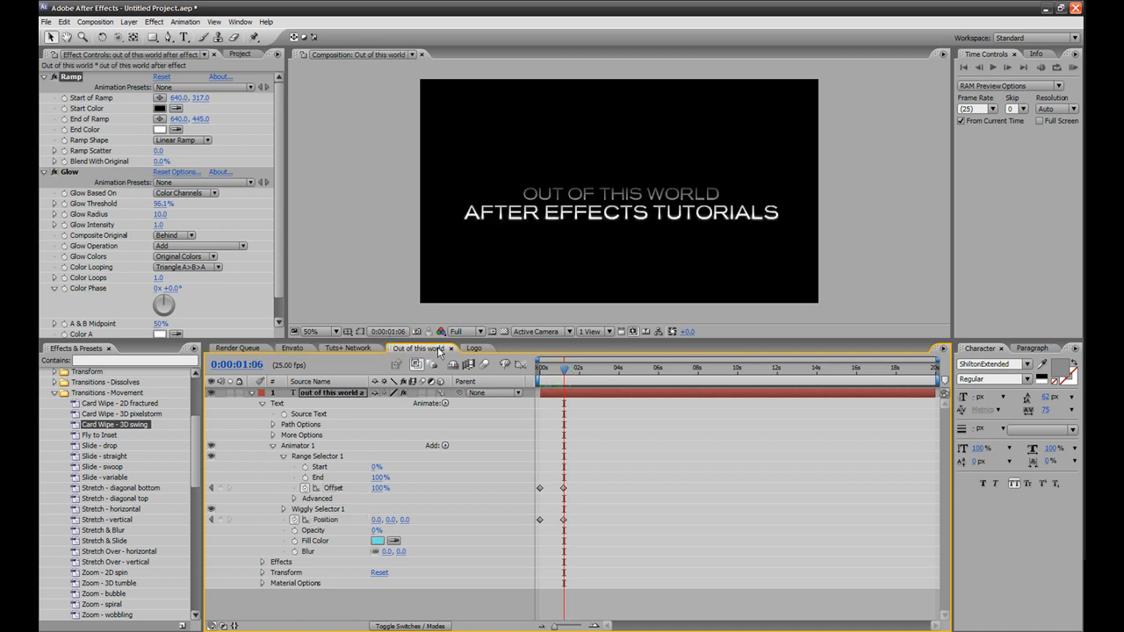
left_click(472, 349)
left_click(581, 369)
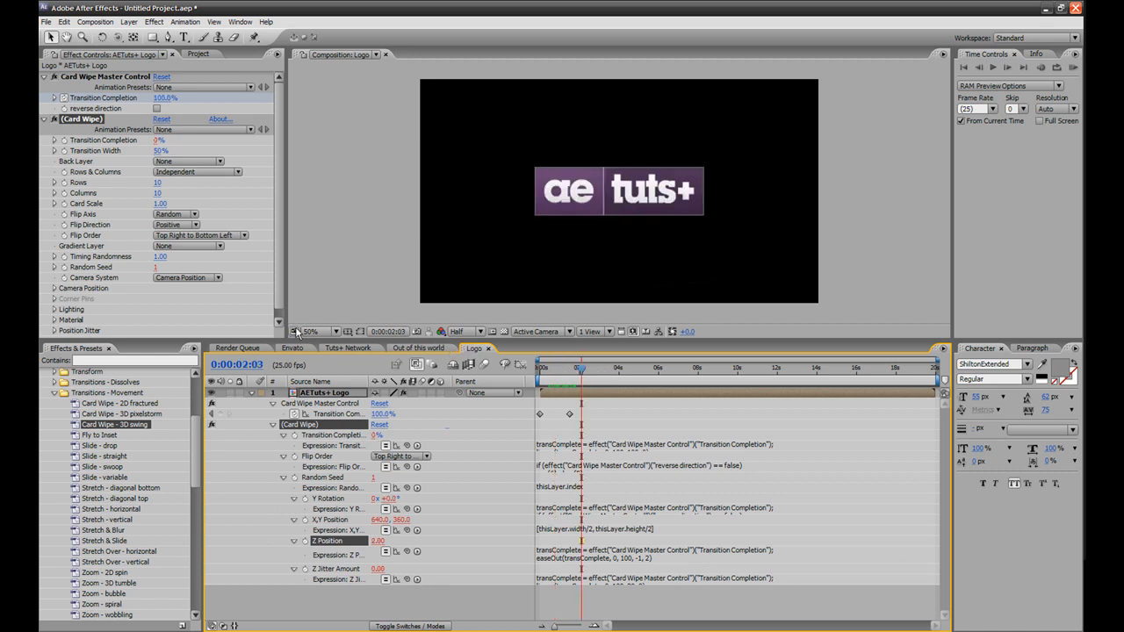
Create a composition named "Main" at 1280 x 720, 25 frames per second, with a duration of 0:00:20:00.
key("ctrl+0")
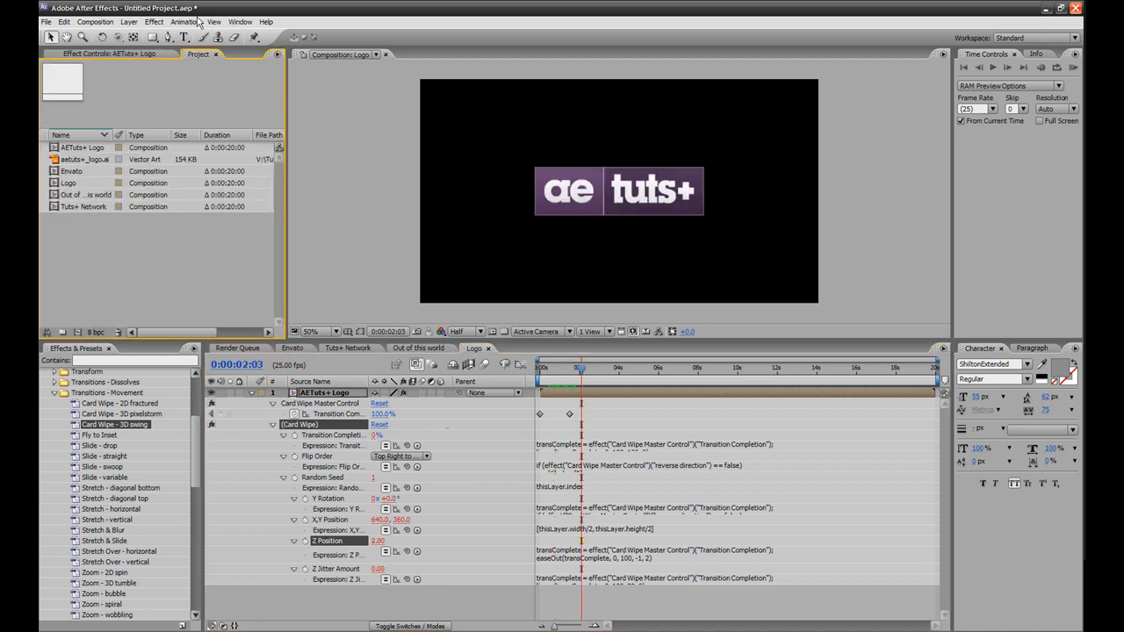
left_click(95, 21)
left_click(102, 31)
type("Main")
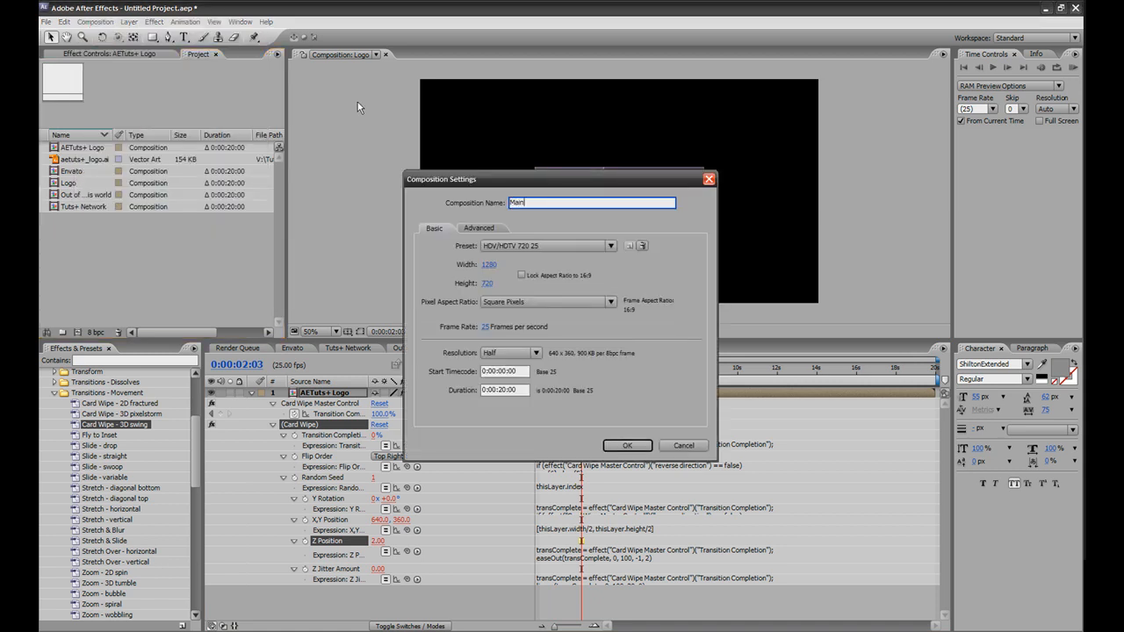
key("Return")
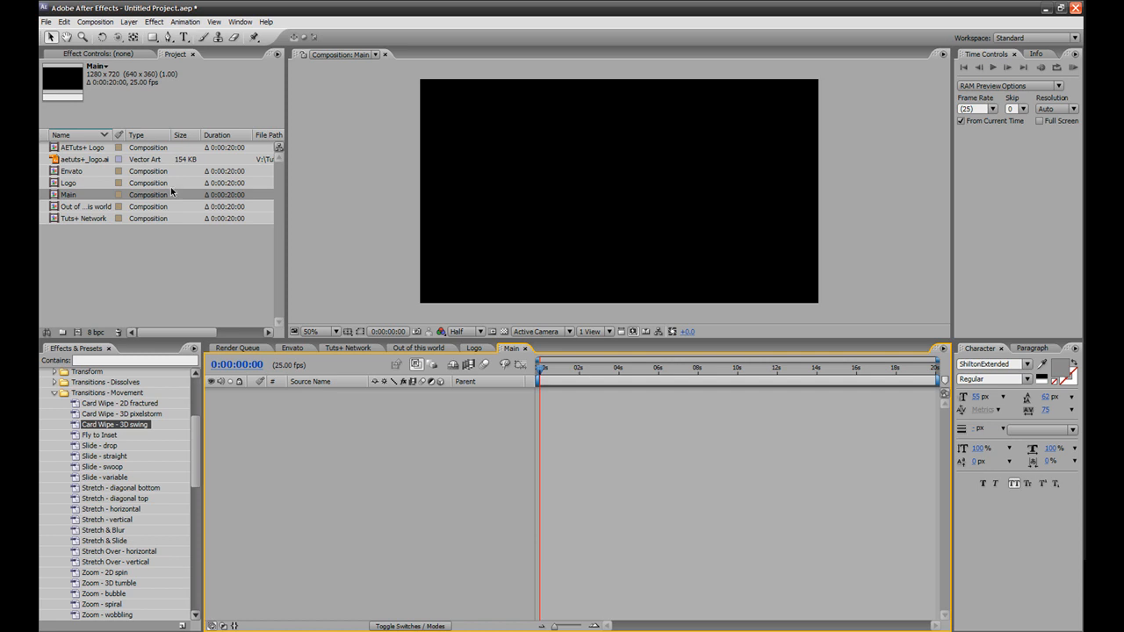
Nest the Envato, Tuts+ Network, Out of this world and Logo compositions in Main, stacked in that order from the first layer down.
left_click_drag(82, 171, 308, 427)
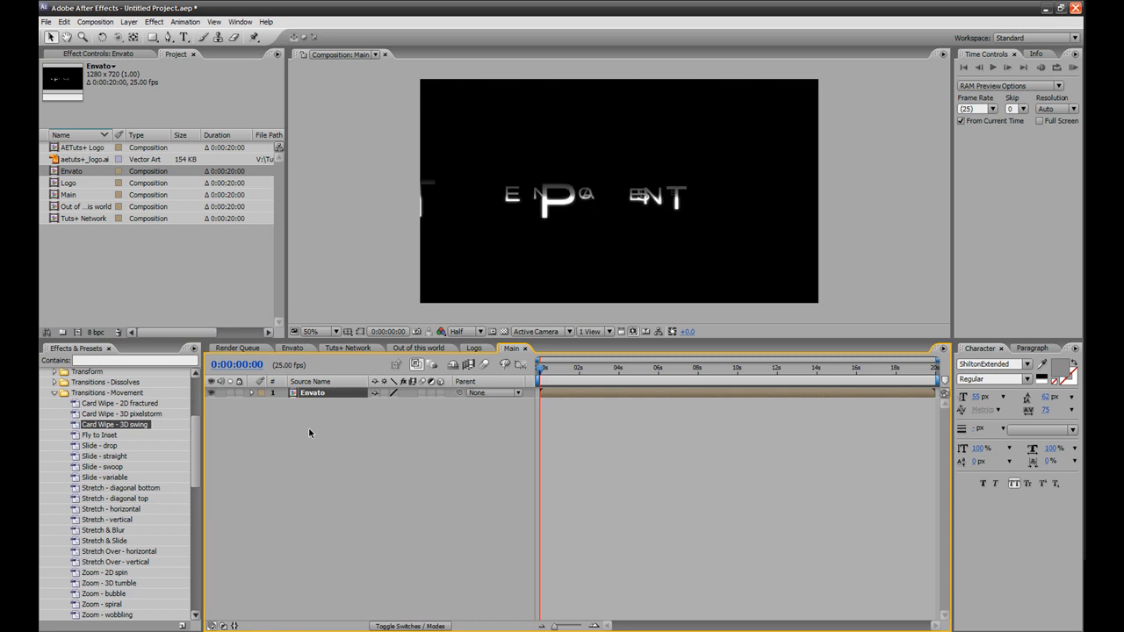
left_click(83, 219)
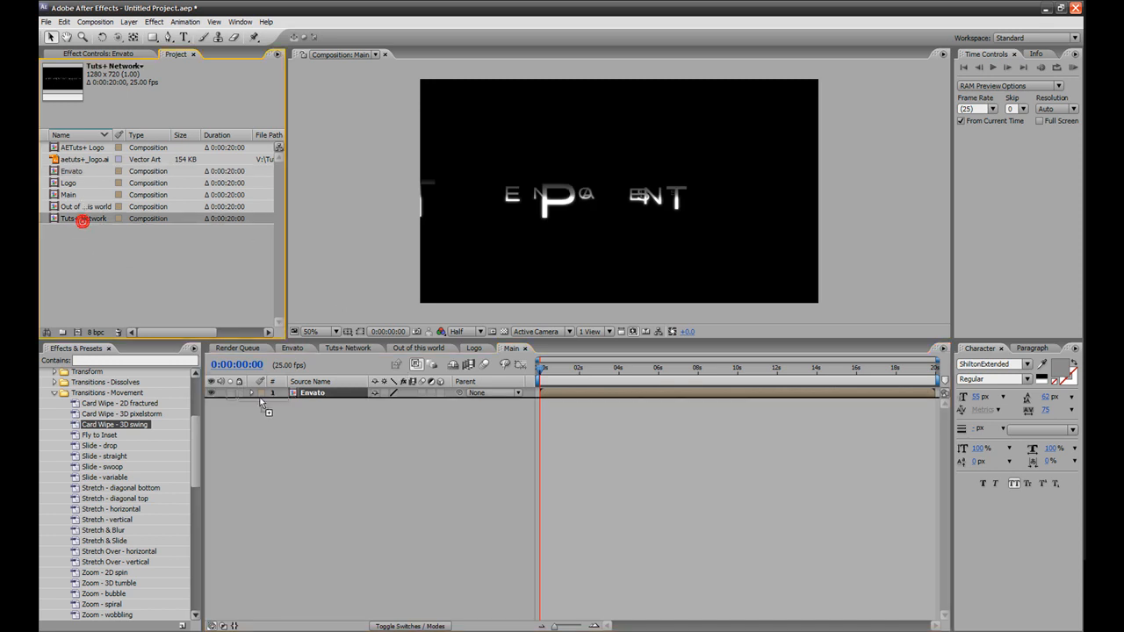
key("ctrl+slash")
left_click_drag(90, 207, 310, 426)
left_click_drag(77, 185, 263, 448)
Stagger the layers so Tuts+ Network starts at about 3 seconds, Out of this world at about 6 and Logo at about 9.
left_click_drag(561, 405, 674, 414)
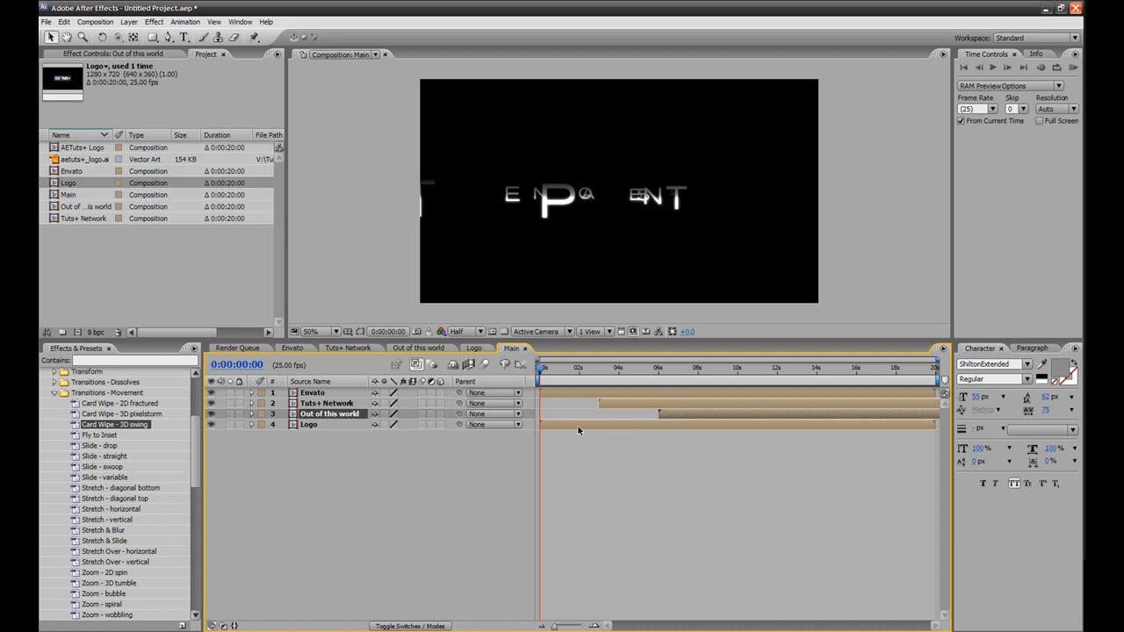
left_click_drag(577, 426, 744, 434)
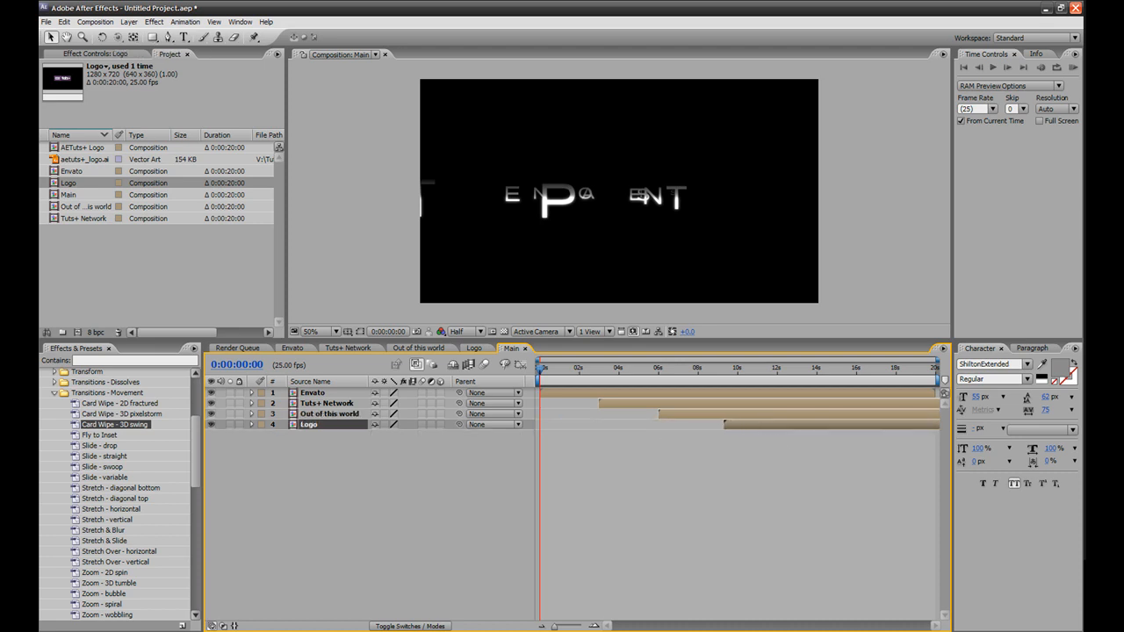
Trim the end of the Envato layer to 0:00:02:23, just before the Tuts+ Network layer starts.
key("KP_0")
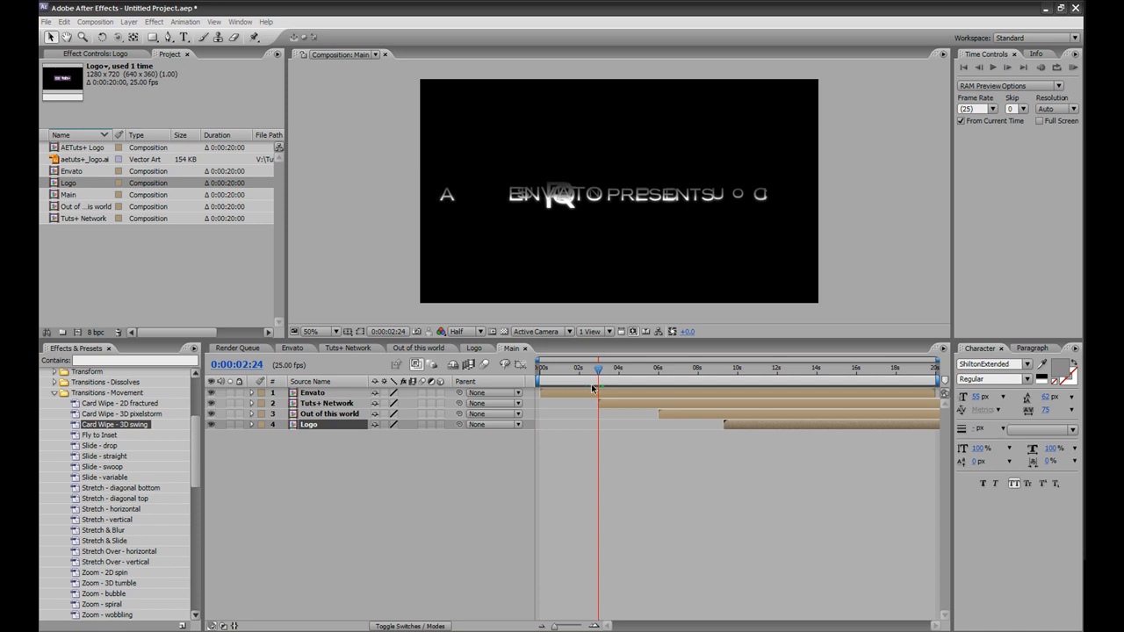
left_click(594, 626)
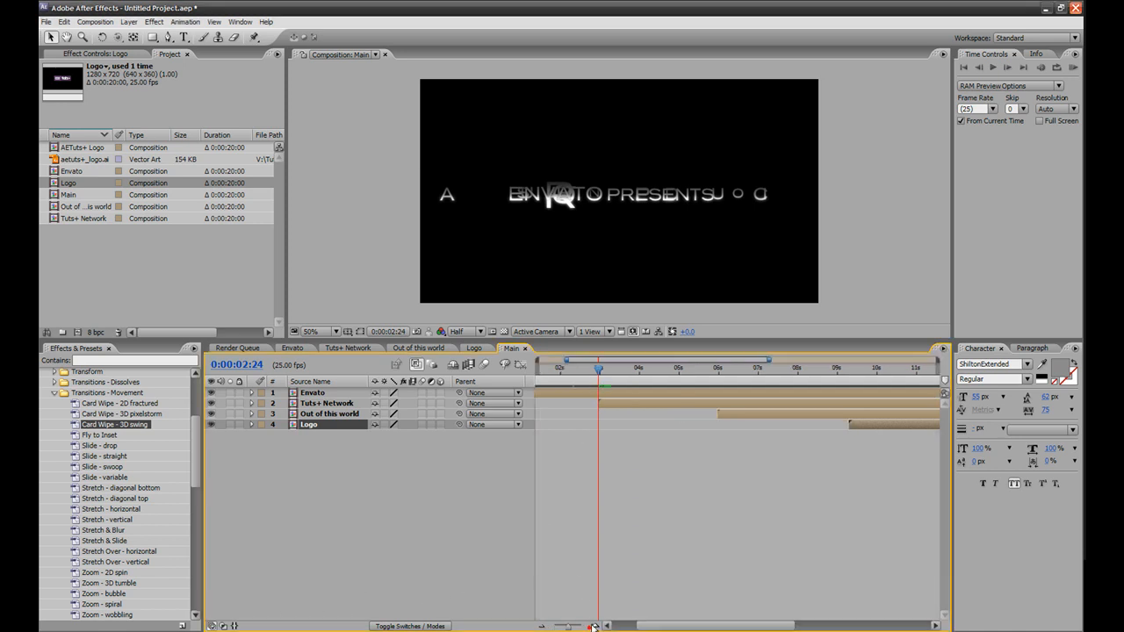
left_click(593, 395)
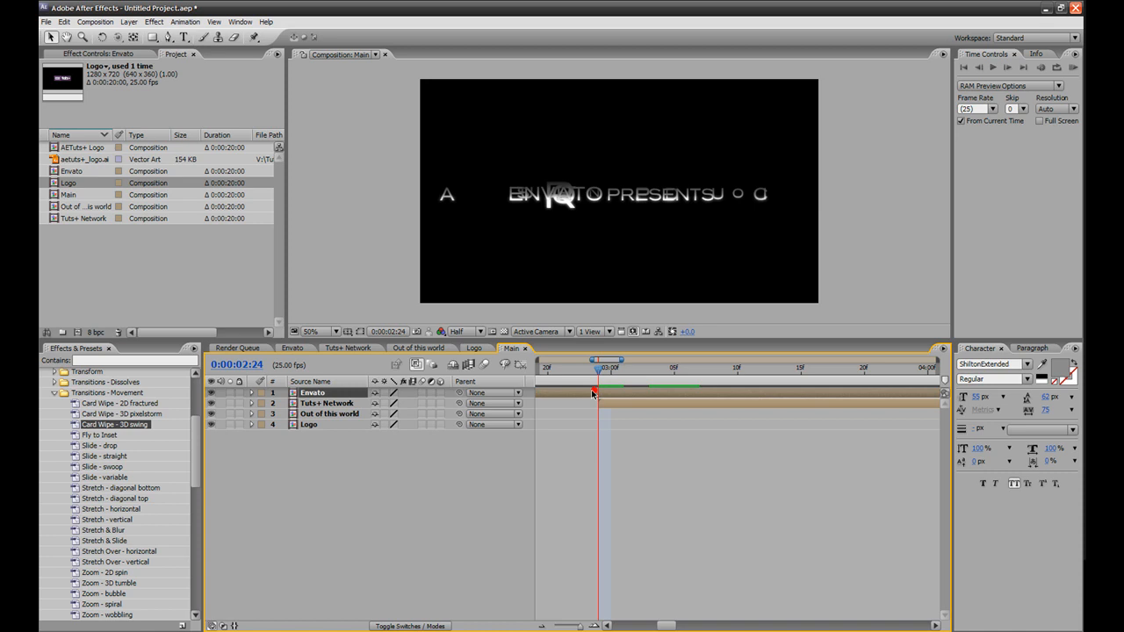
key("Page_Up")
key("alt+]")
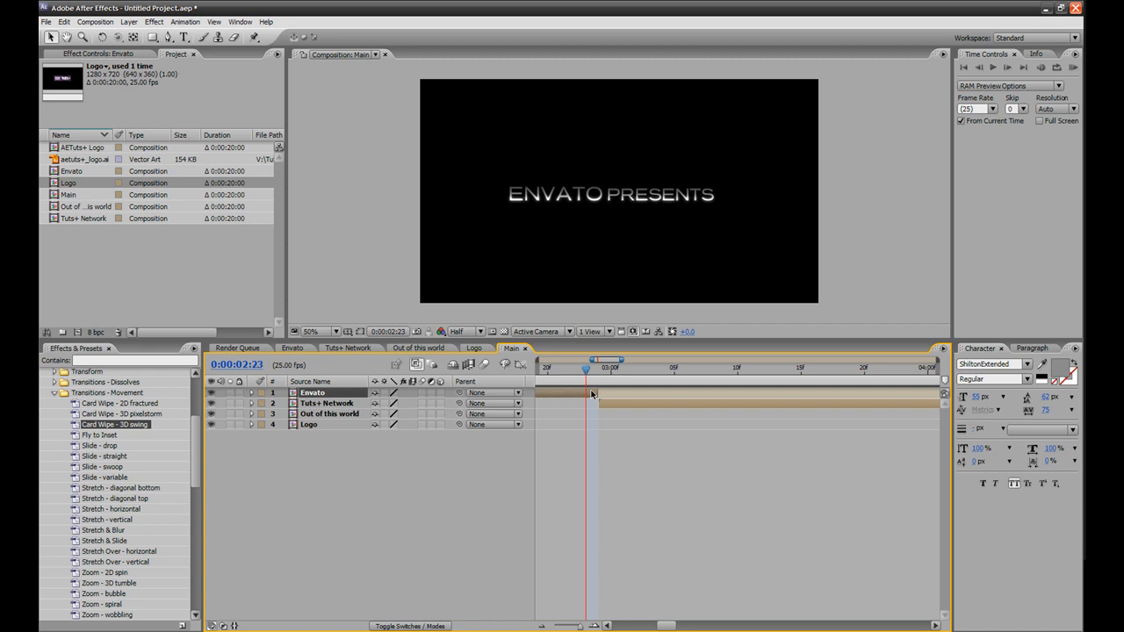
Trim the end of the Tuts+ Network layer to 0:00:05:23, just before the Out of this world layer starts.
left_click_drag(666, 628, 708, 628)
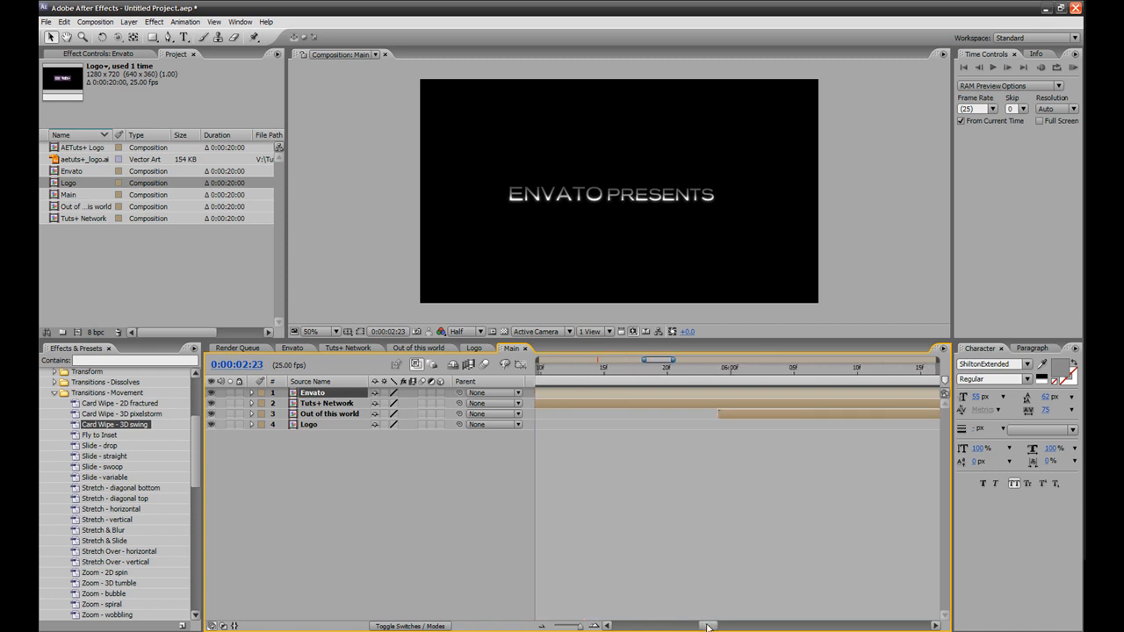
left_click(707, 370)
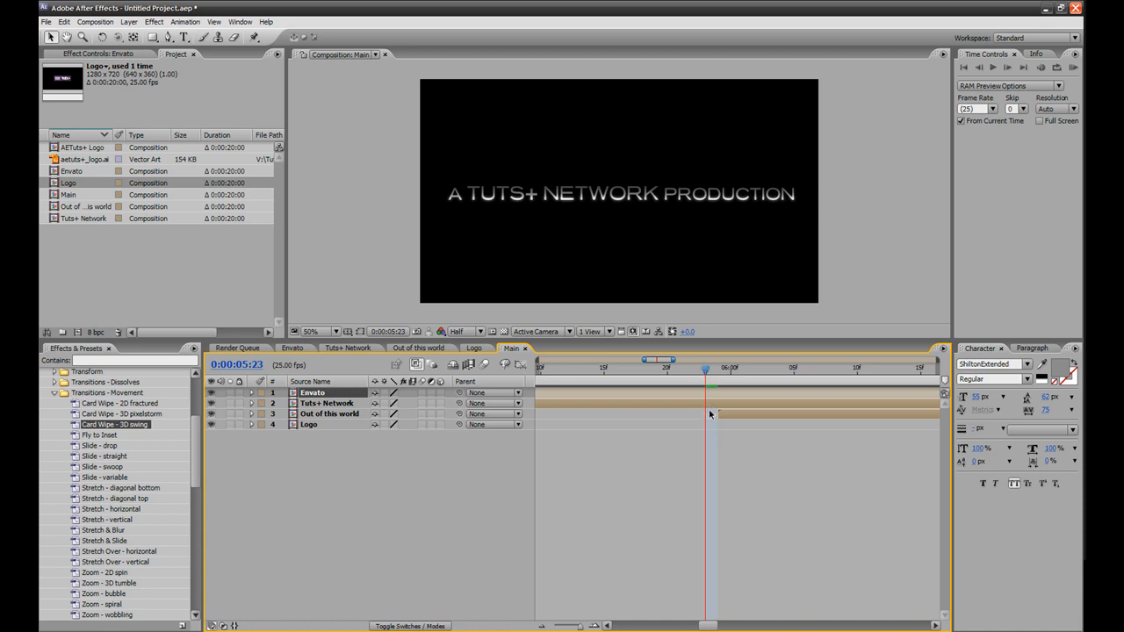
left_click(711, 405)
key("alt+bracketright")
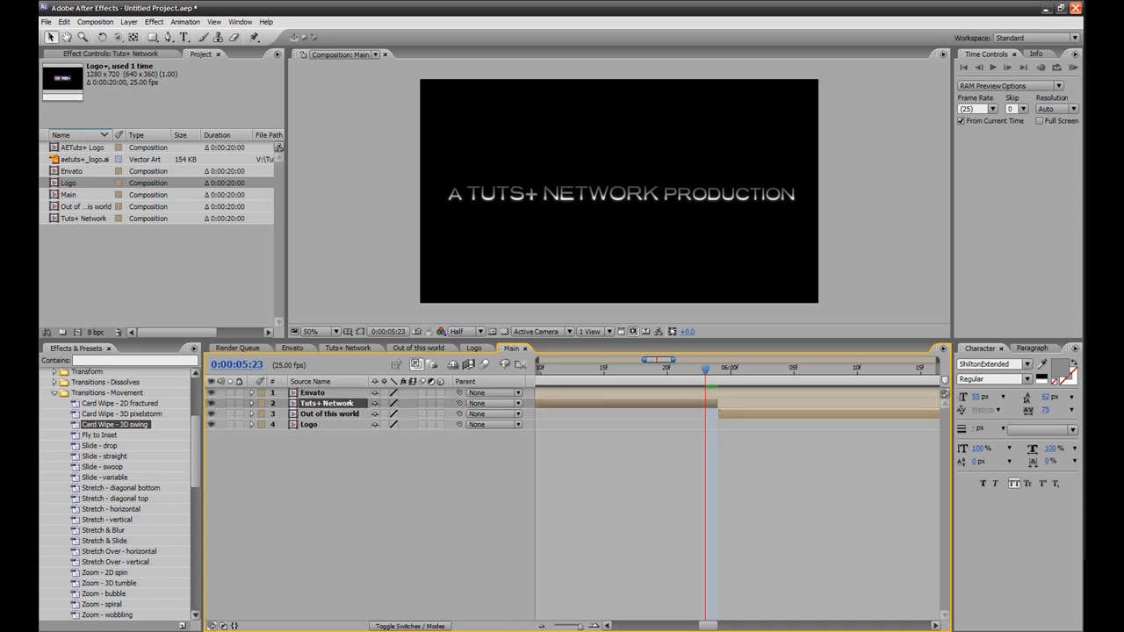
Trim the end of the Out of this world layer to 0:00:09:06, just before the Logo layer starts.
left_click_drag(710, 627, 757, 629)
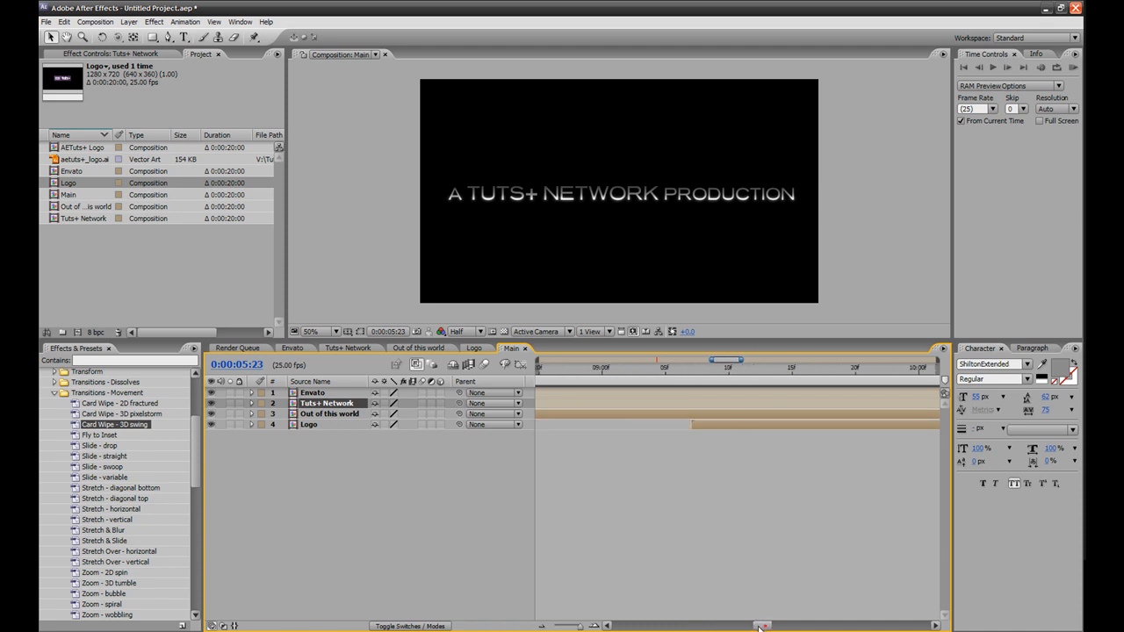
left_click(683, 379)
left_click(684, 414)
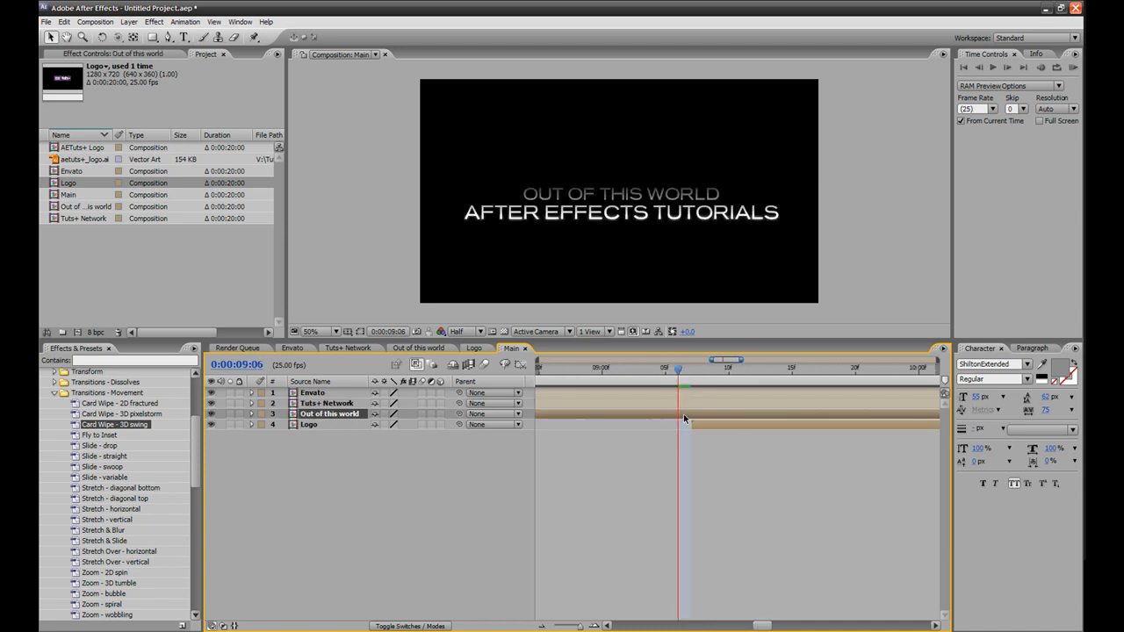
key("alt+bracketright")
left_click_drag(583, 625, 557, 626)
left_click_drag(569, 369, 533, 376)
left_click(594, 505)
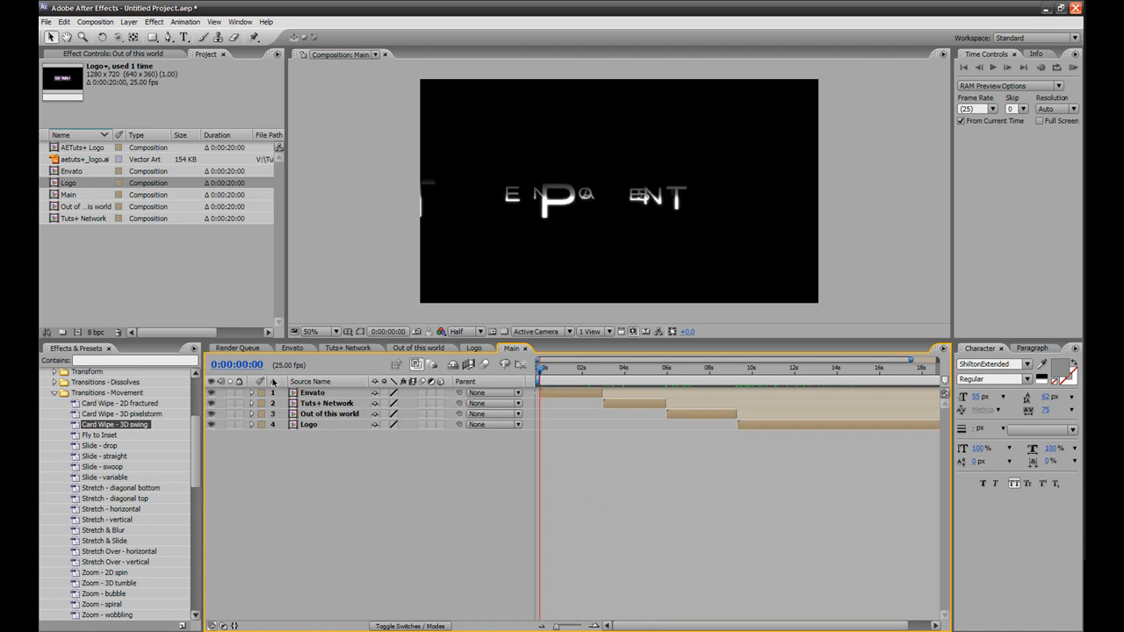
Add a camera named Camera to Main, using the 35mm preset with depth of field enabled.
left_click(129, 22)
mouse_move(134, 36)
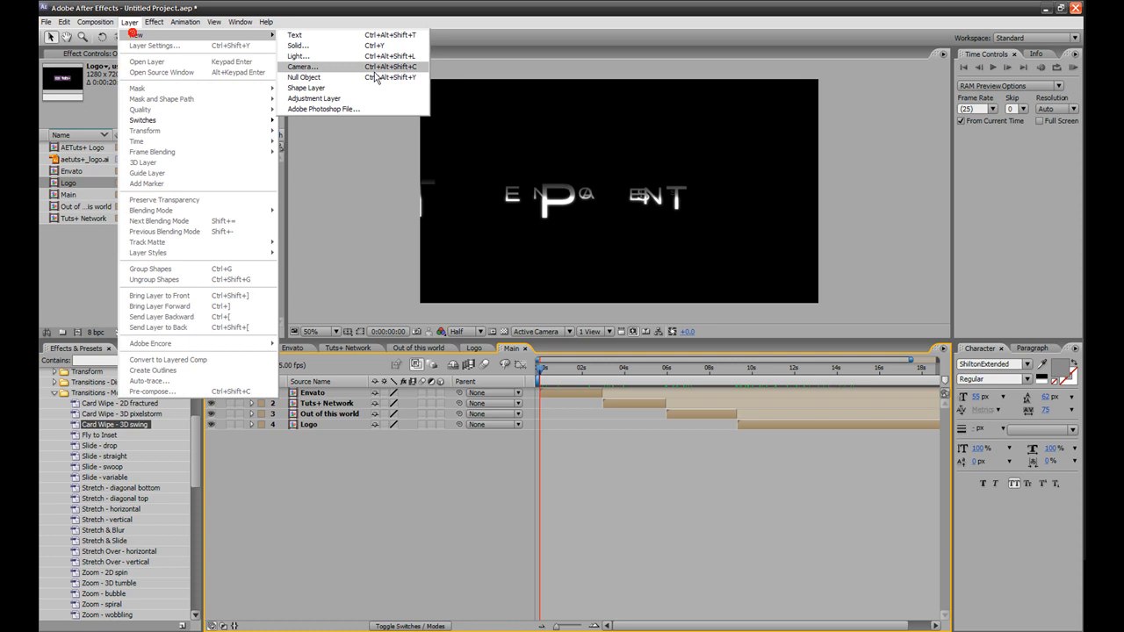
left_click(314, 67)
left_click(652, 150)
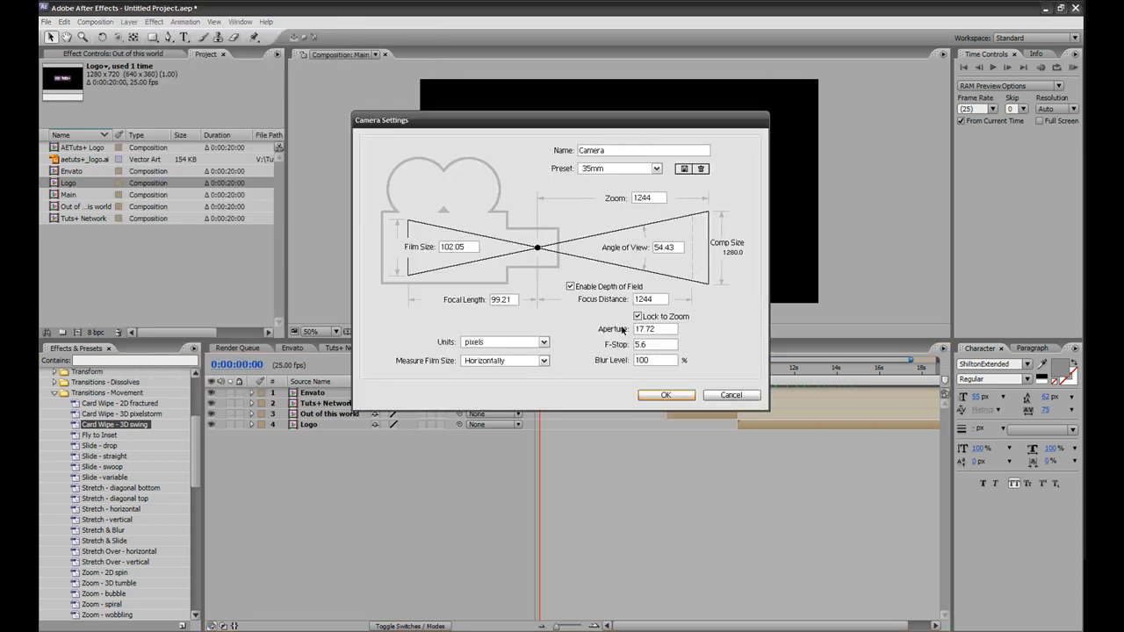
left_click(658, 392)
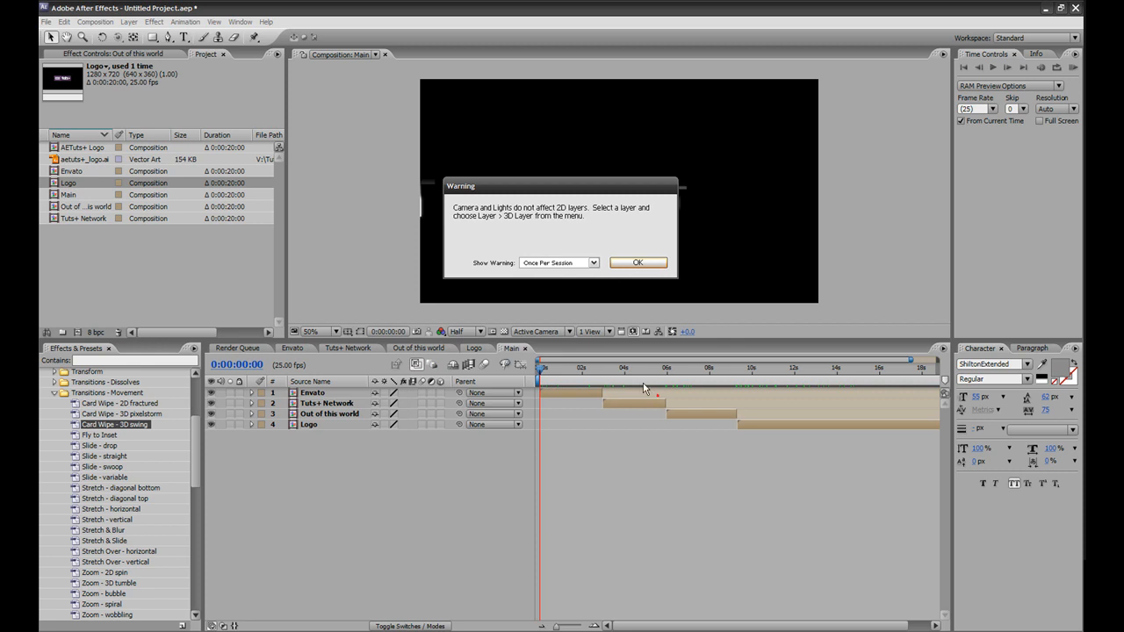
left_click(640, 264)
left_click(387, 453)
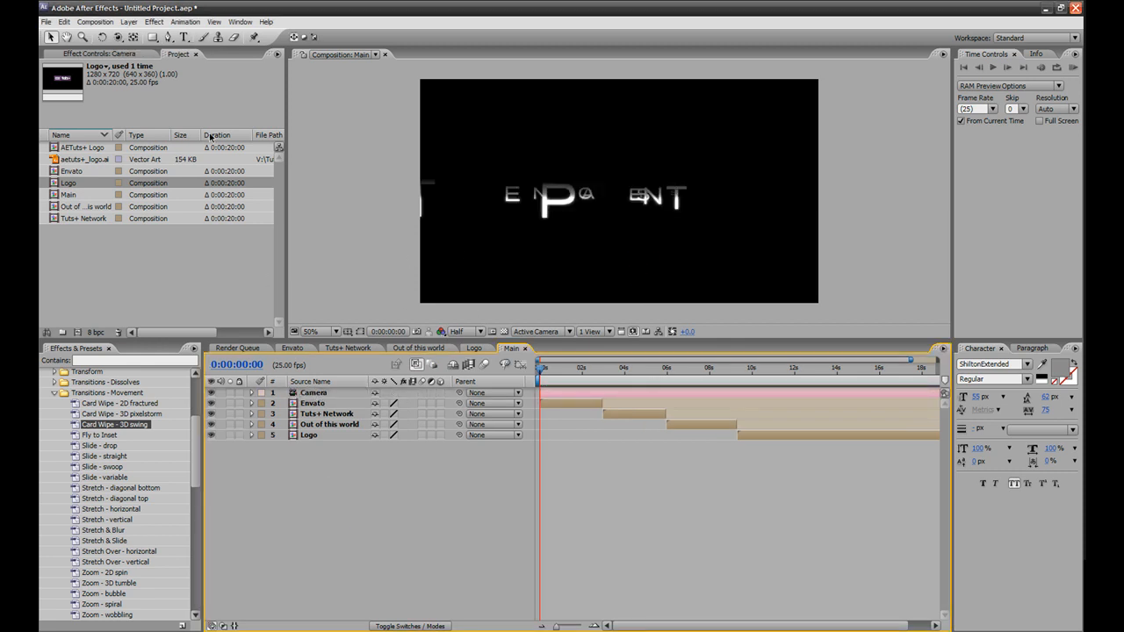
Add a null object to Main and rename it Camera Control.
left_click(131, 22)
mouse_move(136, 35)
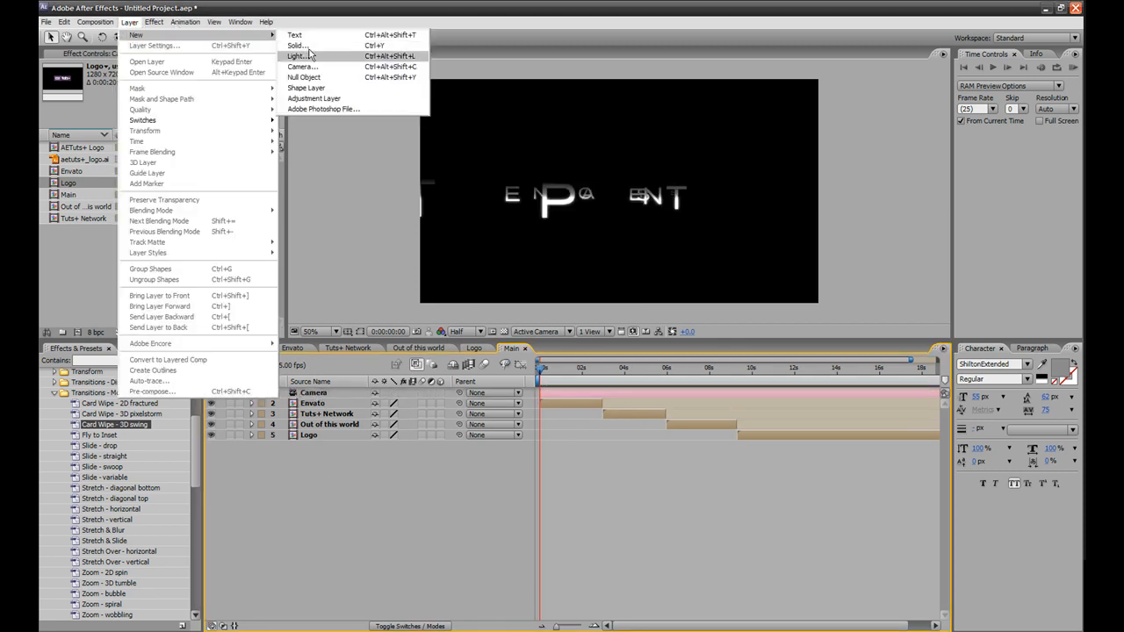
left_click(303, 76)
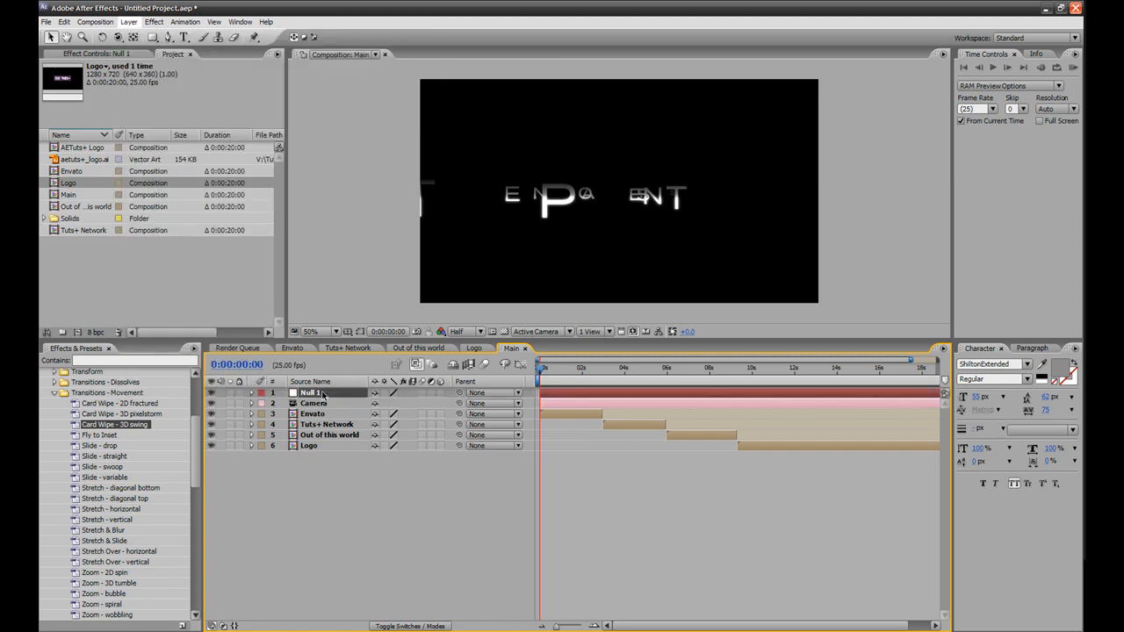
key("Return")
type("C")
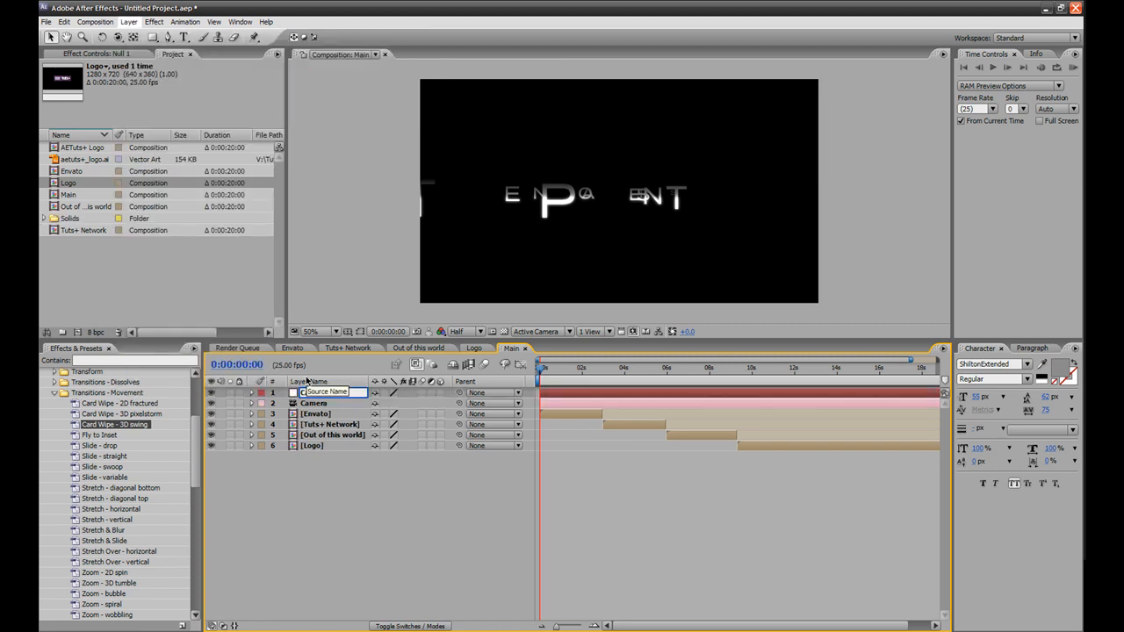
type("ontrol")
key("Return")
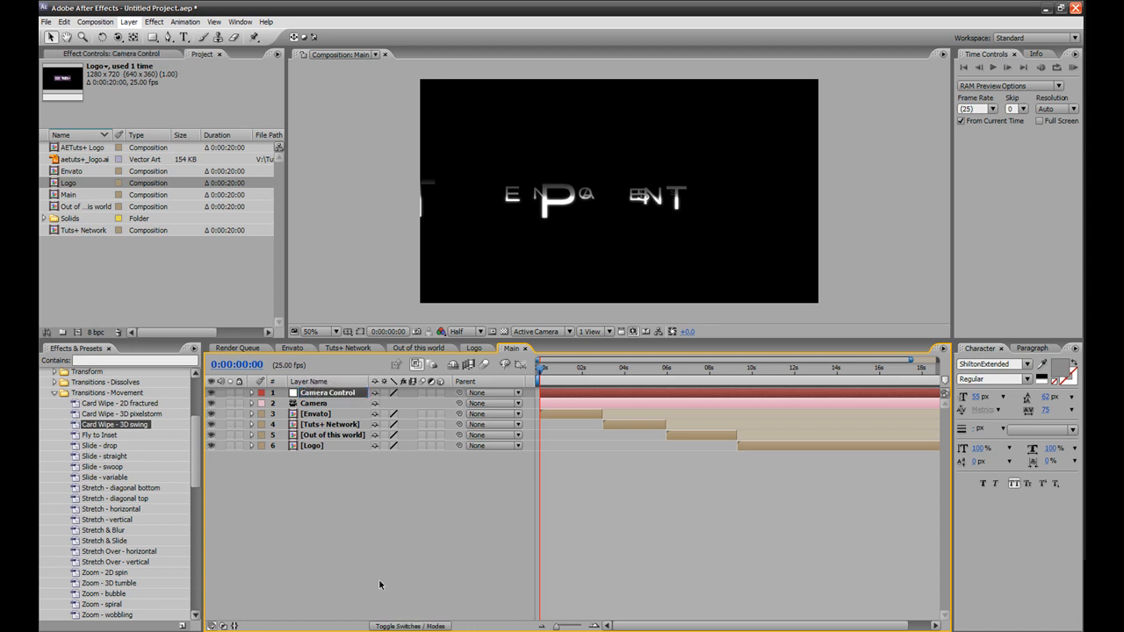
Make Camera Control and the four nested composition layers 3D, and parent the Camera layer to Camera Control.
left_click(441, 394)
left_click_drag(441, 415, 441, 446)
left_click(331, 404)
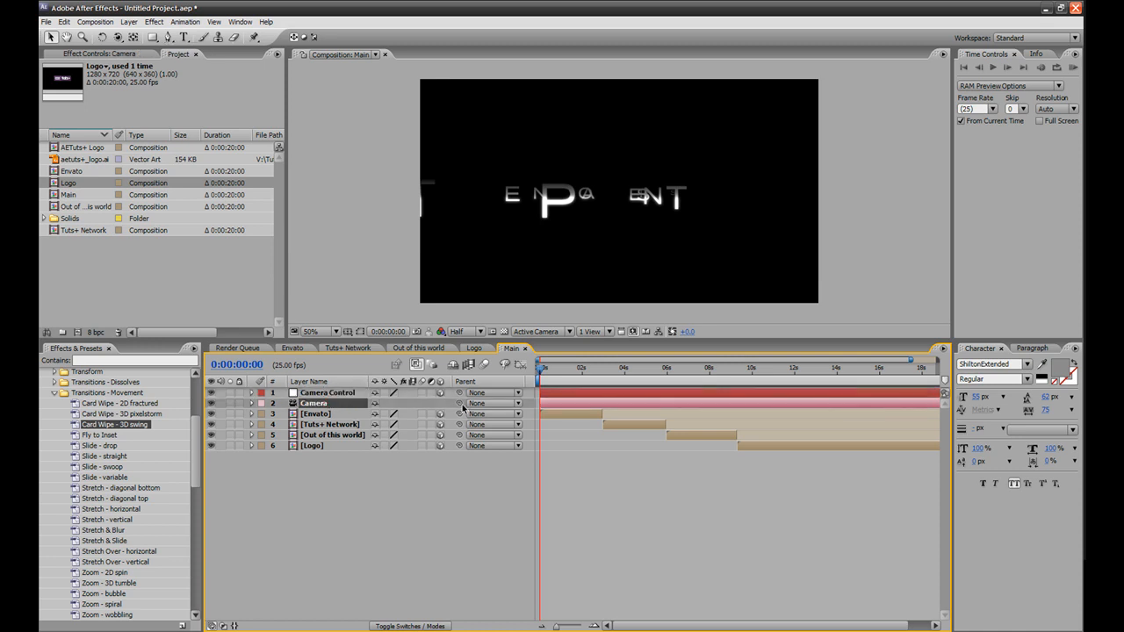
left_click_drag(459, 404, 332, 397)
left_click(332, 393)
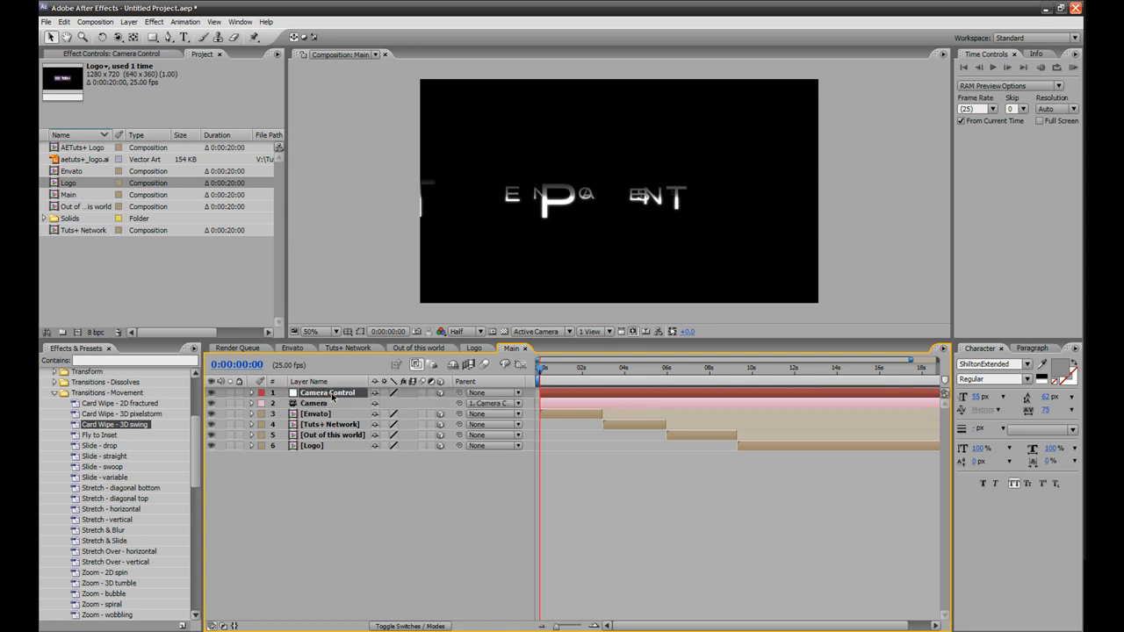
Expose Camera Control's transform properties and try shifting its X position and rotating it, undoing each test.
left_click(252, 393)
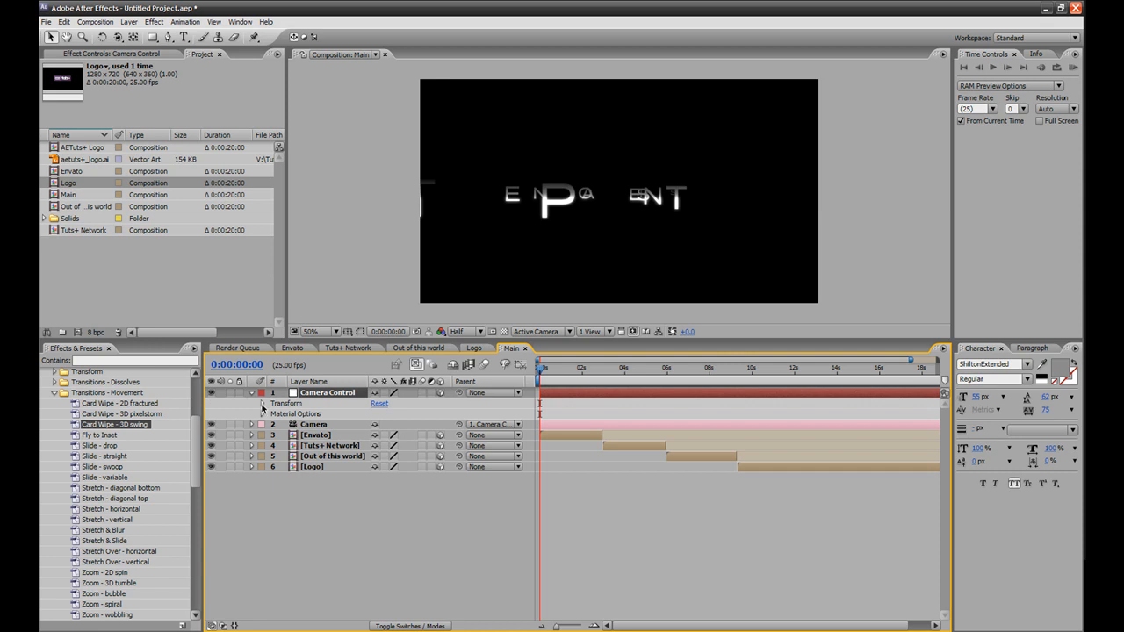
left_click(262, 405)
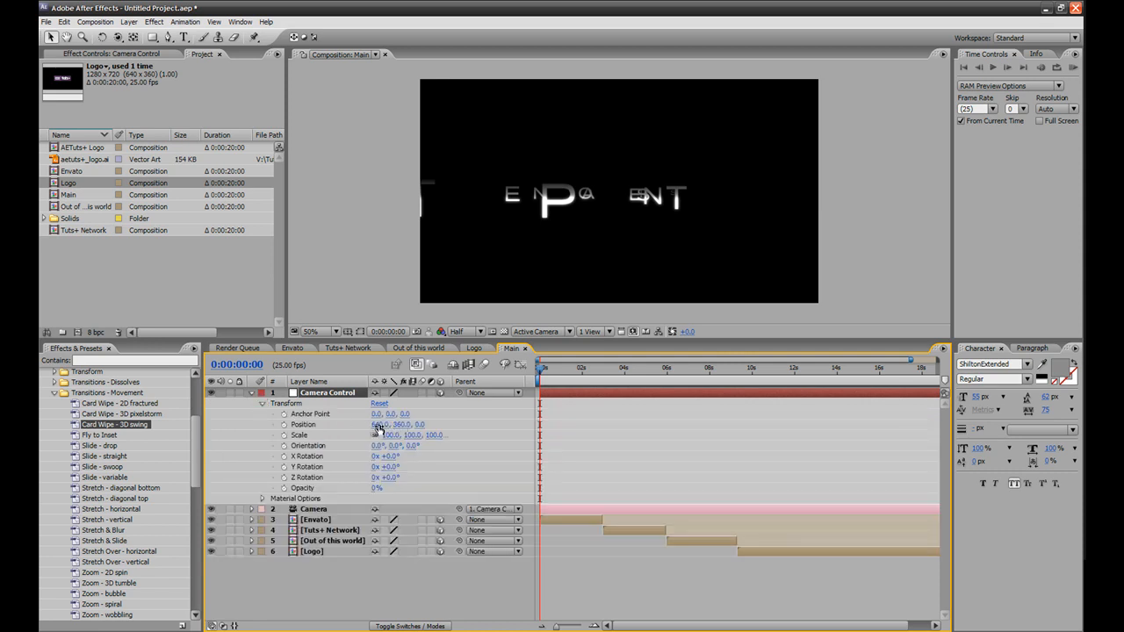
left_click_drag(378, 426, 408, 428)
left_click_drag(491, 426, 487, 427)
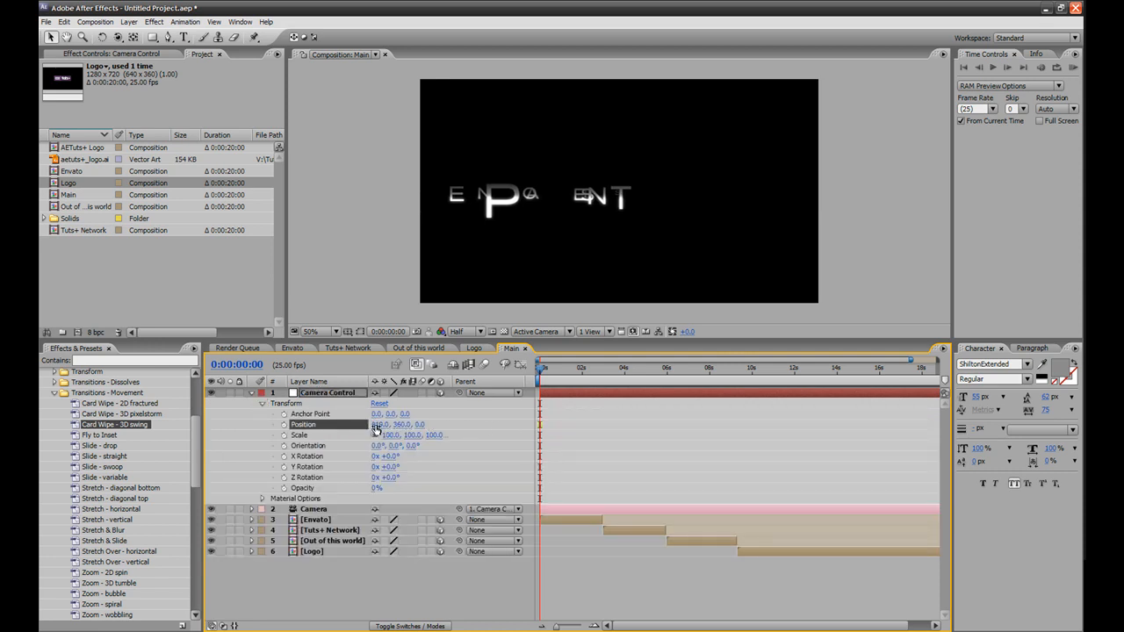
key("ctrl+z")
left_click_drag(393, 457, 334, 474)
key("ctrl+z")
key("ctrl+z")
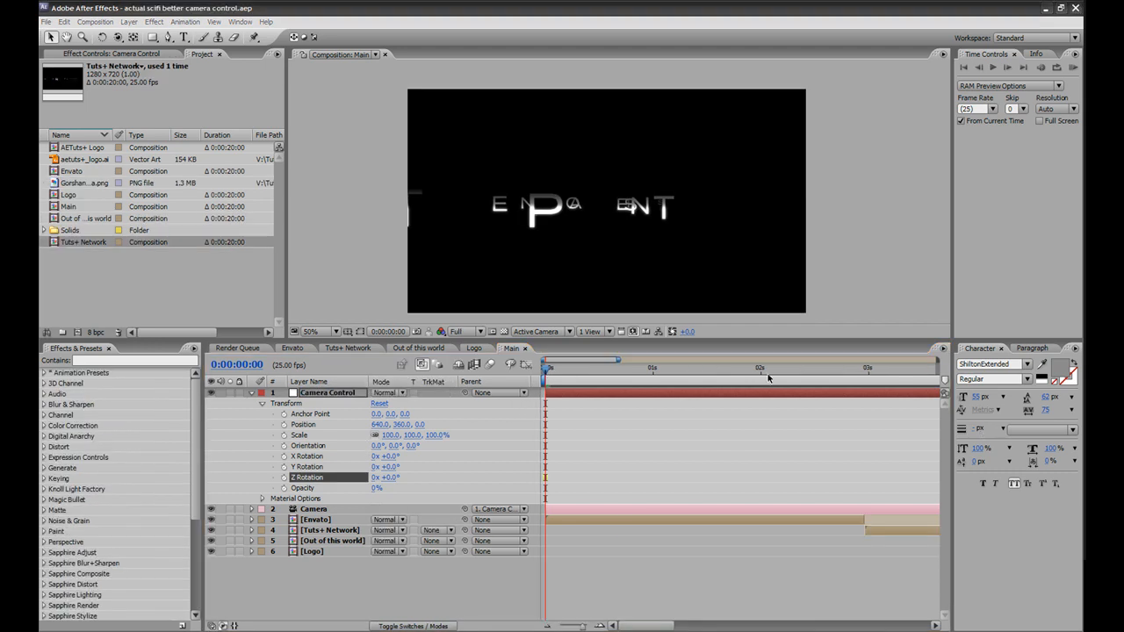
Keyframe Camera Control's Z Rotation from 20° at 0:00:00:00 to -5° at 0:00:02:14.
left_click(284, 477)
left_click(390, 476)
type("20")
key("Return")
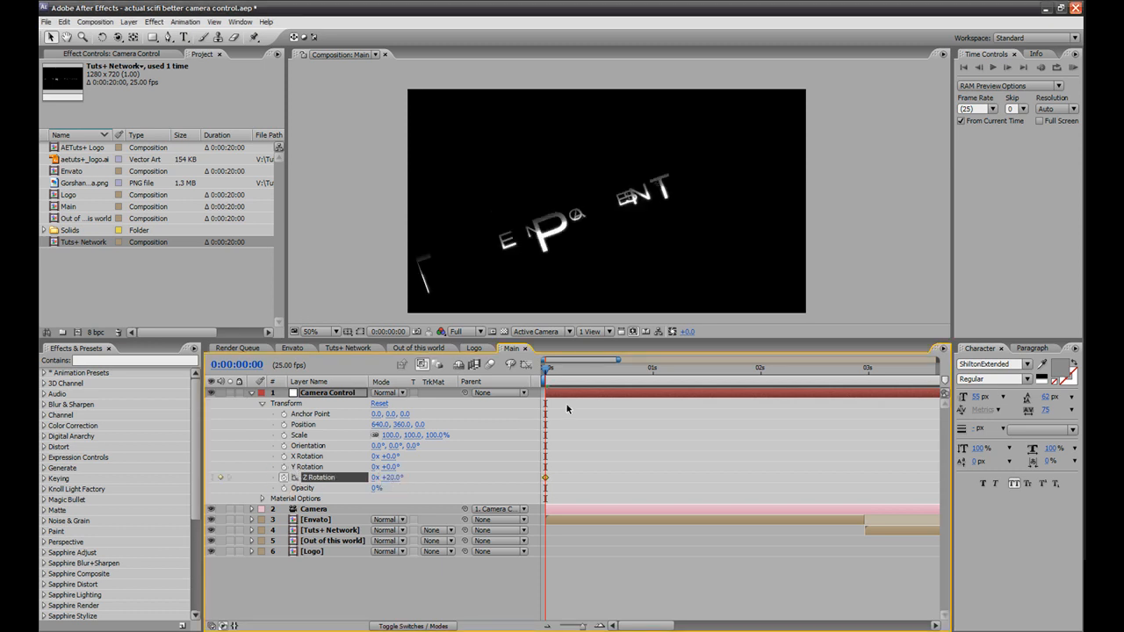
left_click_drag(627, 374, 822, 385)
left_click(394, 477)
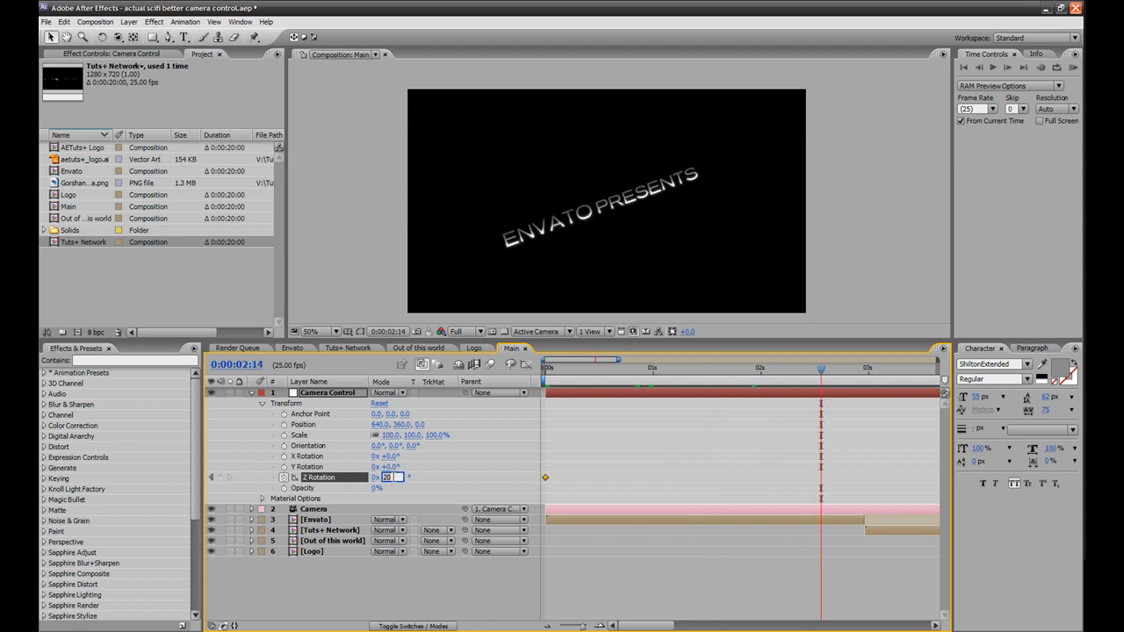
type("-5")
key("Return")
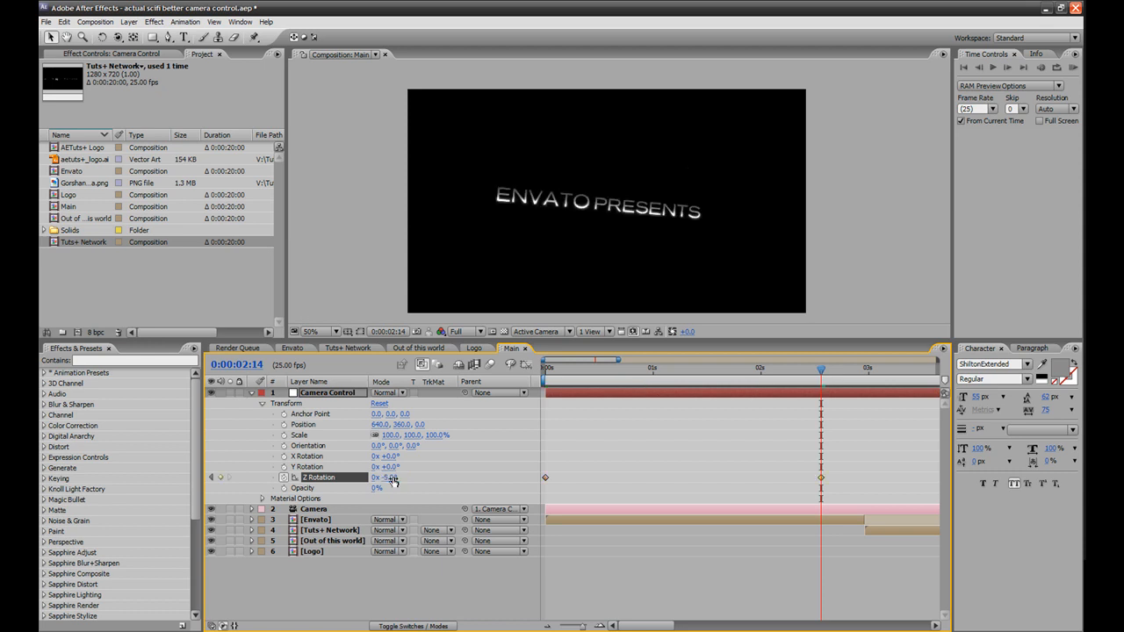
Keyframe Camera Control's Position unchanged at 0:00:01:03 and at about 317, 360, 703 at 0:00:00:00.
left_click_drag(562, 382, 665, 401)
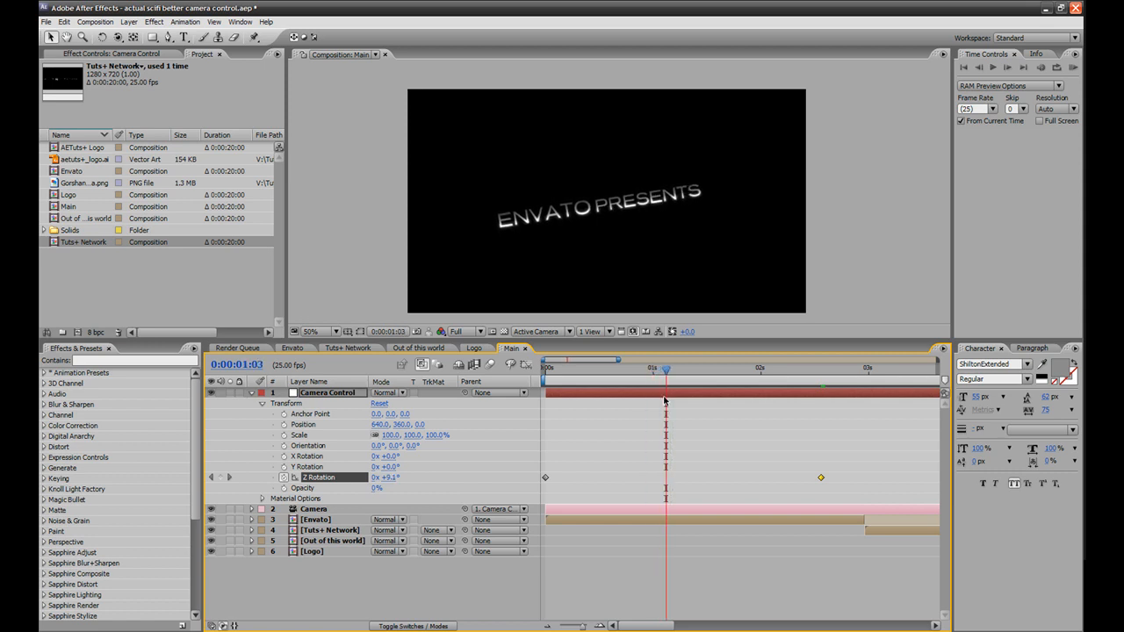
left_click(284, 425)
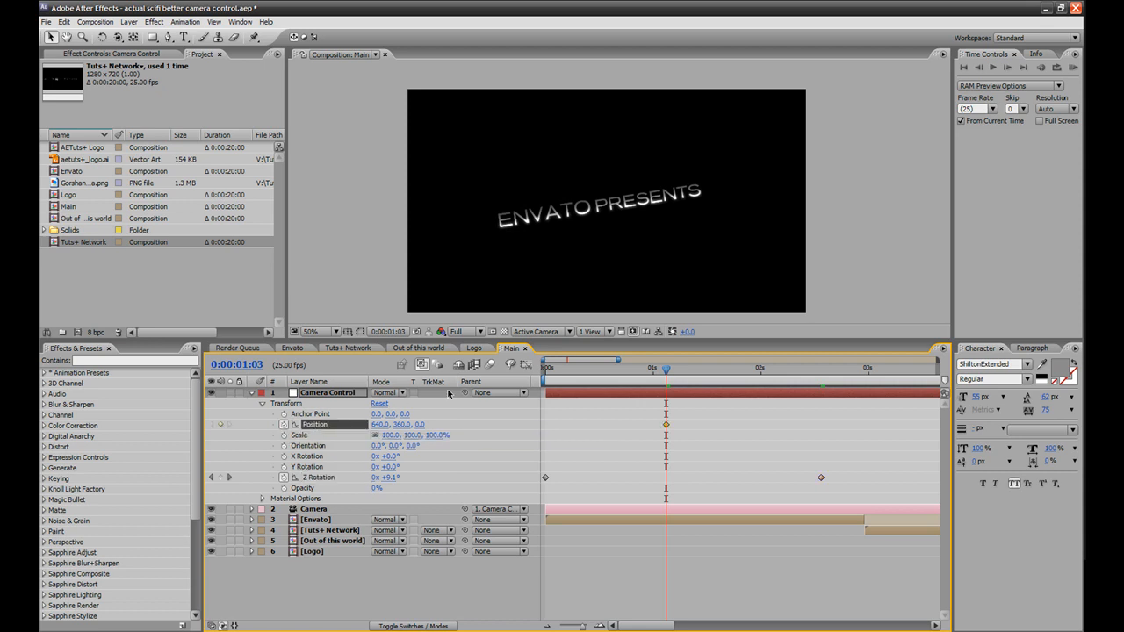
key("Home")
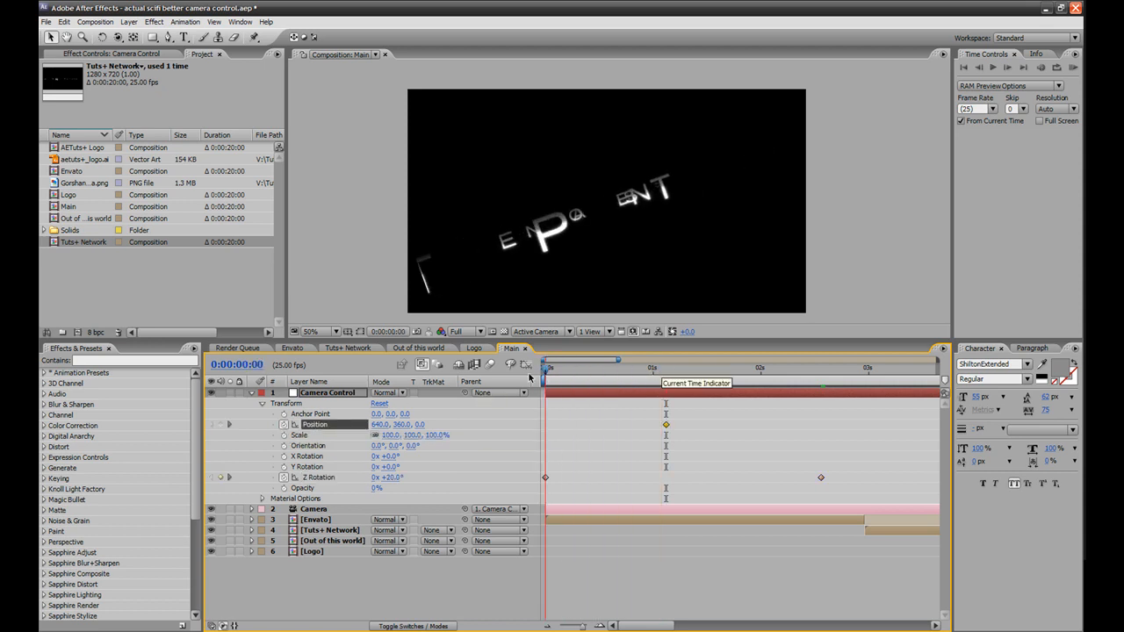
left_click_drag(415, 428, 787, 419)
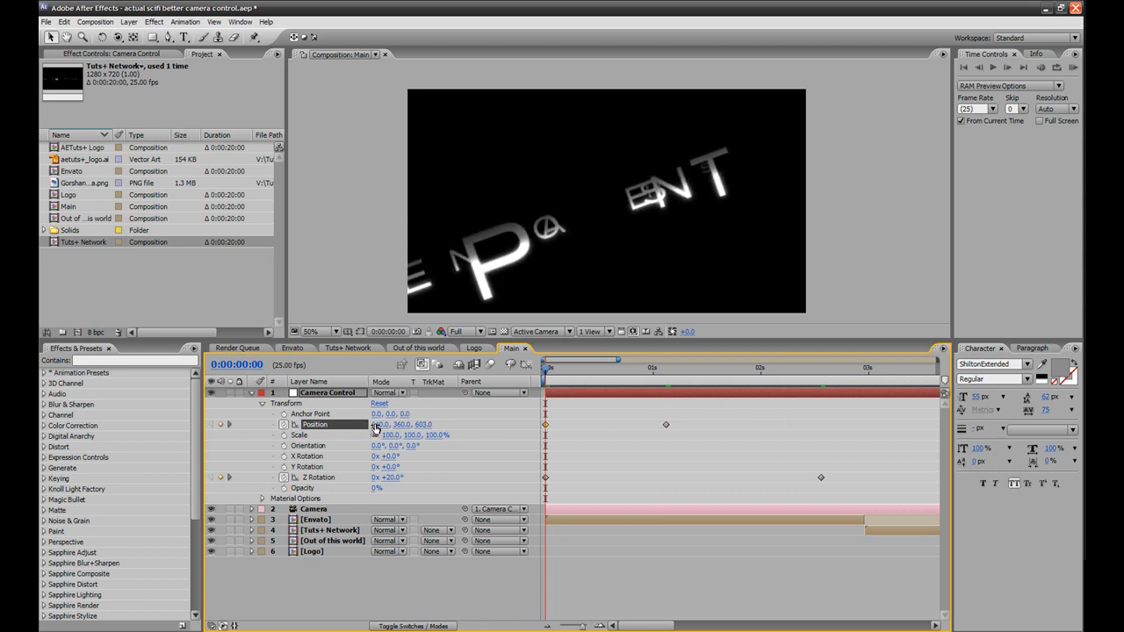
left_click_drag(378, 426, 196, 443)
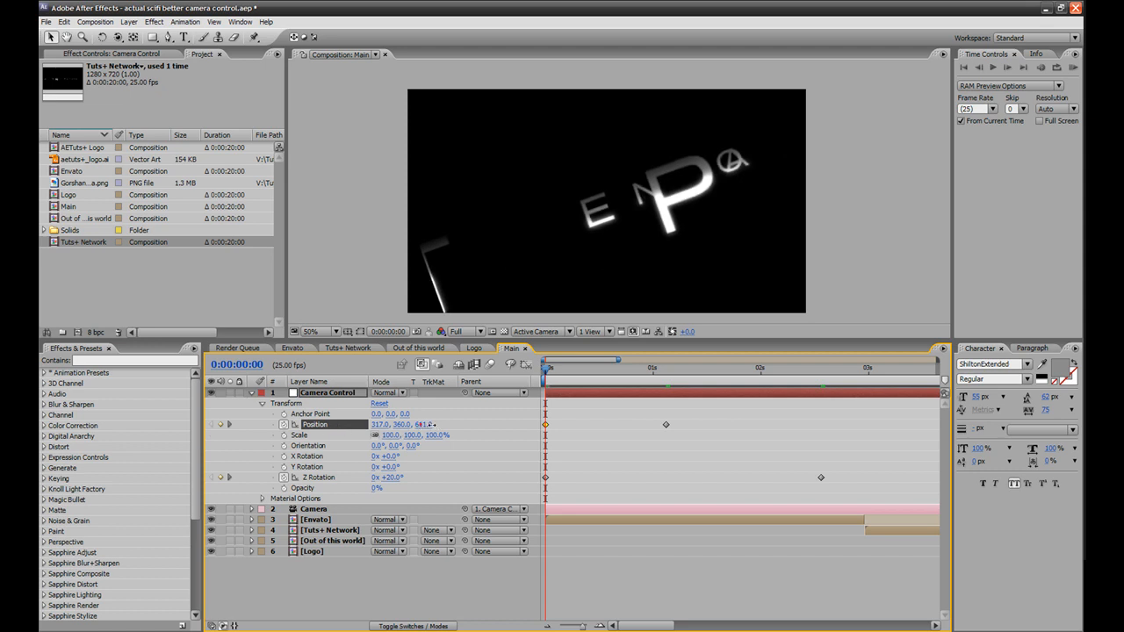
left_click_drag(430, 424, 450, 424)
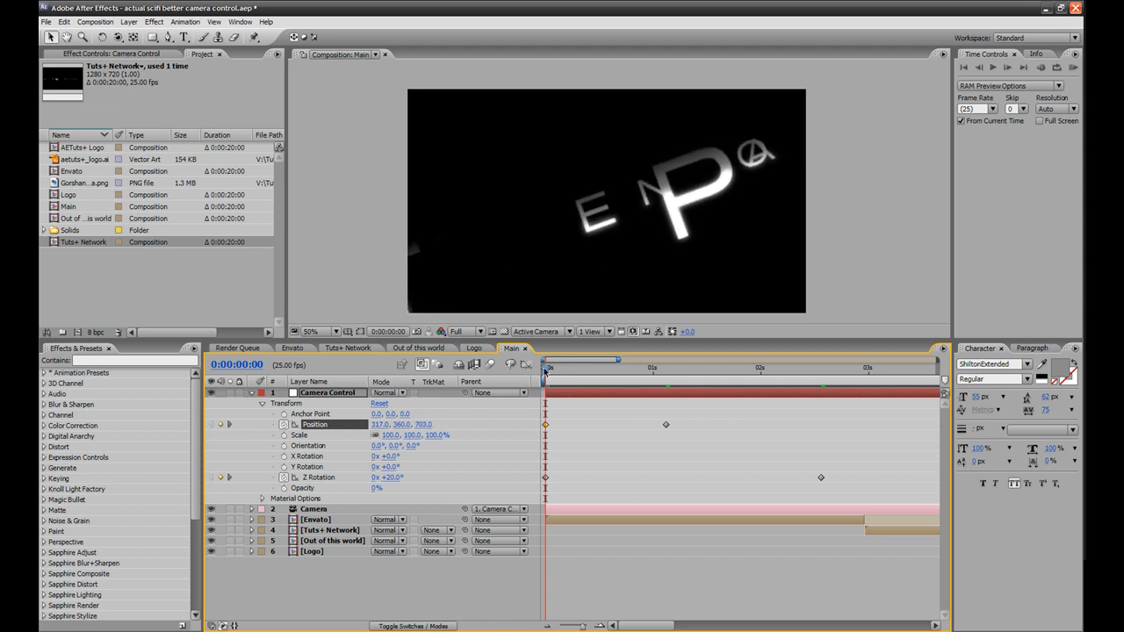
Show only Camera Control's keyframed properties and preview the camera move over the Envato title.
left_click(314, 394)
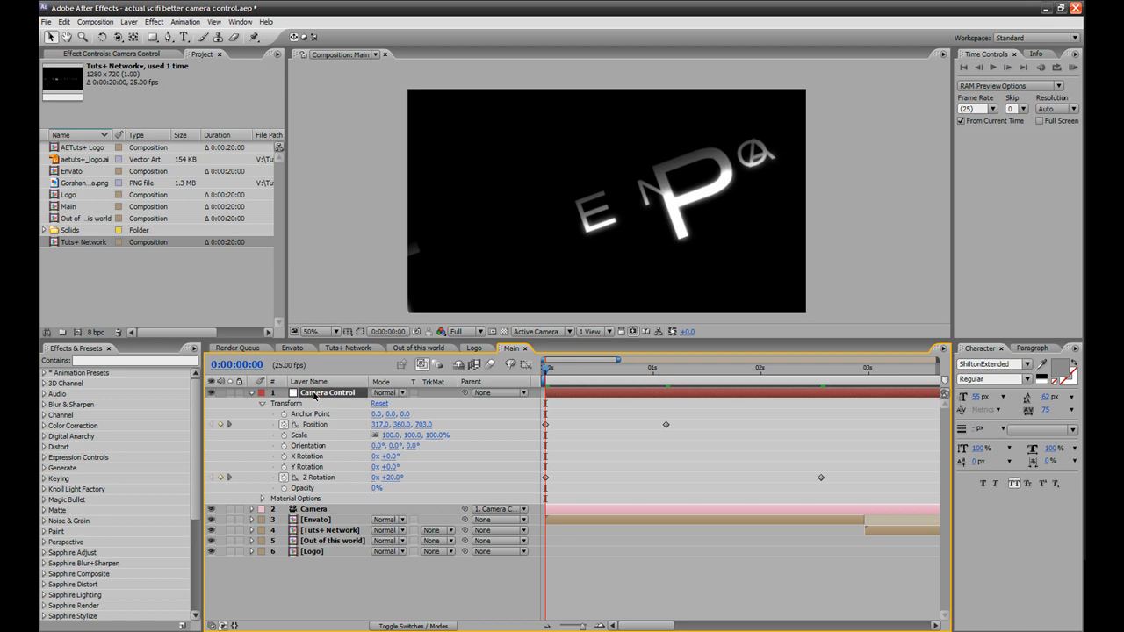
key("u")
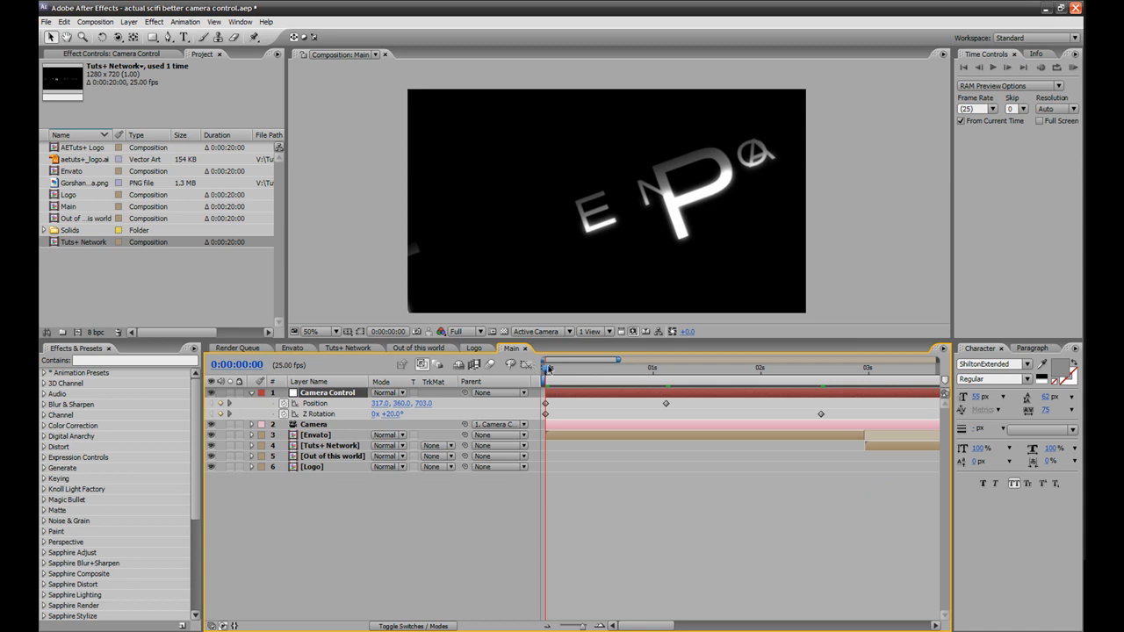
key("KP_0")
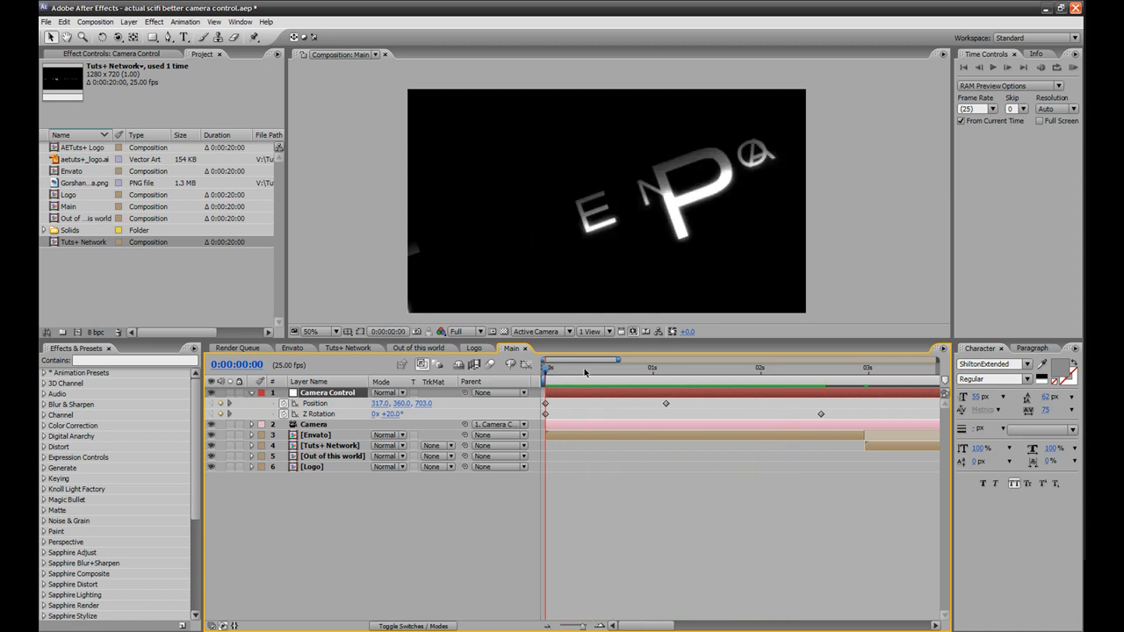
Apply Easy Ease to Camera Control's Position keyframe at 0:00:01:03 and move the current time to 0:00:02:14.
left_click(656, 370)
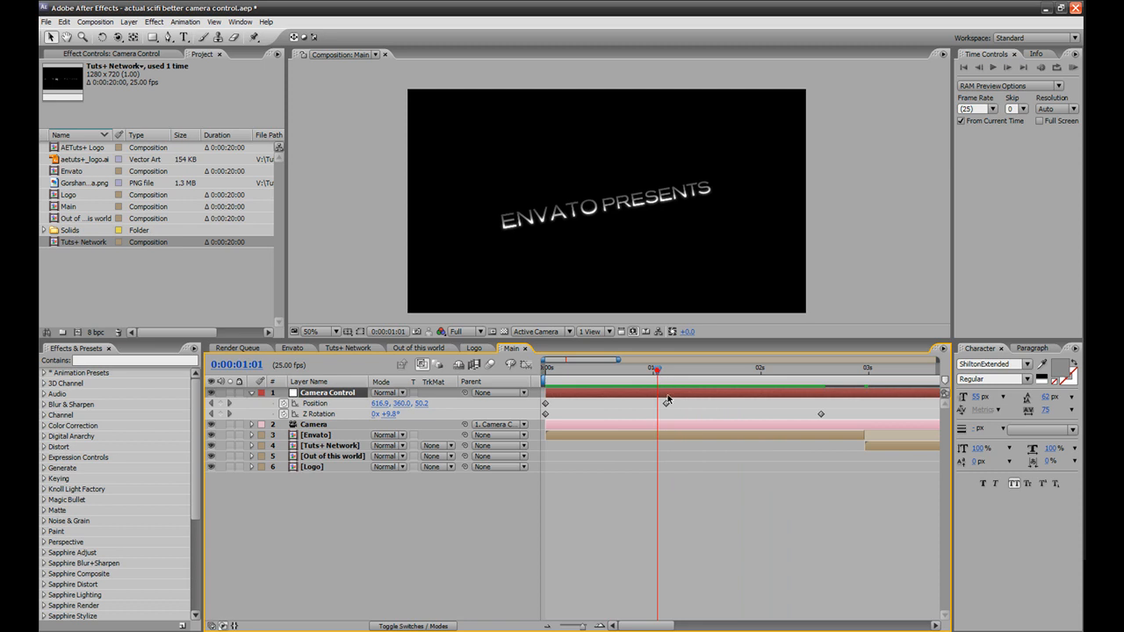
mouse_move(657, 373)
left_mouse_down()
mouse_move(625, 375)
mouse_move(680, 382)
mouse_move(667, 385)
left_mouse_up()
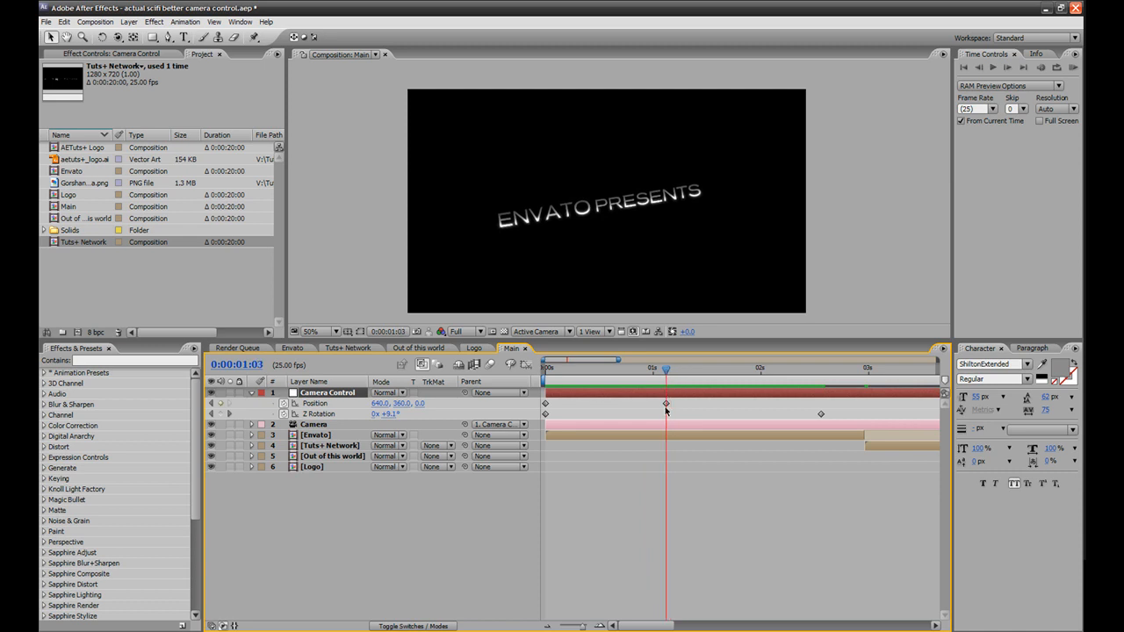
left_click(666, 405)
right_click(666, 404)
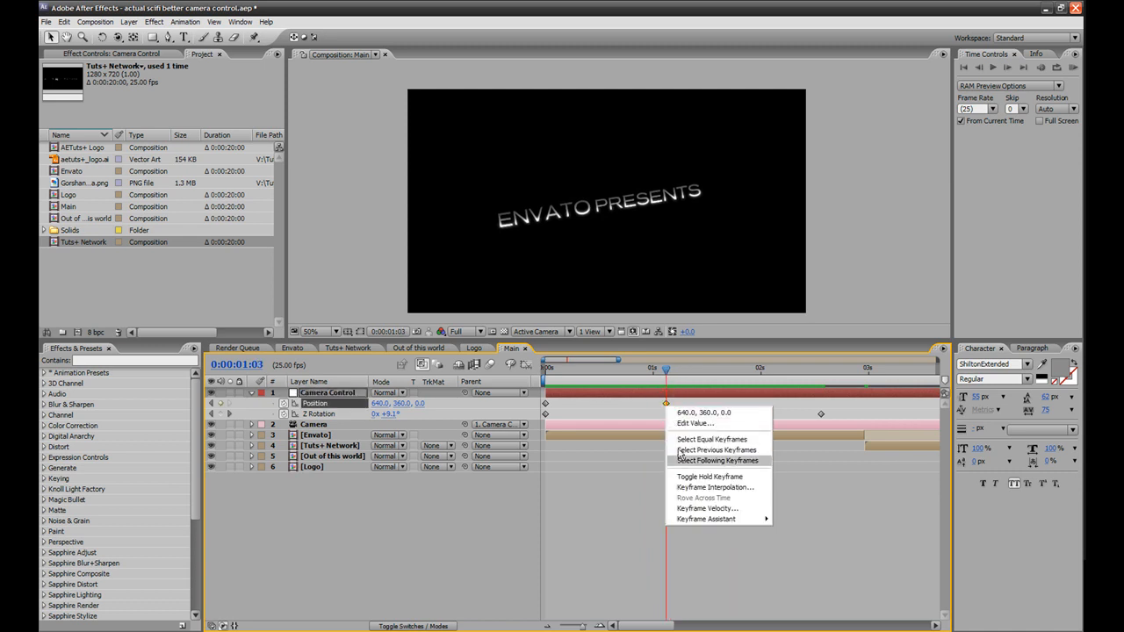
mouse_move(713, 520)
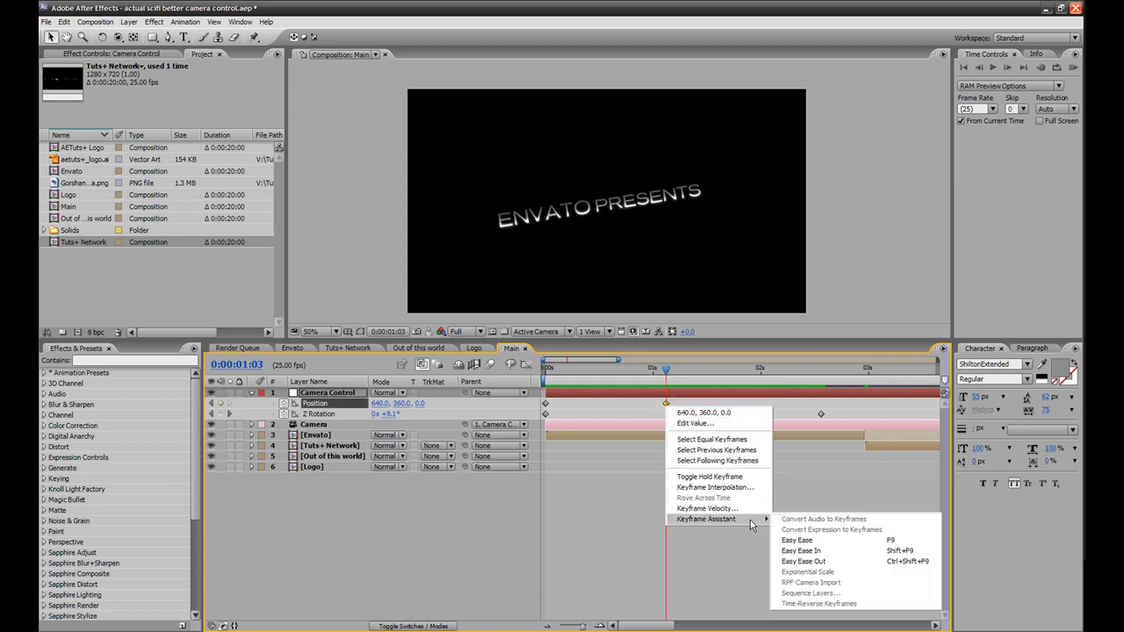
left_click(796, 541)
left_click_drag(666, 370, 505, 379)
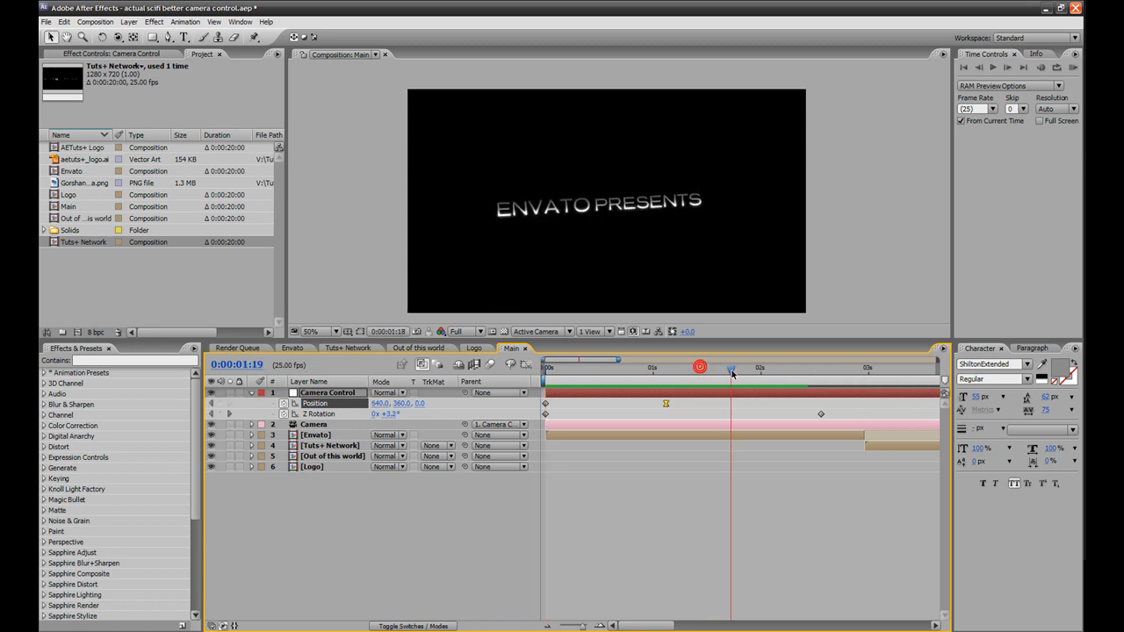
left_click(821, 374)
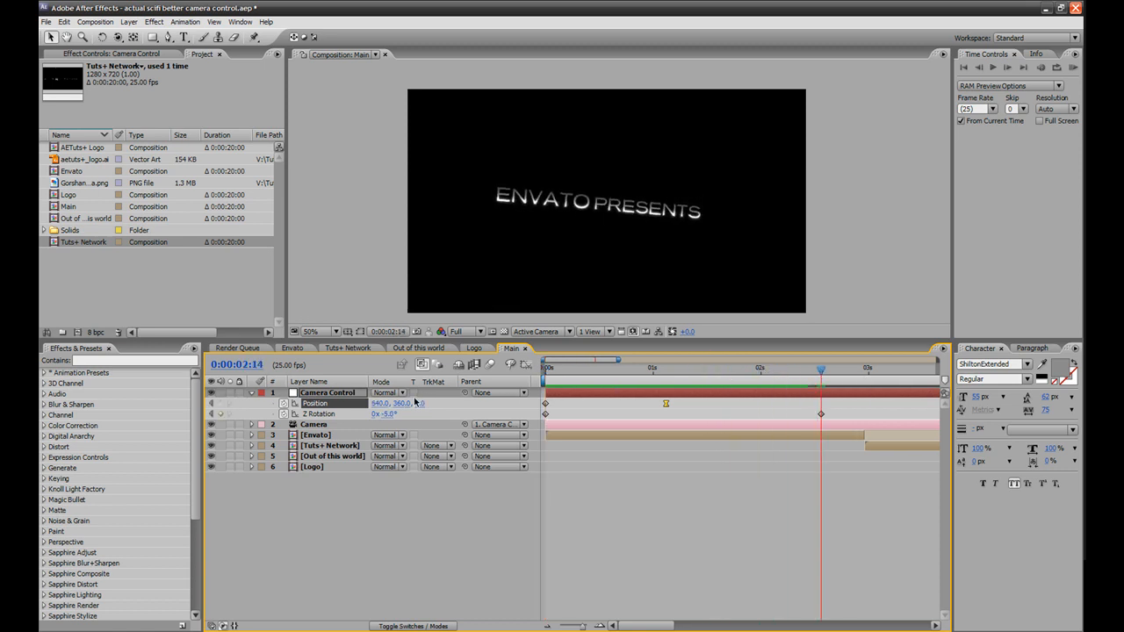
Keyframe Camera Control's Position Z at -75 at 0:00:02:14, and its Position at about 799, 360, 997 with Z Rotation -15° at 0:00:02:24.
left_click_drag(419, 403, 380, 410)
left_click_drag(550, 369, 863, 401)
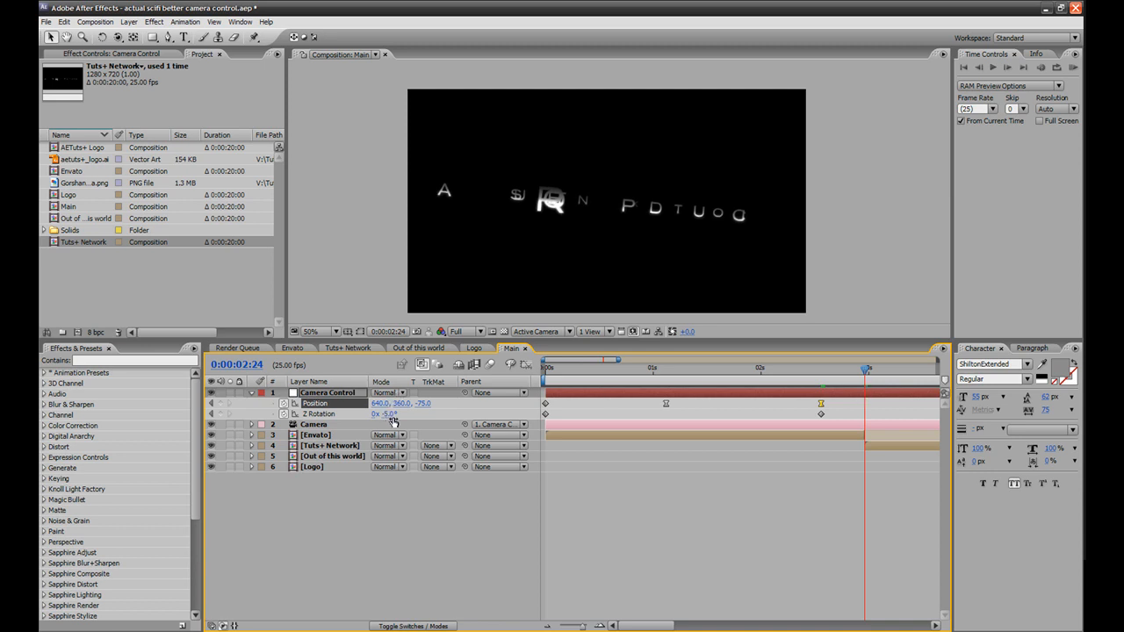
left_click_drag(426, 410, 1017, 398)
left_click_drag(423, 403, 467, 403)
left_click_drag(375, 403, 851, 388)
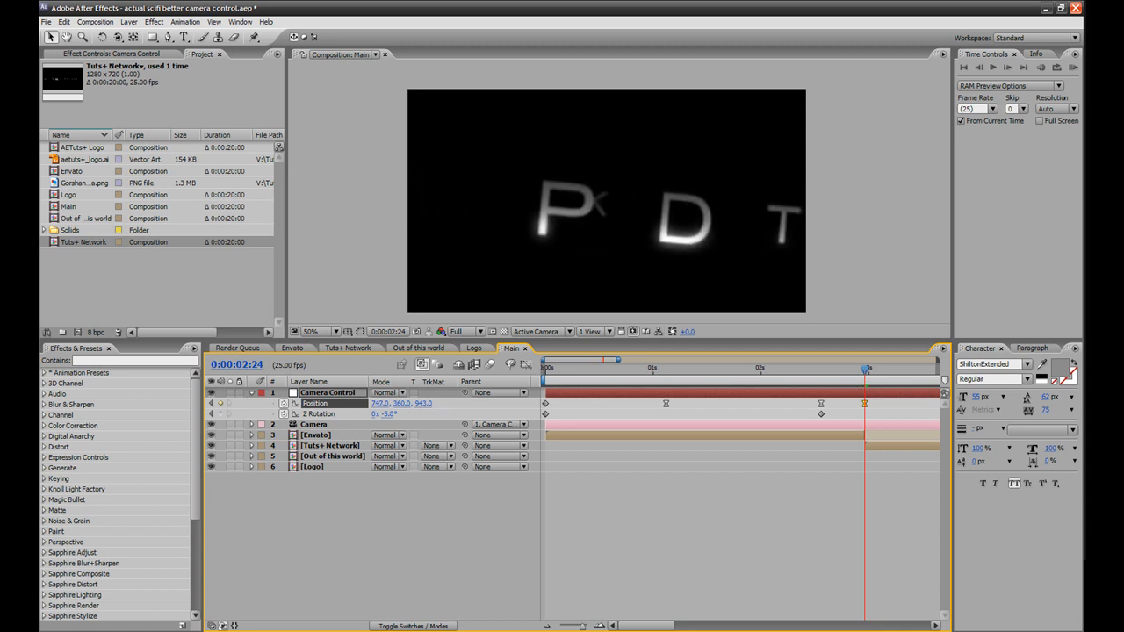
left_click_drag(374, 404, 461, 404)
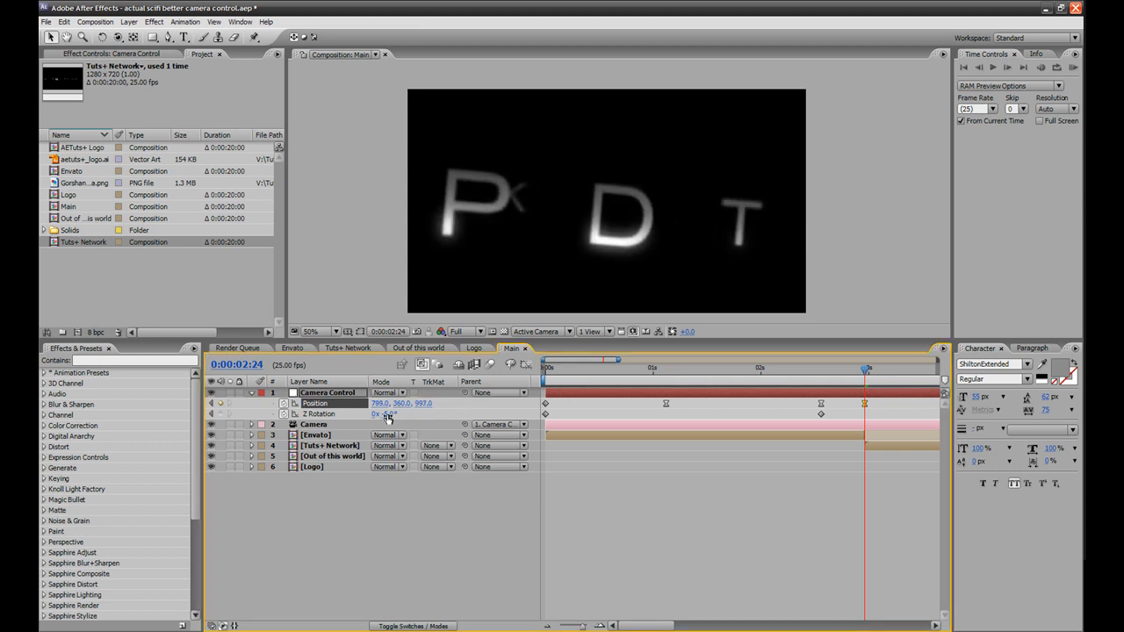
left_click_drag(387, 414, 385, 415)
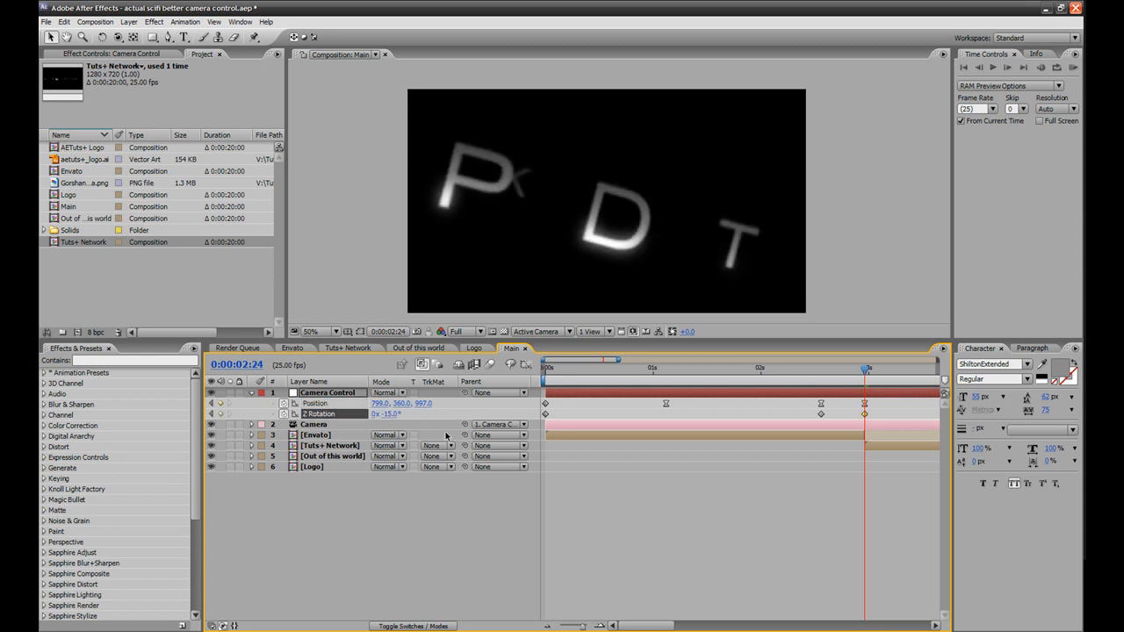
Keyframe Camera Control's Position just after 0:00:04:00, pulling the camera back from the Tuts+ Network title.
scroll(653, 629, "right", 5)
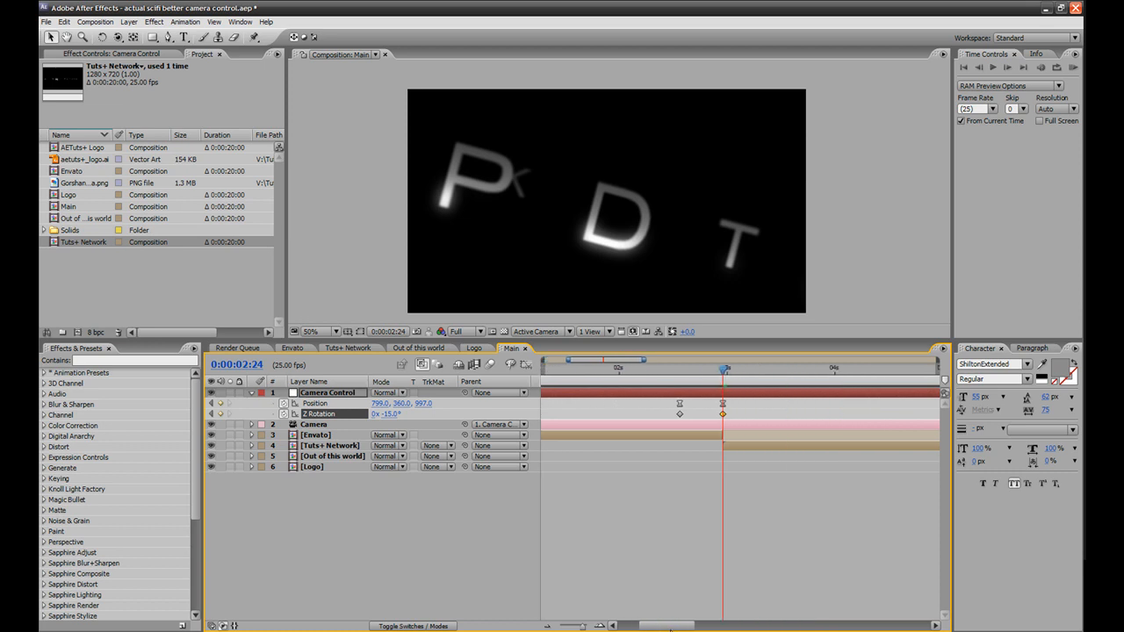
mouse_move(683, 376)
left_mouse_down()
mouse_move(693, 379)
mouse_move(654, 387)
mouse_move(684, 391)
left_mouse_up()
left_click_drag(432, 407, 395, 407)
Keyframe Camera Control's Position at about 616, 360, -127 and Z Rotation at 5° at 0:00:05:17.
left_click_drag(695, 374, 861, 370)
left_click_drag(416, 403, 405, 404)
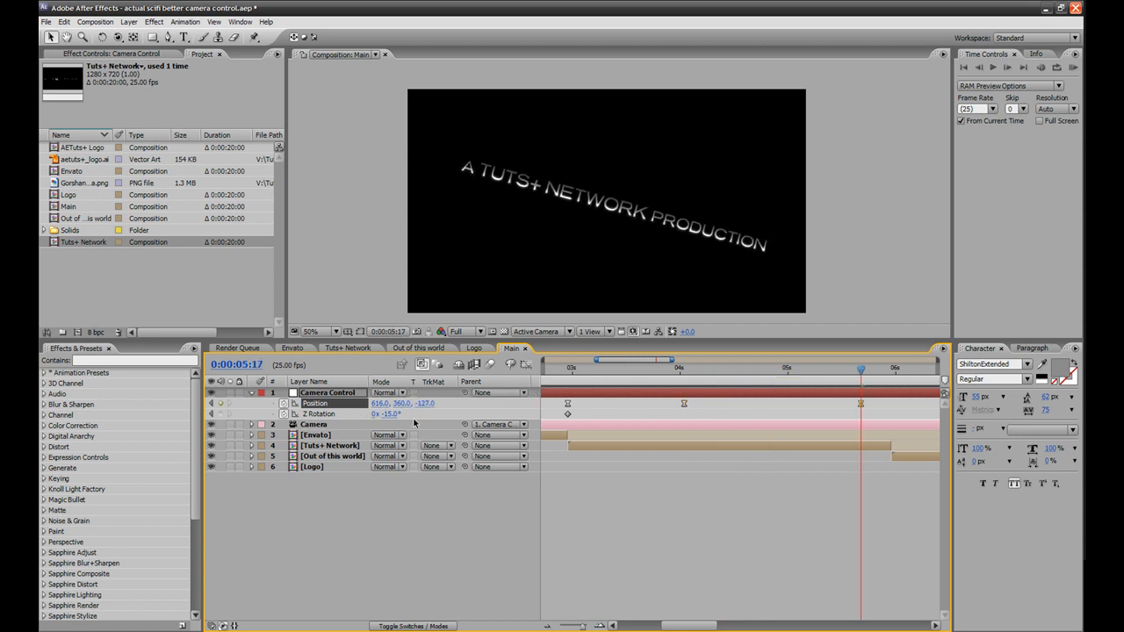
left_click(389, 415)
type("5")
key("Return")
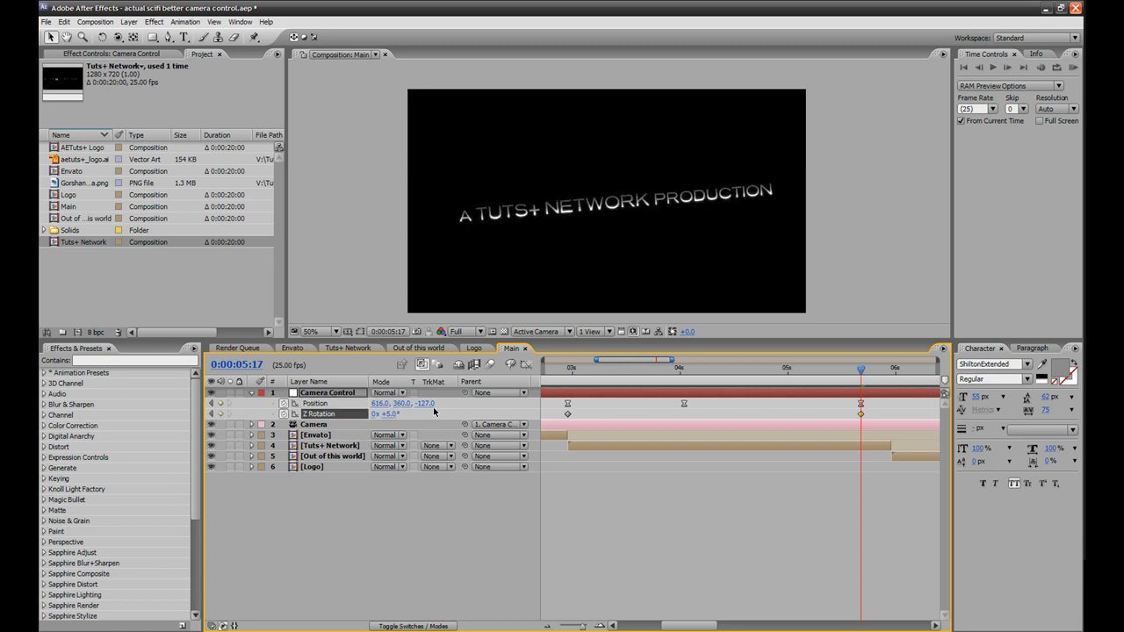
Preview the camera move from the Envato title into the Tuts+ Network title.
left_click(568, 374)
left_click_drag(566, 374, 673, 388)
key("KP_0")
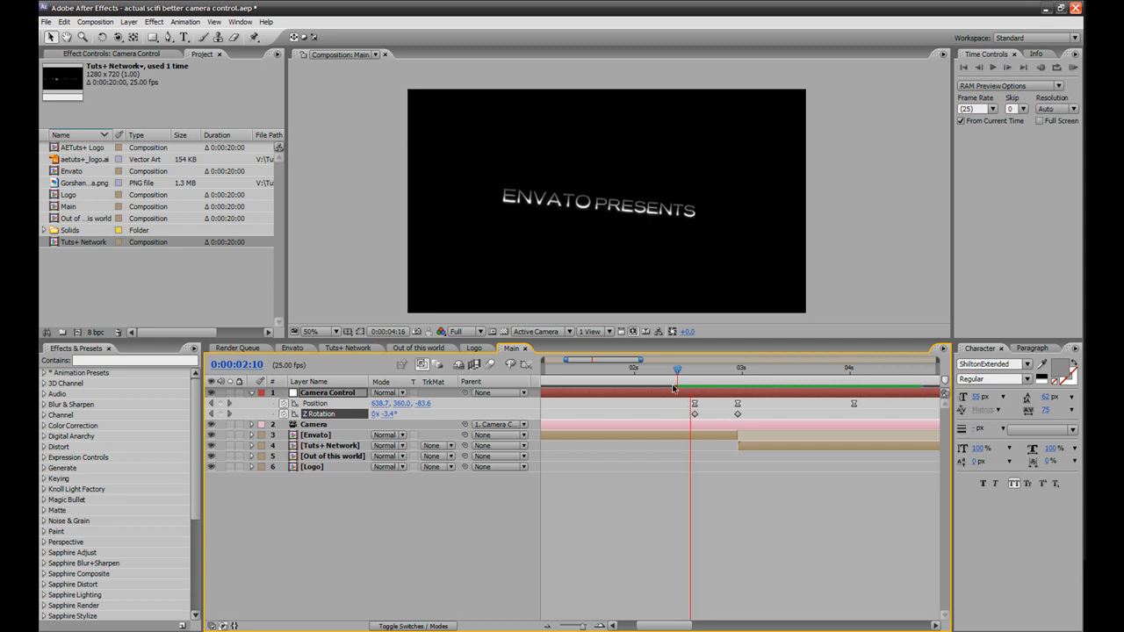
key("space")
Move Camera Control's Position and Z Rotation keyframes from 0:00:05:17 to 0:00:05:18.
left_click_drag(687, 403, 709, 415)
left_click_drag(678, 370, 809, 420)
left_click_drag(624, 360, 679, 424)
left_click(679, 374)
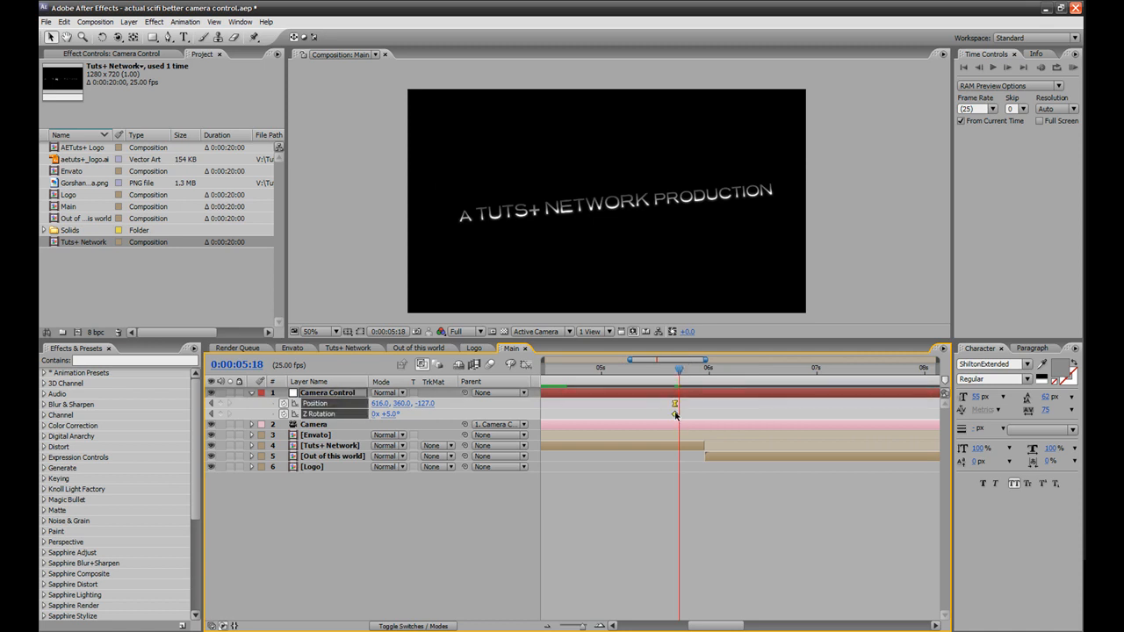
Keyframe Camera Control's Position at about 653, 360, 889 and Z Rotation at 10° at 0:00:05:24.
left_click_drag(701, 373, 706, 373)
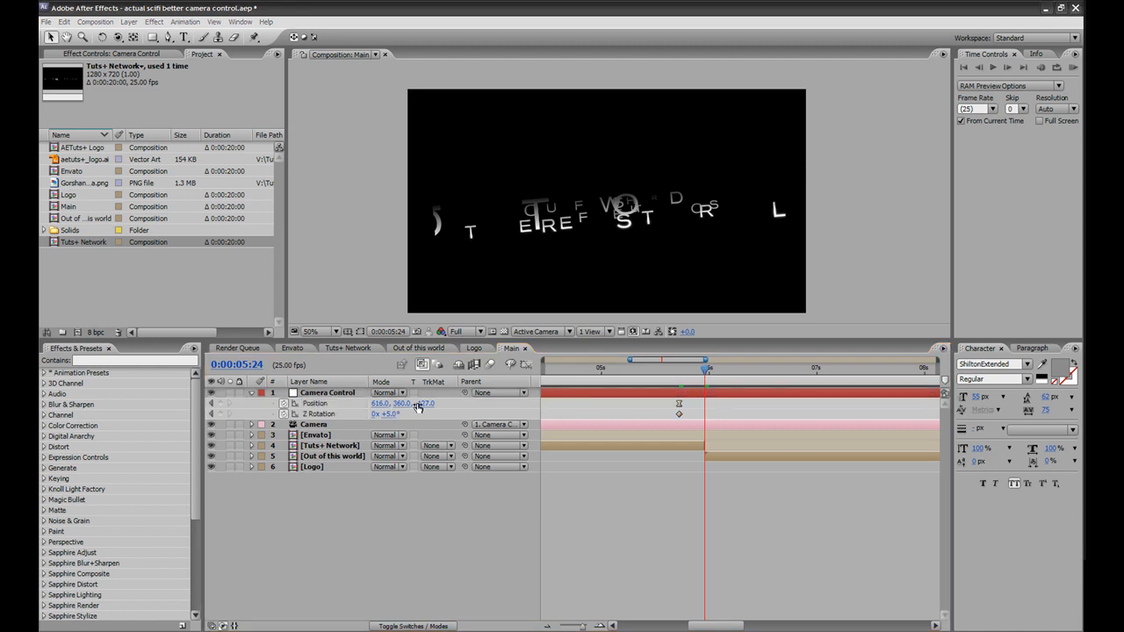
left_click_drag(428, 407, 456, 407)
left_click_drag(632, 405, 543, 407)
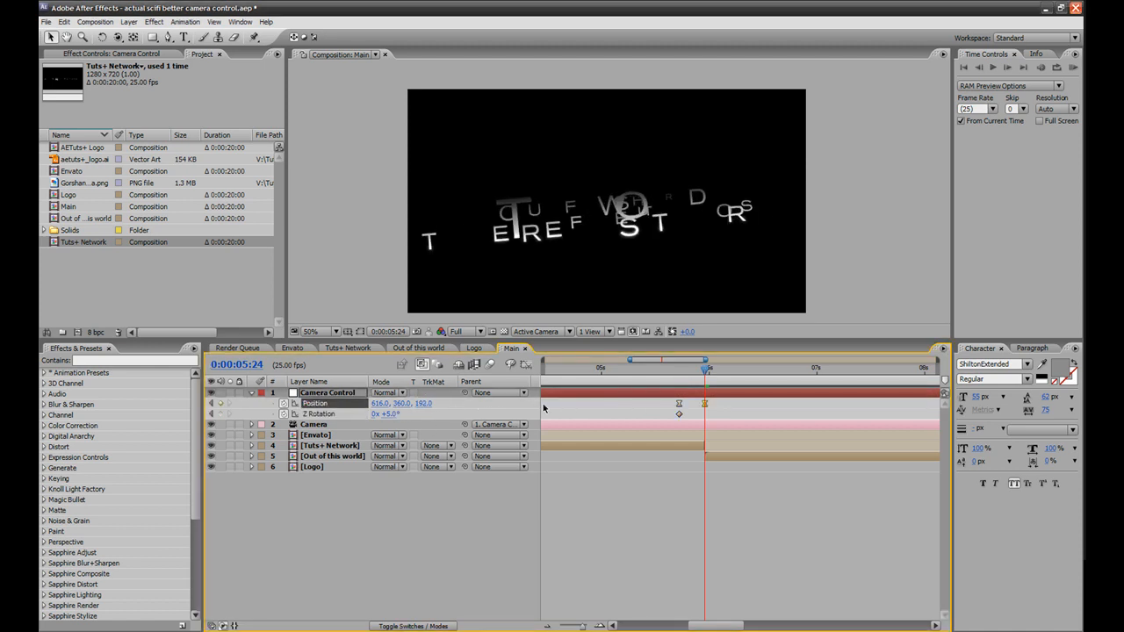
left_click_drag(418, 407, 451, 406)
left_click(392, 414)
type("10")
key("Return")
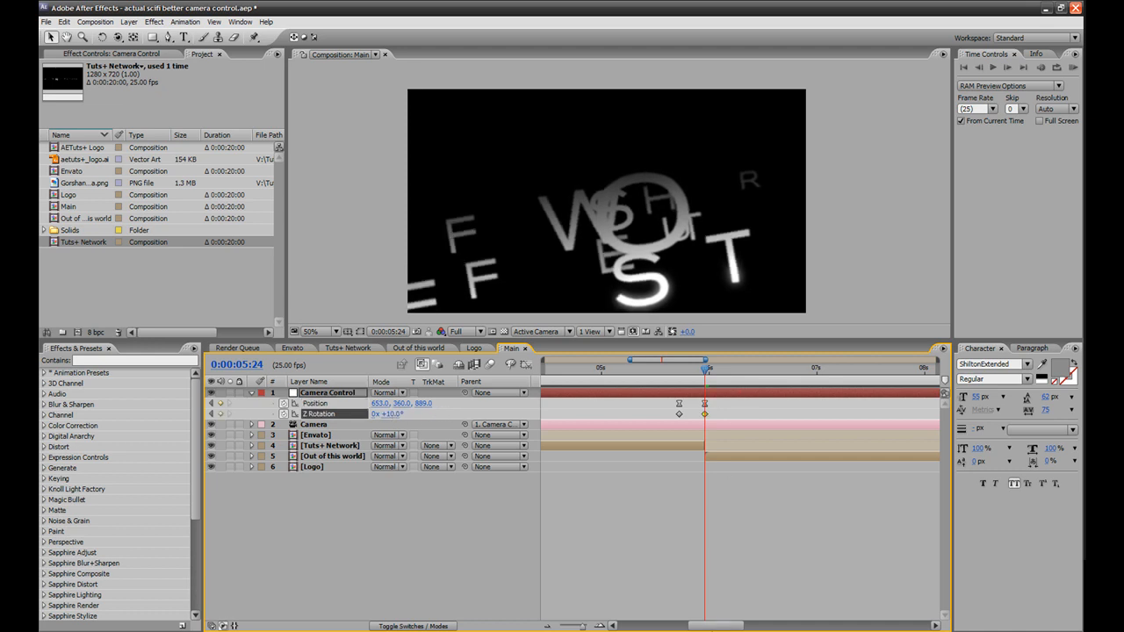
Keyframe Camera Control's Position Z at 0 at 0:00:07:02 over the Out of this world title.
left_click_drag(715, 628, 738, 625)
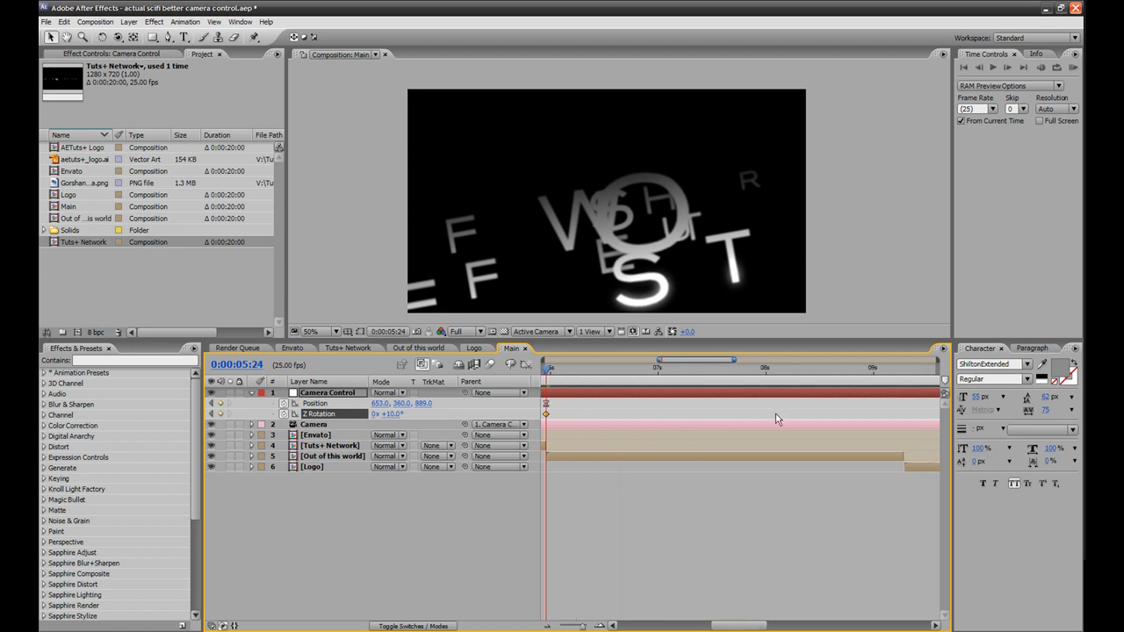
left_click_drag(844, 369, 667, 389)
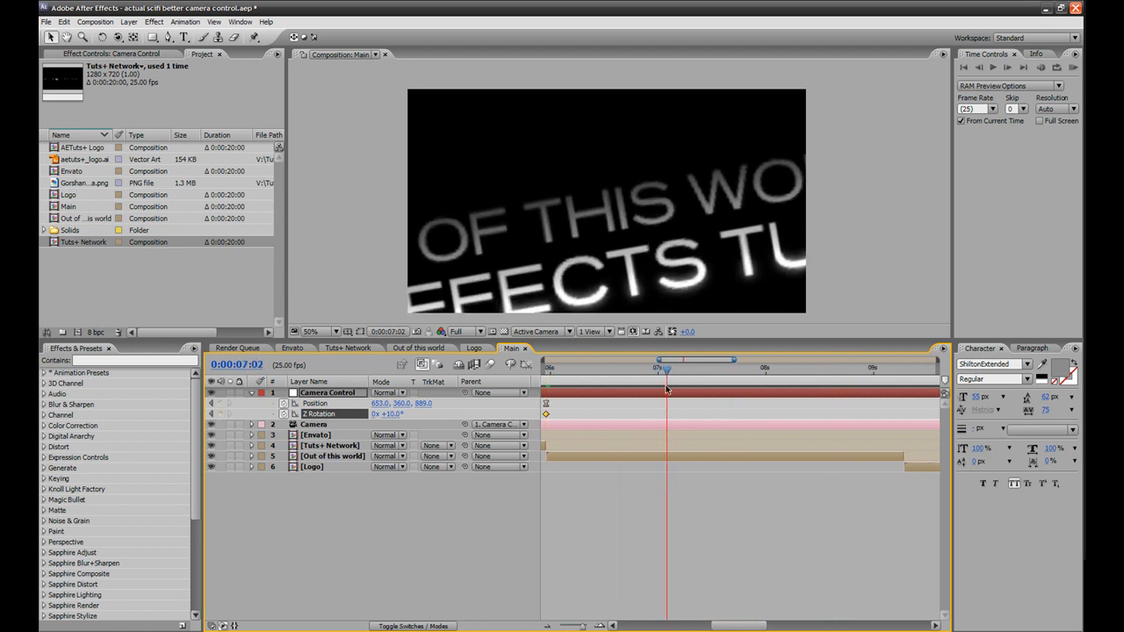
left_click(422, 405)
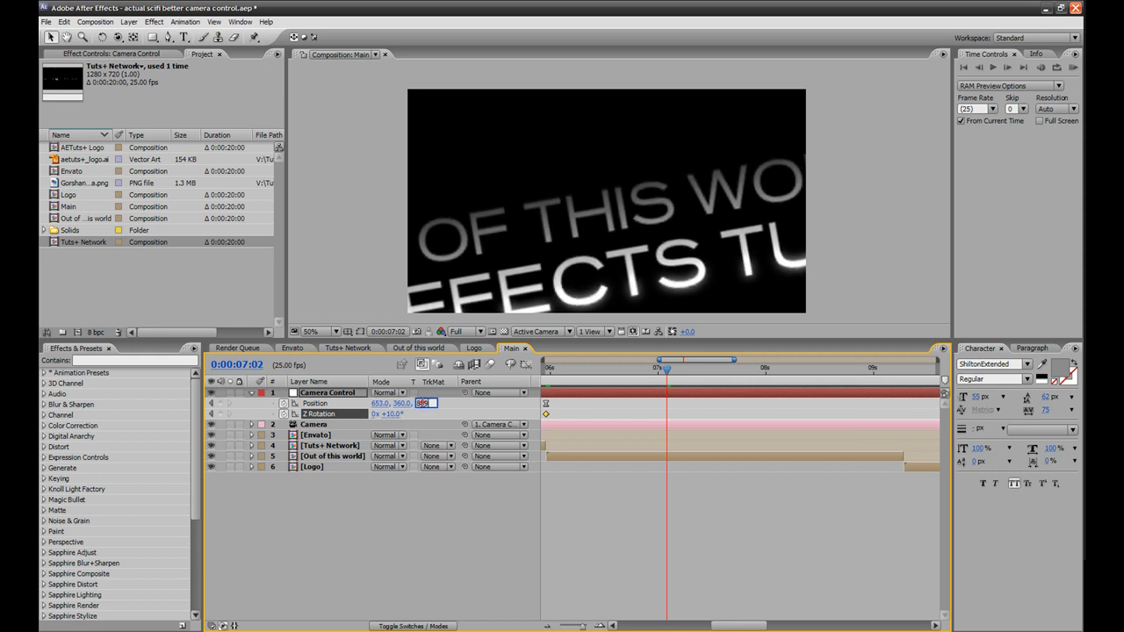
type("0")
key("Return")
Keyframe Camera Control's Position Z at about -117 and Z Rotation at -5° at 0:00:09:00.
left_click(900, 370)
left_click_drag(901, 369, 873, 371)
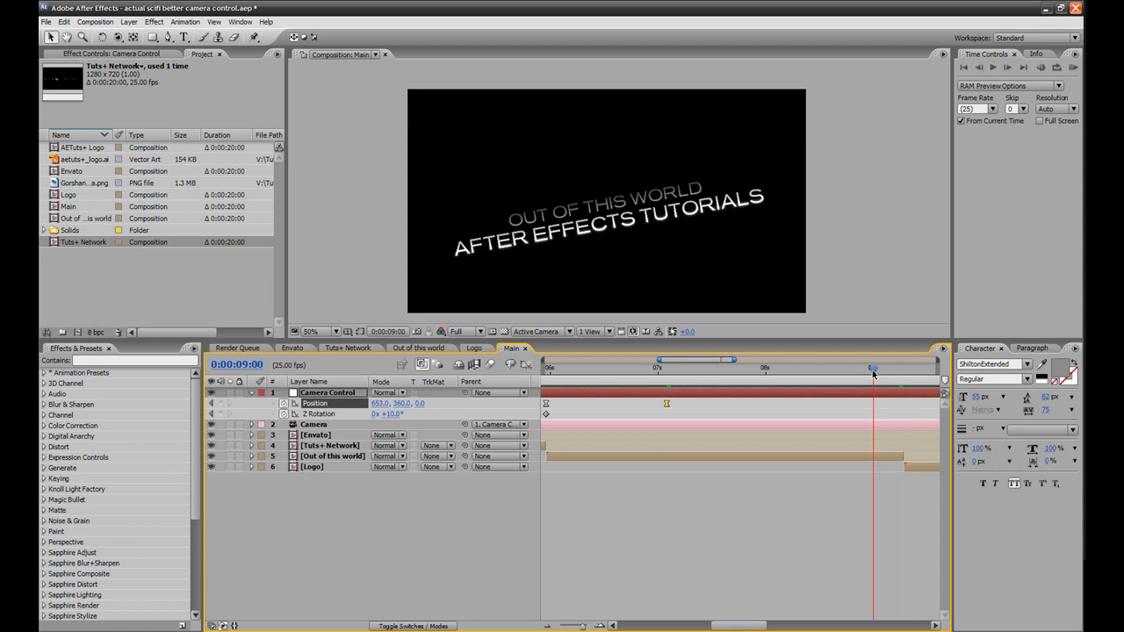
left_click_drag(420, 403, 356, 413)
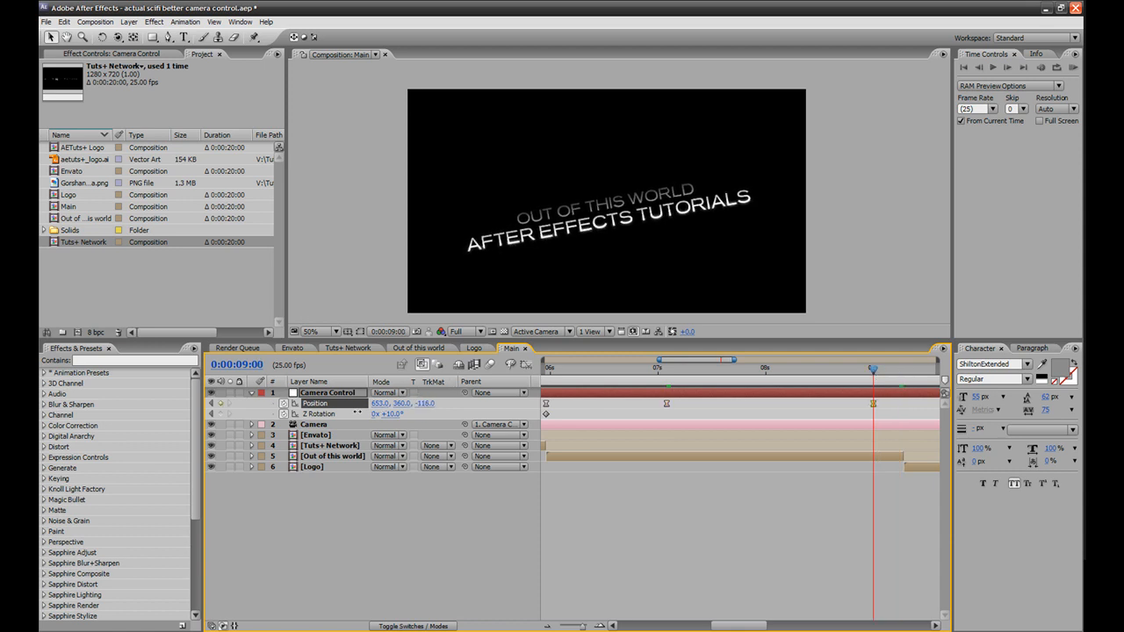
left_click(380, 415)
type("-5")
key("Return")
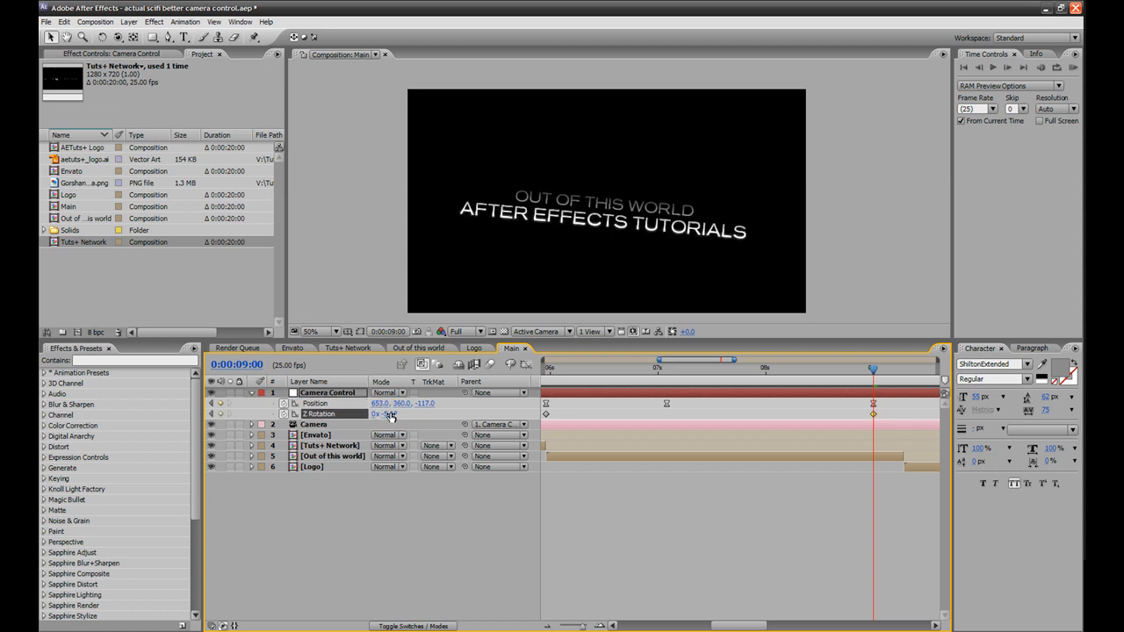
Move the 0:00:09:00 Position and Z Rotation keyframes to 0:00:09:01, and keyframe Position at about 775, 360, 916 at 0:00:09:06.
left_click_drag(550, 376, 878, 416)
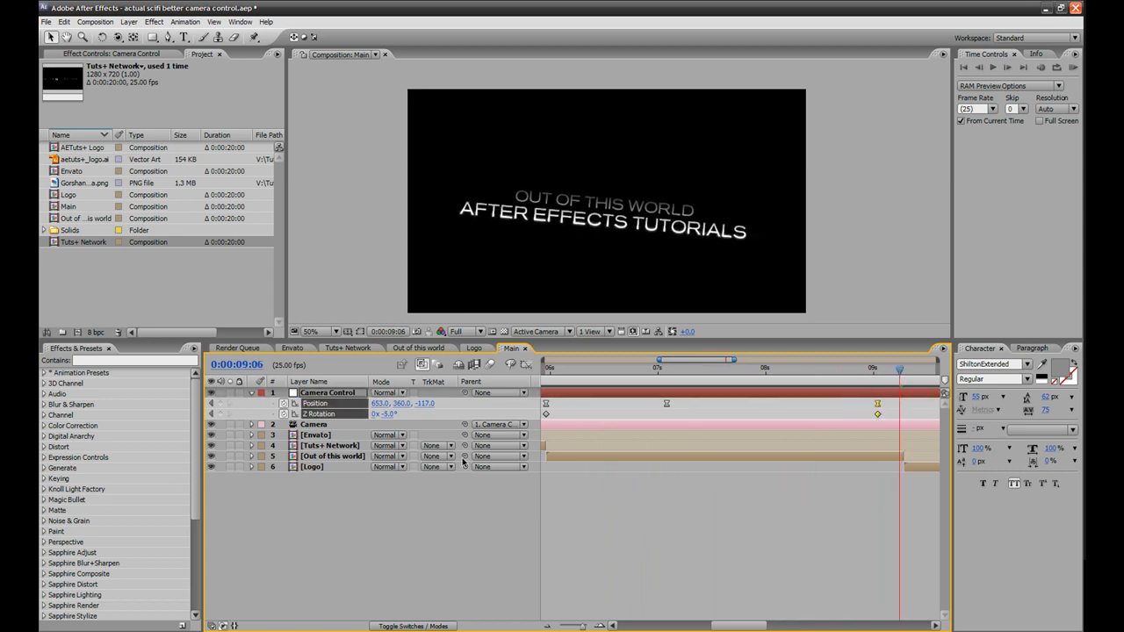
left_click_drag(429, 406, 494, 401)
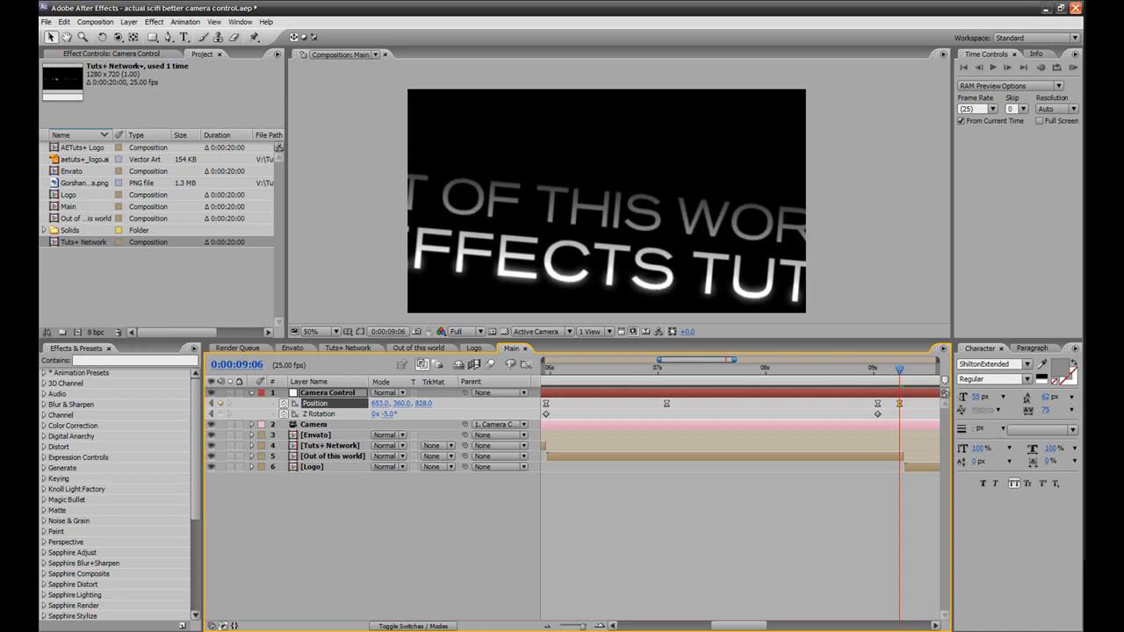
left_click_drag(380, 407, 474, 404)
left_click_drag(380, 404, 421, 407)
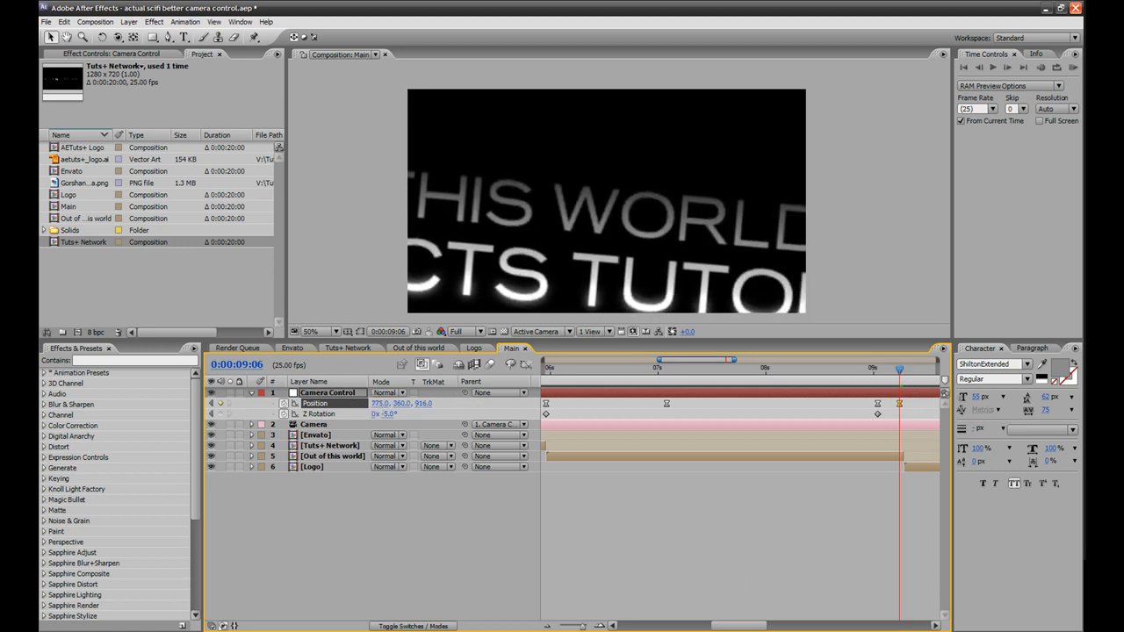
Keyframe Camera Control's Z Rotation at -15° at 0:00:09:06.
left_click_drag(740, 629, 772, 629)
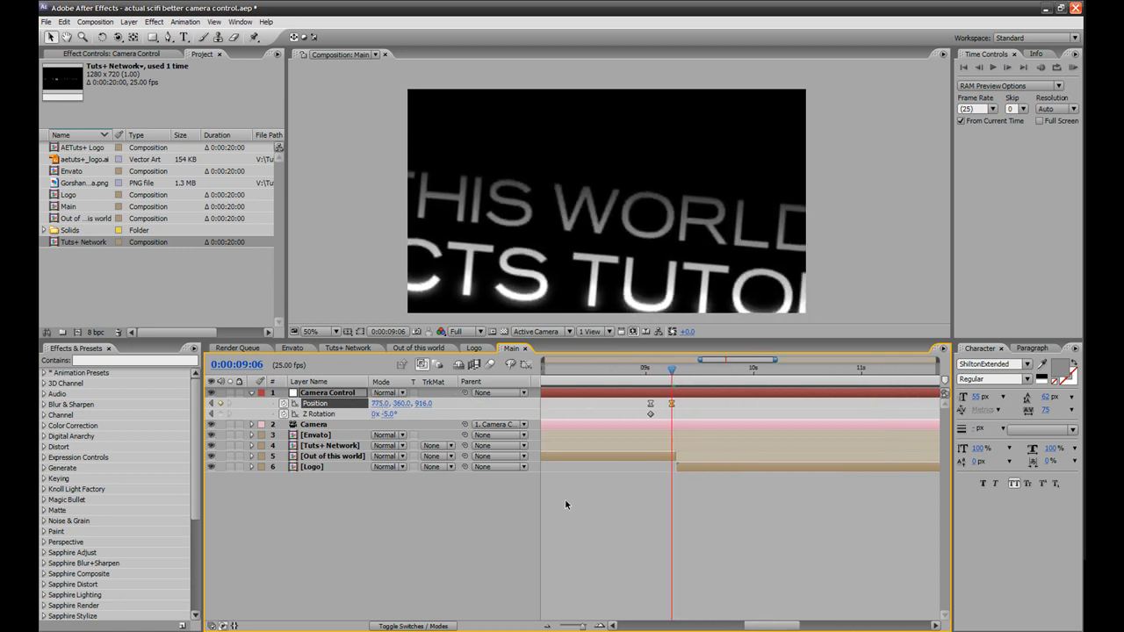
left_click(389, 417)
type("0")
key("Return")
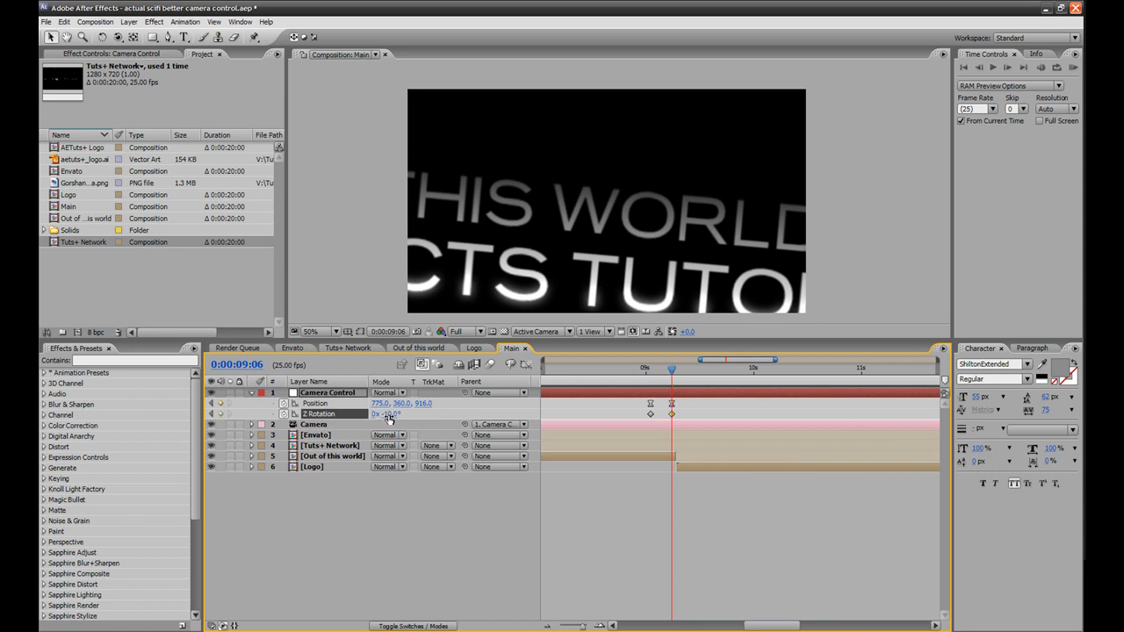
left_click(388, 414)
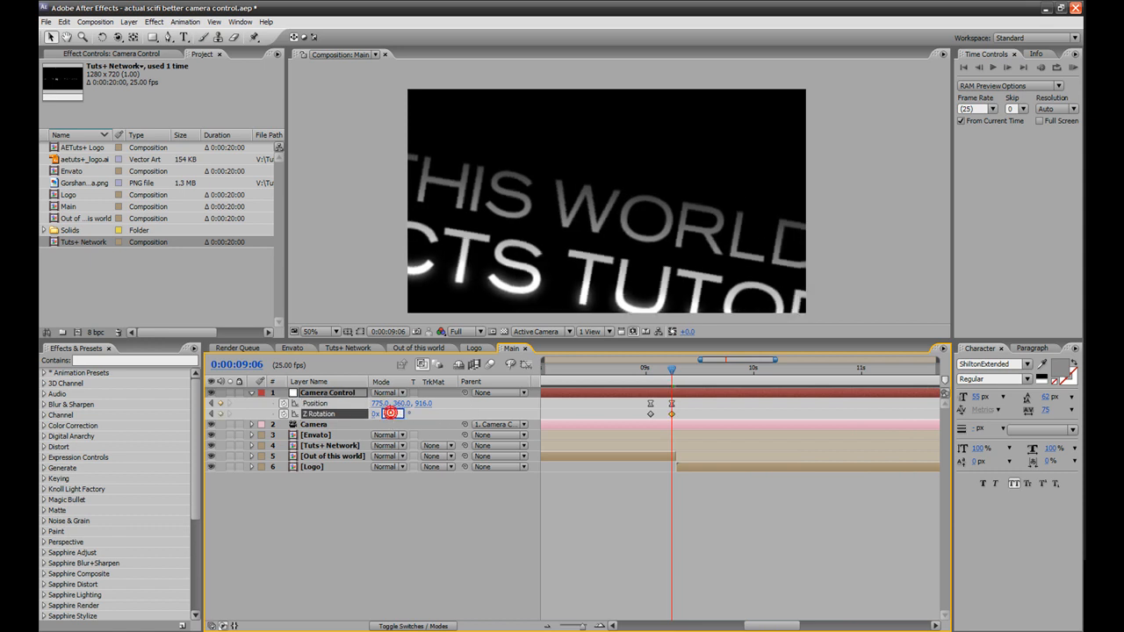
type("-15")
key("Return")
Keyframe Camera Control's Position at about 621, 360, 0 at 0:00:10:19 to frame the logo.
scroll(684, 397, "right", 2)
left_click_drag(680, 369, 785, 370)
left_click(424, 404)
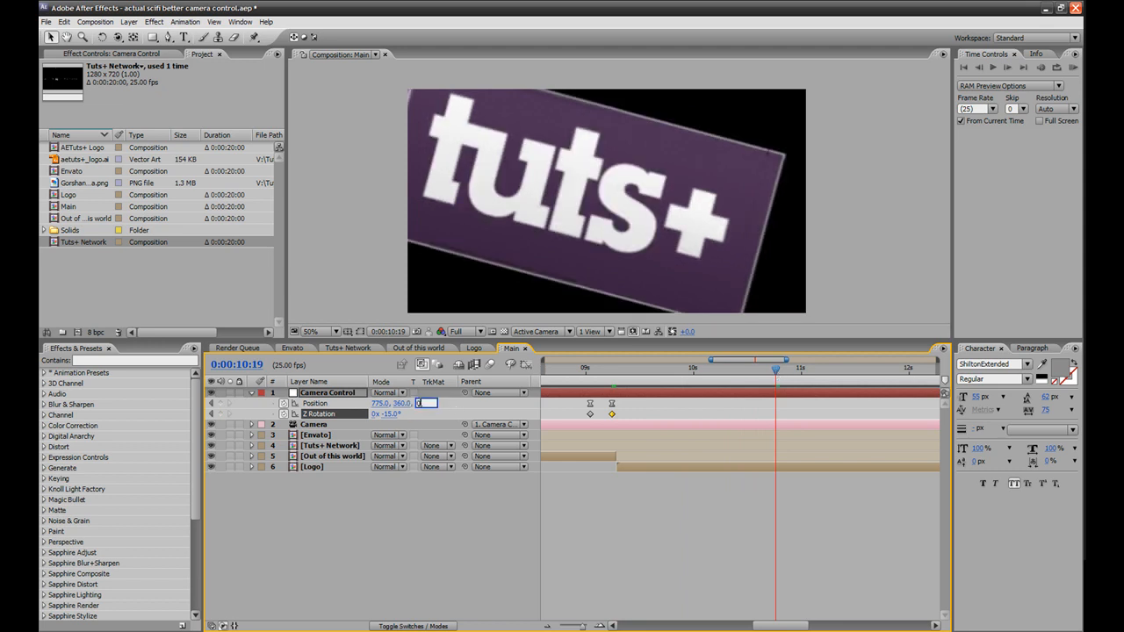
type("0")
key("Return")
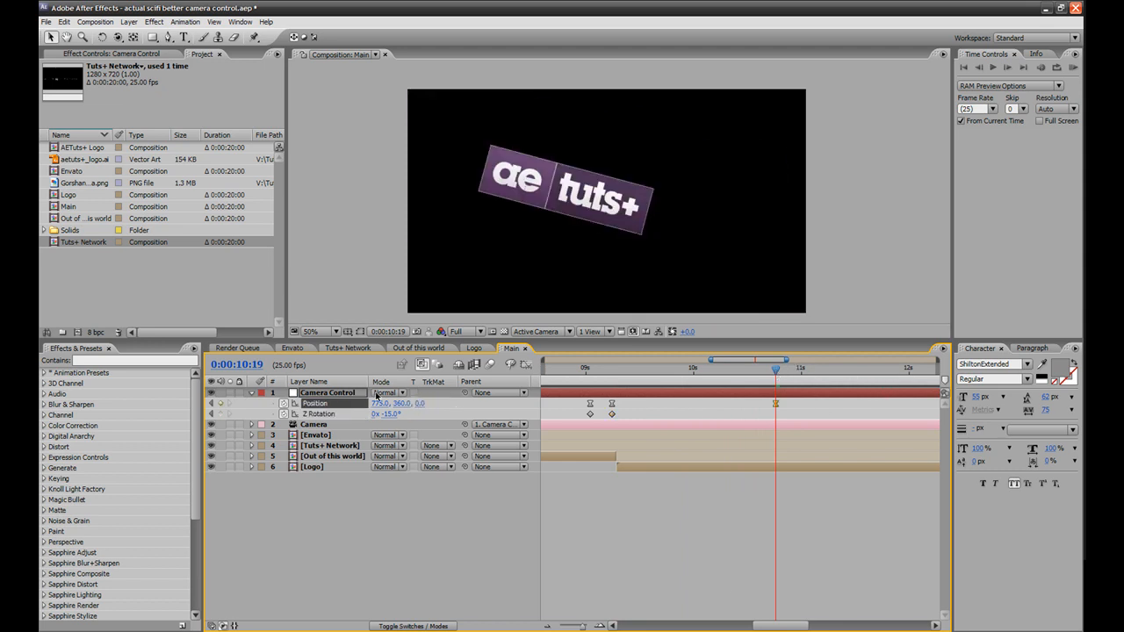
left_click_drag(379, 403, 294, 403)
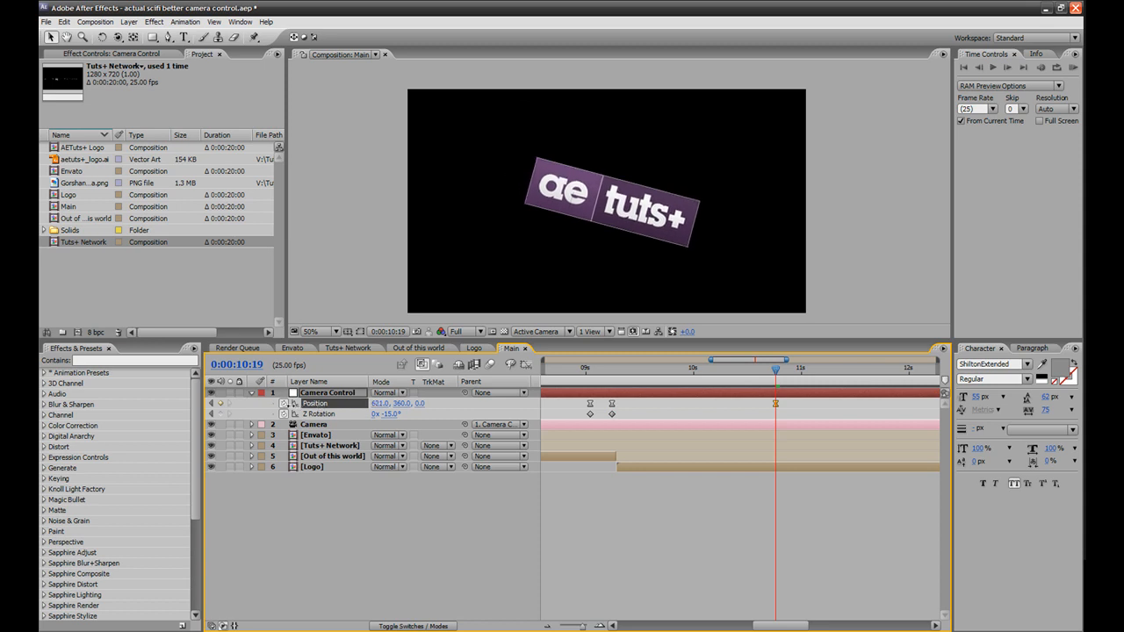
Keyframe Camera Control's Position Z at about -113 and Z Rotation at 0° at 0:00:11:23.
left_click_drag(787, 626, 807, 626)
left_click_drag(698, 370, 754, 370)
left_click_drag(425, 404, 413, 402)
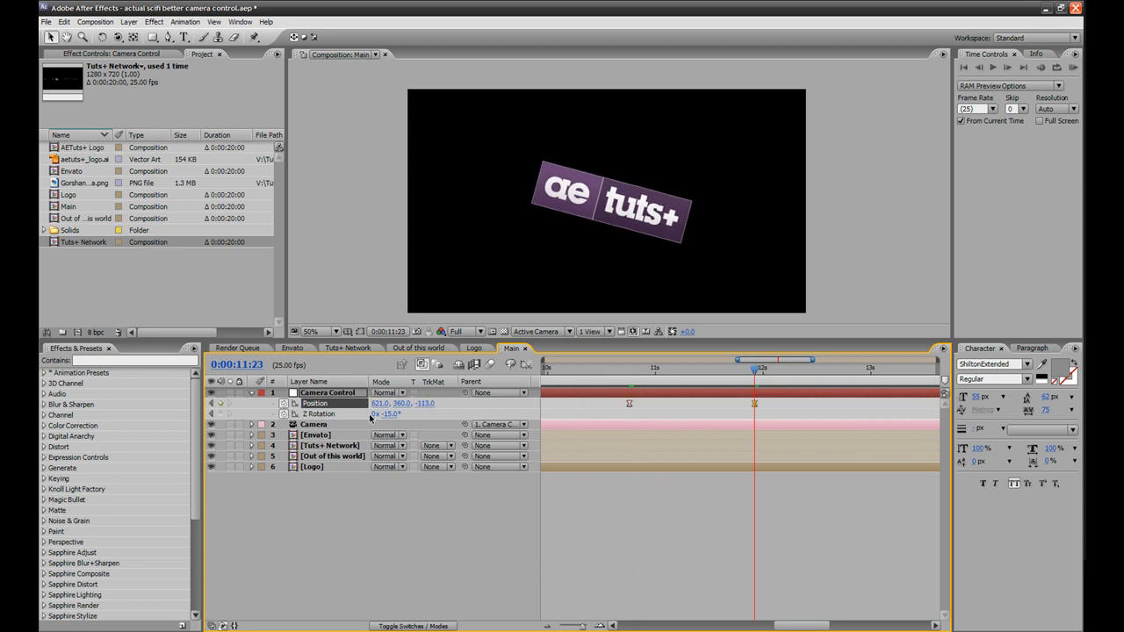
left_click(391, 413)
type("0")
key("Return")
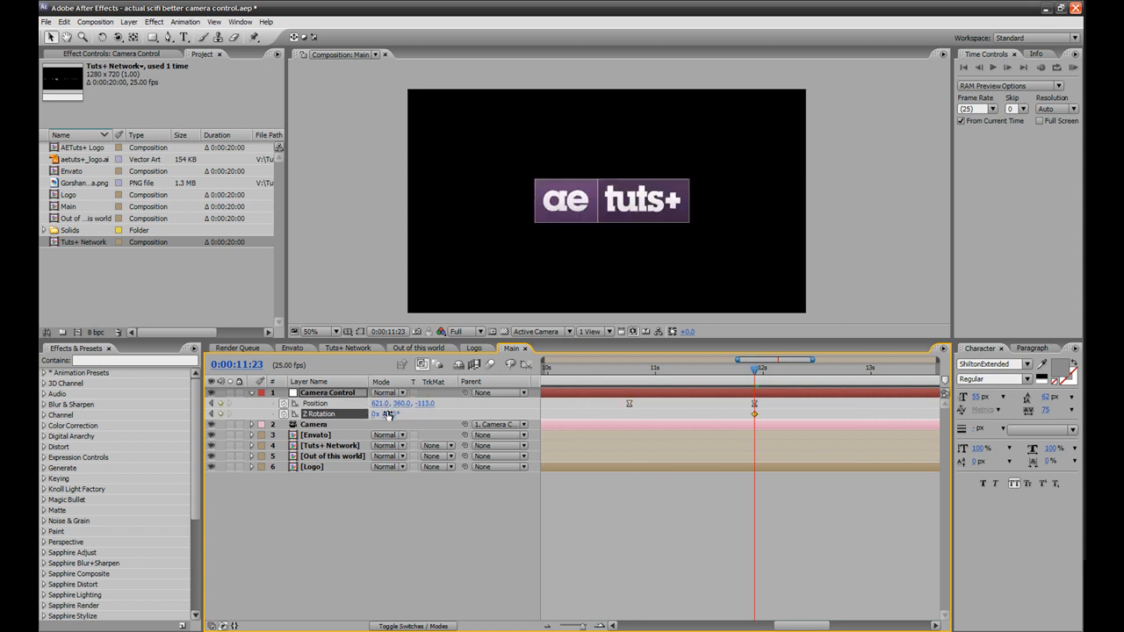
Preview the camera move from the Out of this world title into the logo, and collapse Camera Control's properties.
left_click_drag(561, 369, 709, 392)
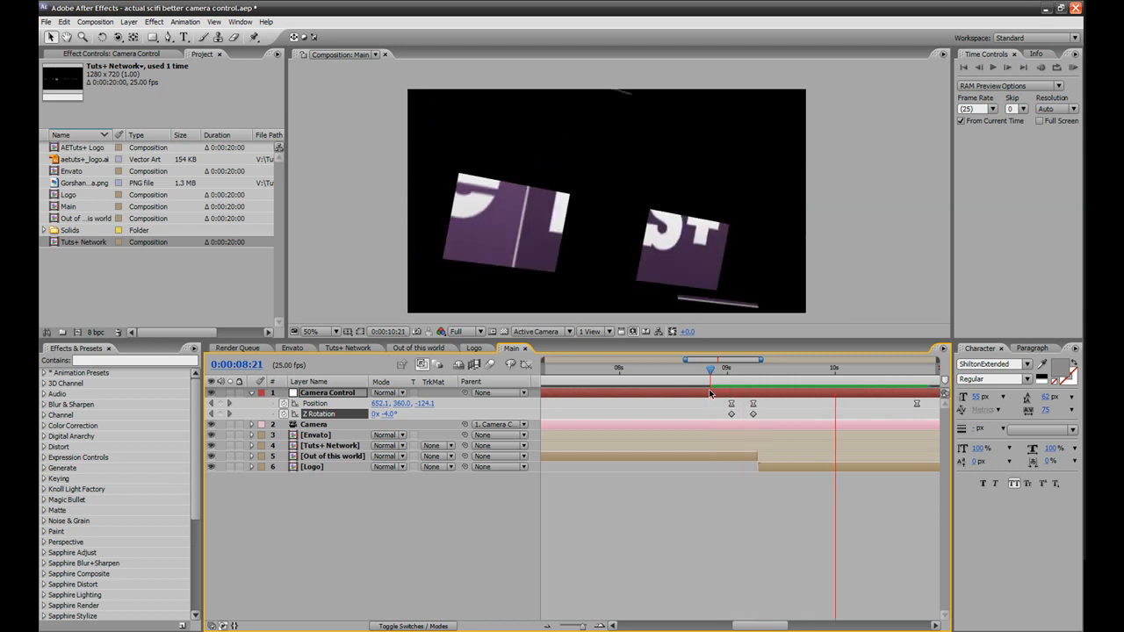
key("space")
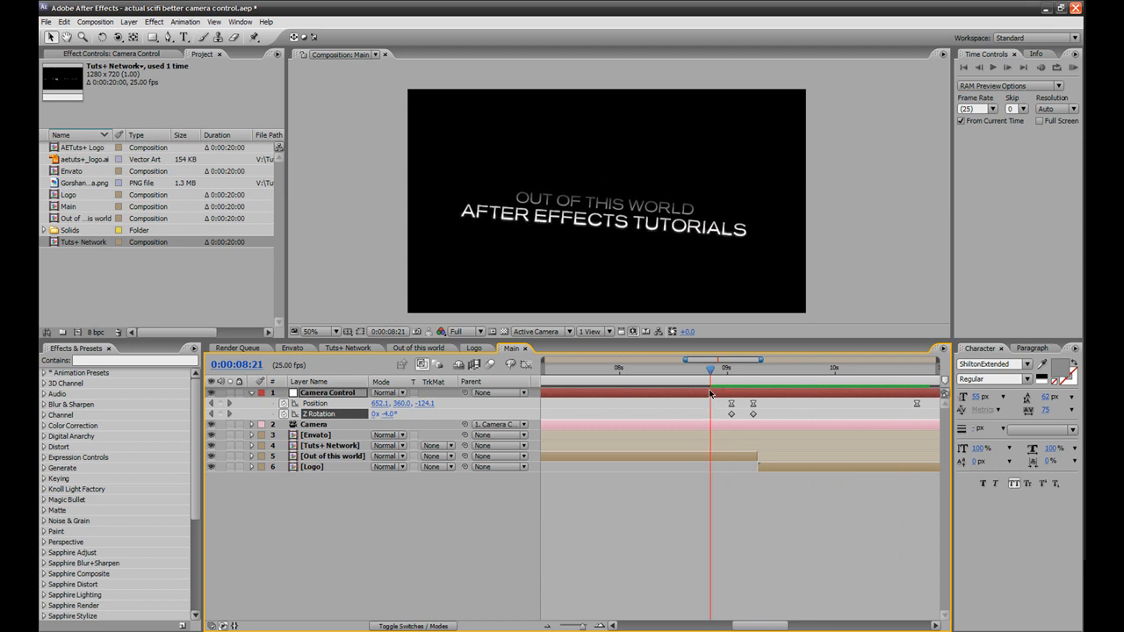
left_click_drag(772, 380, 911, 372)
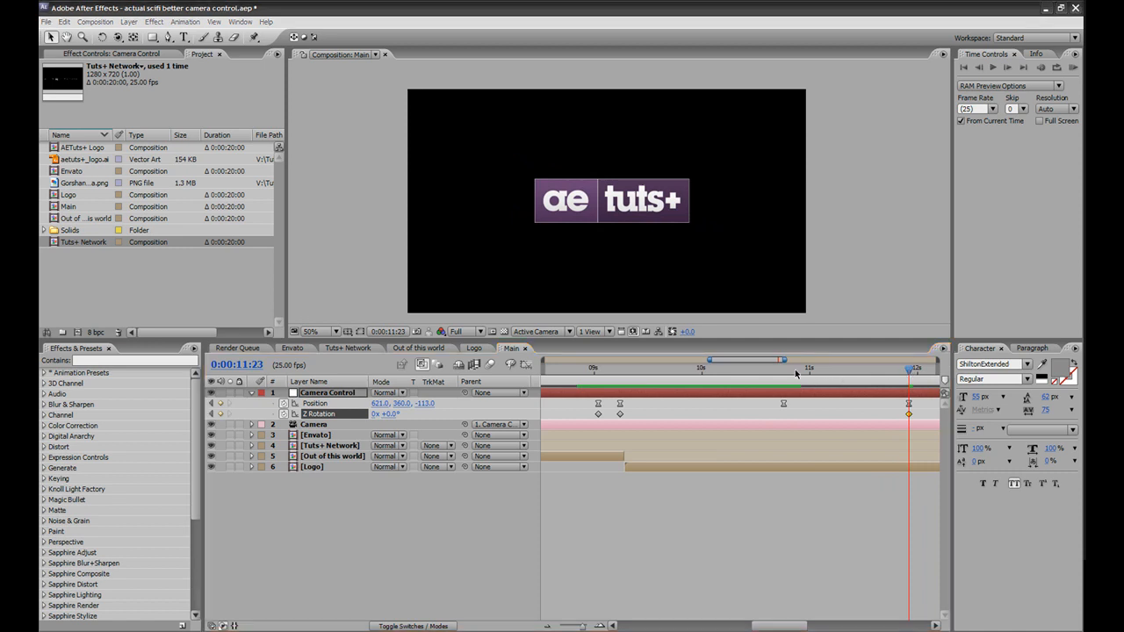
left_click_drag(637, 370, 572, 373)
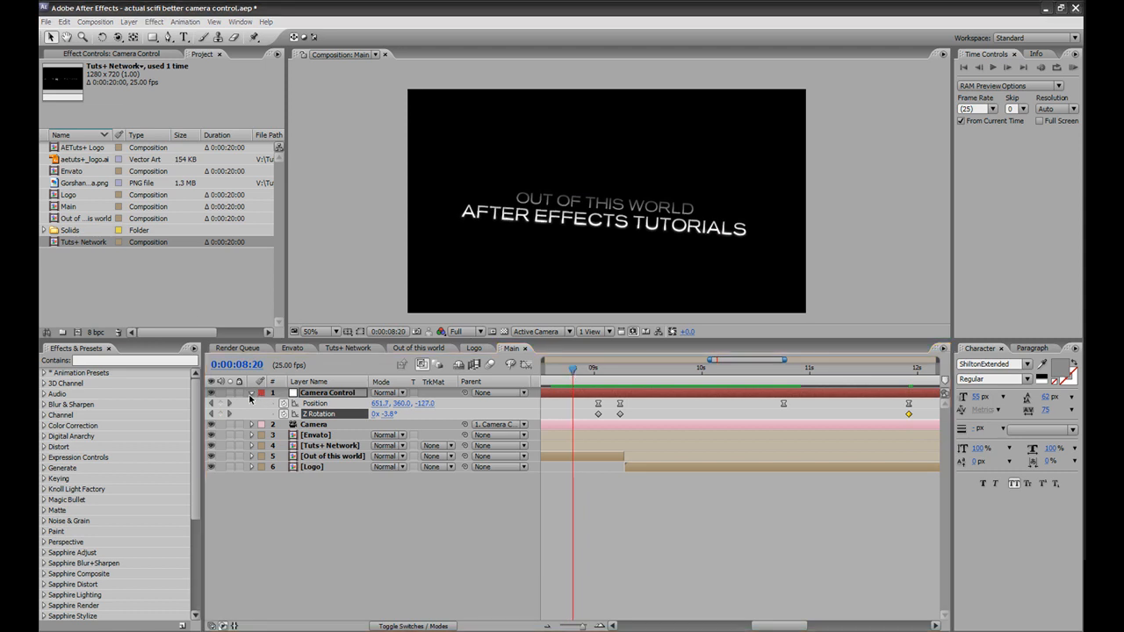
left_click(252, 393)
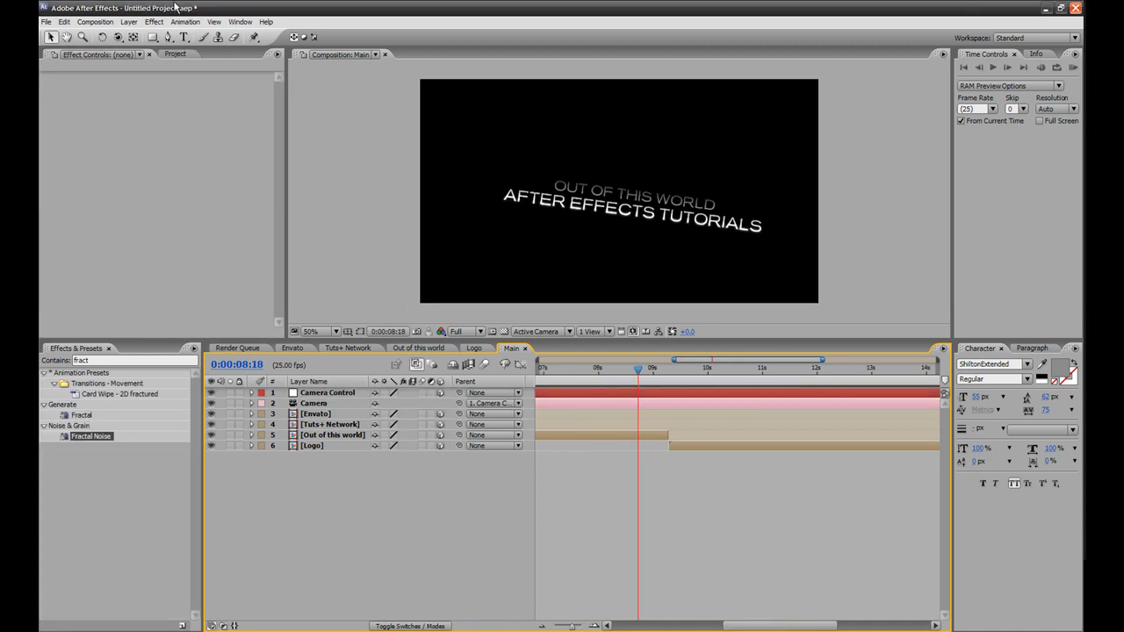
Create a black 2000 × 1500 px solid named Stars in Main and place it beneath all the other layers.
left_click(132, 22)
mouse_move(138, 37)
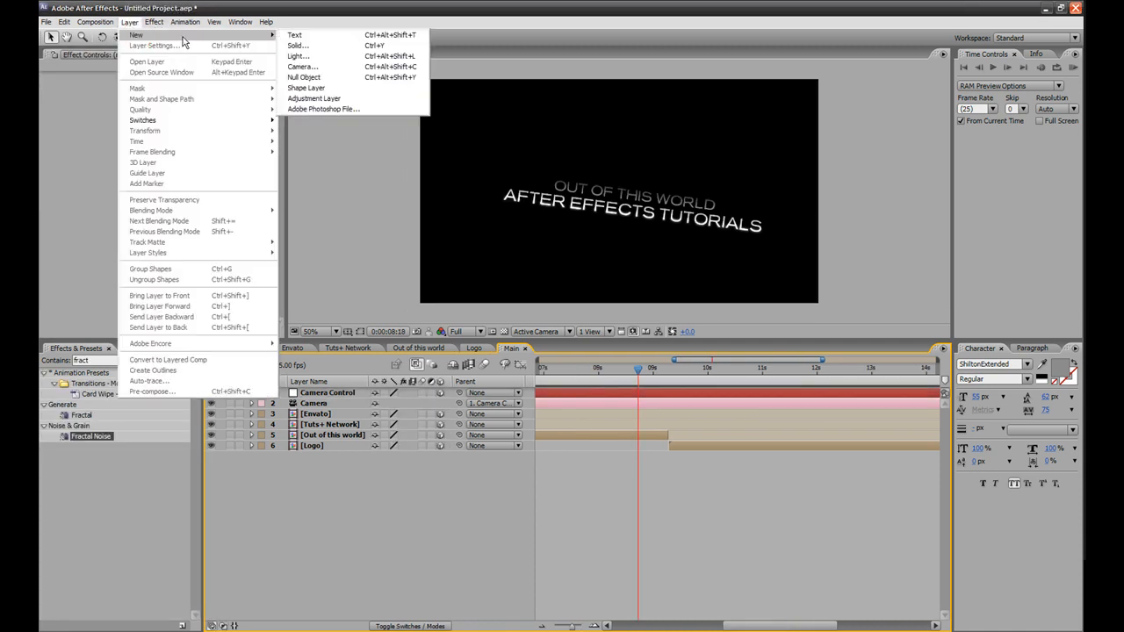
left_click(300, 45)
type("Stars")
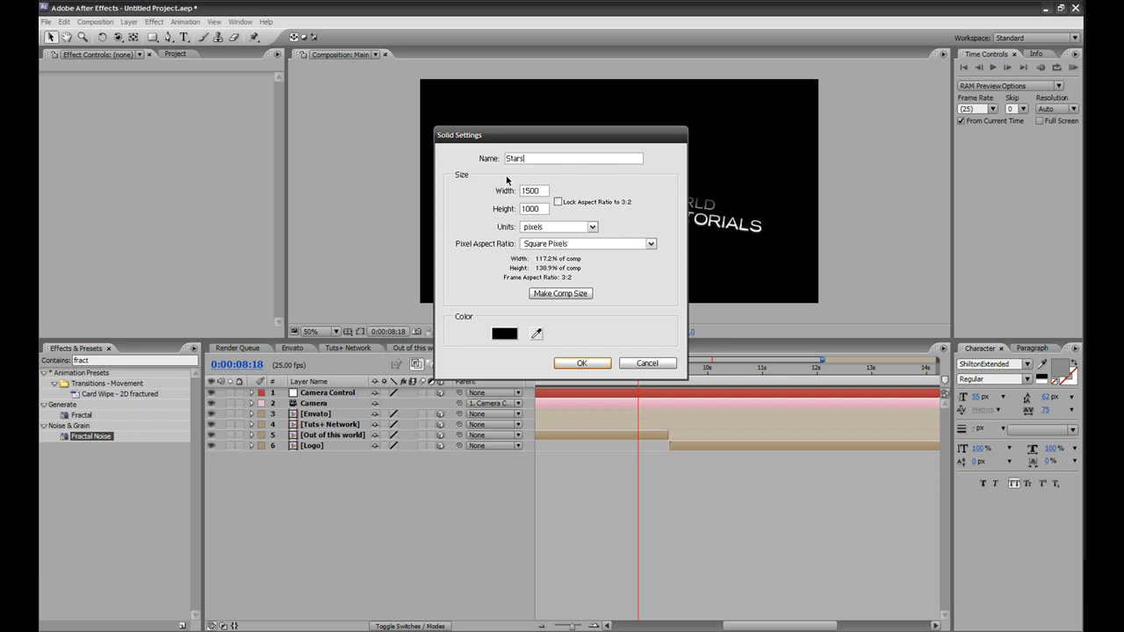
left_click(545, 191)
type("2000")
key("Tab")
type("1500")
left_click(579, 363)
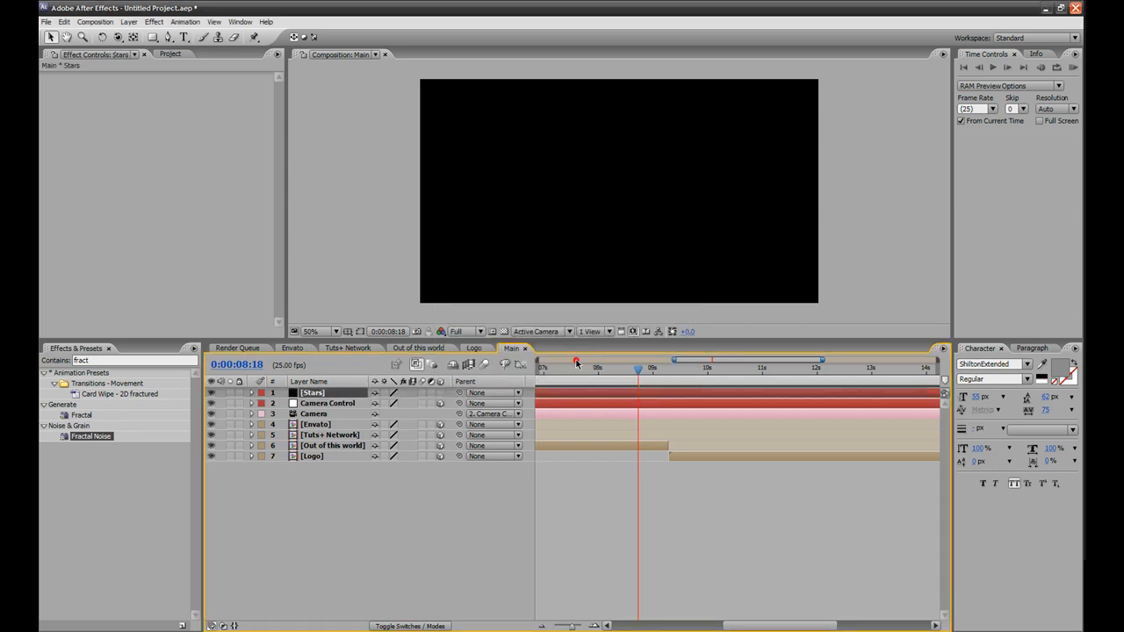
left_click_drag(307, 395, 324, 467)
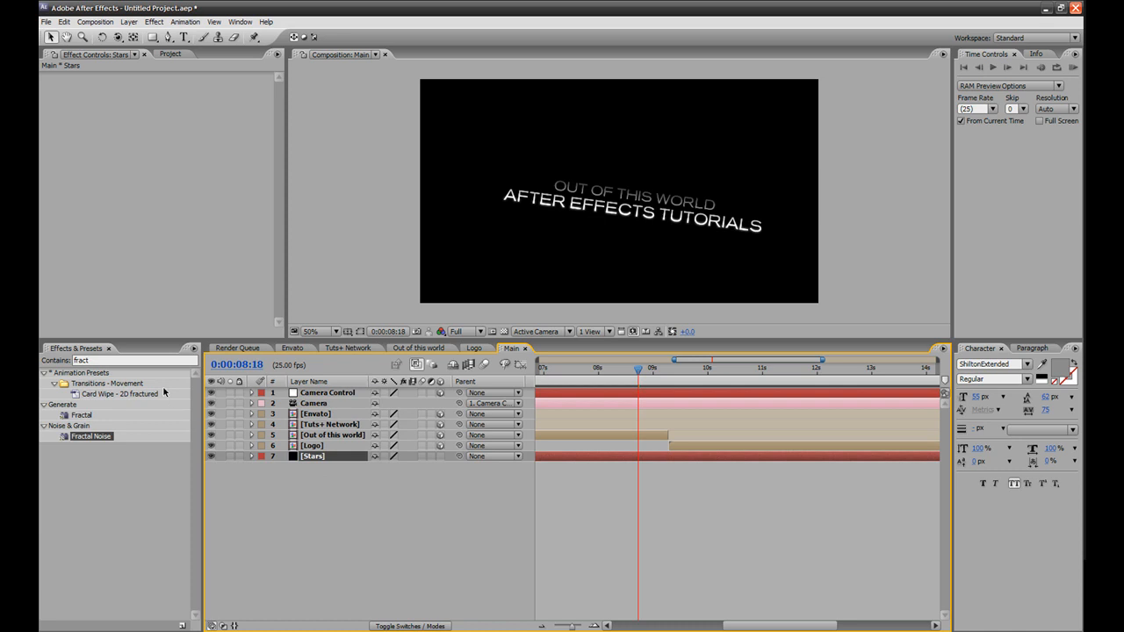
Apply Fractal Noise to the Stars layer with Contrast 350 and Brightness -150.
left_click(141, 360)
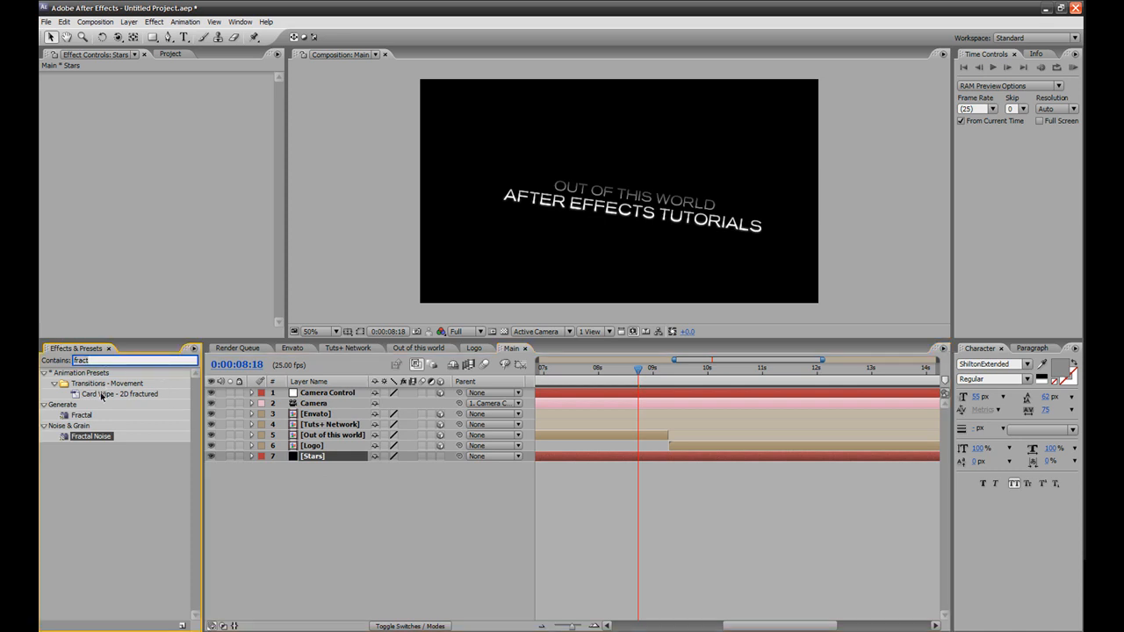
left_click_drag(94, 439, 318, 465)
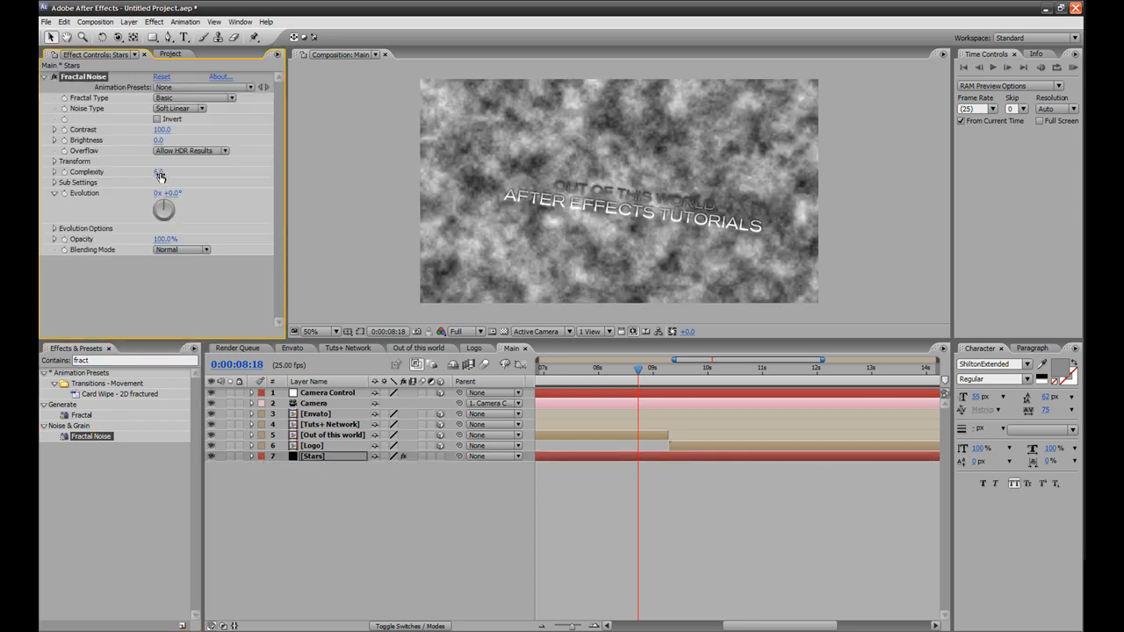
left_click(160, 131)
key("Return")
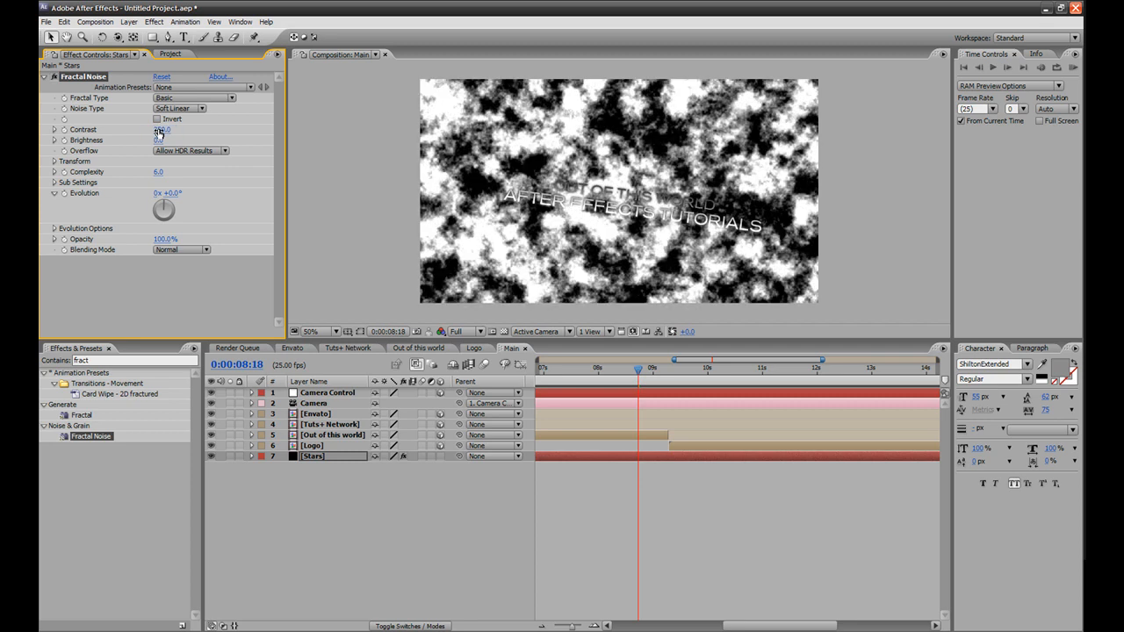
left_click(158, 141)
type("-150")
key("Return")
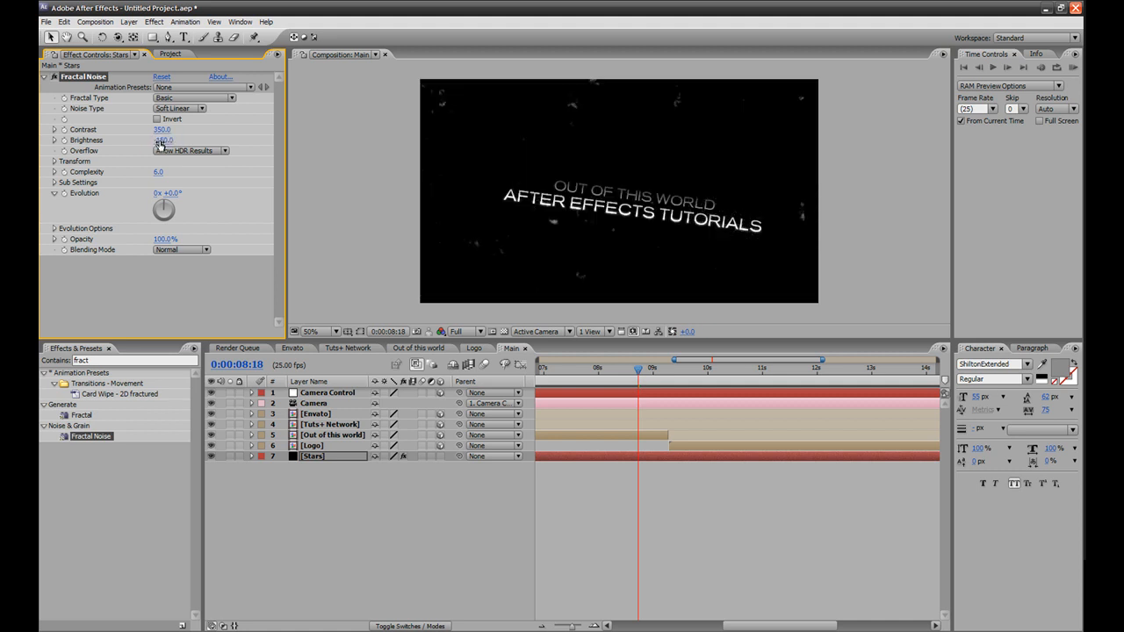
Set the Fractal Noise transform Scale to 4 and check the small stars at 100% magnification.
left_click(54, 161)
left_click(161, 193)
type("500")
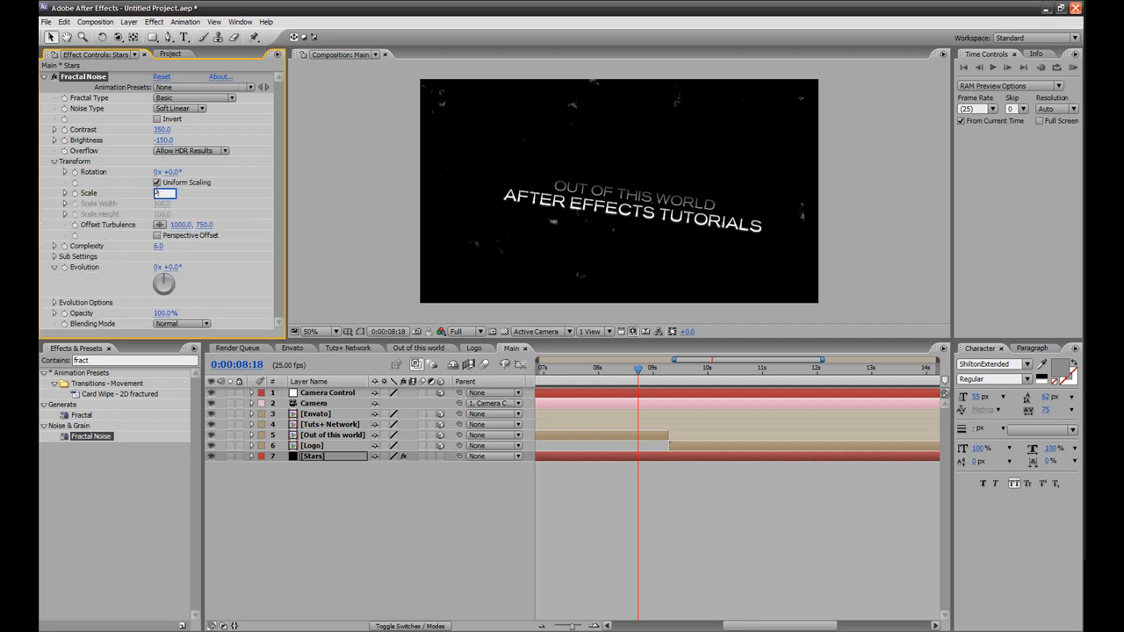
key("Return")
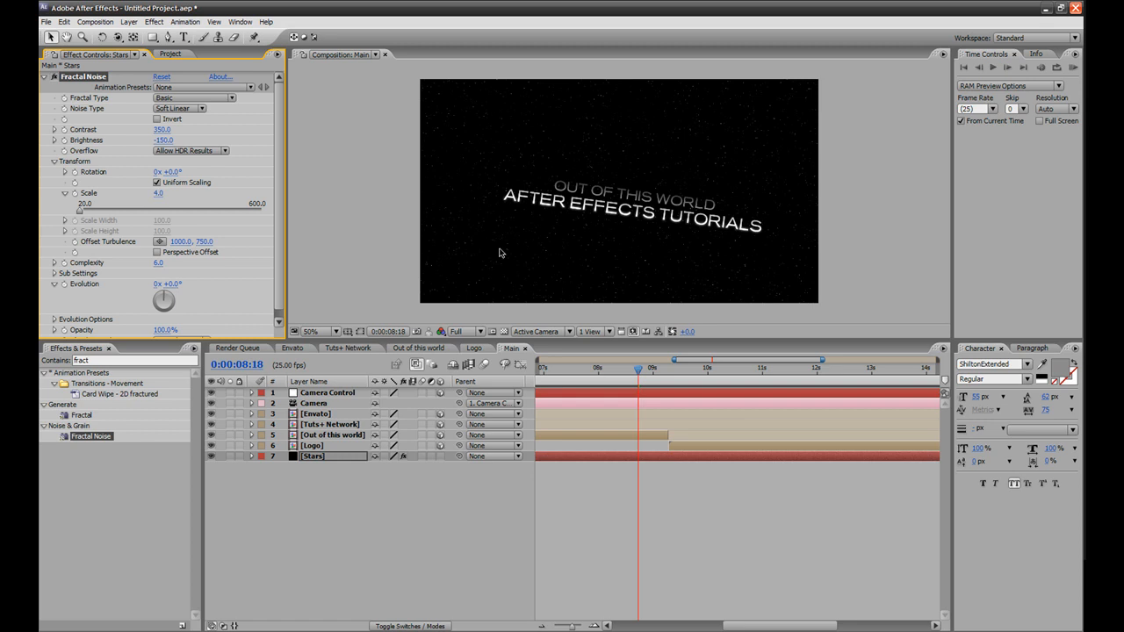
key("slash")
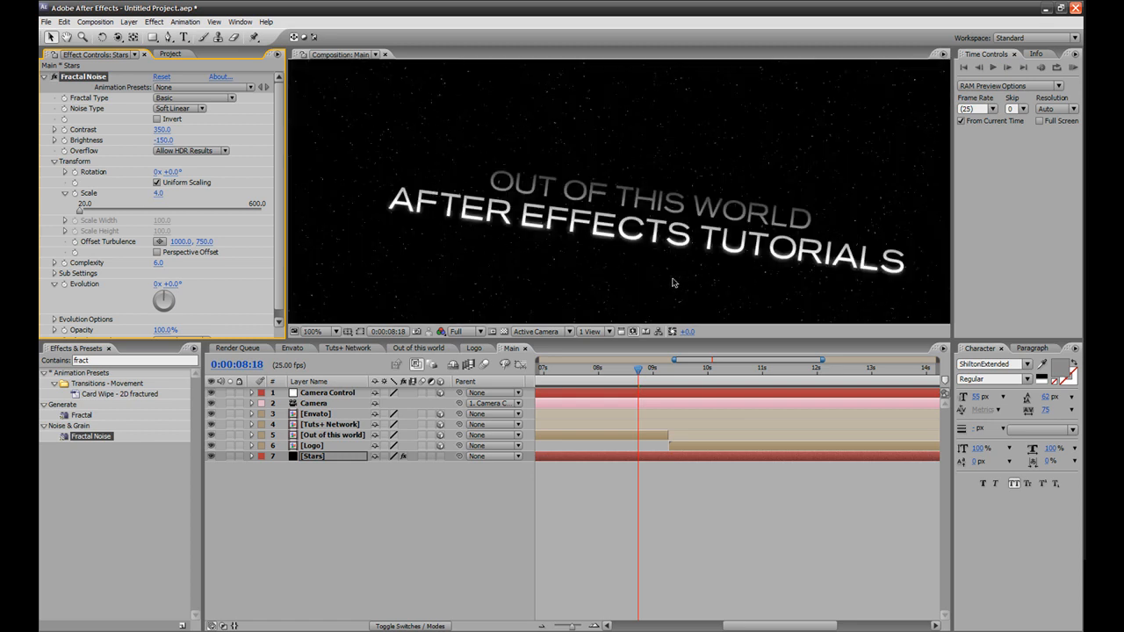
key("comma")
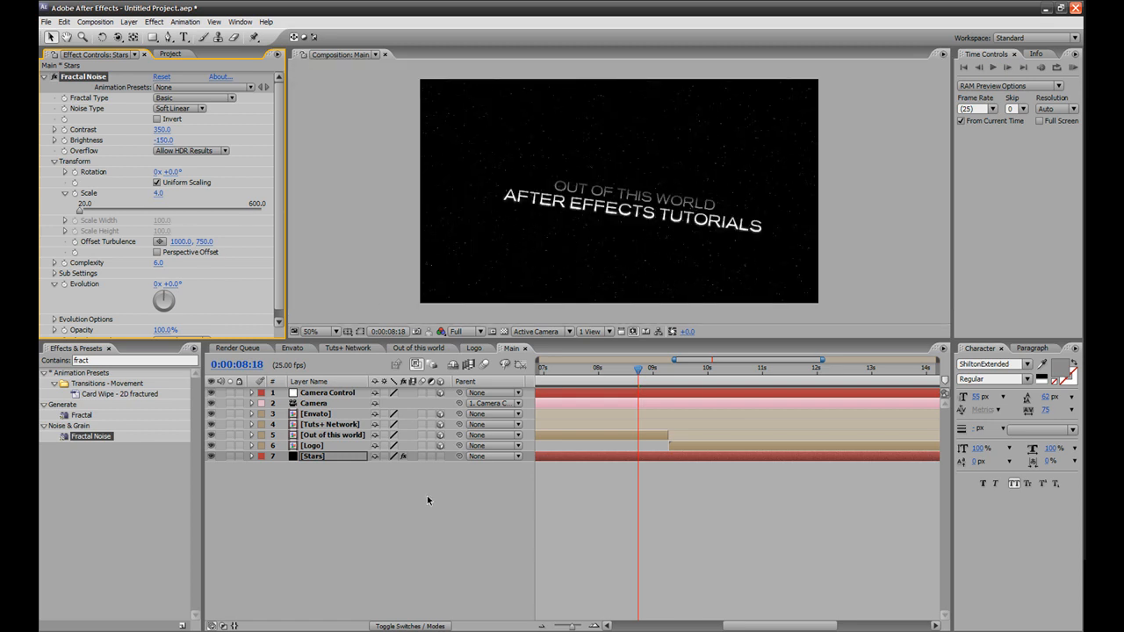
Make Stars a 3D layer and scrub through the Tuts+ Network title to check the star field against the camera move.
left_click(440, 458)
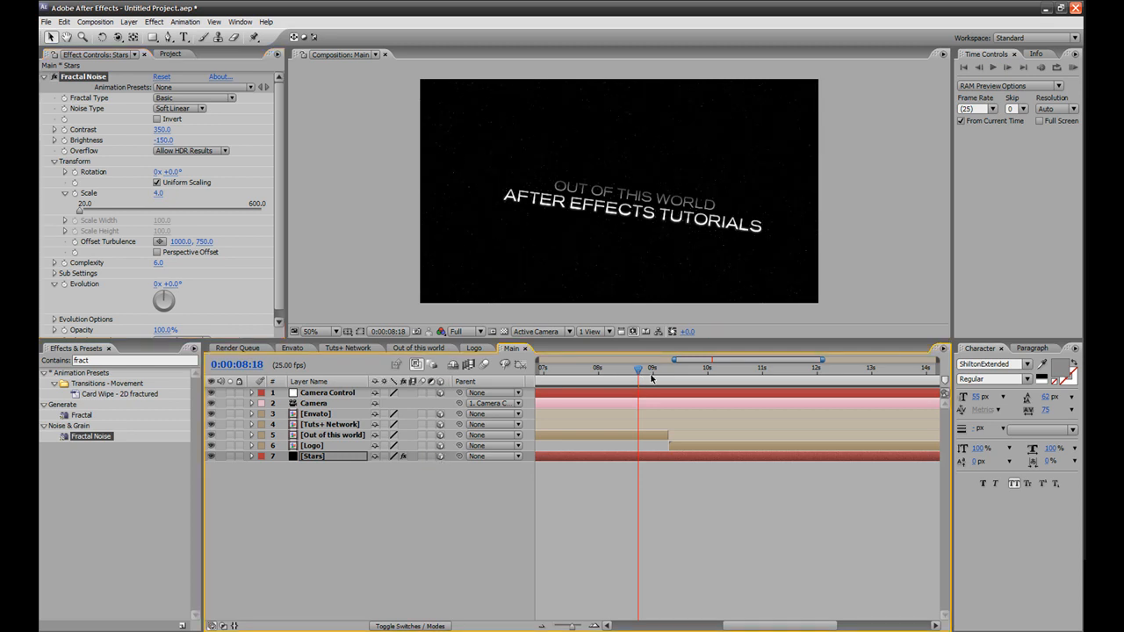
key("period")
left_click_drag(635, 376, 684, 379)
key("comma")
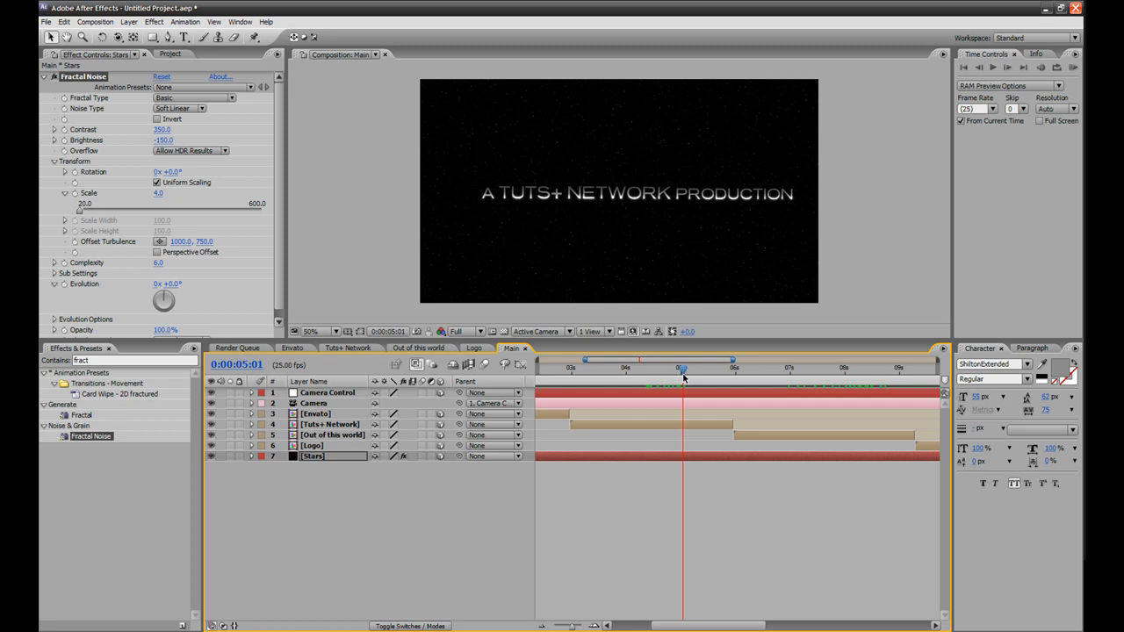
left_click_drag(684, 379, 597, 385)
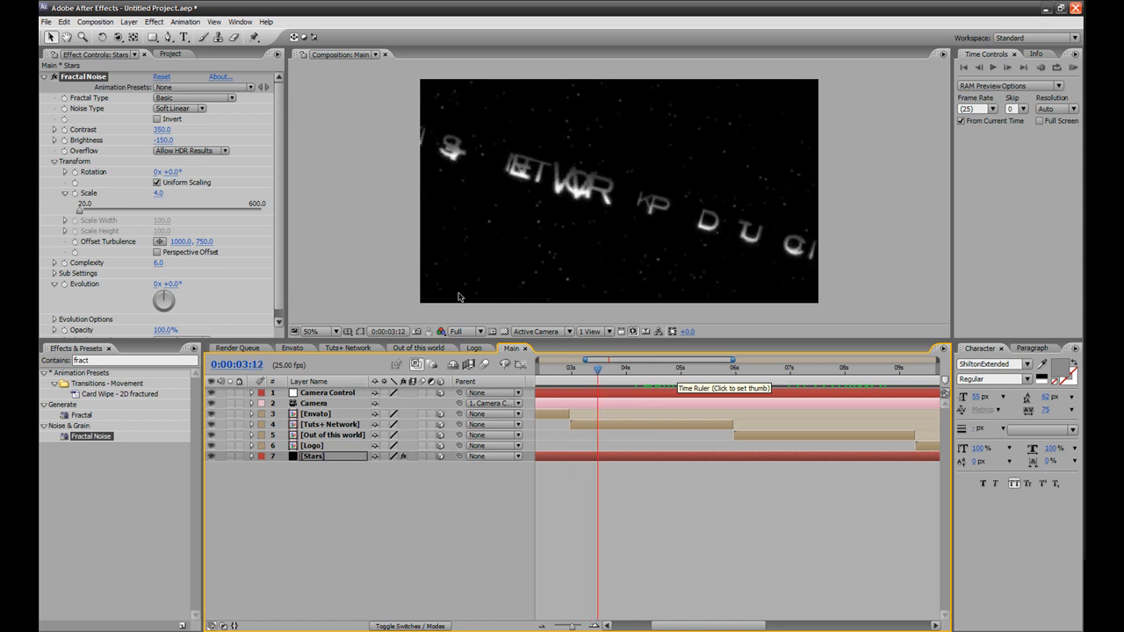
Open the Import File dialog for adding footage to the project.
left_click(171, 53)
left_click(134, 291)
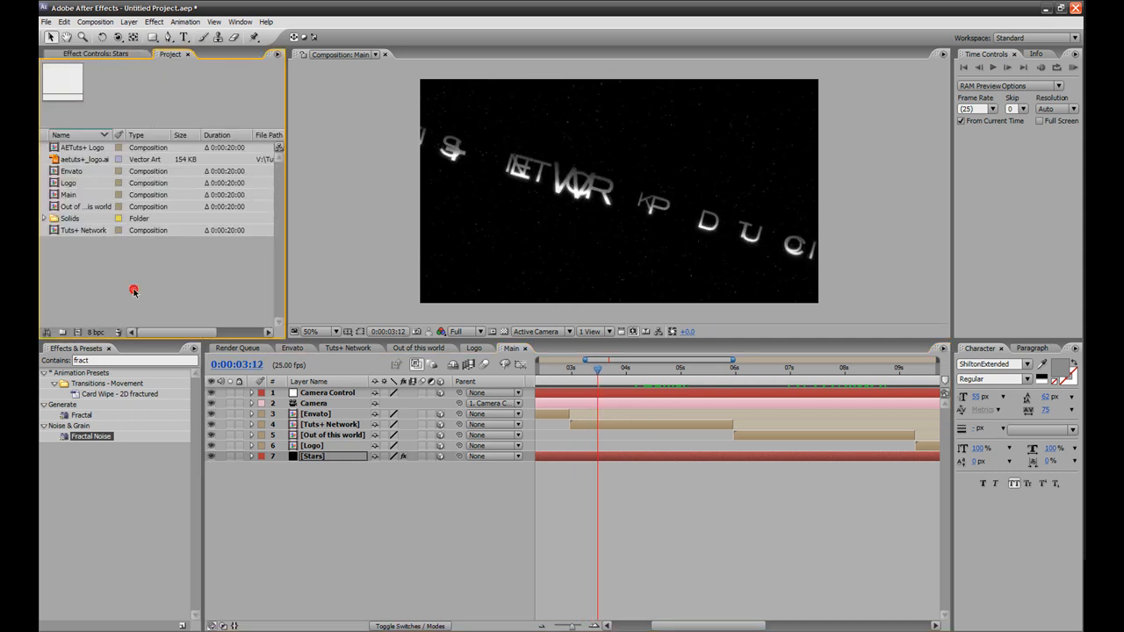
double_click(134, 293)
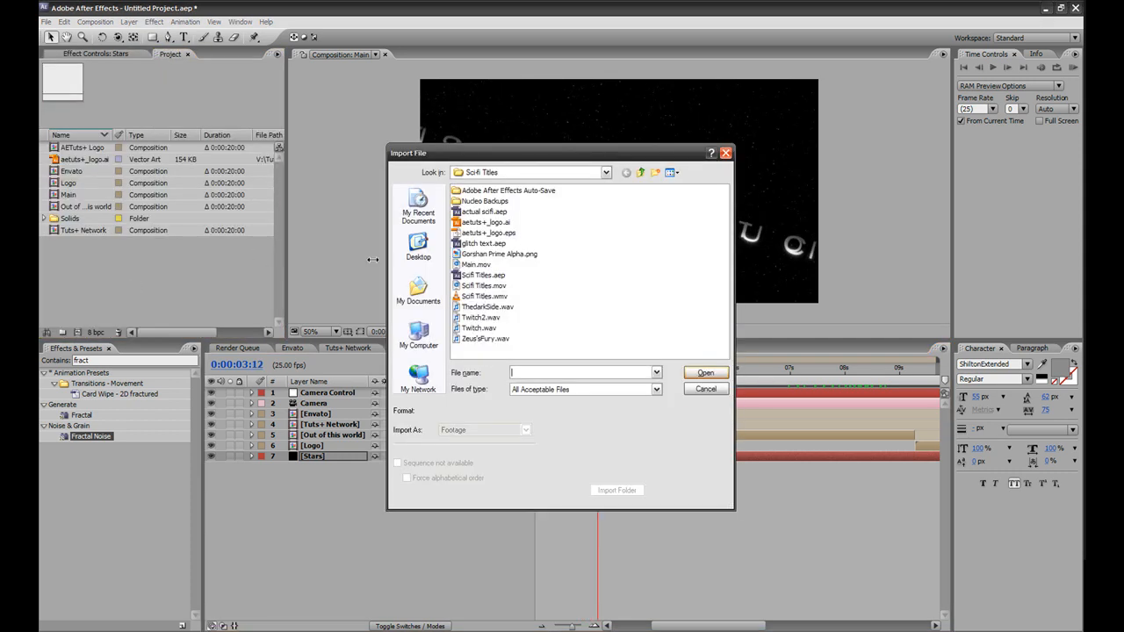
Import Gorshan Prime Alpha.png and place it in the Main composition directly above the Stars layer.
double_click(492, 254)
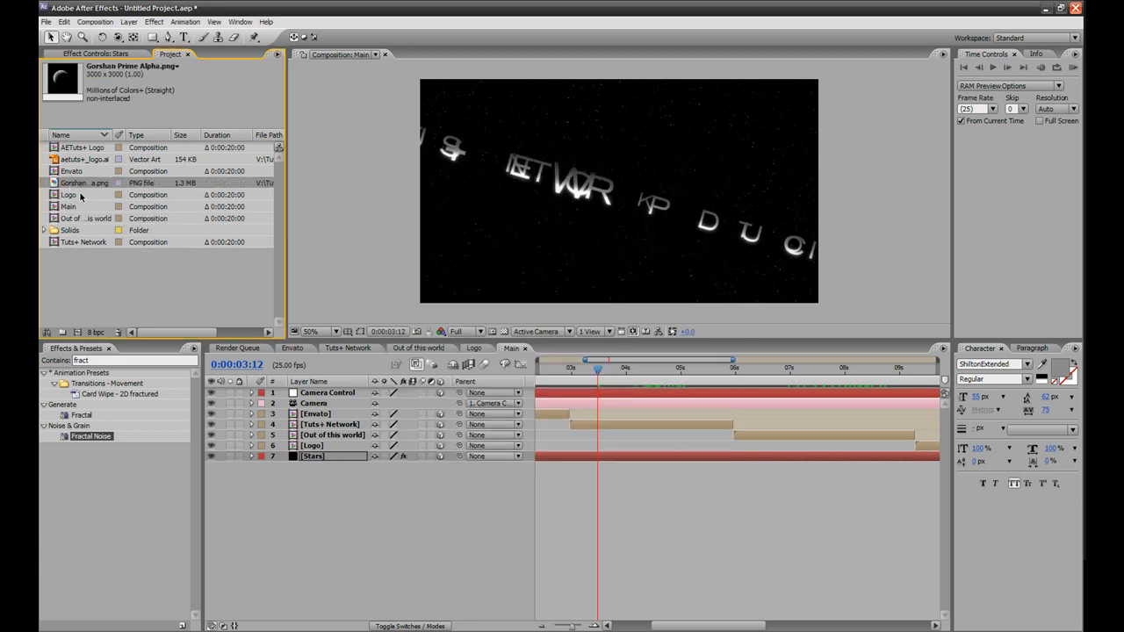
left_click_drag(600, 373, 661, 374)
left_click_drag(89, 188, 349, 457)
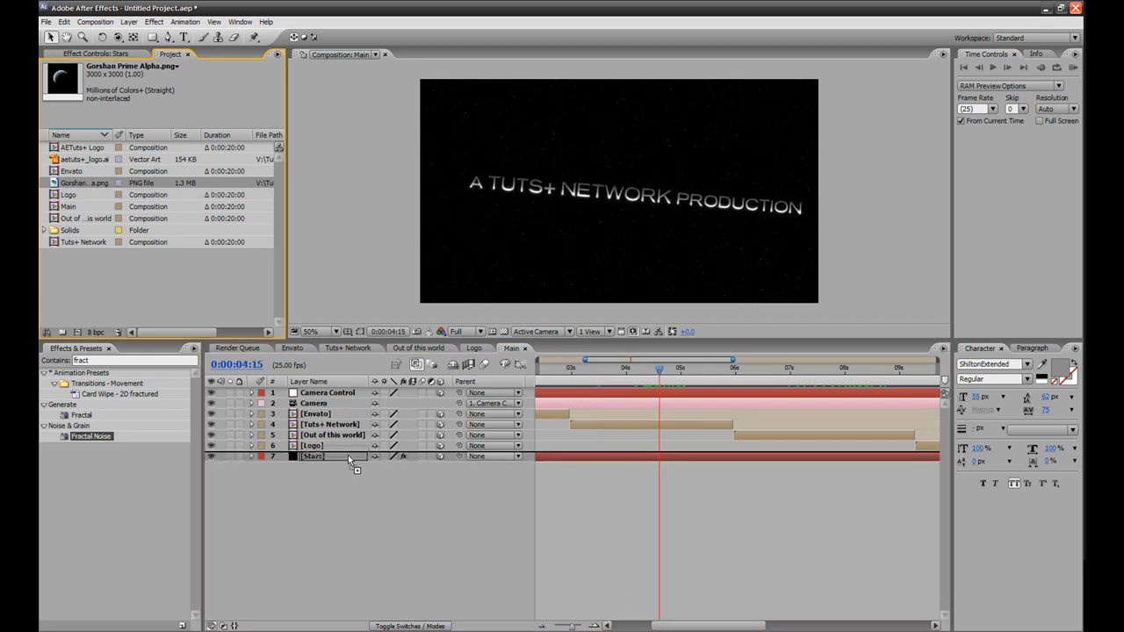
left_click_drag(348, 455, 348, 457)
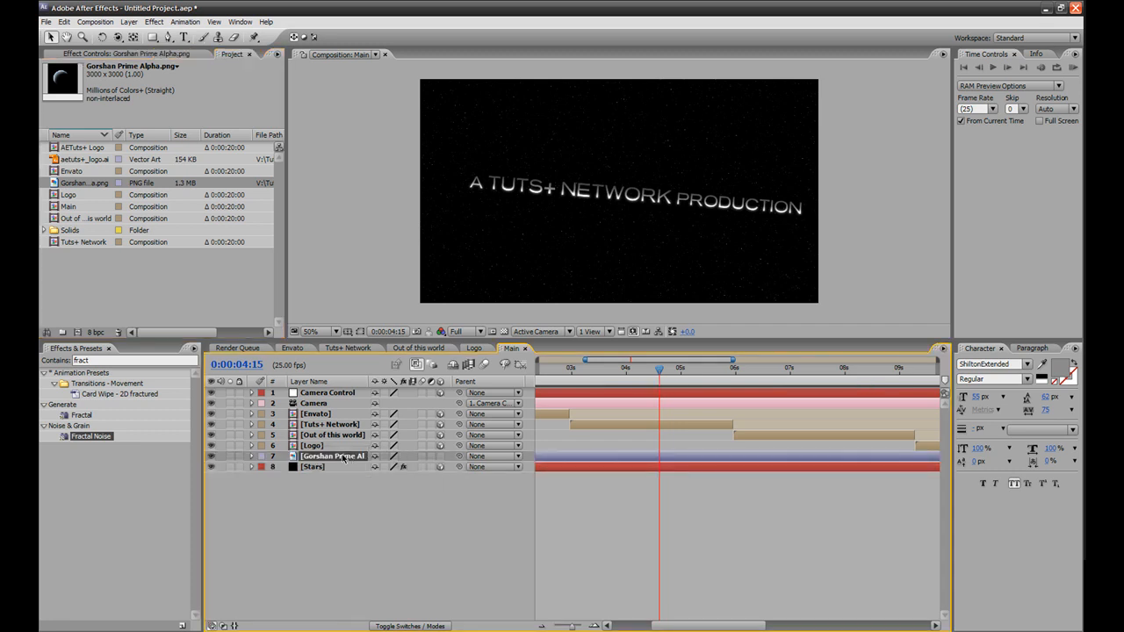
Scale the Gorshan Prime planet layer to 60%.
key("comma")
key("comma")
key("comma")
key("comma")
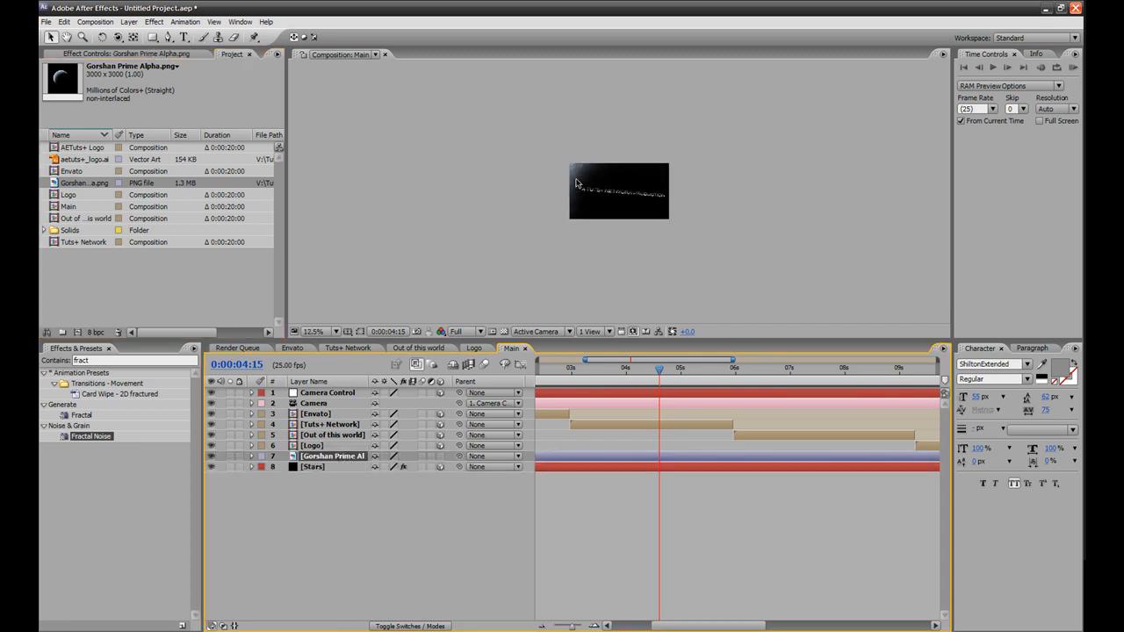
key("s")
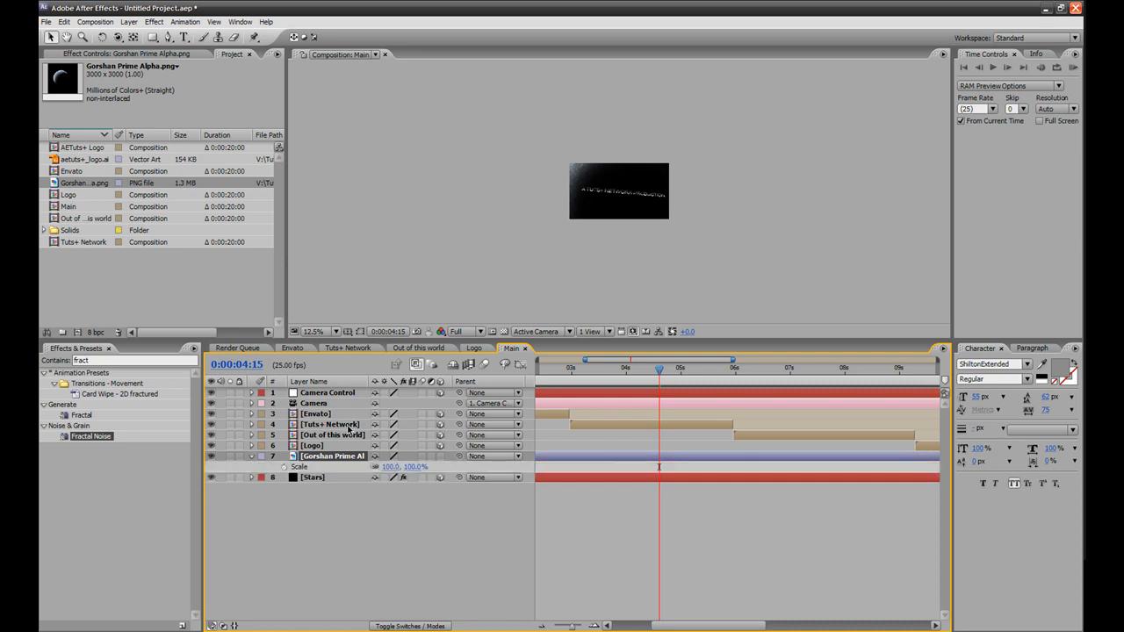
left_click_drag(391, 467, 338, 479)
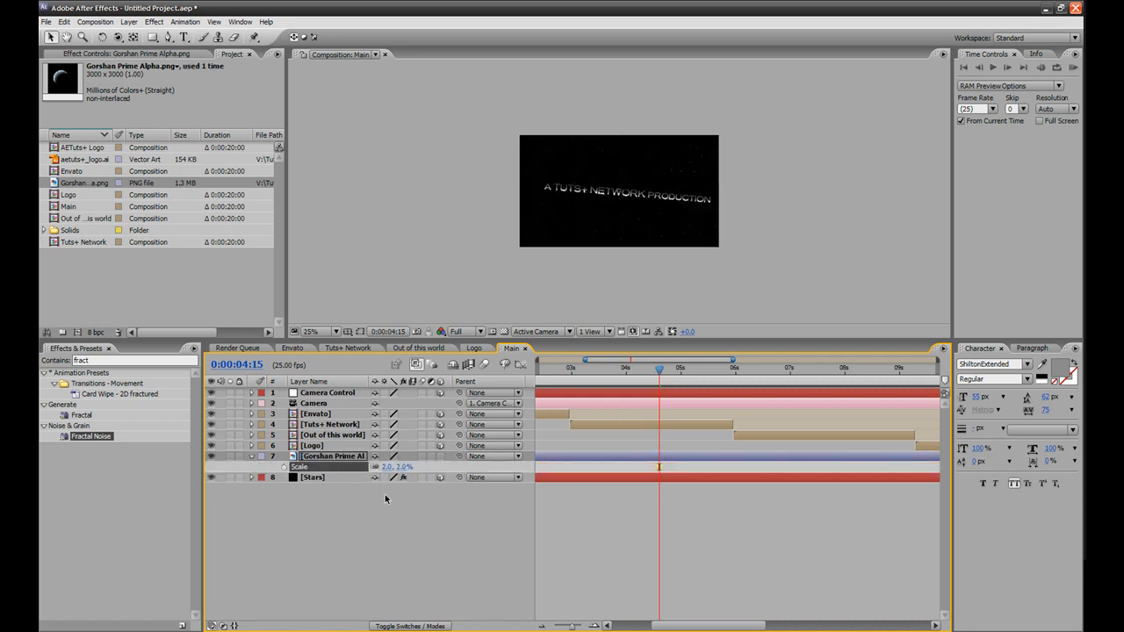
key("period")
key("period")
key("period")
key("period")
left_click(383, 467)
type("60")
key("Return")
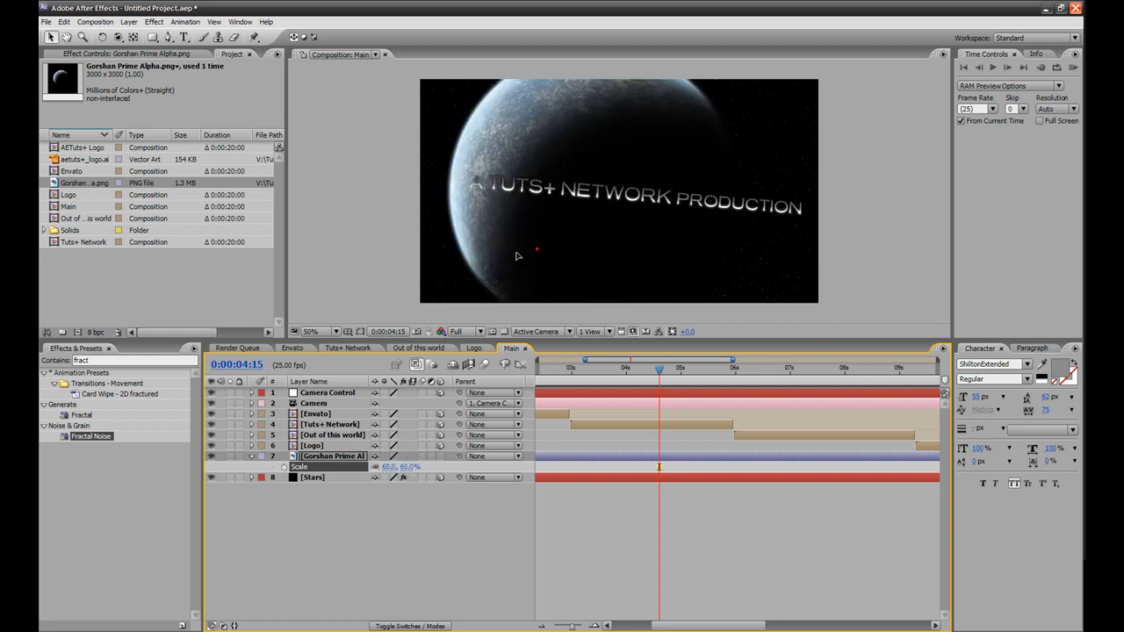
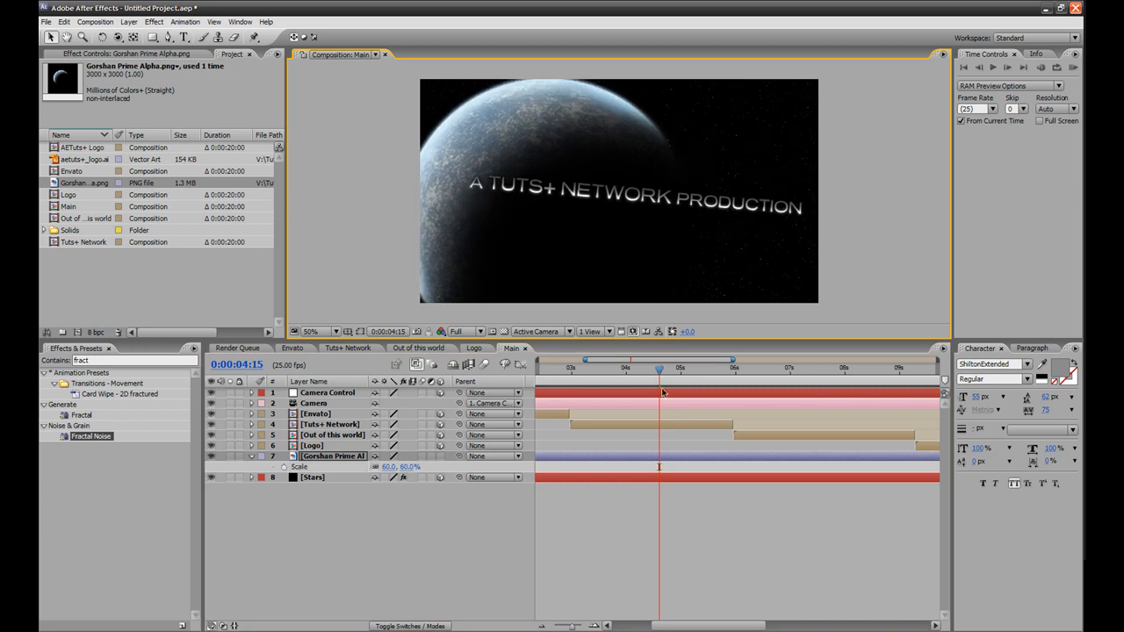
Make the planet layer 3D and trim it to the same time span as the Tuts+ Network layer.
left_click(440, 455)
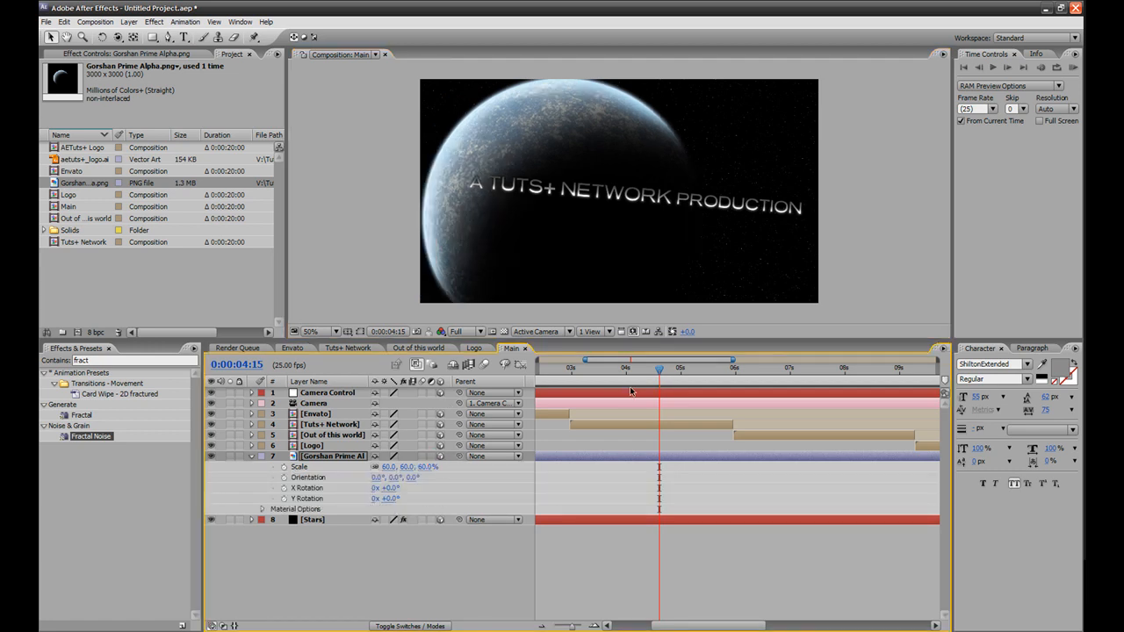
left_click(570, 369)
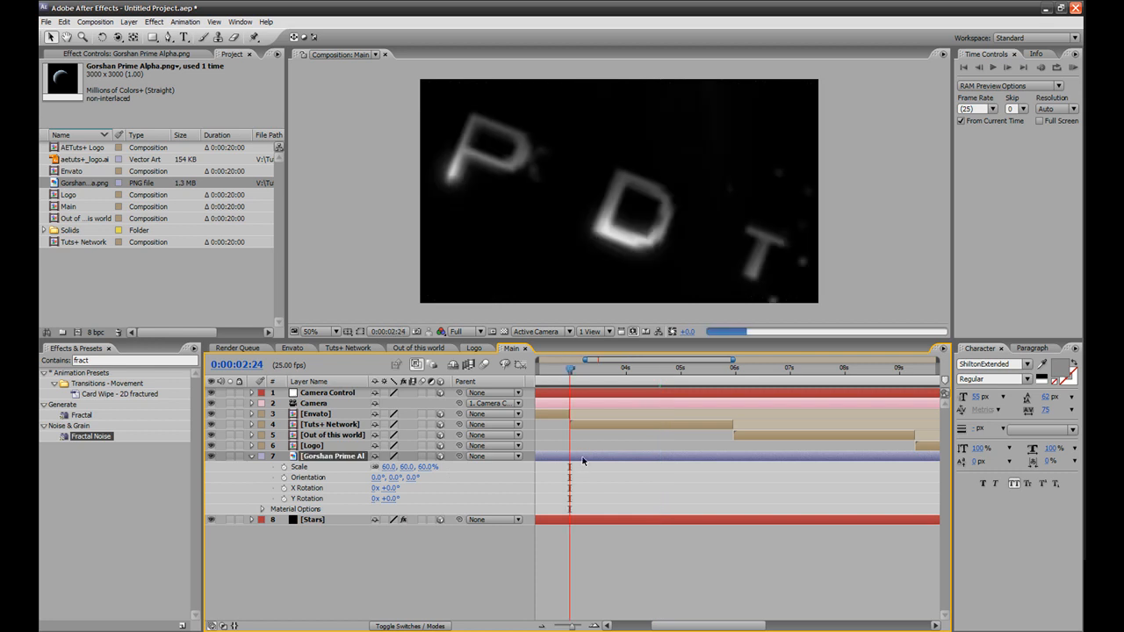
left_click(727, 371)
key("alt+bracketright")
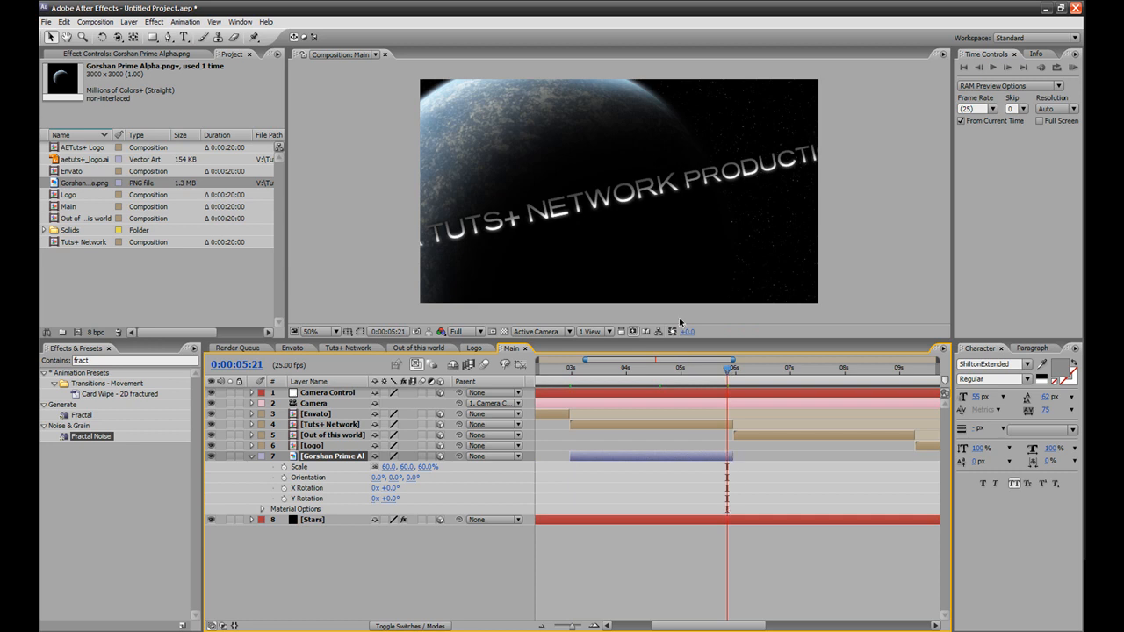
left_click(724, 376)
mouse_move(725, 378)
left_mouse_down()
mouse_move(597, 369)
mouse_move(693, 373)
mouse_move(734, 387)
left_mouse_up()
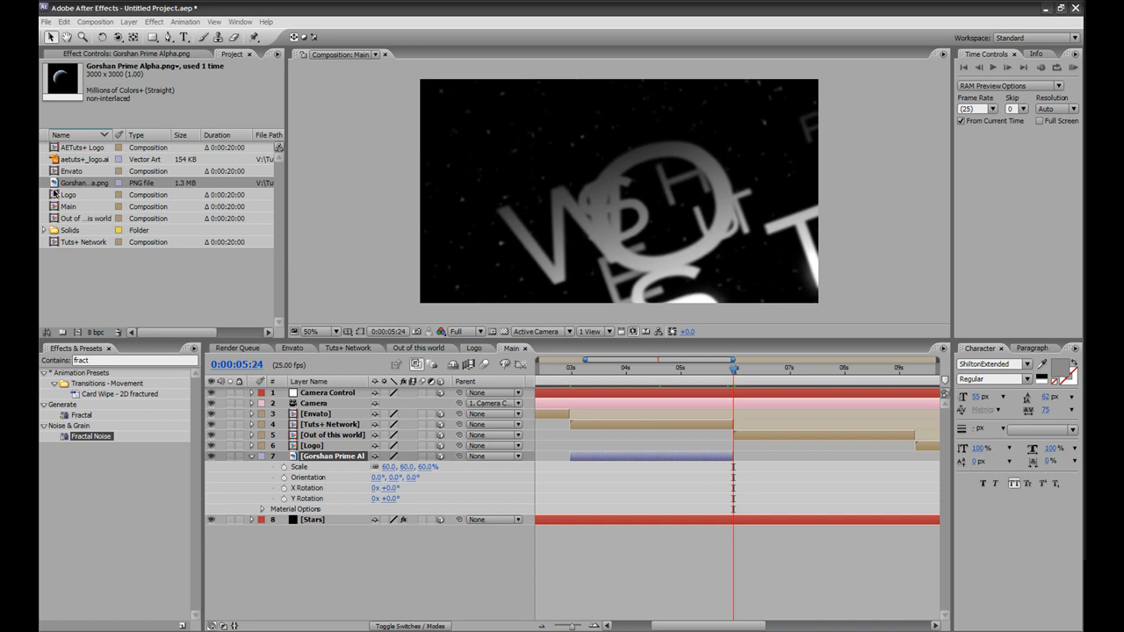
Add a second Gorshan Prime layer above the first, make it 3D and trim its start to 0:00:05:24.
left_click_drag(74, 186, 360, 461)
left_click(440, 457)
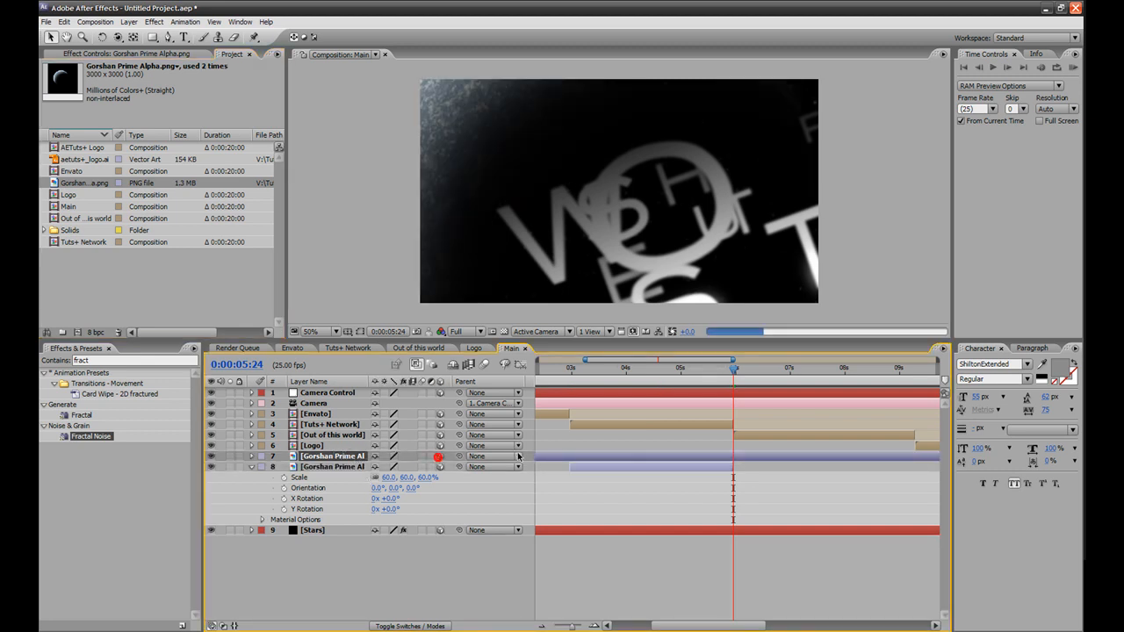
key("alt+bracketleft")
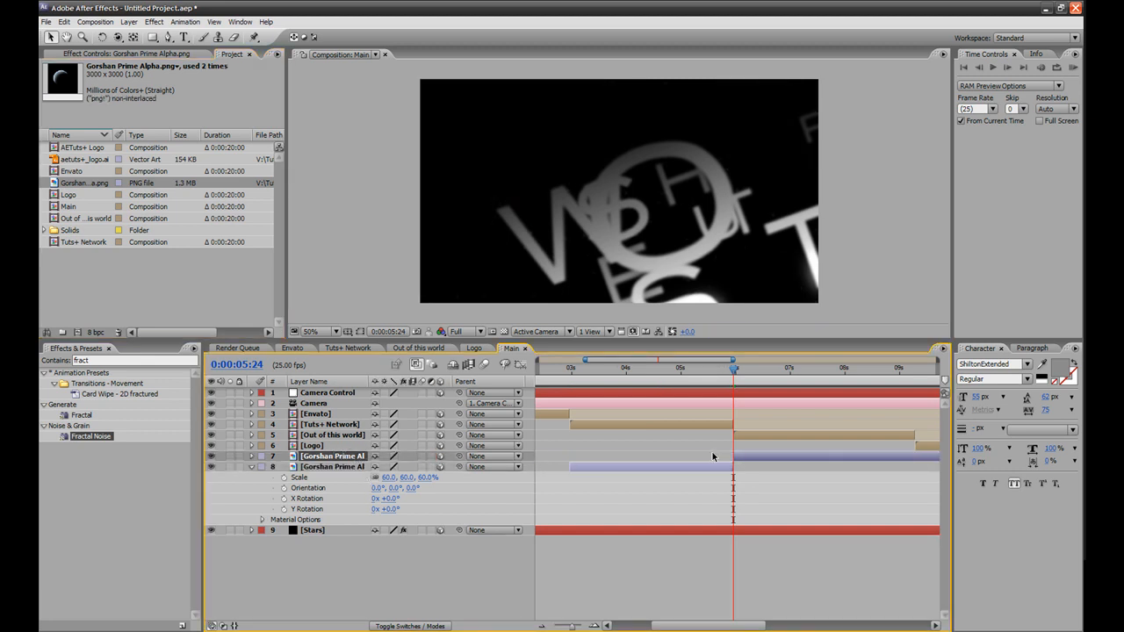
At 0:00:07:17, move the second planet to the frame's lower-left corner, below the After Effects Tutorials title.
left_click_drag(757, 369, 828, 375)
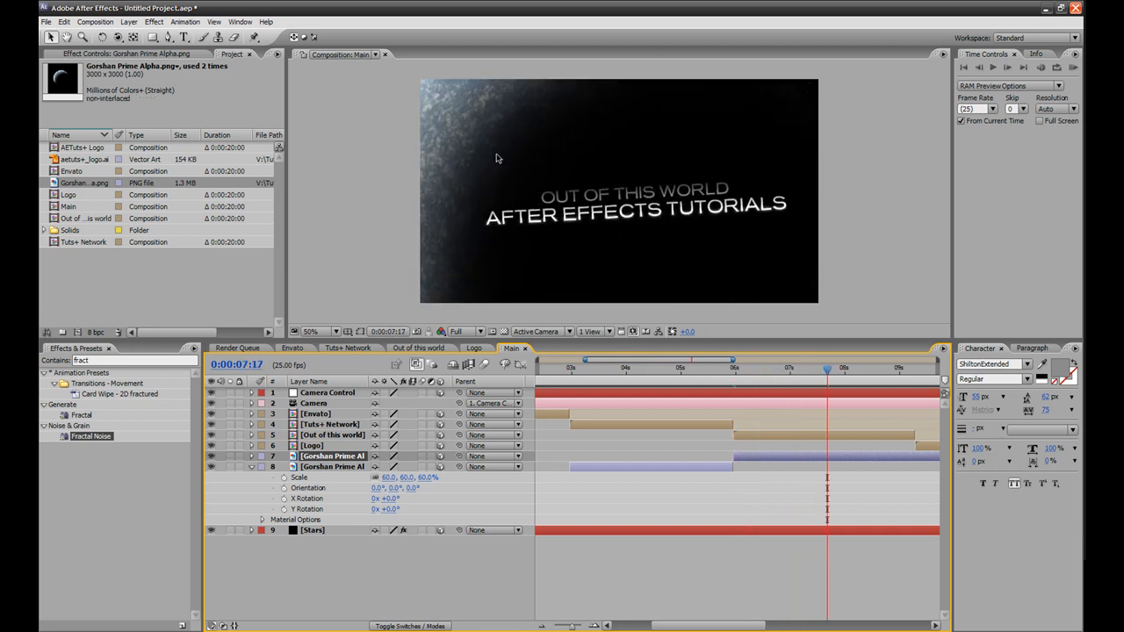
left_click_drag(522, 157, 502, 219)
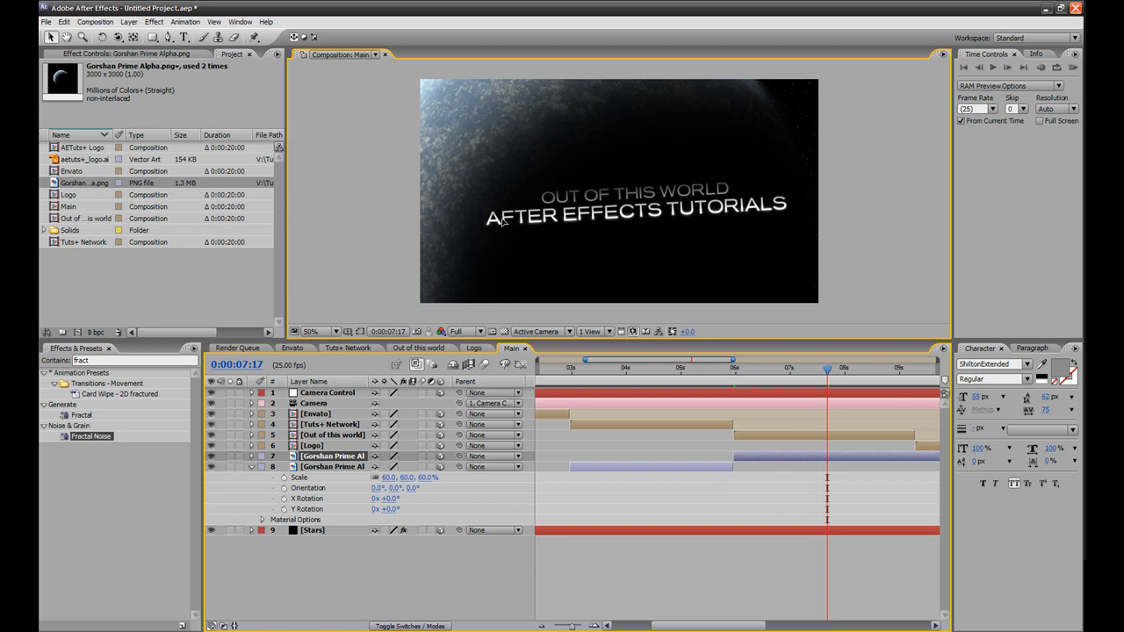
left_click_drag(483, 300, 483, 302)
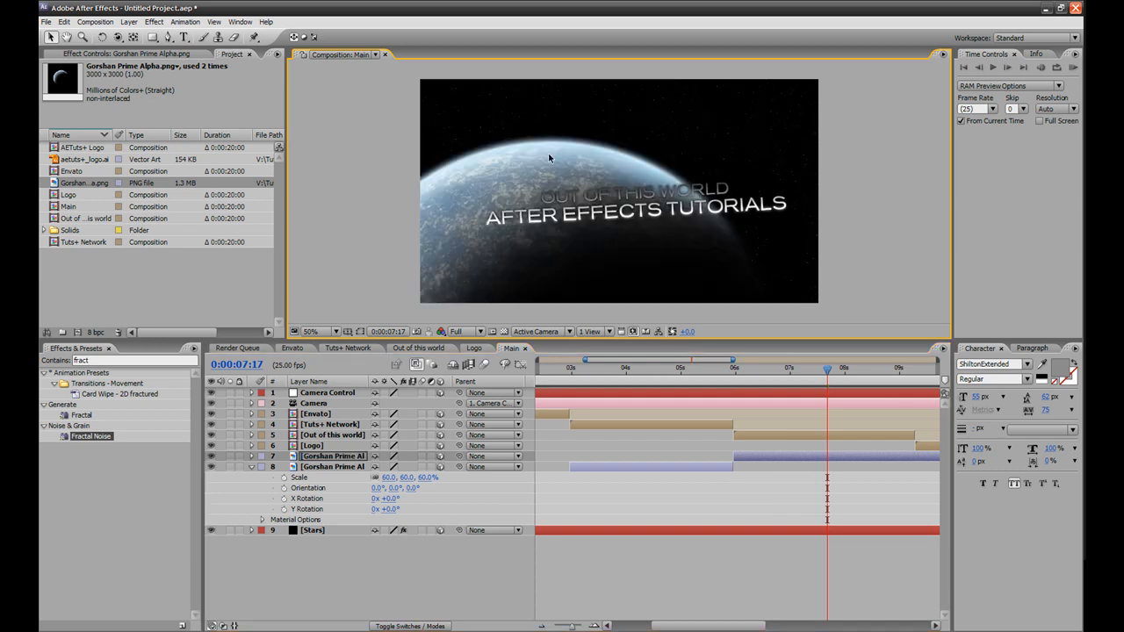
left_click_drag(546, 162, 504, 213)
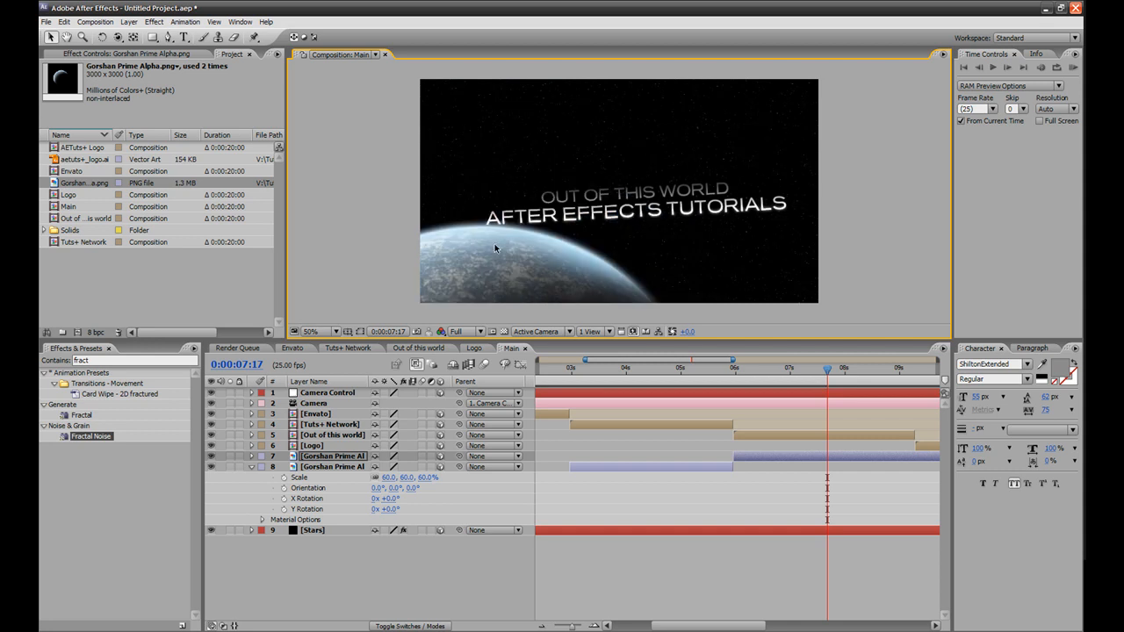
Scale the second planet layer to 120% and reposition it in the lower-left corner of the frame.
key("s")
left_click(391, 467)
type("120")
key("Return")
left_click_drag(482, 262, 488, 291)
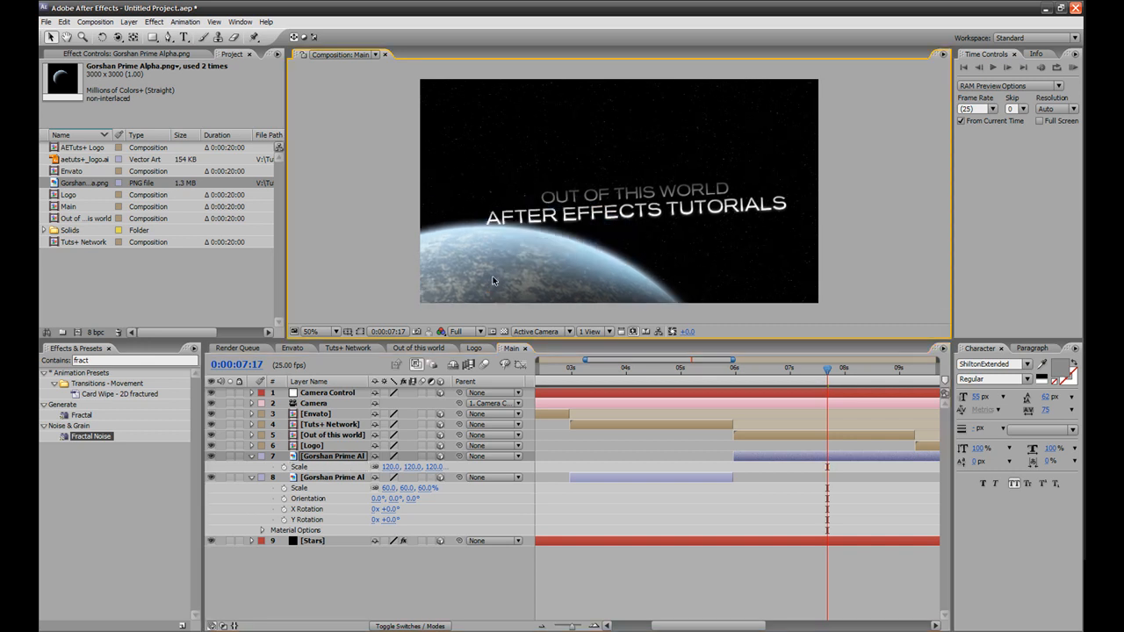
Check the second planet at 0:00:08:10 and trim the layer's end to where the Out of this world layer ends.
left_click_drag(826, 367, 867, 378)
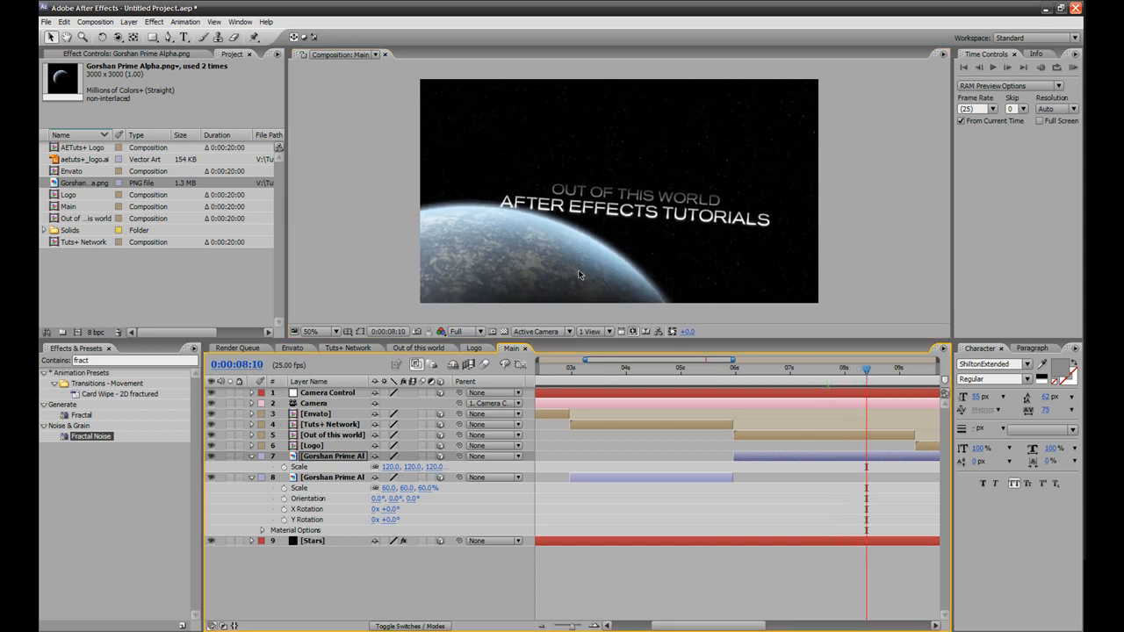
left_click(563, 261)
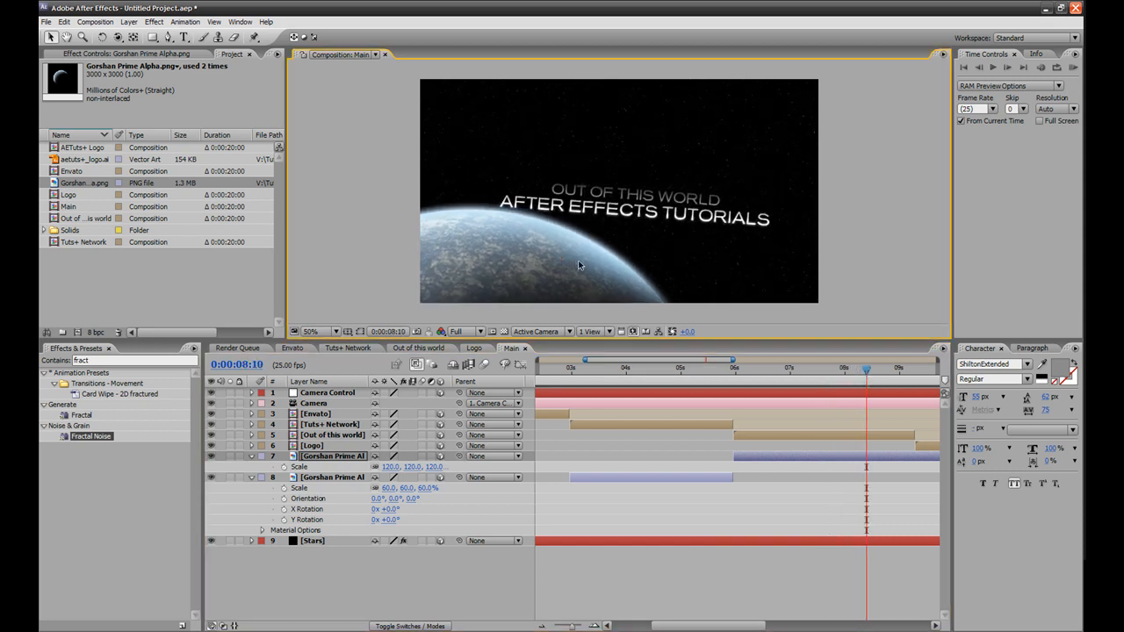
left_click(910, 369)
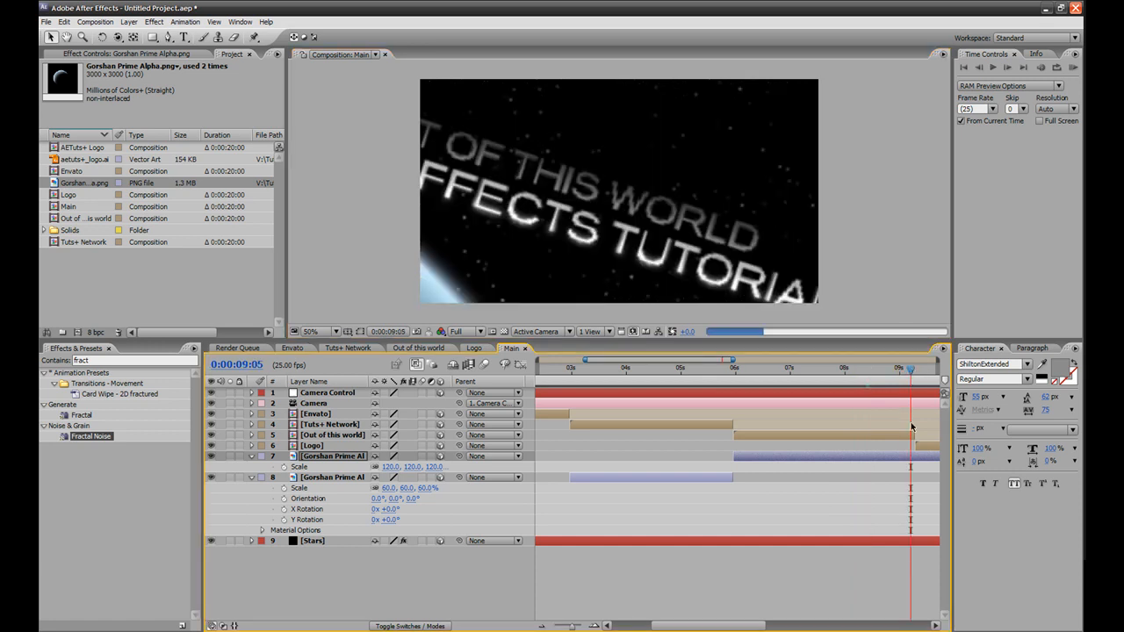
key("alt+bracketright")
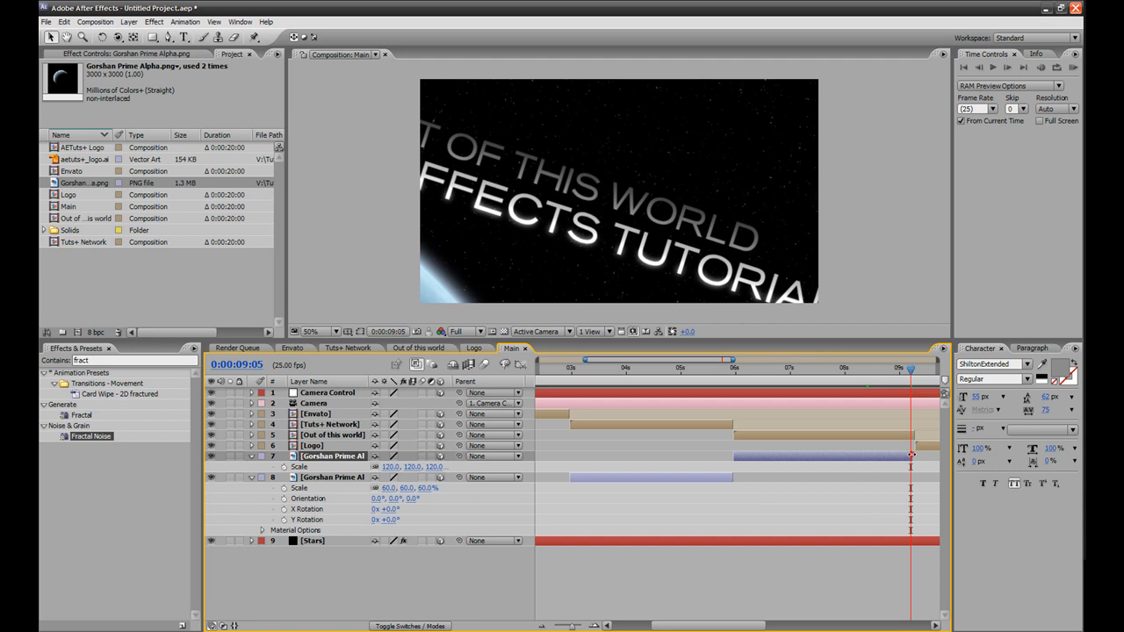
Switch to the Scifi Titles reference video and examine its Out of This World shot with the planet.
left_click_drag(910, 370, 615, 406)
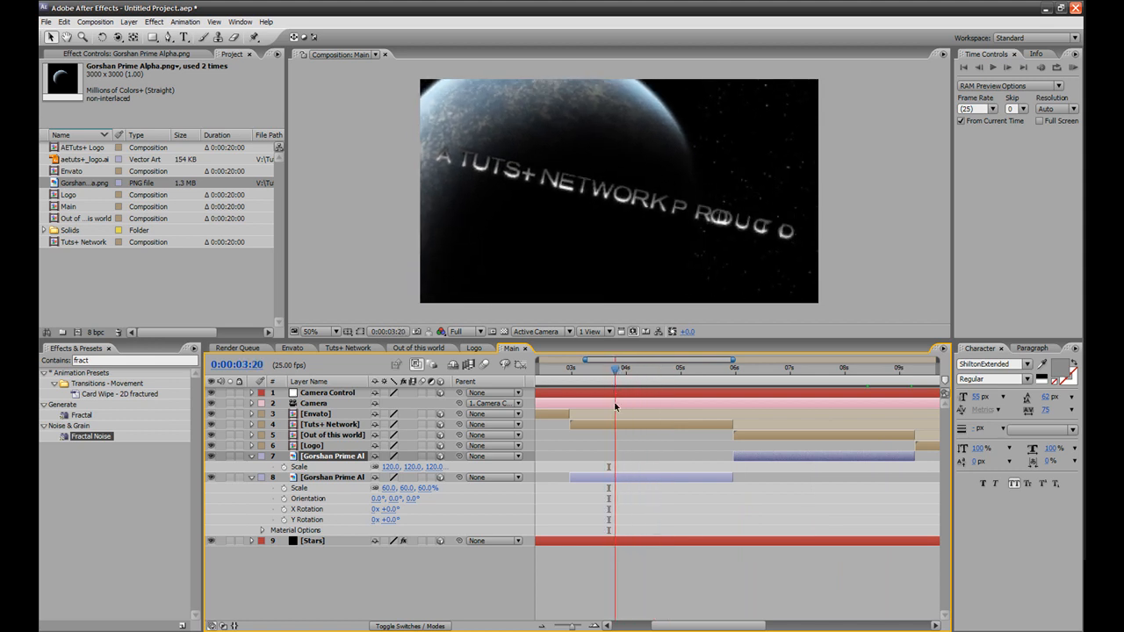
left_click_drag(705, 627, 667, 627)
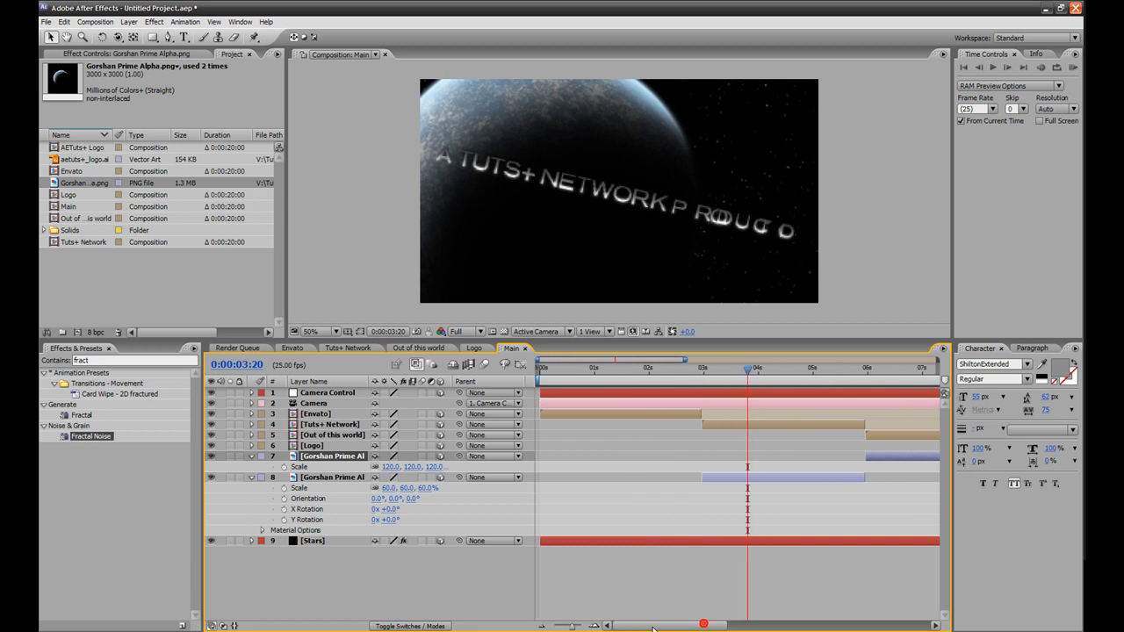
left_click(597, 631)
left_click_drag(352, 564, 609, 565)
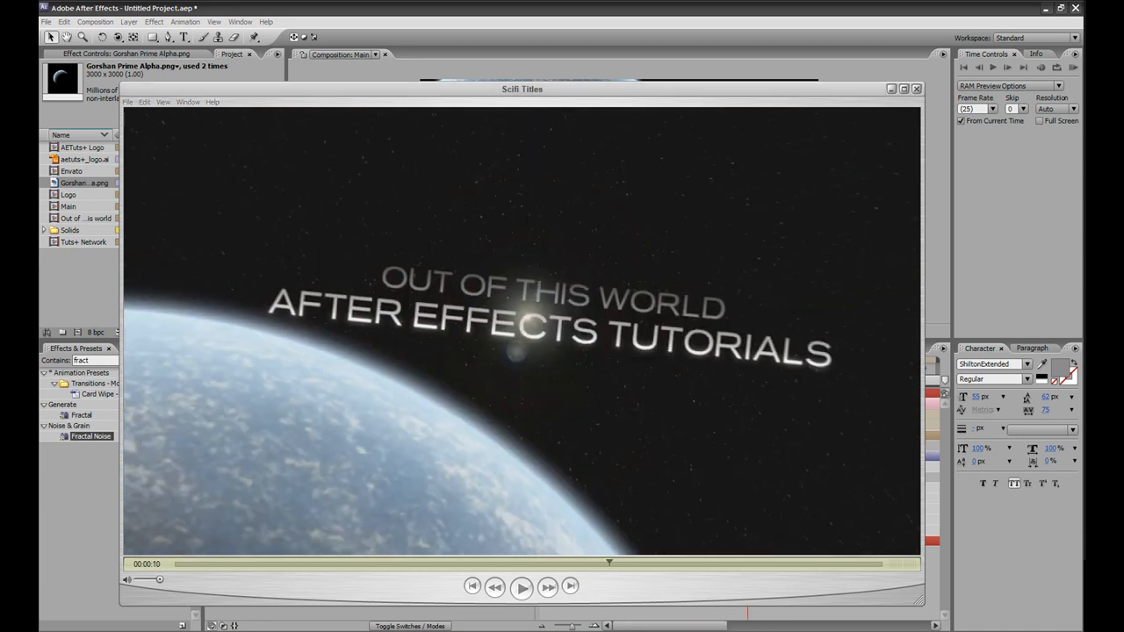
left_click(625, 615)
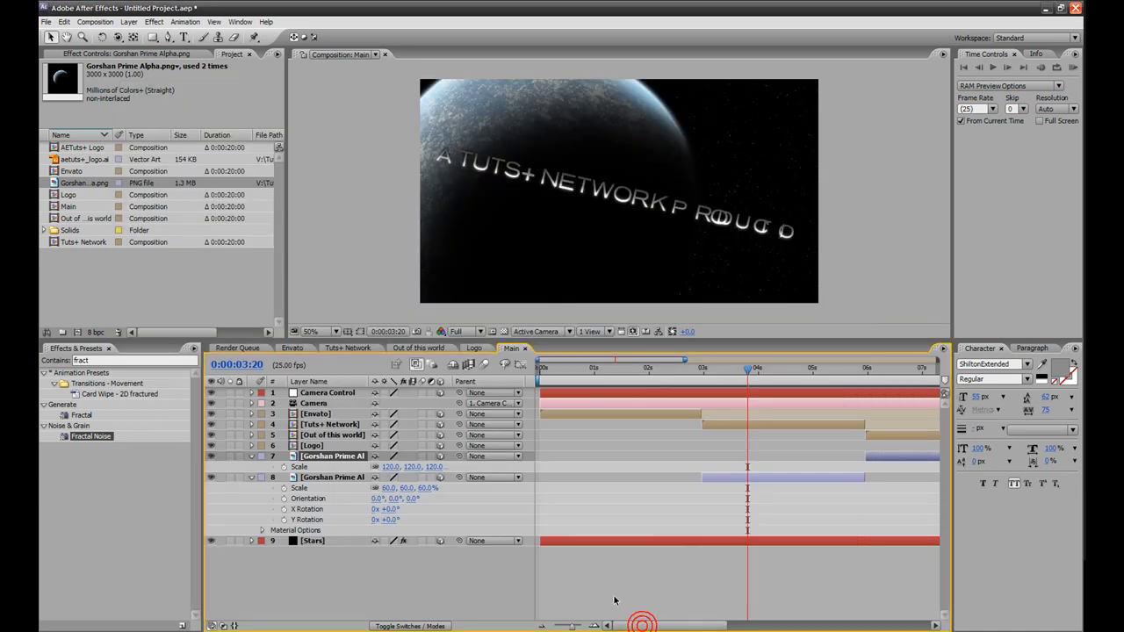
Compare the Envato and Tuts+ Network shots in the Main composition with the planet shot in the Scifi Titles video.
left_click(591, 370)
left_click_drag(590, 371, 592, 373)
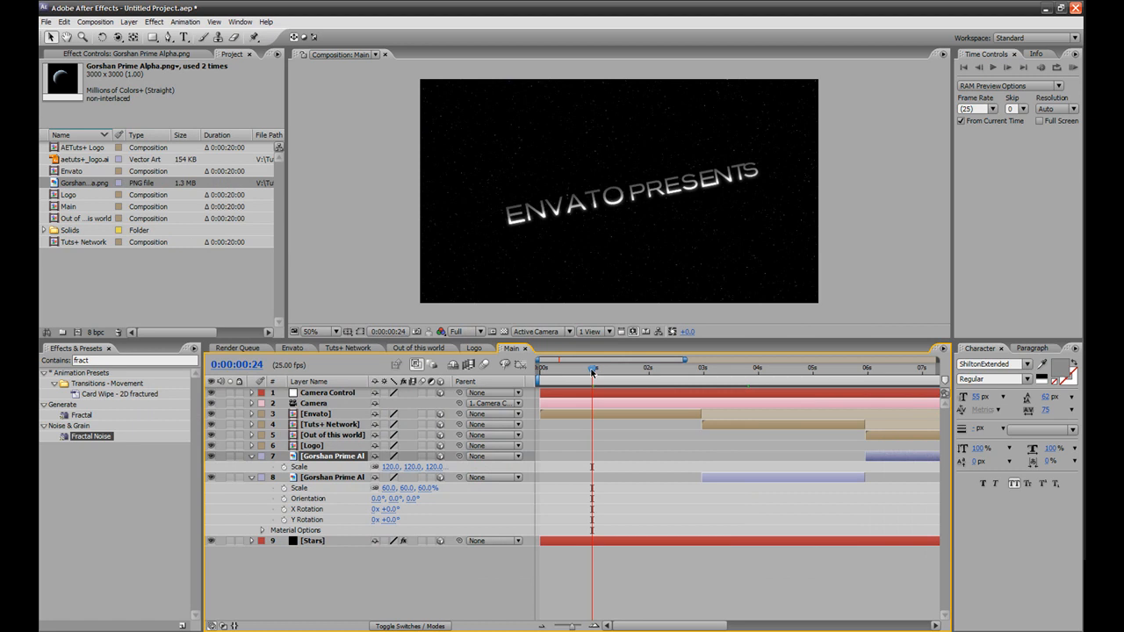
left_click(740, 631)
left_click(507, 563)
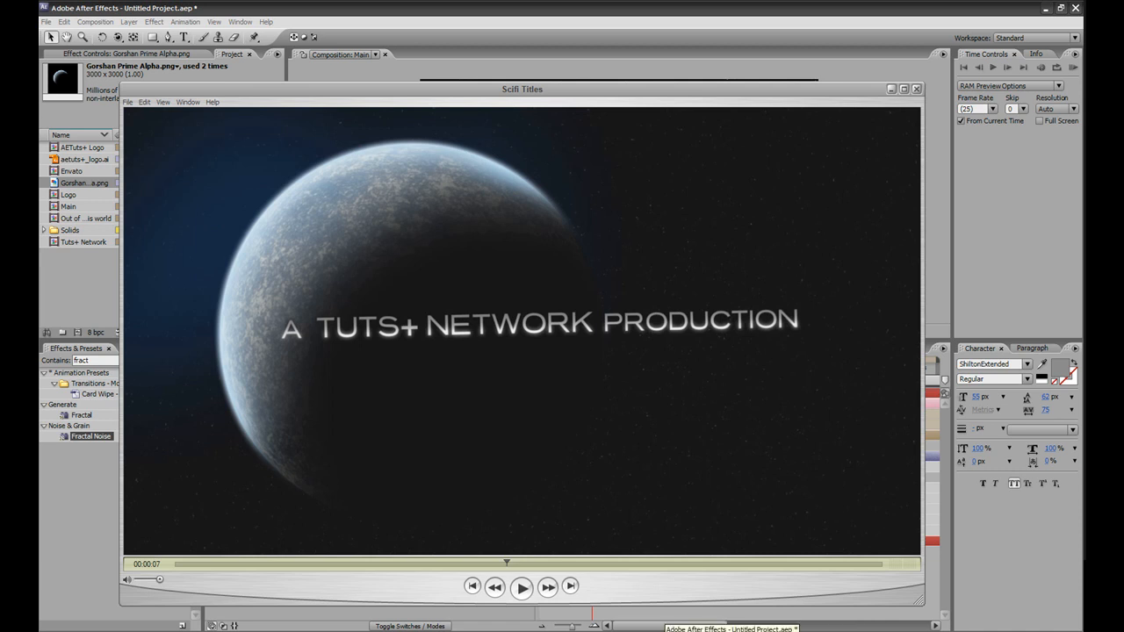
left_click(668, 625)
left_click(736, 379)
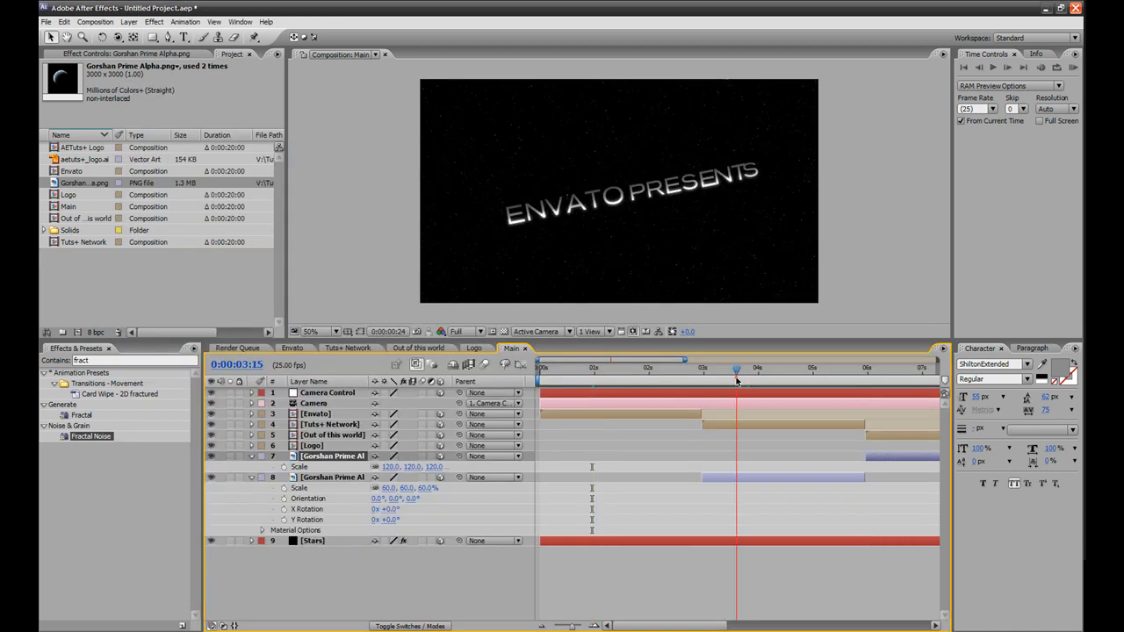
key("space")
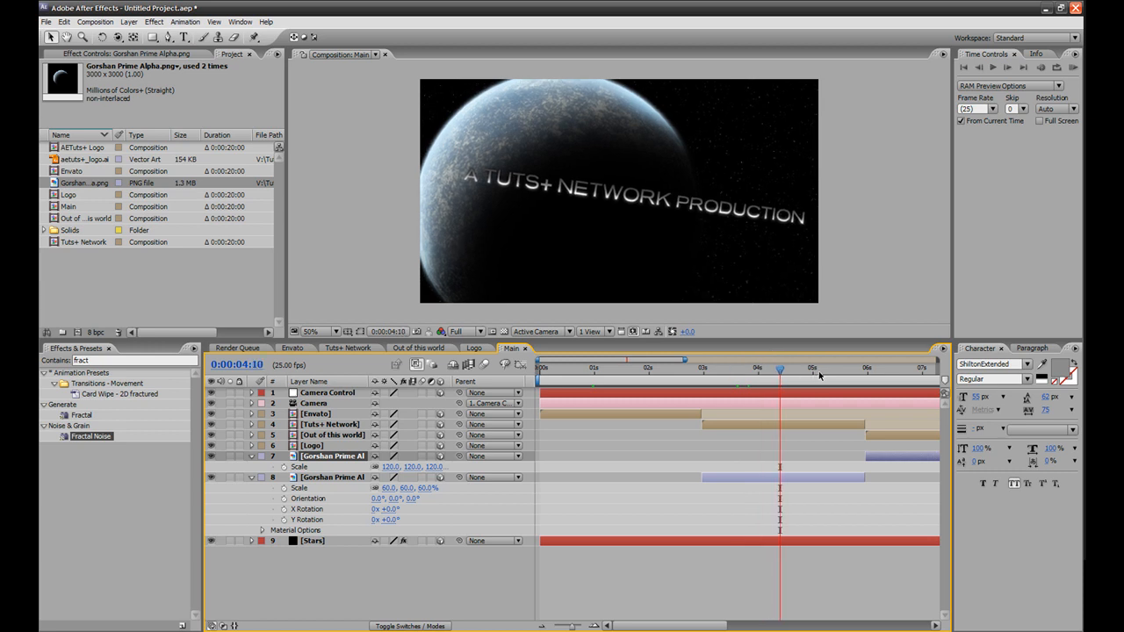
left_click(819, 376)
Create a composition-sized dark blue solid named Blue Fog.
left_click(131, 22)
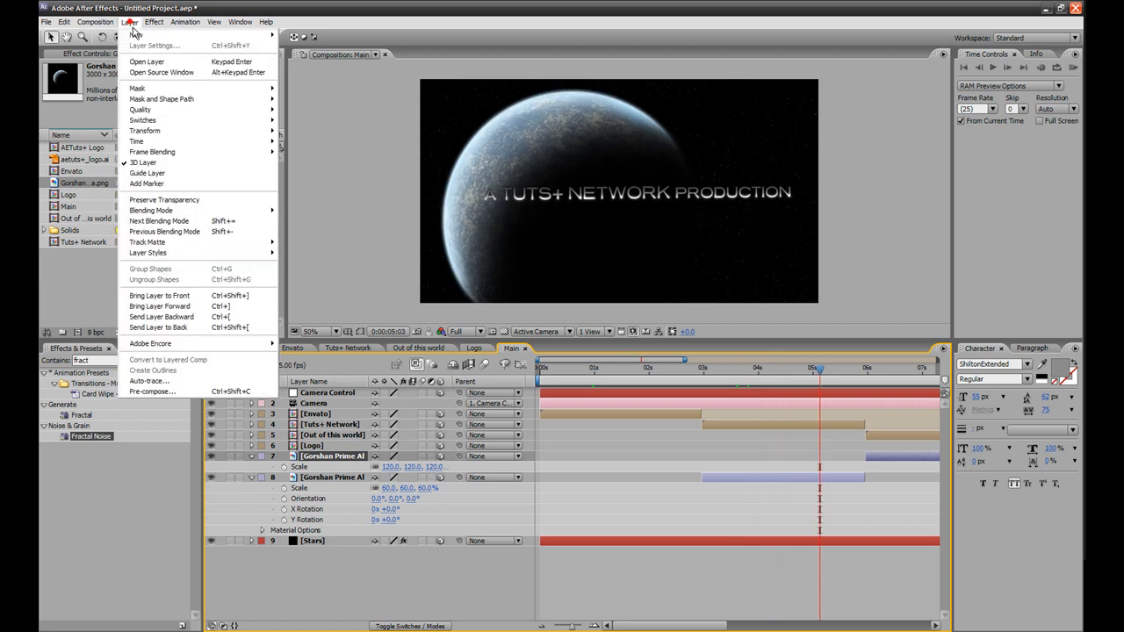
mouse_move(141, 35)
left_click(303, 45)
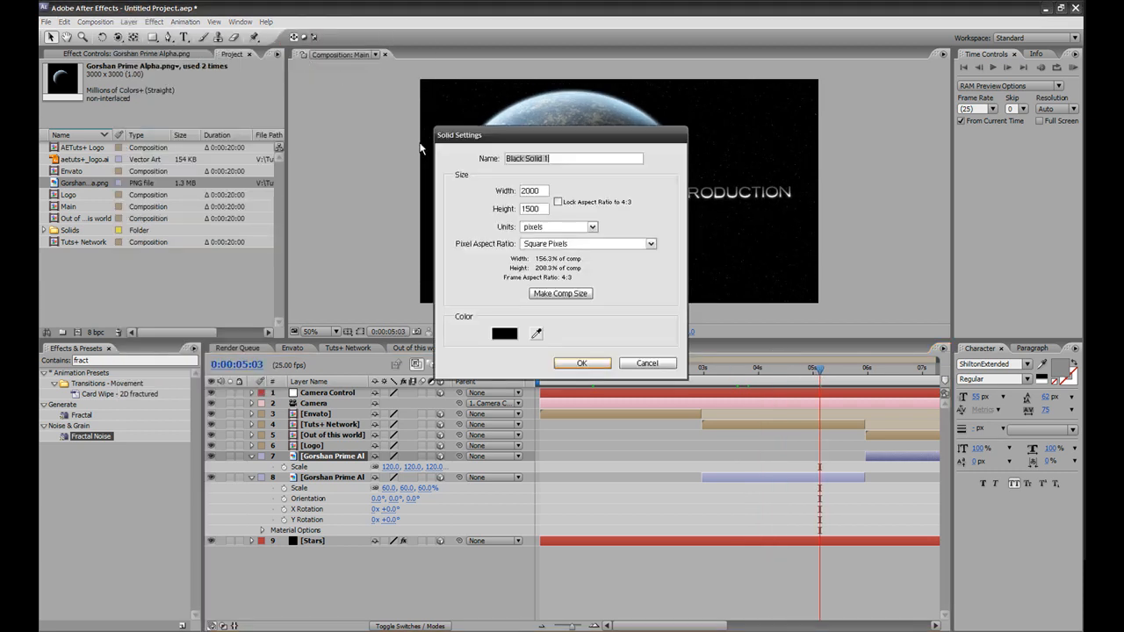
type("Blue Fog")
left_click(497, 334)
left_click(624, 351)
left_click_drag(655, 369, 613, 396)
left_click(749, 283)
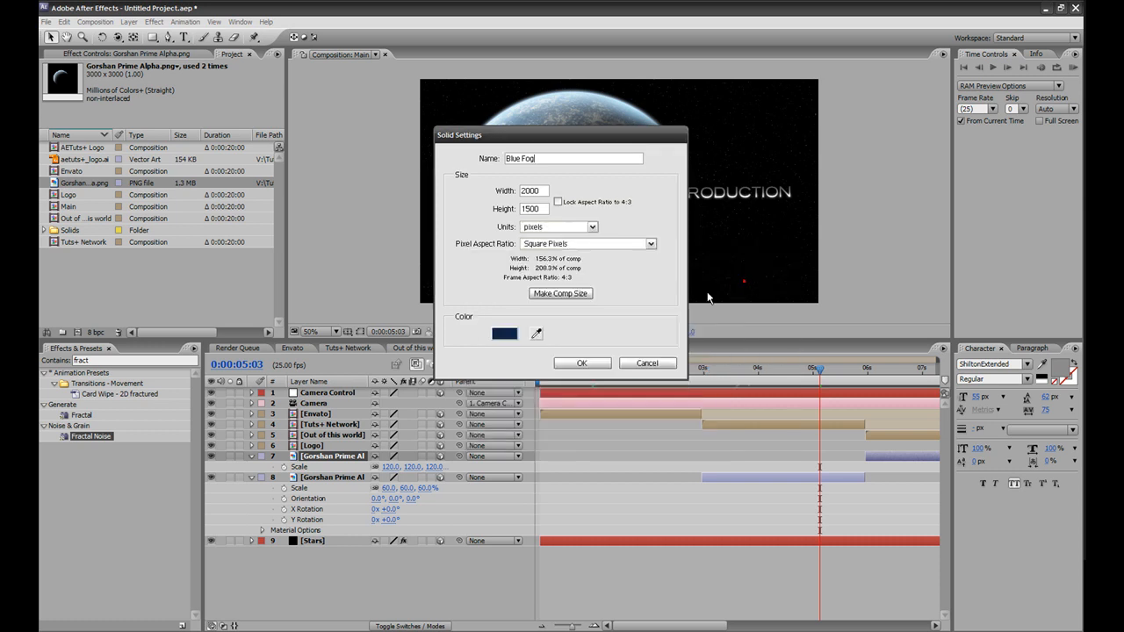
left_click(545, 294)
left_click(581, 363)
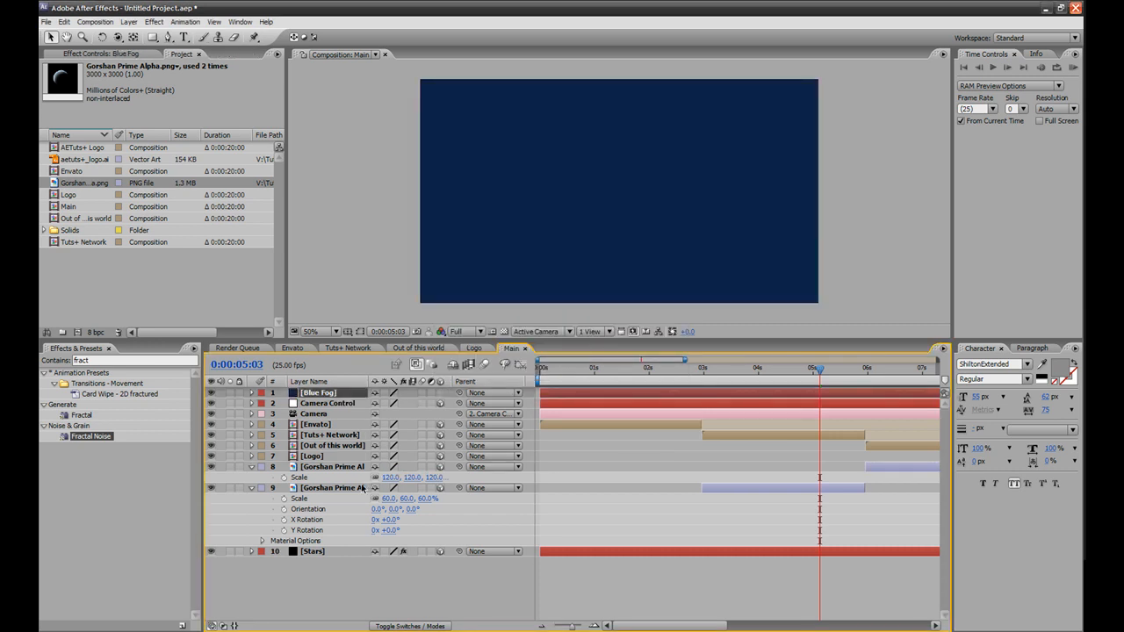
Place Blue Fog as a 3D layer directly above the Tuts+ Network shot's planet layer and shift it up and left over the planet.
left_click(439, 393)
left_click_drag(321, 393, 315, 470)
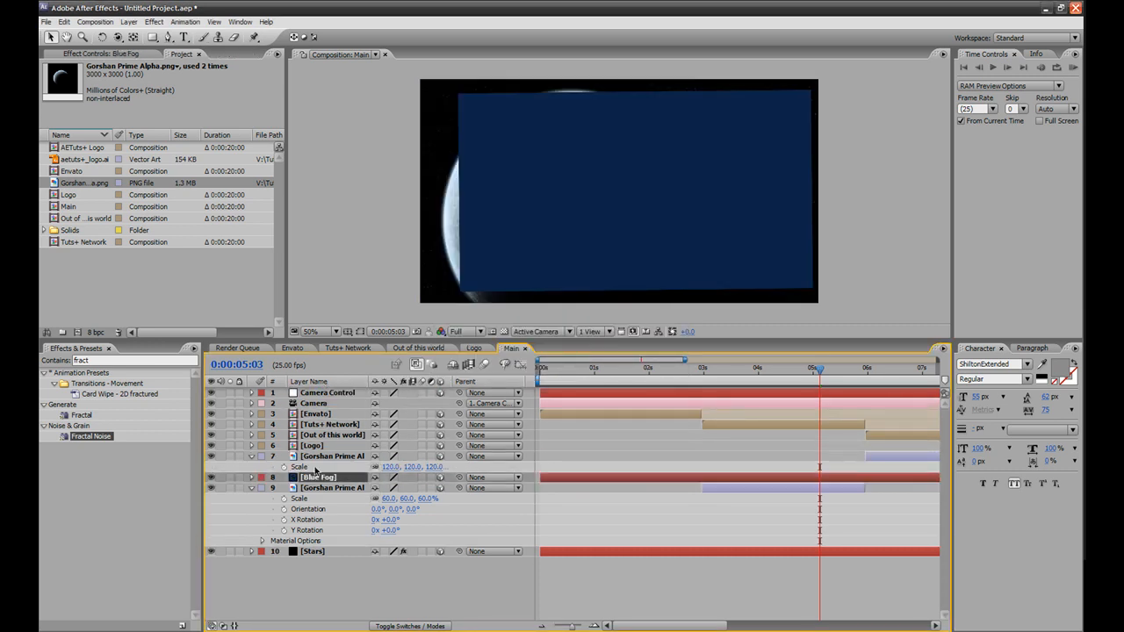
left_click(252, 456)
left_click(252, 478)
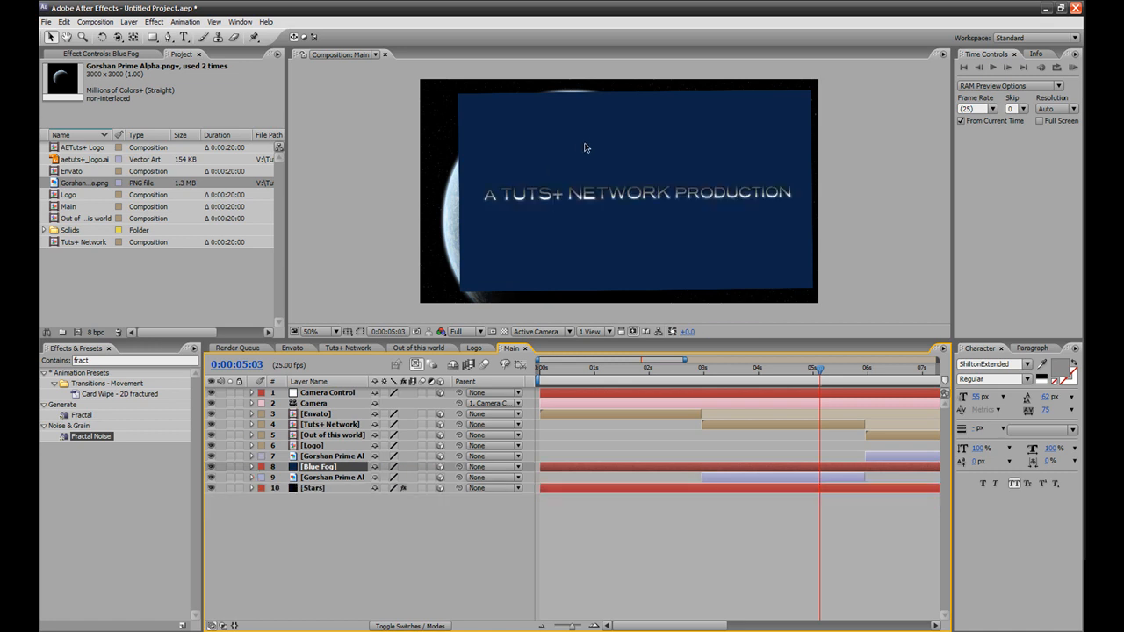
left_click_drag(573, 149, 555, 146)
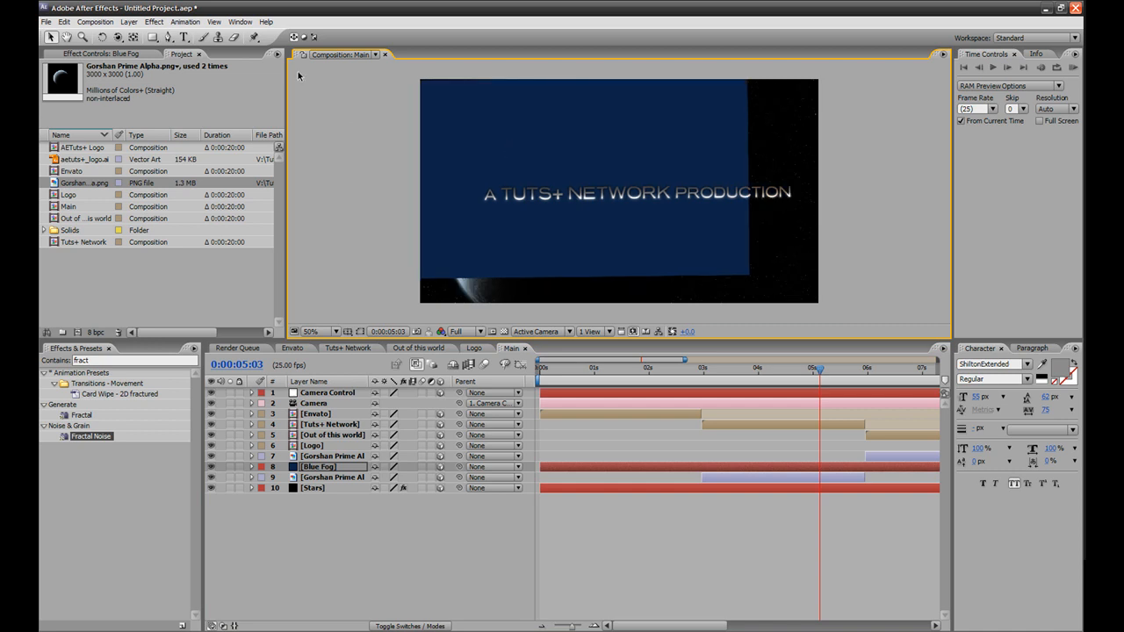
Set the Blue Fog layer's opacity to 50%.
left_click(165, 40)
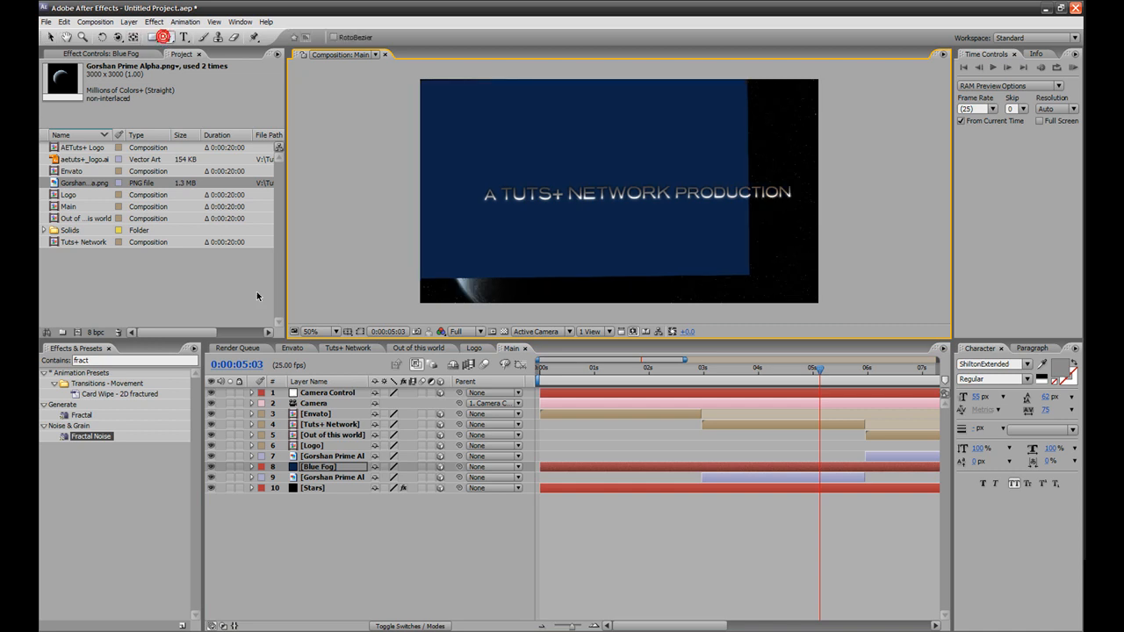
left_click(332, 467)
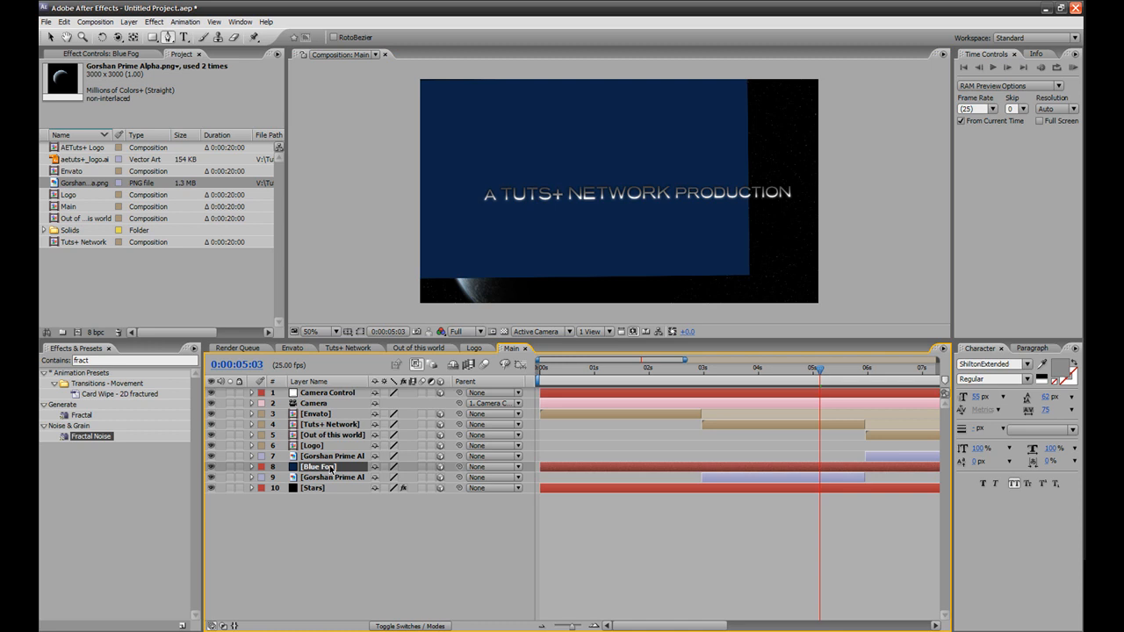
key("t")
left_click(379, 477)
type("50")
key("Return")
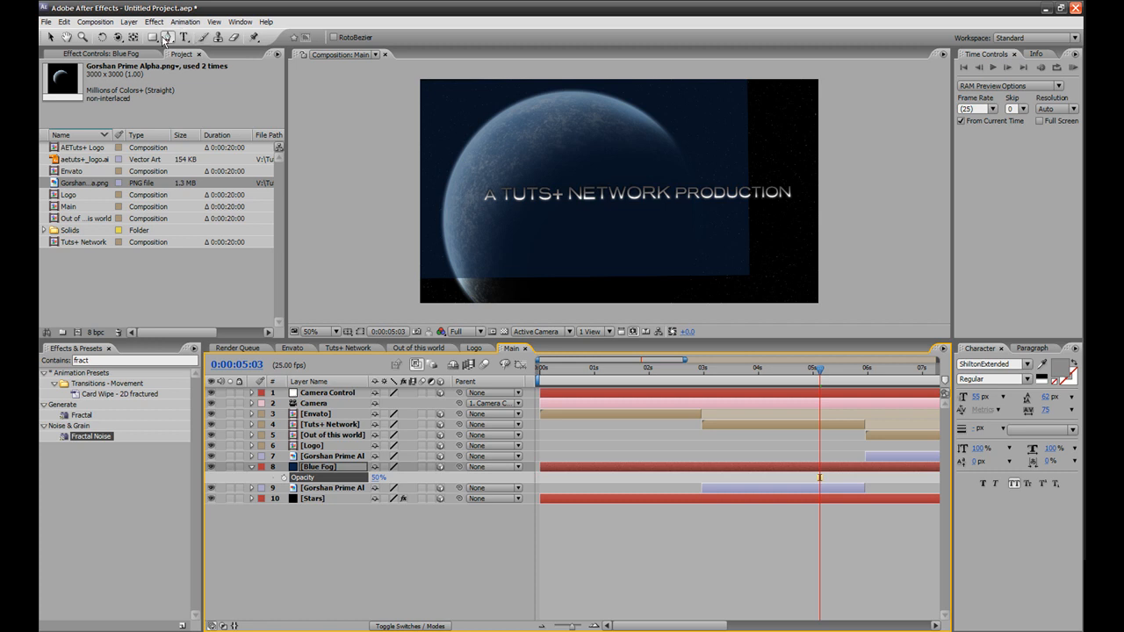
Draw an irregular closed Pen tool mask on Blue Fog around the planet's upper-left rim, ending above the title text.
left_click(166, 38)
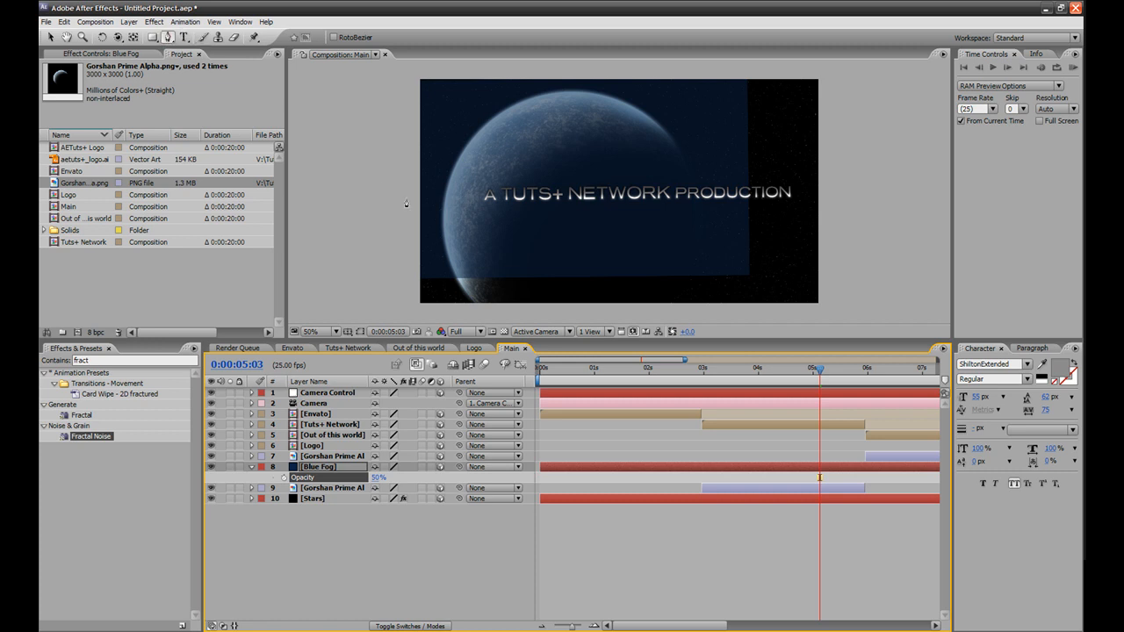
left_click(476, 201)
left_click(450, 238)
left_click(433, 253)
left_click(426, 235)
left_click(429, 209)
left_click(430, 180)
left_click(430, 153)
left_click(429, 125)
left_click(436, 108)
left_click(471, 113)
left_click(497, 106)
left_click(533, 120)
left_click(565, 112)
left_click(578, 109)
left_click(607, 92)
left_click(640, 94)
left_click(677, 106)
left_click(687, 124)
left_click(688, 152)
left_click(640, 160)
left_click(605, 164)
left_click(570, 167)
left_click(534, 172)
left_click(504, 187)
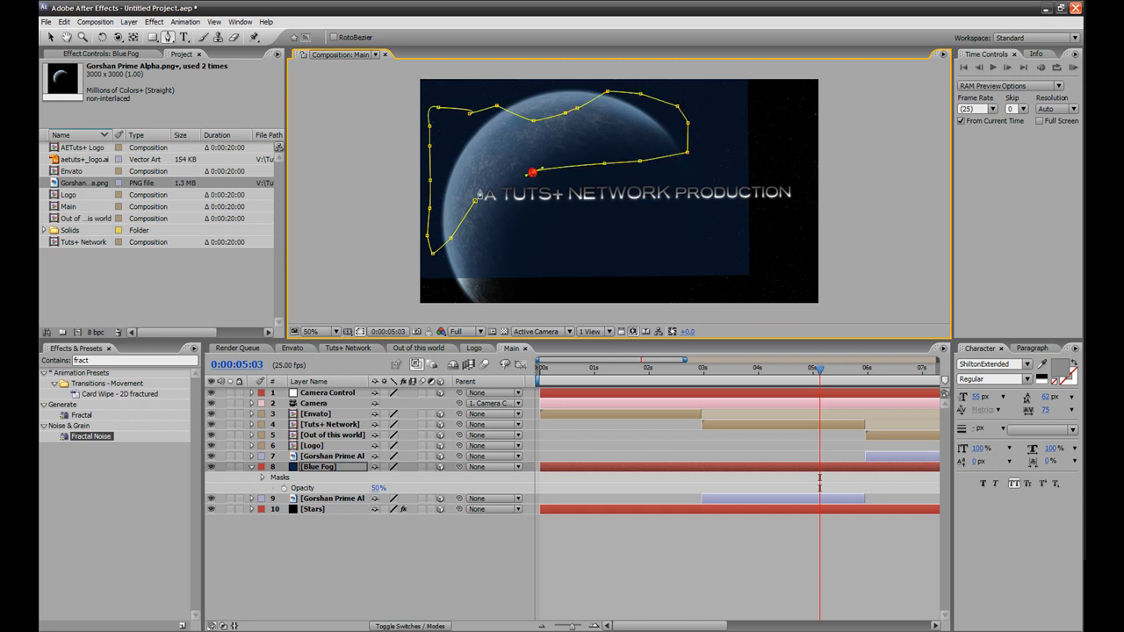
left_click(475, 201)
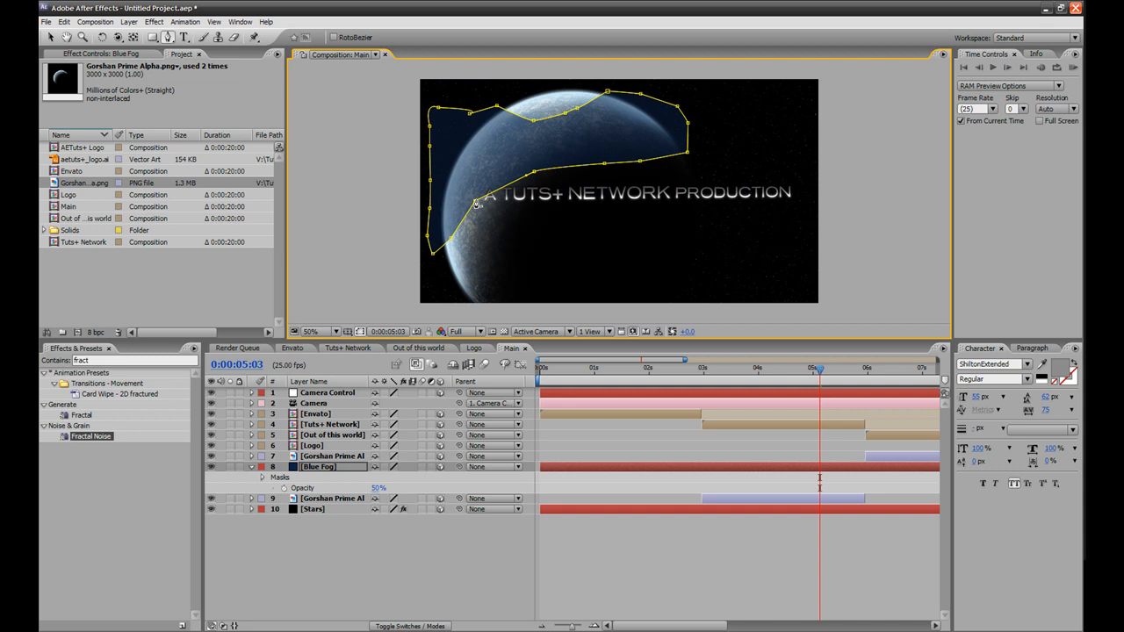
Feather the Blue Fog mask by 100 pixels in both directions and hide the mask outline.
left_click(314, 469)
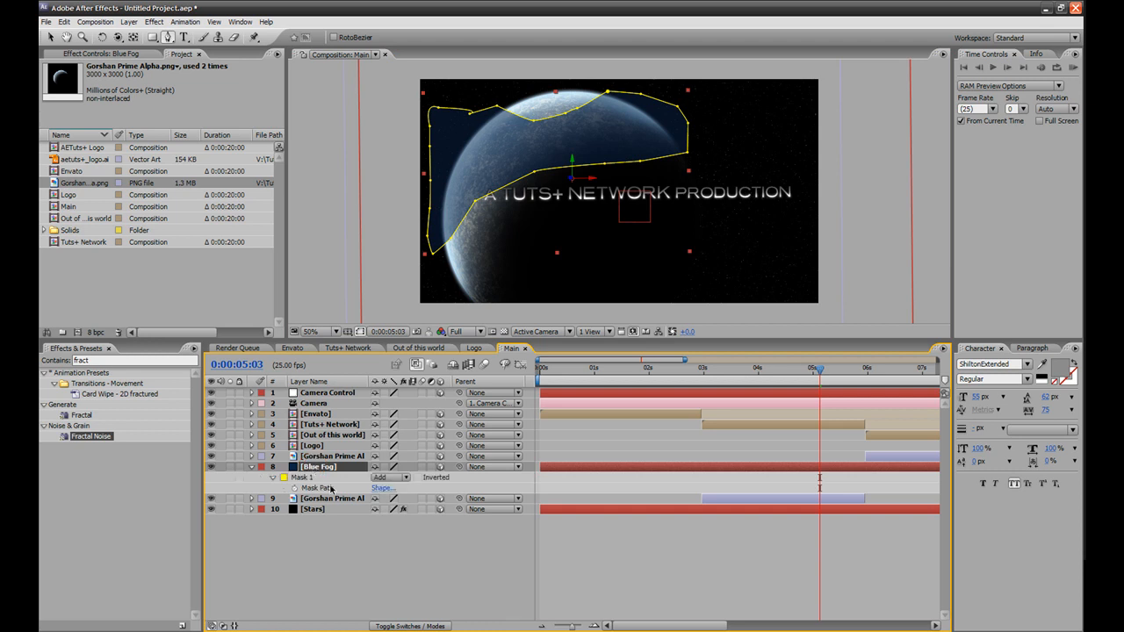
key("m")
key("m")
left_click(400, 499)
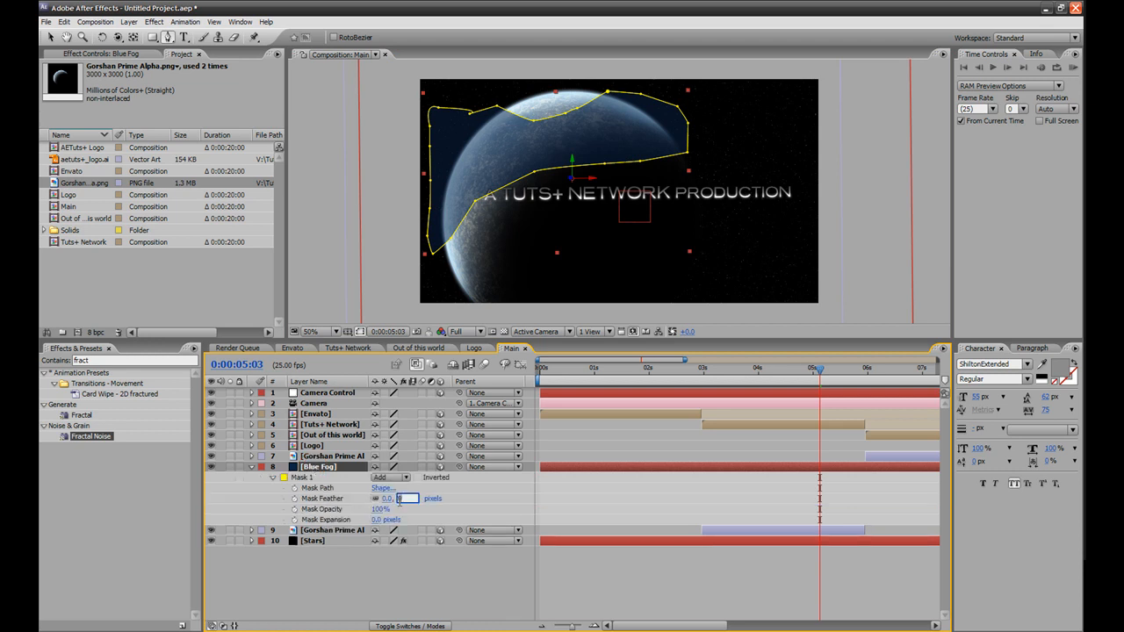
key("Return")
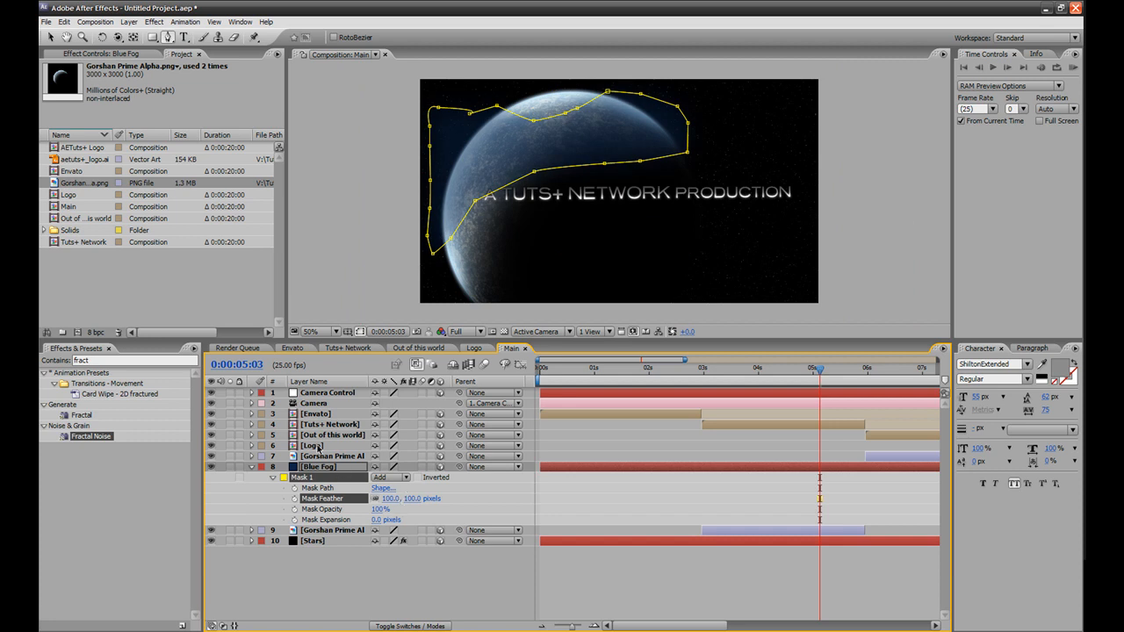
key("ctrl+shift+h")
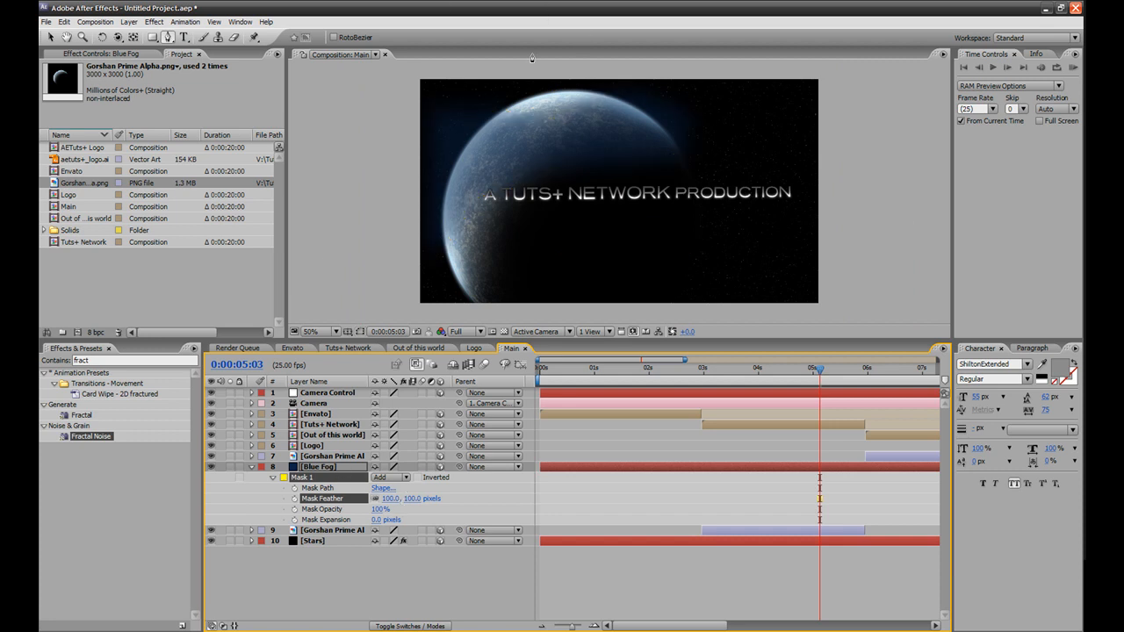
Move the Blue Fog layer beneath both planet layers and inspect the glow around the planet's rim up close.
left_click_drag(330, 473, 332, 536)
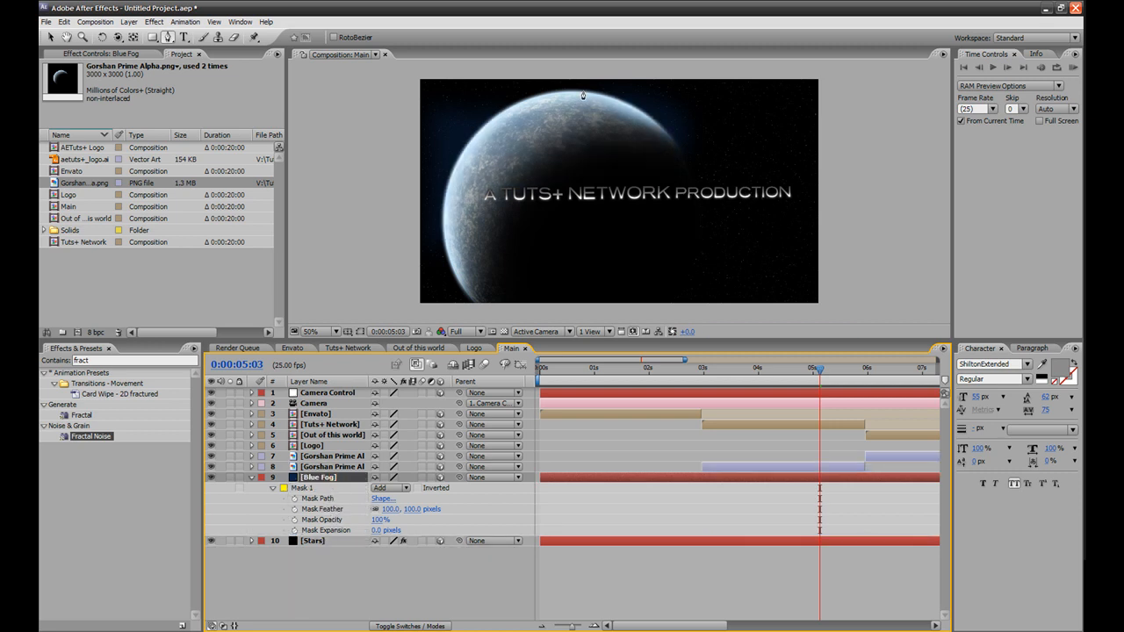
left_click(51, 37)
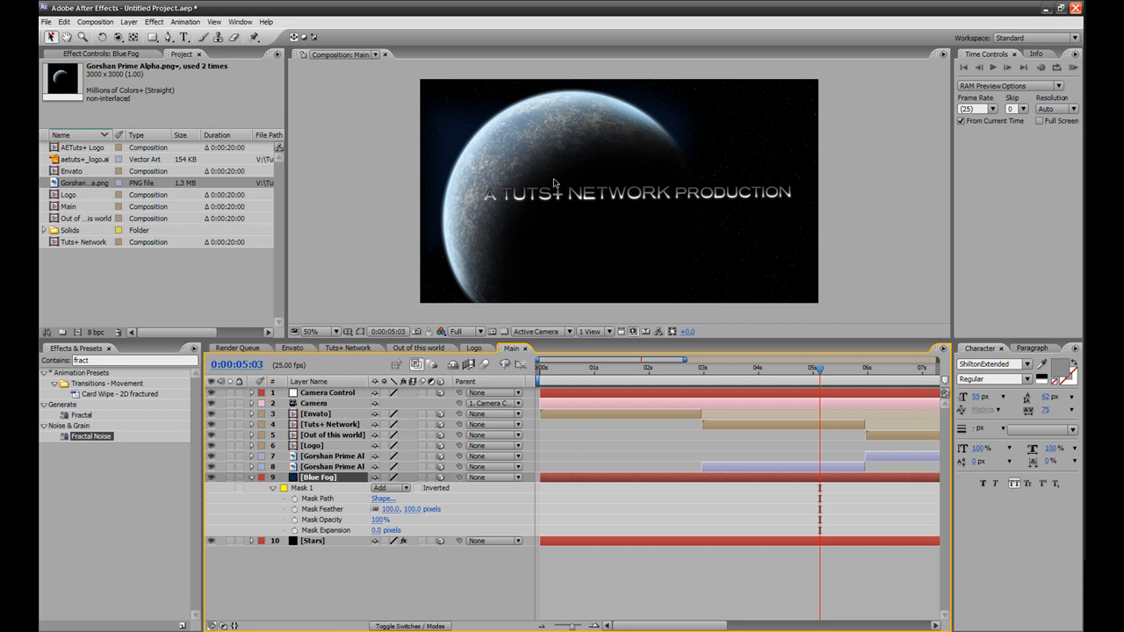
key("period")
key("space")
left_click_drag(386, 127, 598, 217)
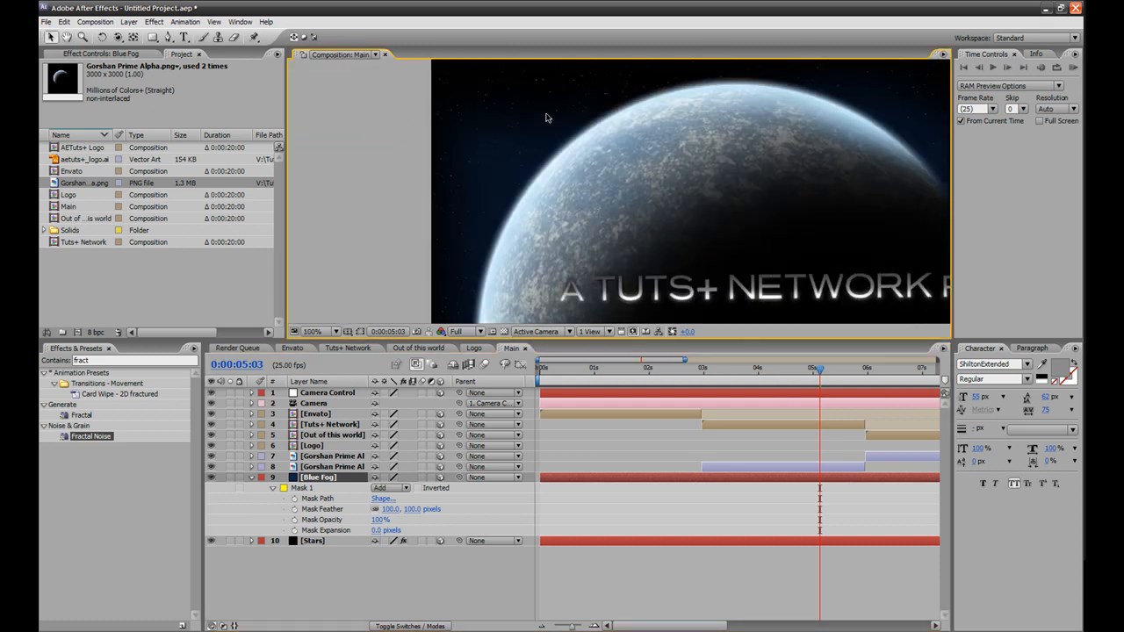
key("space")
left_click_drag(775, 164, 652, 218)
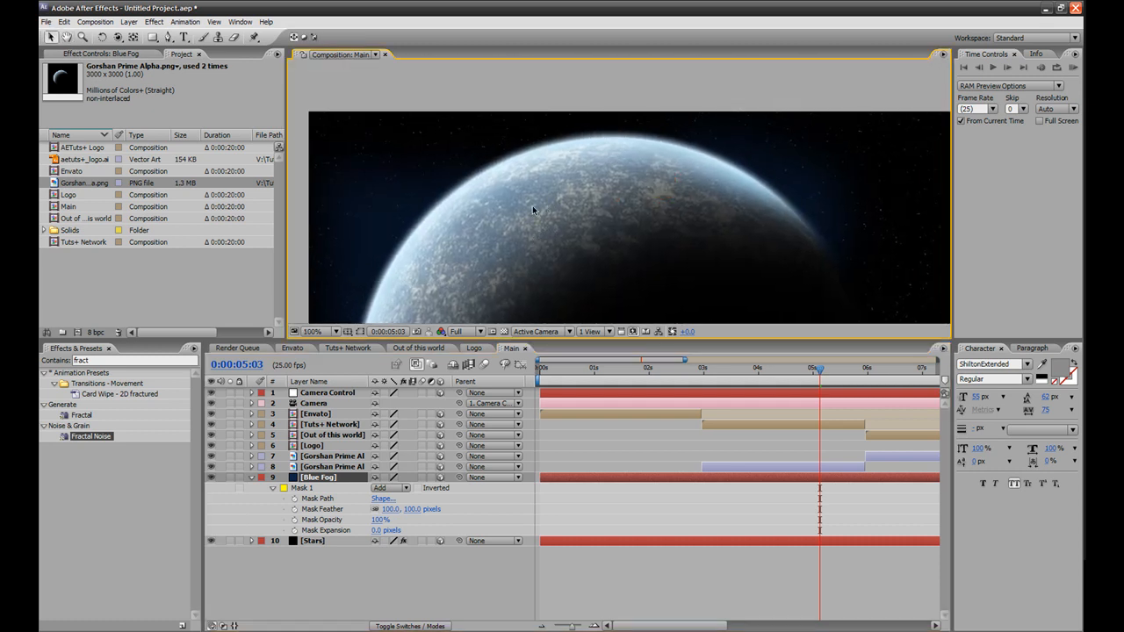
left_click_drag(532, 206, 475, 112)
key("comma")
left_click_drag(661, 158, 585, 164)
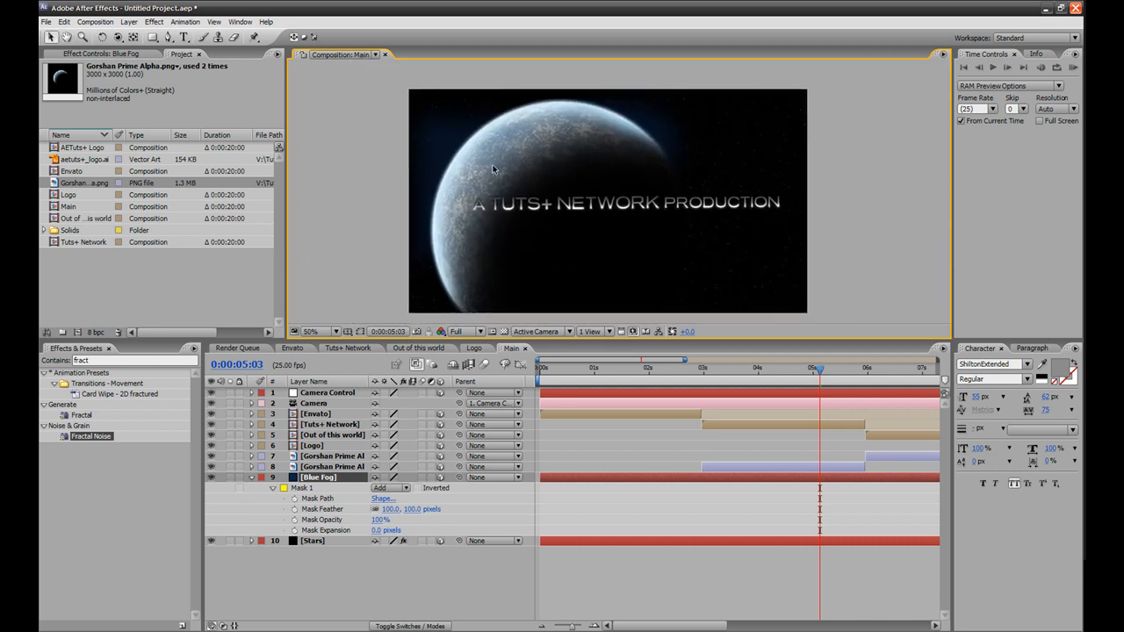
Trim the Blue Fog layer to start at 0:00:03:00 and end at 0:00:05:23, matching the Tuts+ Network layer.
left_click(252, 479)
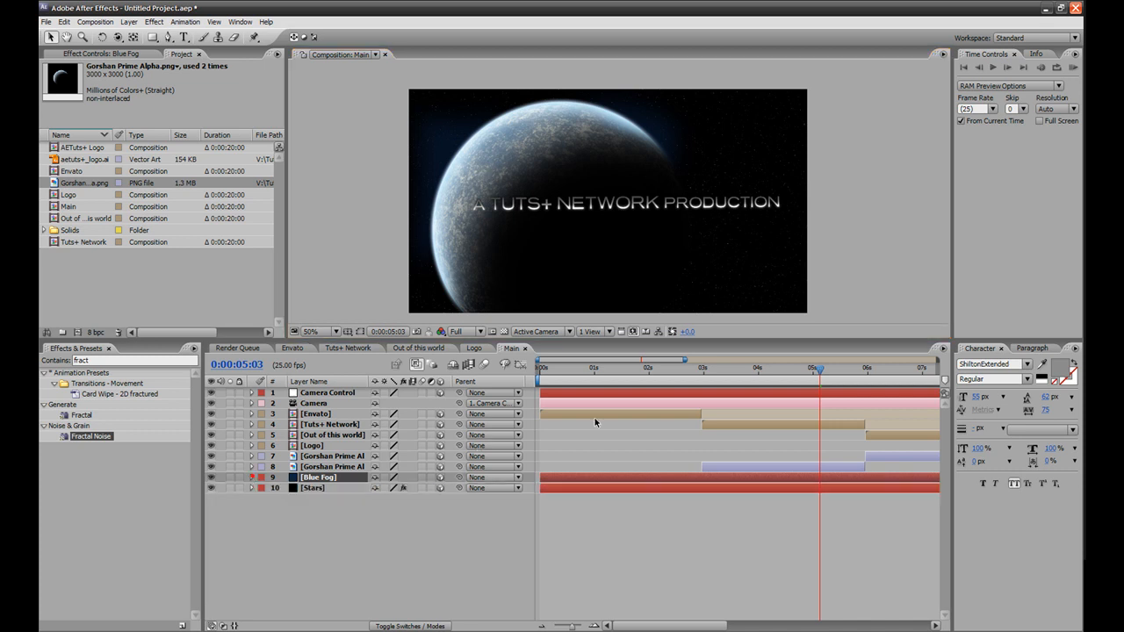
left_click(704, 370)
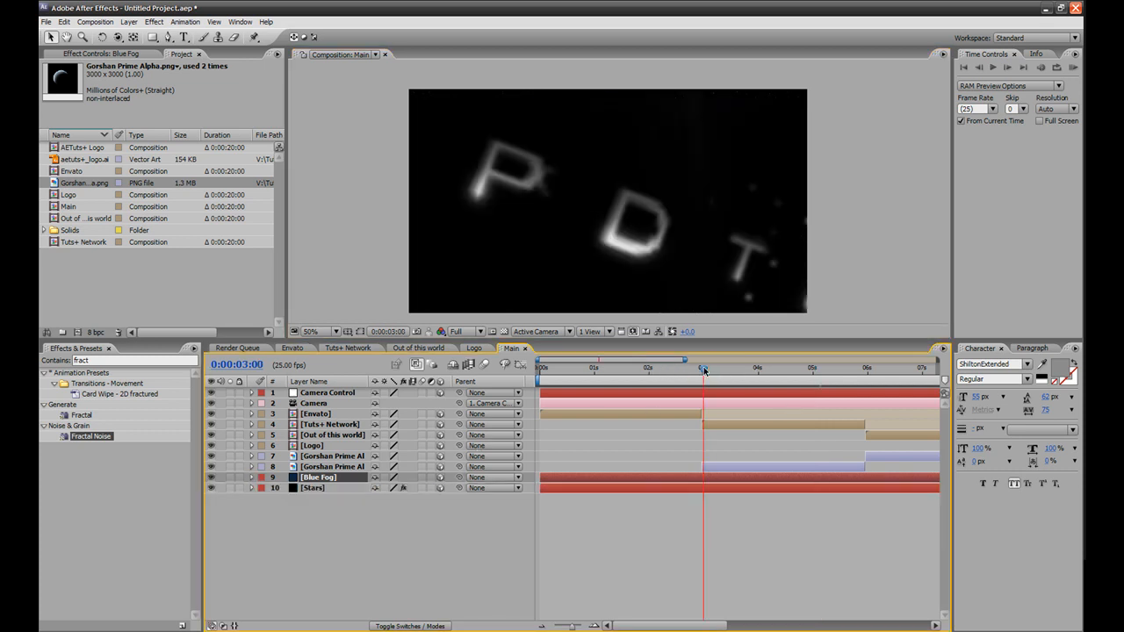
key("alt+bracketleft")
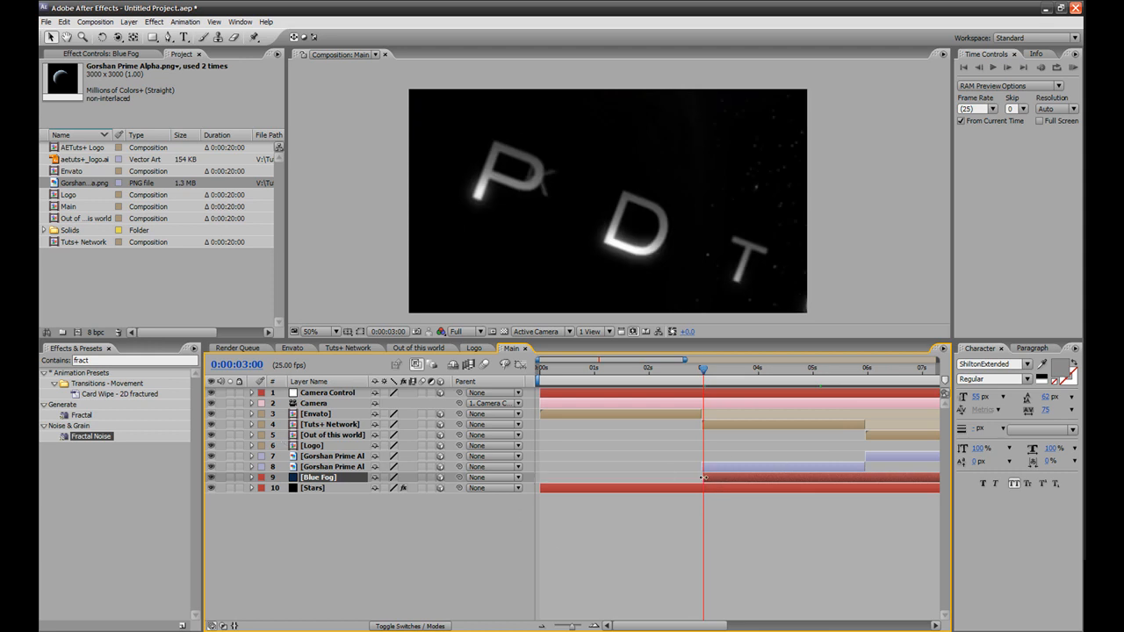
left_click(858, 377)
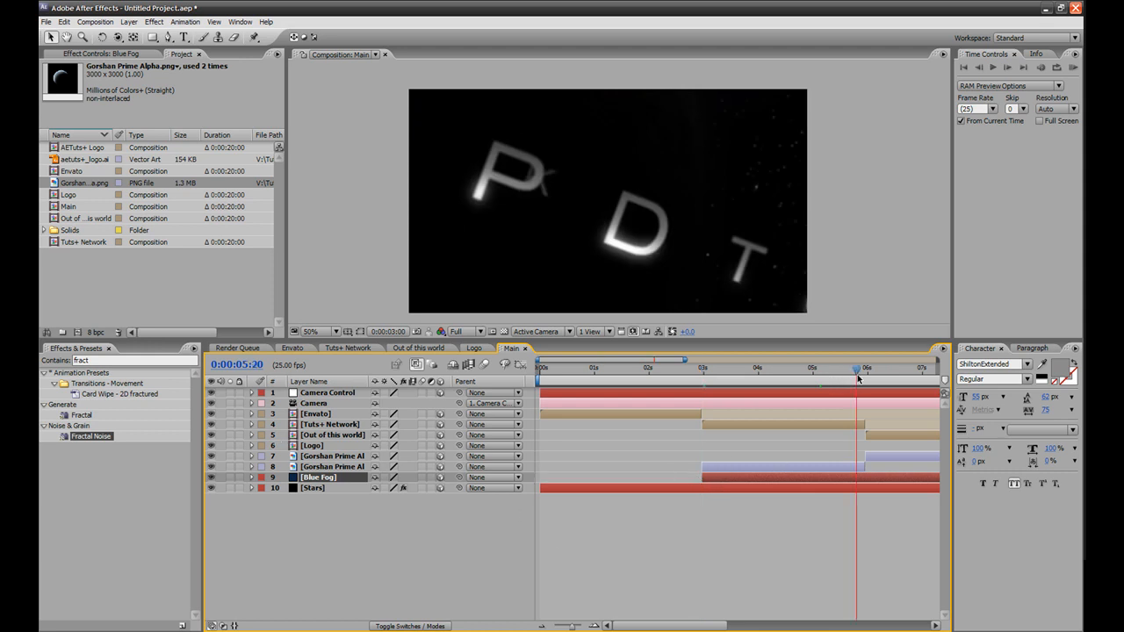
left_click_drag(863, 371, 863, 371)
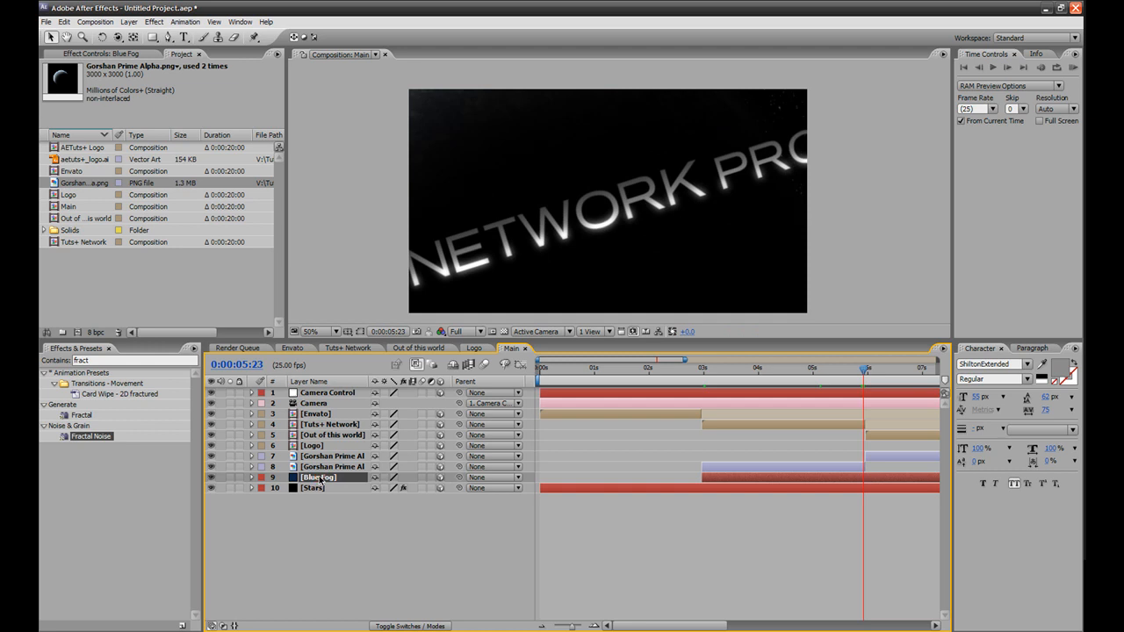
key("alt+]")
Check the fog at 0:00:03:19 and switch to the Scifi Titles reference video to examine its Envato Presents shot.
left_click(746, 368)
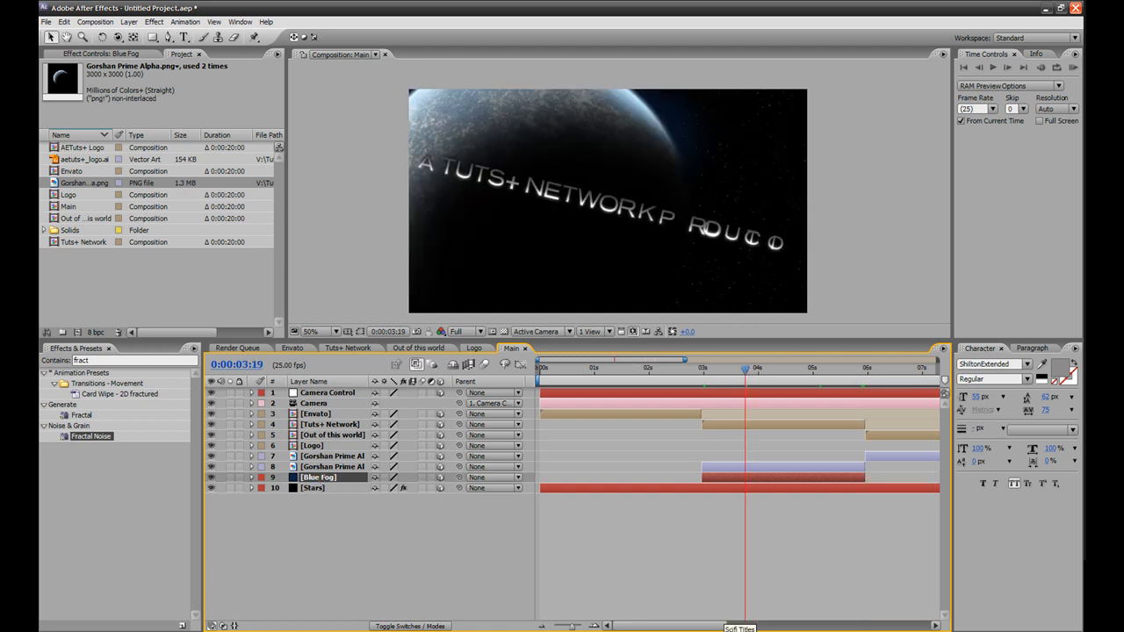
left_click(731, 631)
left_click_drag(505, 566, 346, 559)
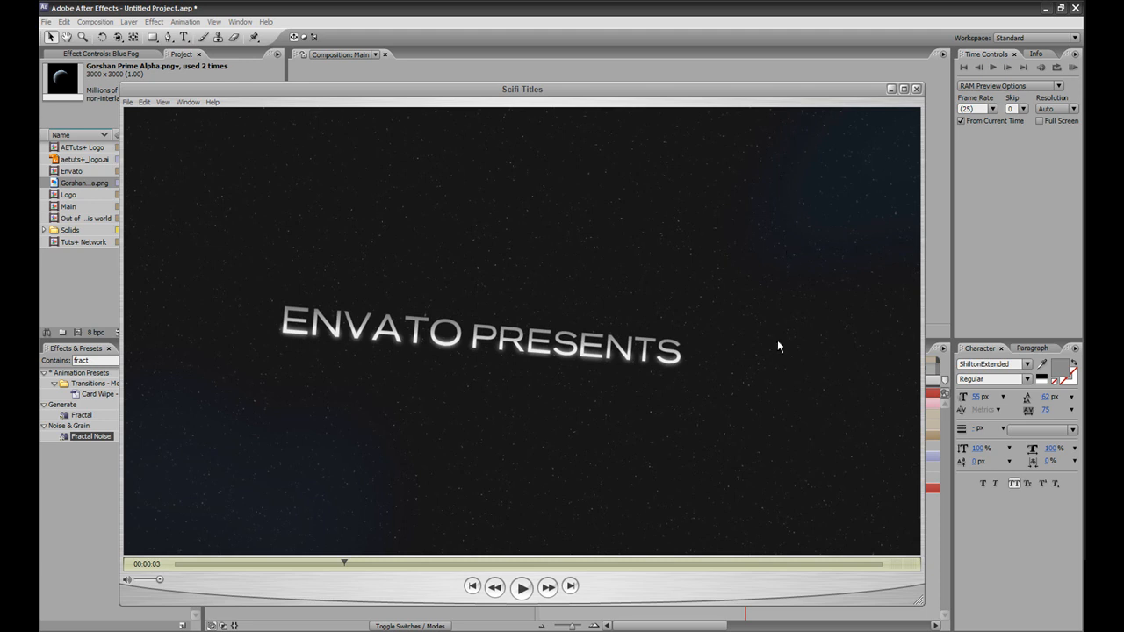
left_click(702, 631)
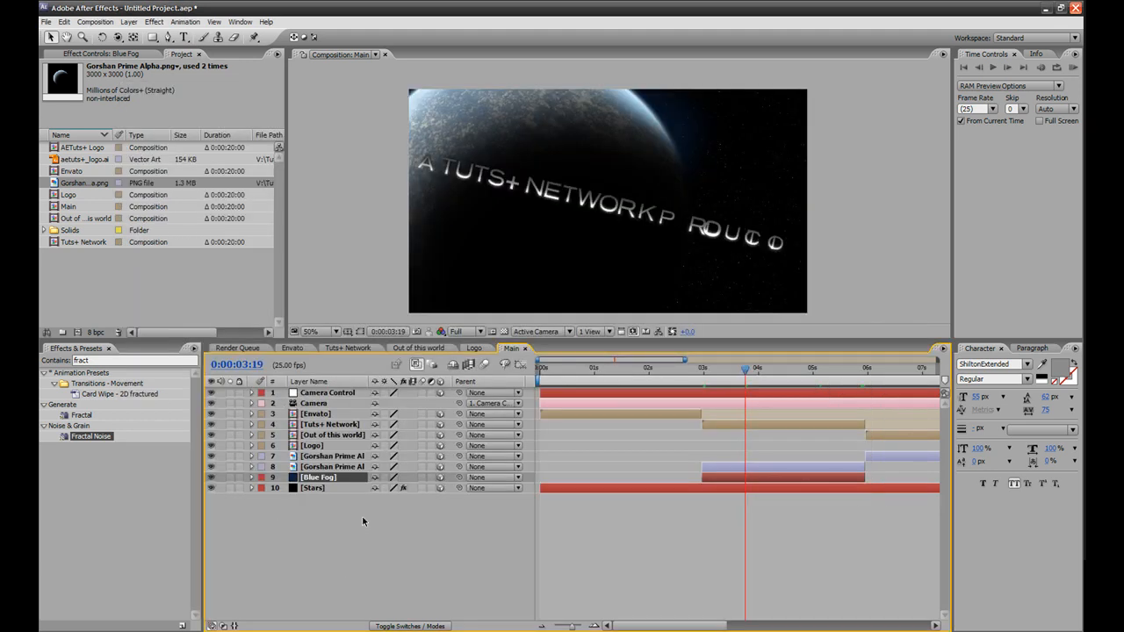
Duplicate the Blue Fog layer and slide the lower copy to the composition's start so it spans the Envato layer.
key("ctrl+d")
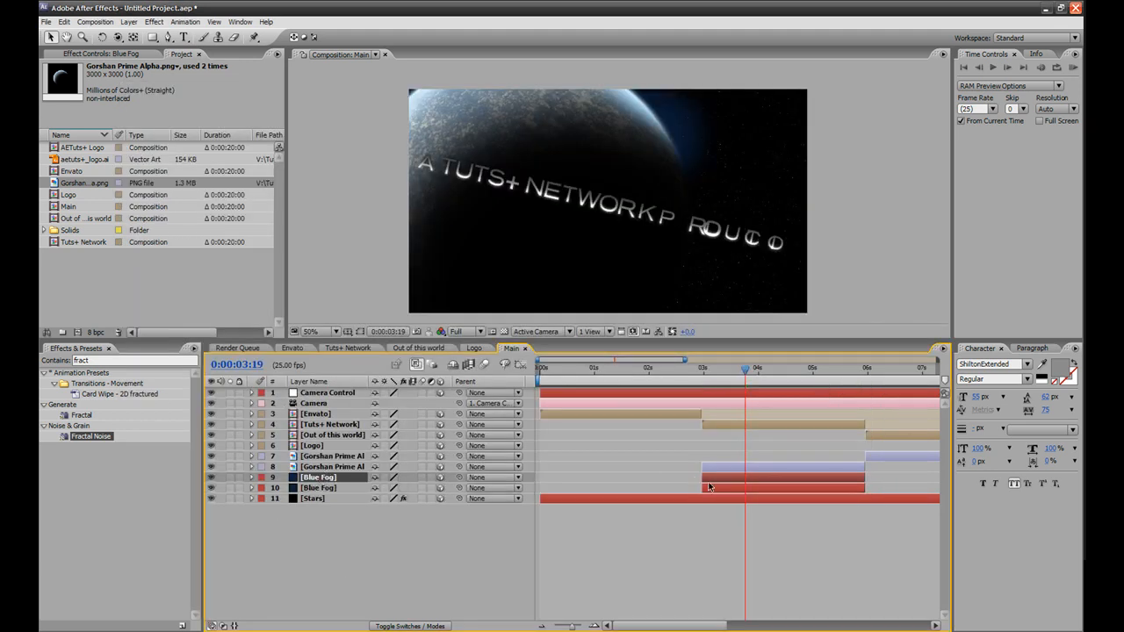
left_click_drag(714, 487, 560, 494)
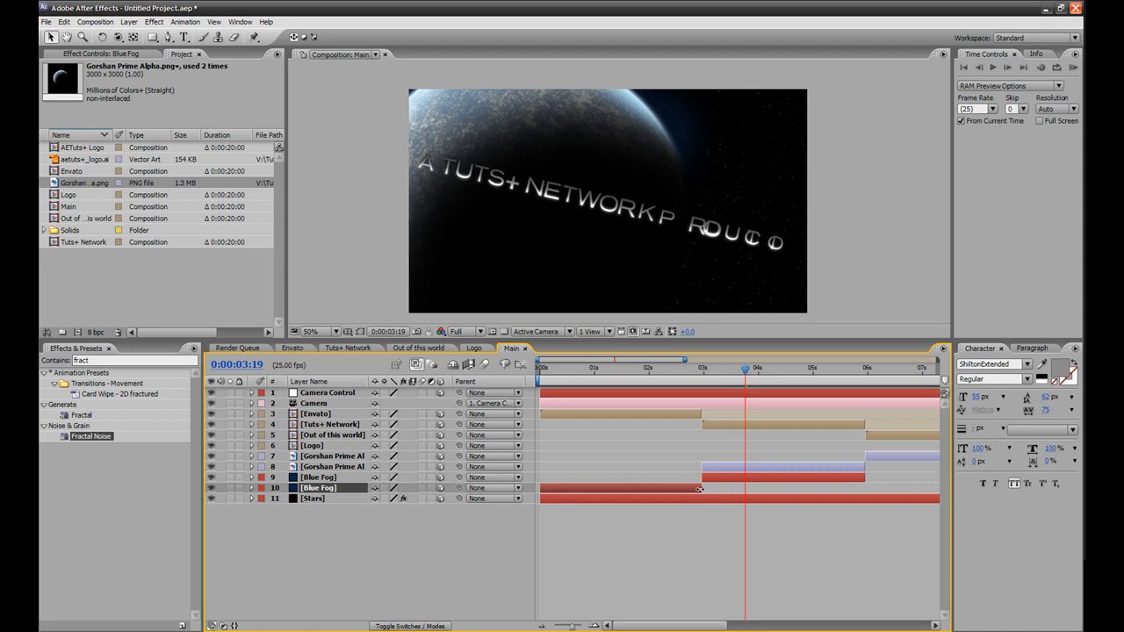
left_click(638, 369)
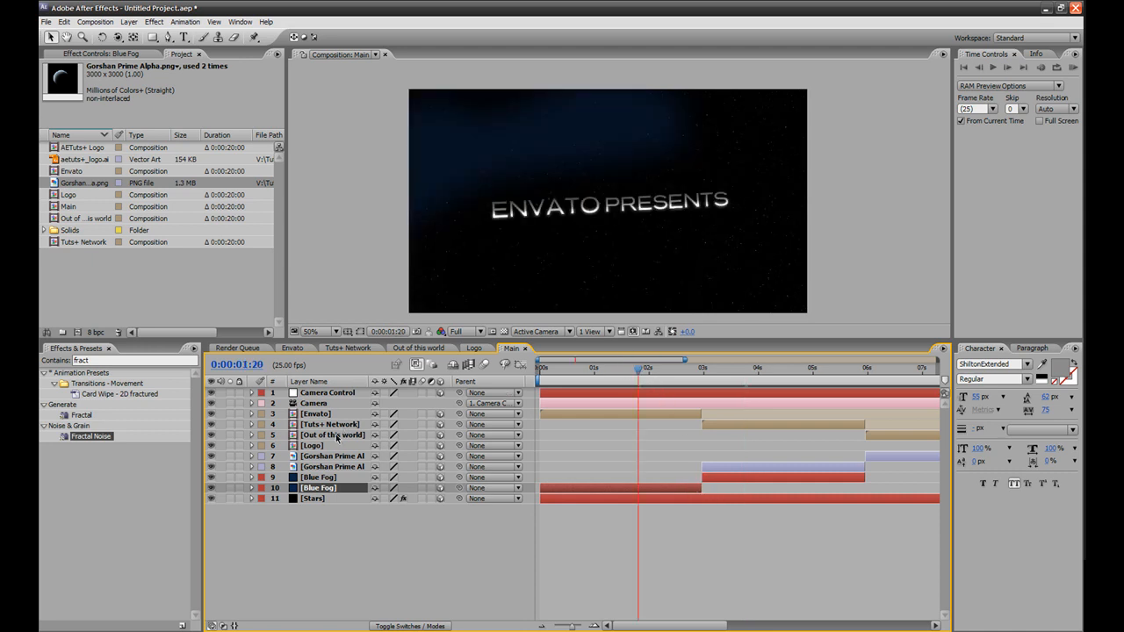
Move the Blue Fog copy to the centre of the Envato shot and delete its mask.
left_click(311, 490)
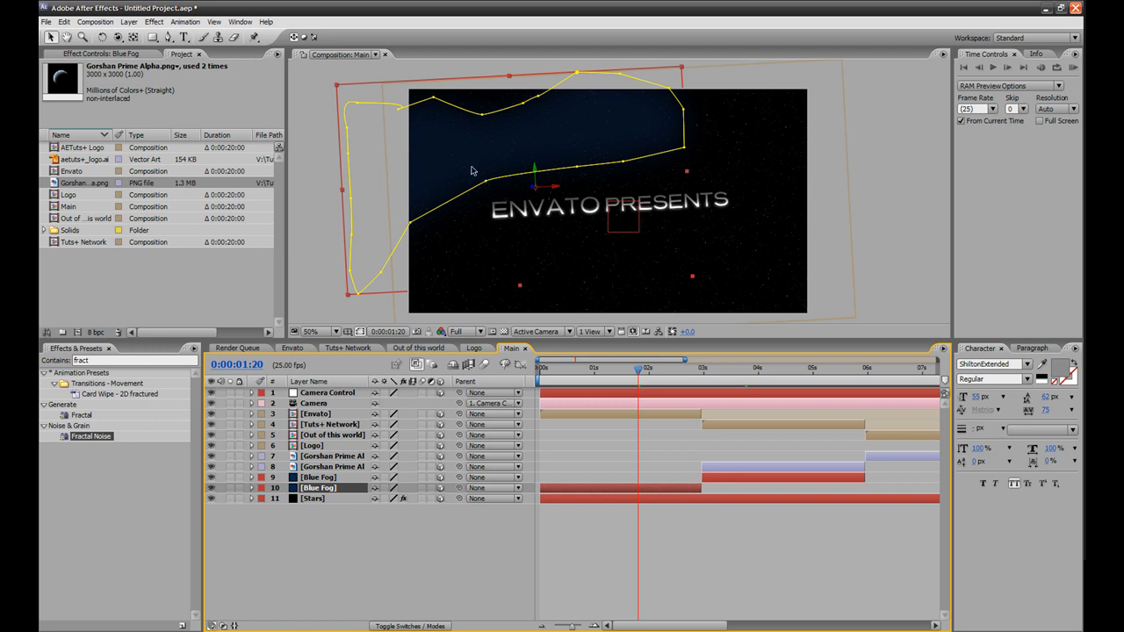
left_click_drag(427, 168, 492, 186)
key("m")
left_click(303, 499)
key("Delete")
Draw a closed L-shaped Pen tool mask on the Blue Fog copy in the lower-left corner of the Envato shot.
left_click(167, 37)
left_click(422, 230)
left_click(436, 257)
left_click(533, 258)
left_click(547, 274)
left_click(532, 289)
left_click(490, 299)
left_click(426, 298)
left_click(413, 273)
left_click(415, 243)
left_click(421, 230)
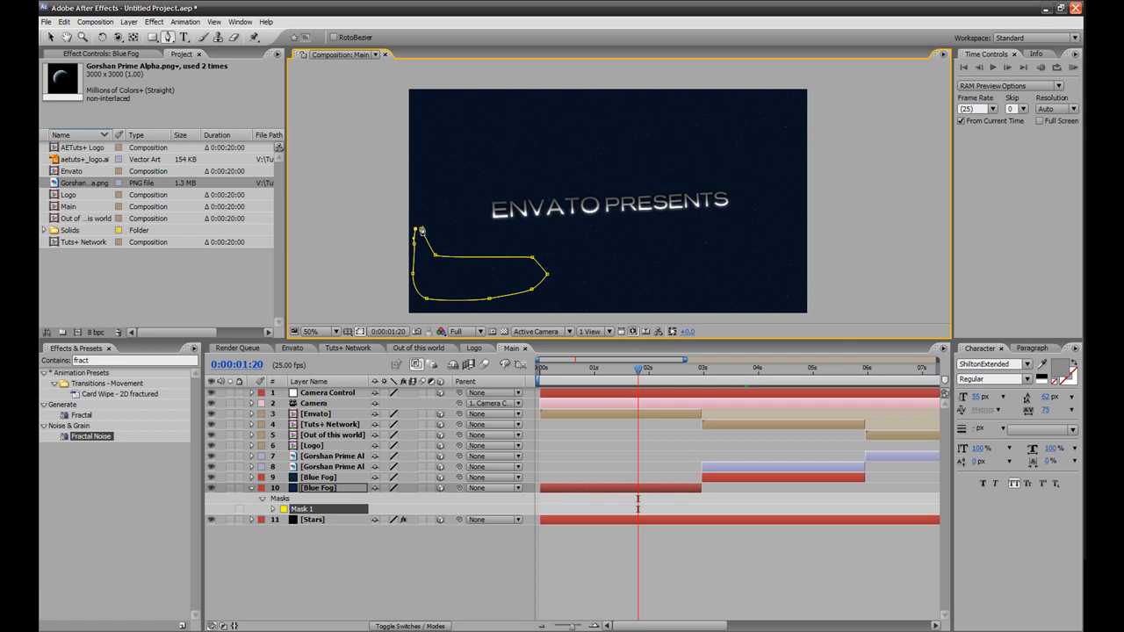
Draw a second rounded mask on the Blue Fog copy in the frame's upper-right corner and hide the mask outlines.
left_click(686, 128)
left_click_drag(722, 167, 737, 169)
left_click(767, 162)
left_click(788, 169)
left_click_drag(797, 139, 796, 131)
left_click_drag(791, 121, 746, 98)
left_click_drag(715, 99, 696, 106)
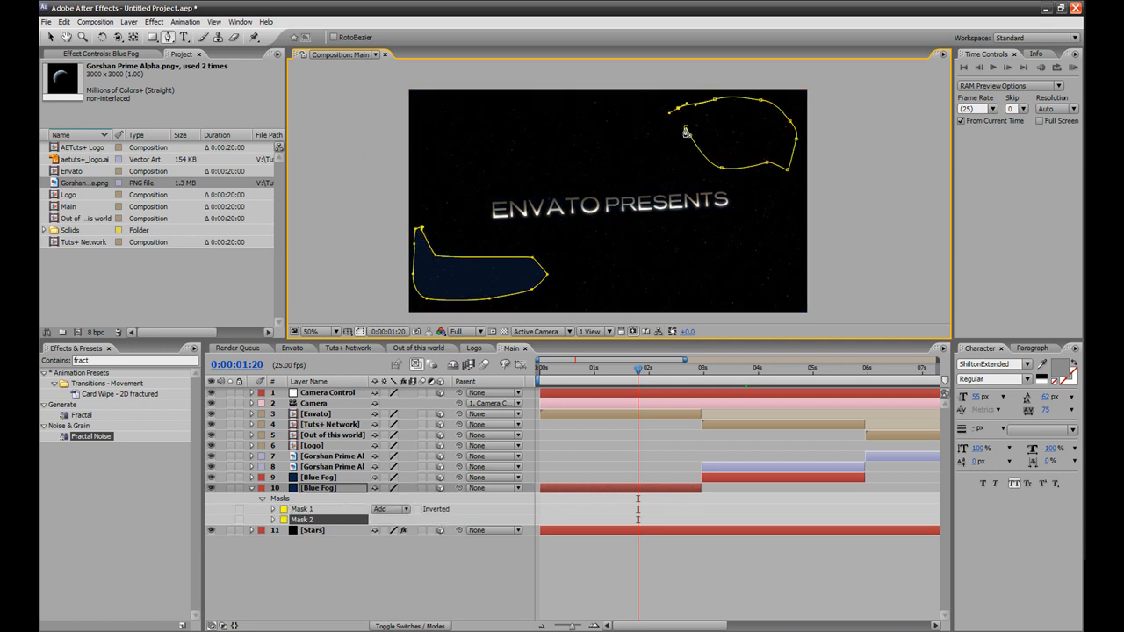
left_click(686, 129)
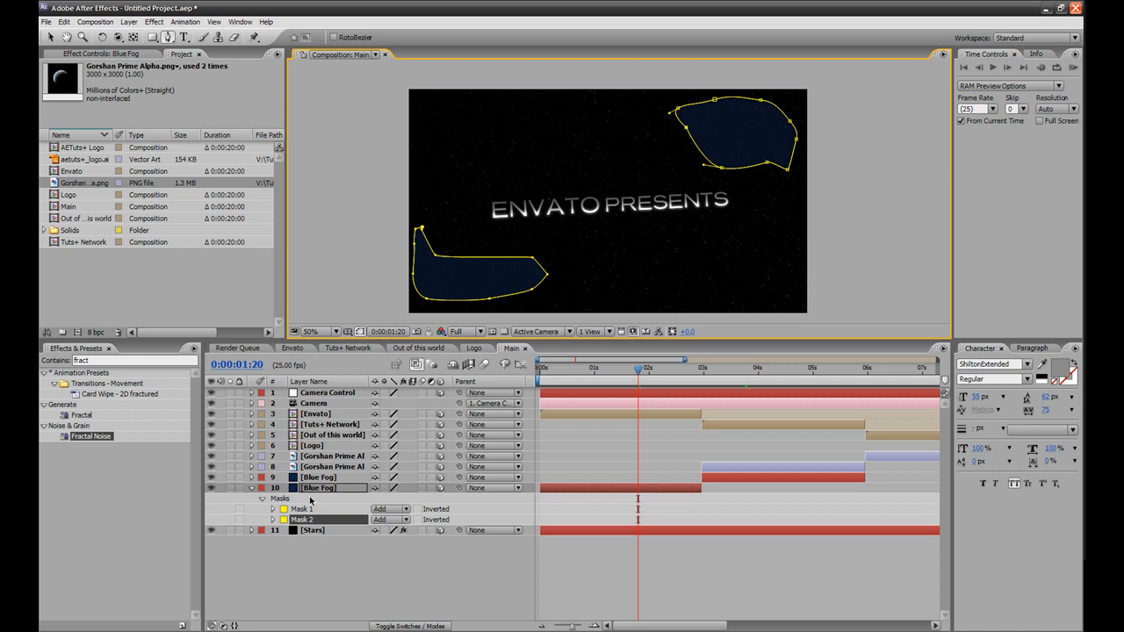
key("ctrl+shift+h")
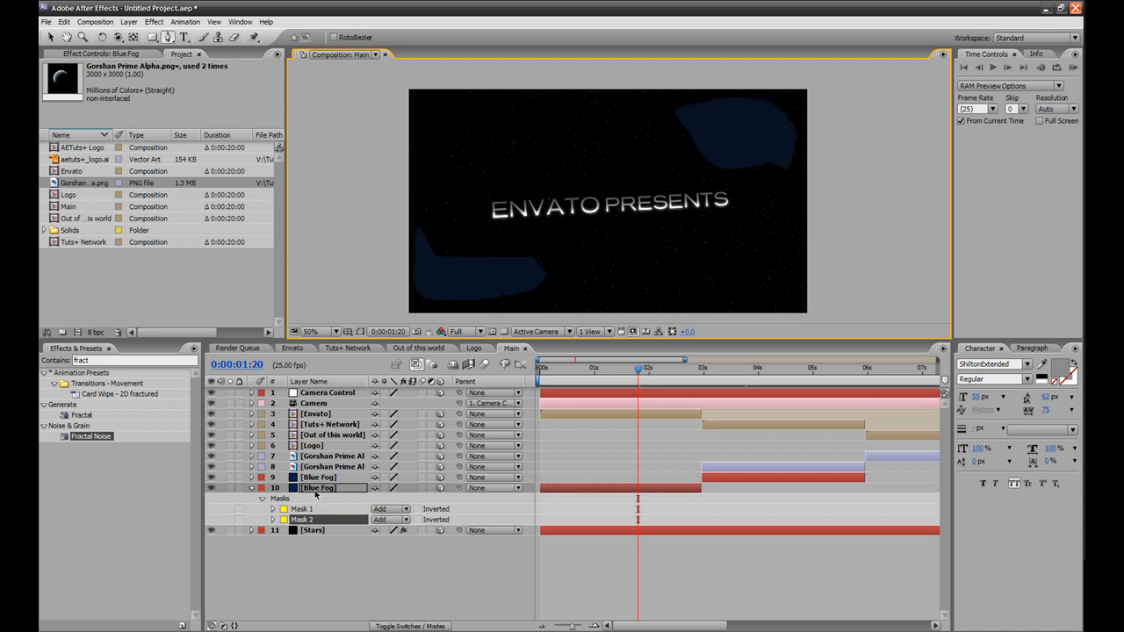
Set the feather of both masks on the lower Blue Fog layer to 100 pixels.
left_click(316, 494)
key("m")
key("m")
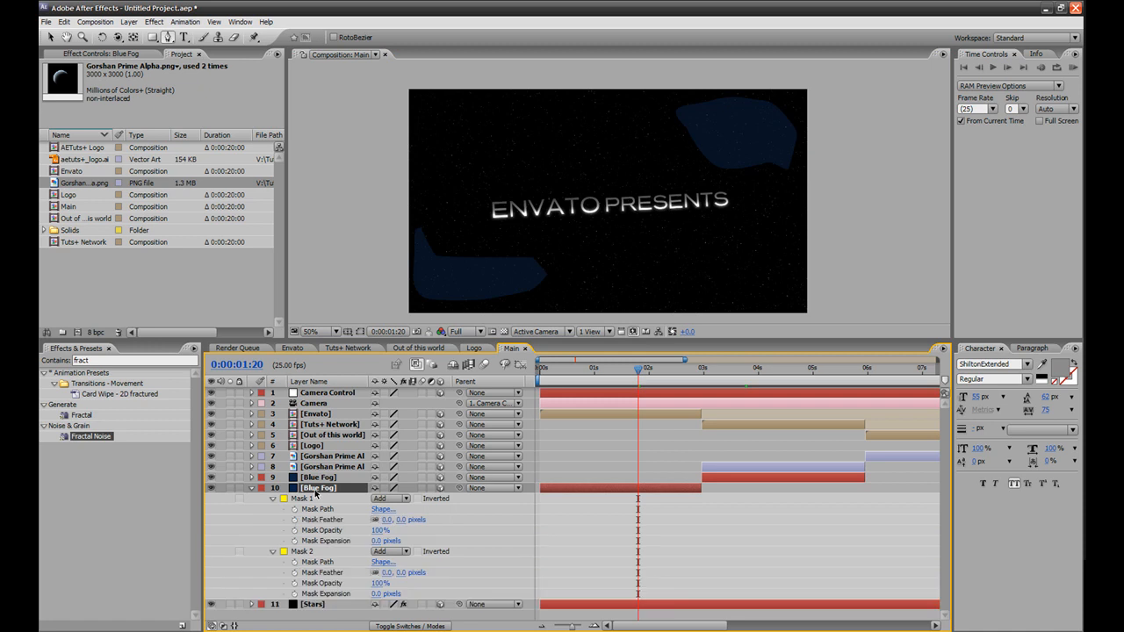
left_click(400, 522)
type("100")
left_click(401, 575)
type("100")
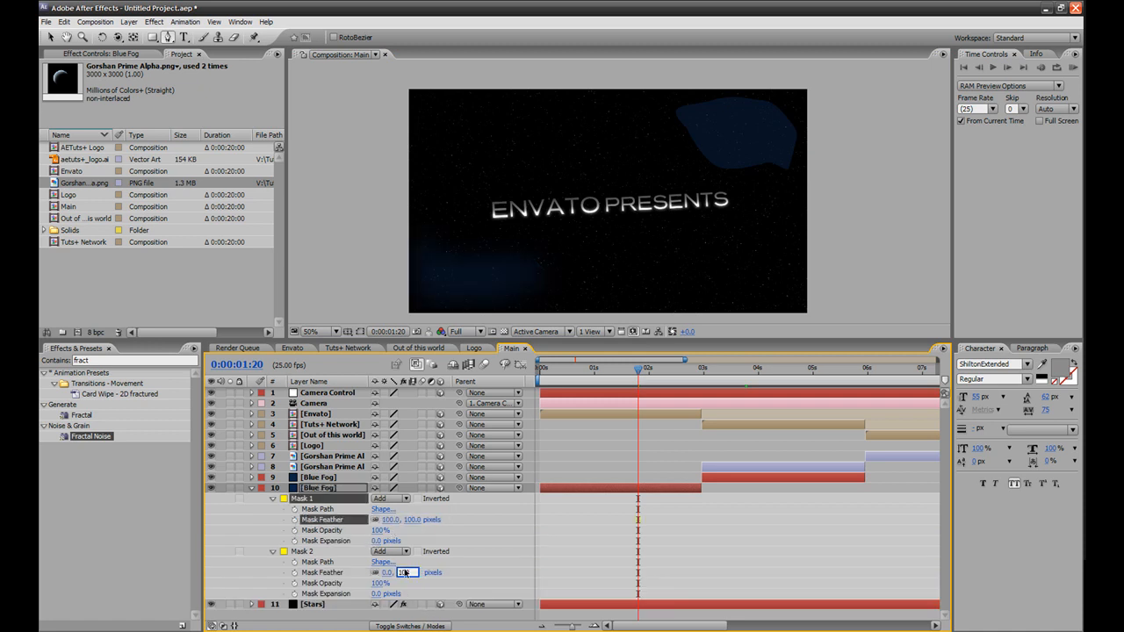
left_click(422, 615)
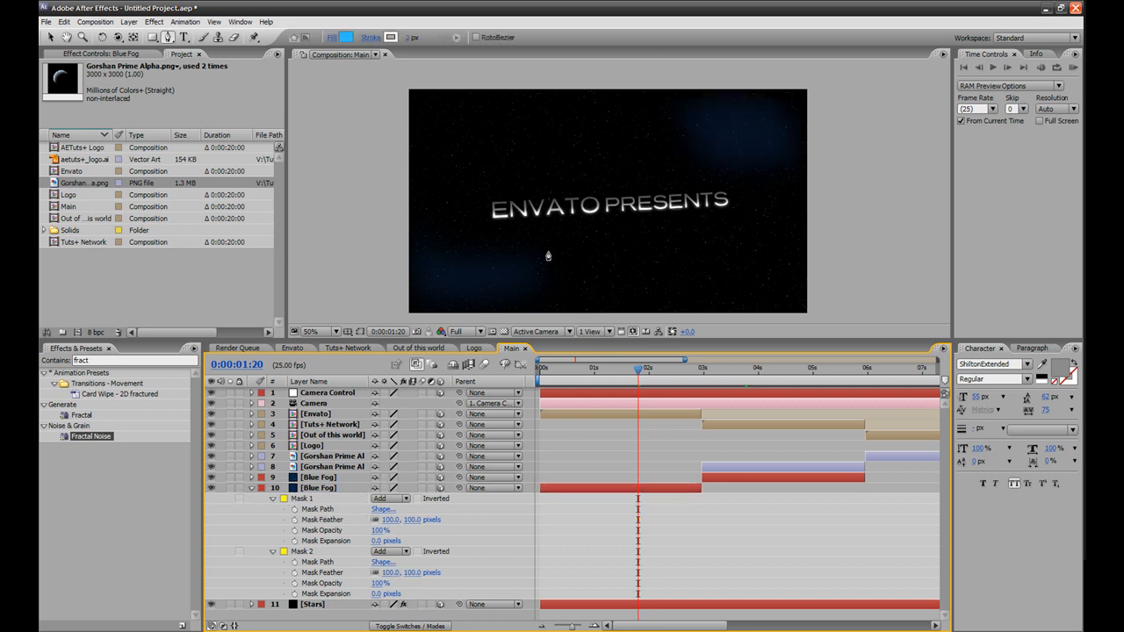
Raise the feather of Mask 1 and Mask 2 on the lower Blue Fog layer to 150 pixels.
key("v")
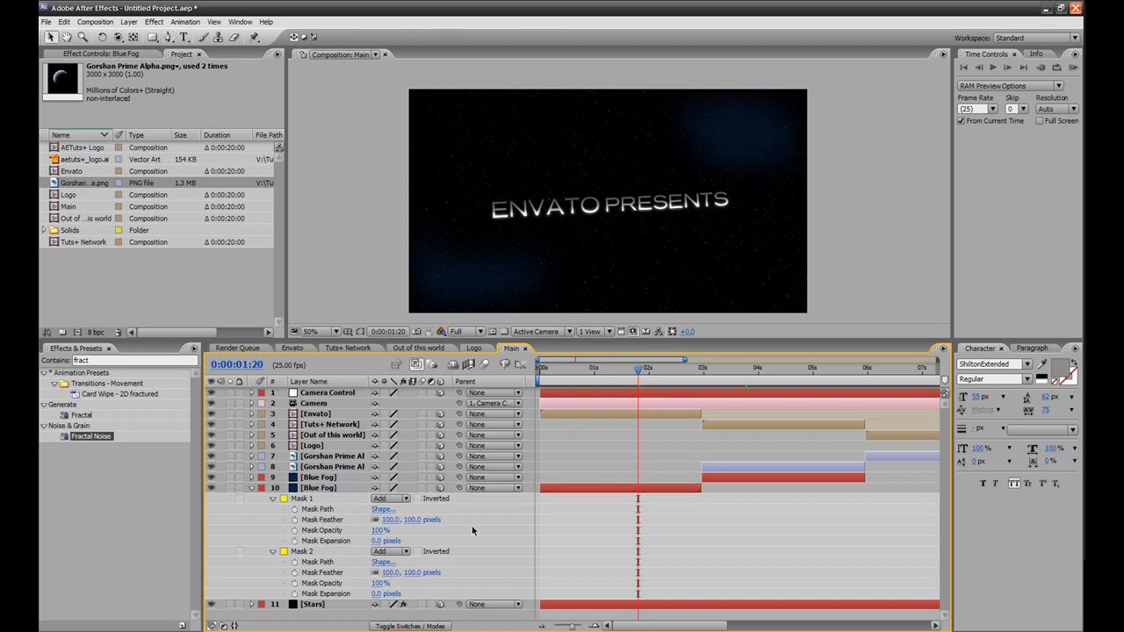
left_click(407, 522)
type("150")
left_click(415, 574)
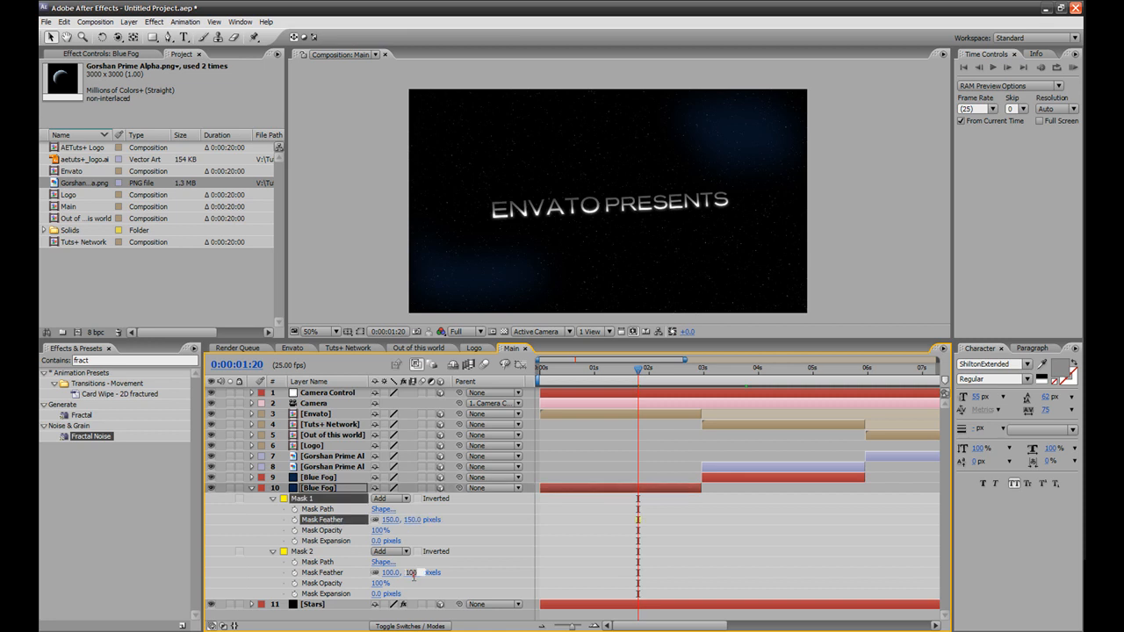
type("150")
left_click(477, 624)
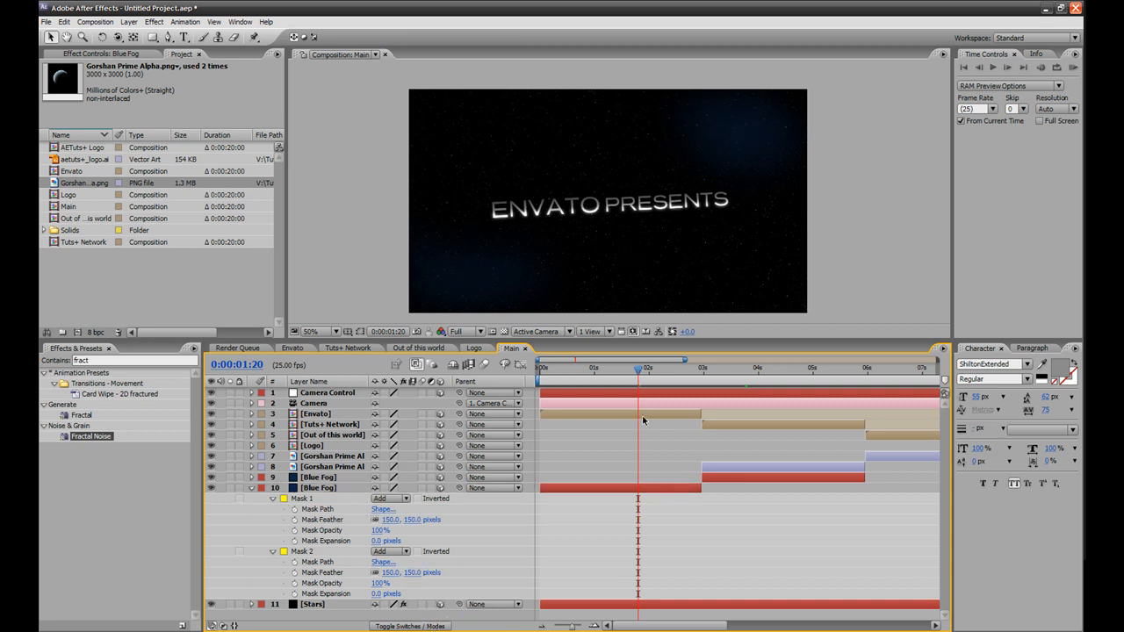
Go to the logo shot at 0:00:12:16 and check its glow against the Scifi Titles reference video.
mouse_move(641, 371)
left_mouse_down()
mouse_move(609, 375)
mouse_move(623, 377)
left_mouse_up()
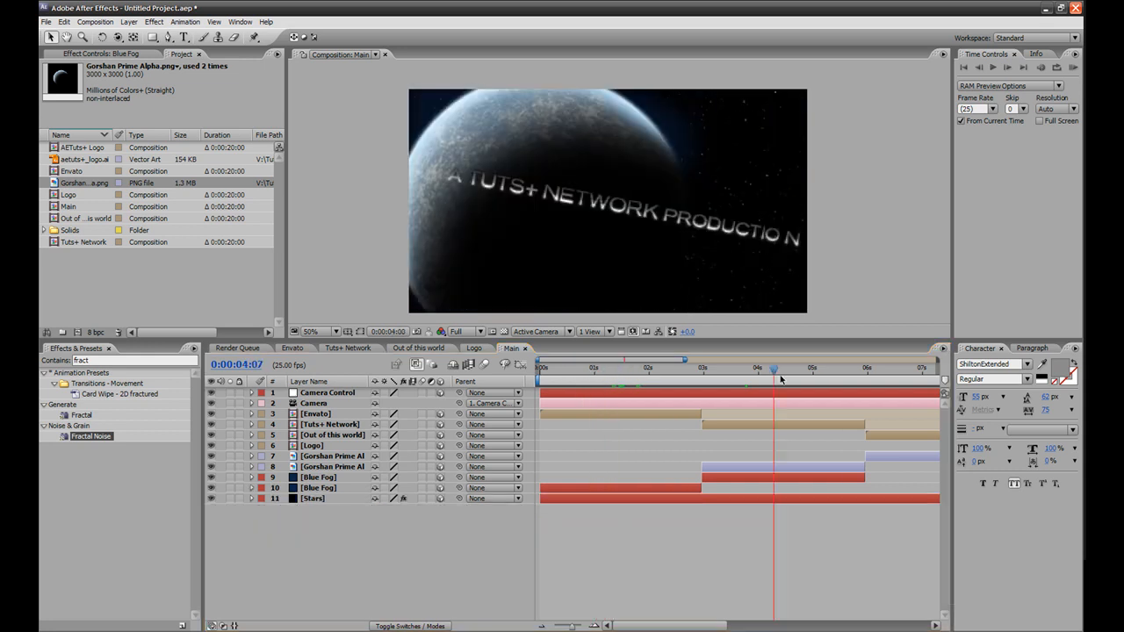
left_click_drag(773, 379, 803, 383)
key("alt+Tab")
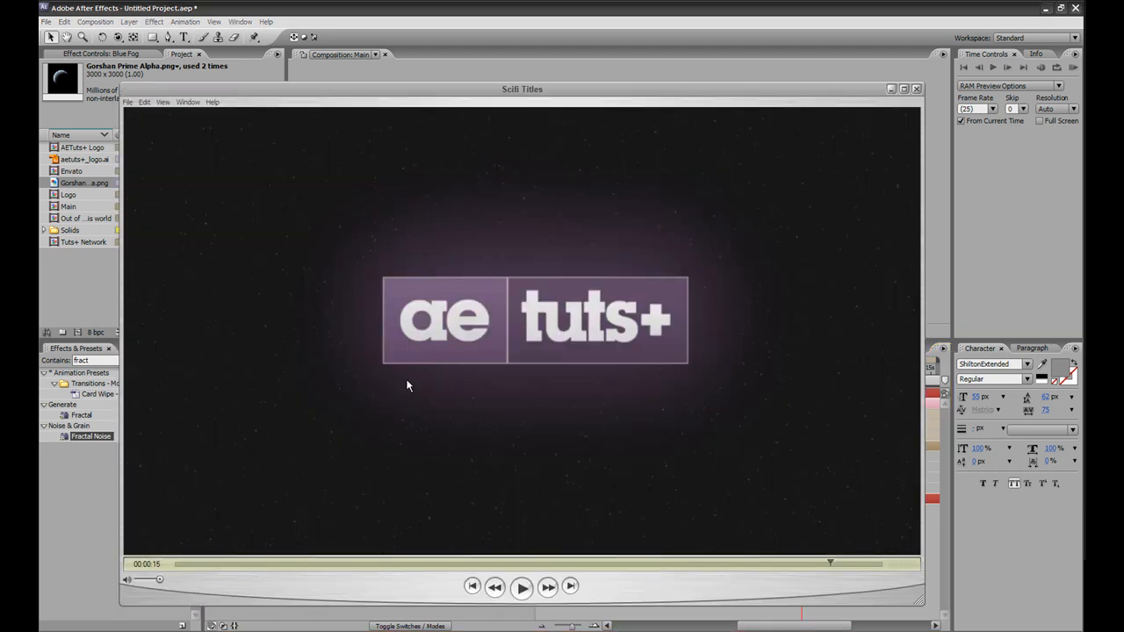
key("alt+Tab")
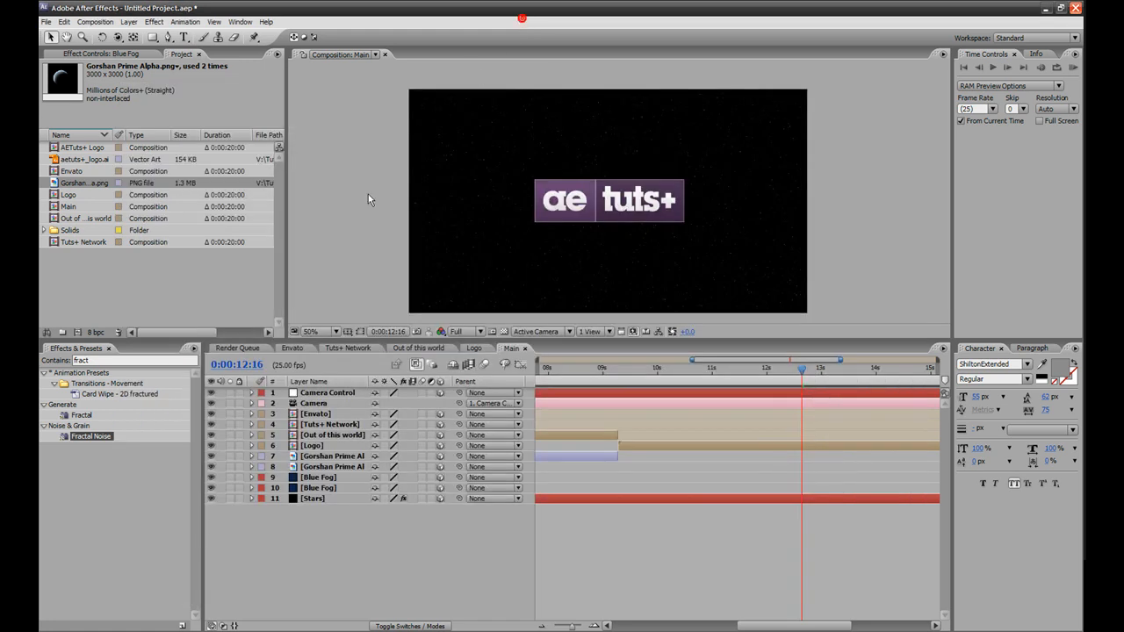
Create a 1280 by 720 solid named Purple Haze with a dark purple colour.
left_click(130, 22)
mouse_move(137, 33)
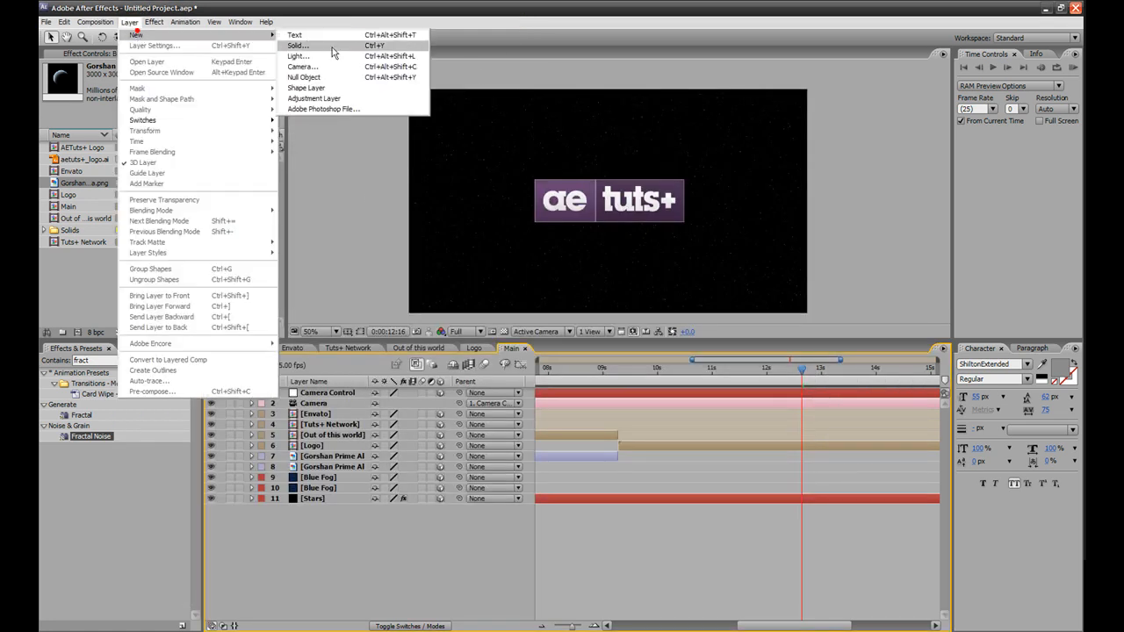
left_click(354, 45)
type("Purple Haze")
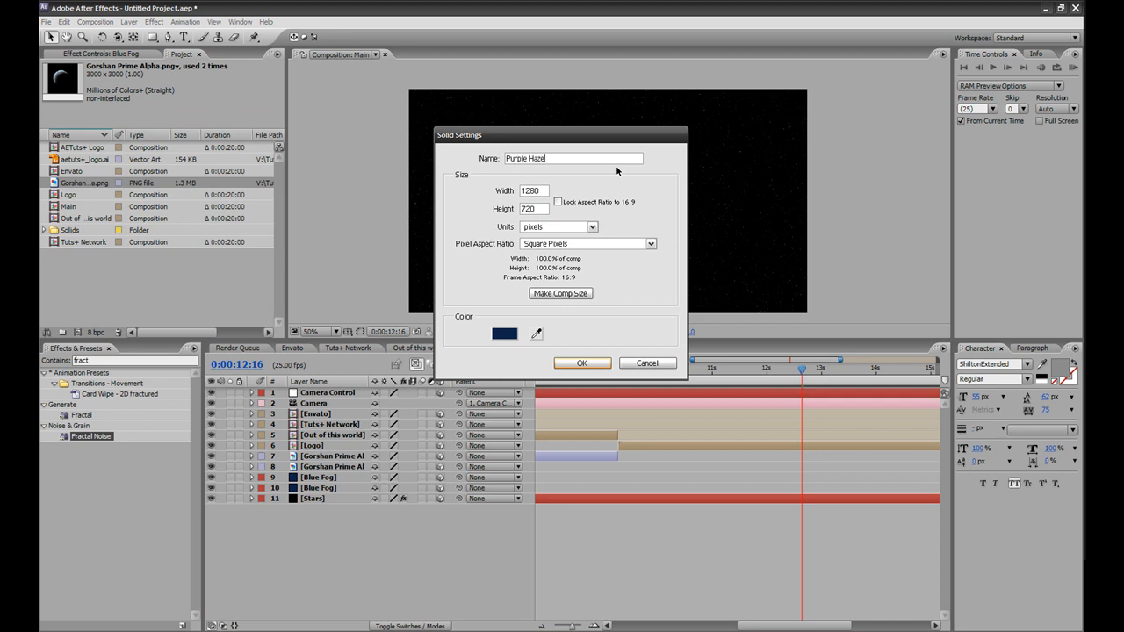
left_click(504, 334)
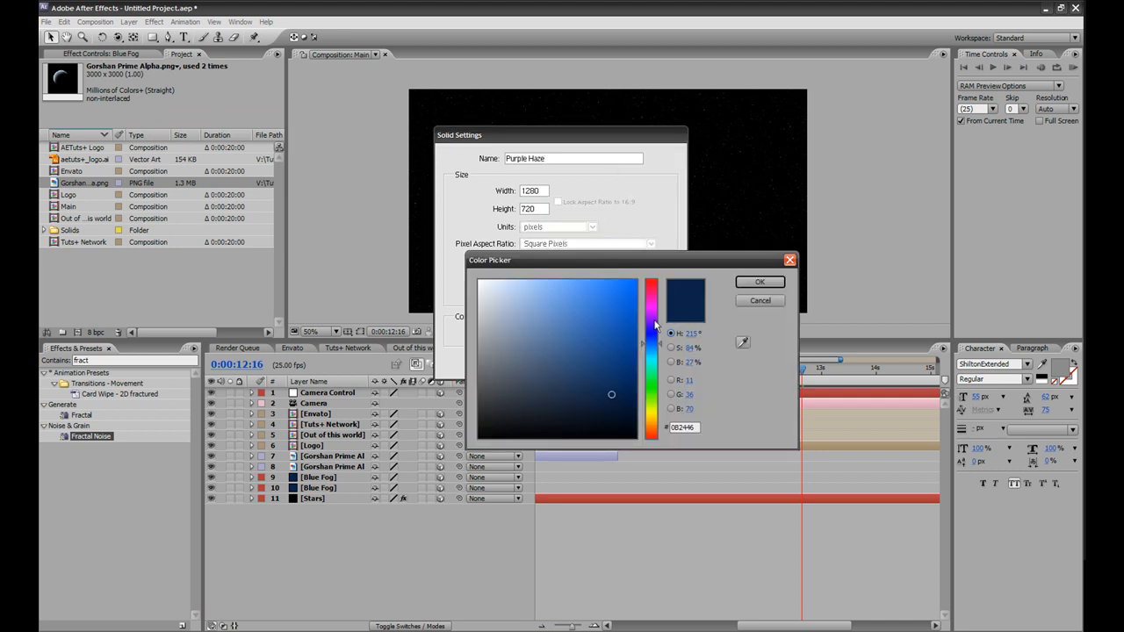
mouse_move(655, 318)
left_mouse_down()
mouse_move(650, 309)
mouse_move(625, 336)
mouse_move(618, 368)
left_mouse_up()
left_click(756, 282)
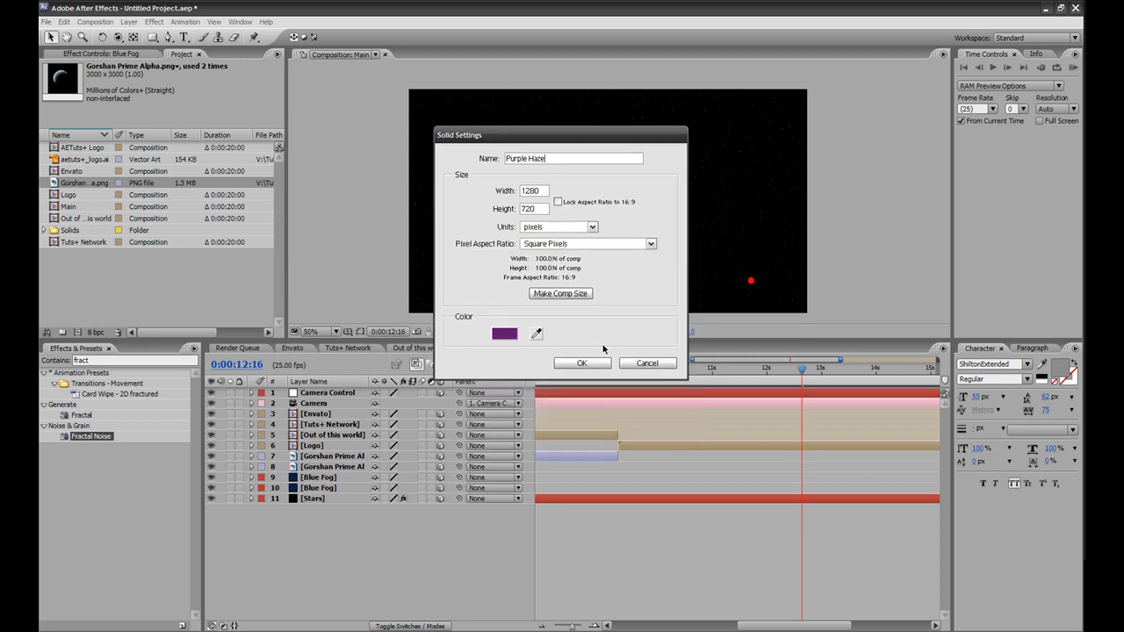
left_click(583, 362)
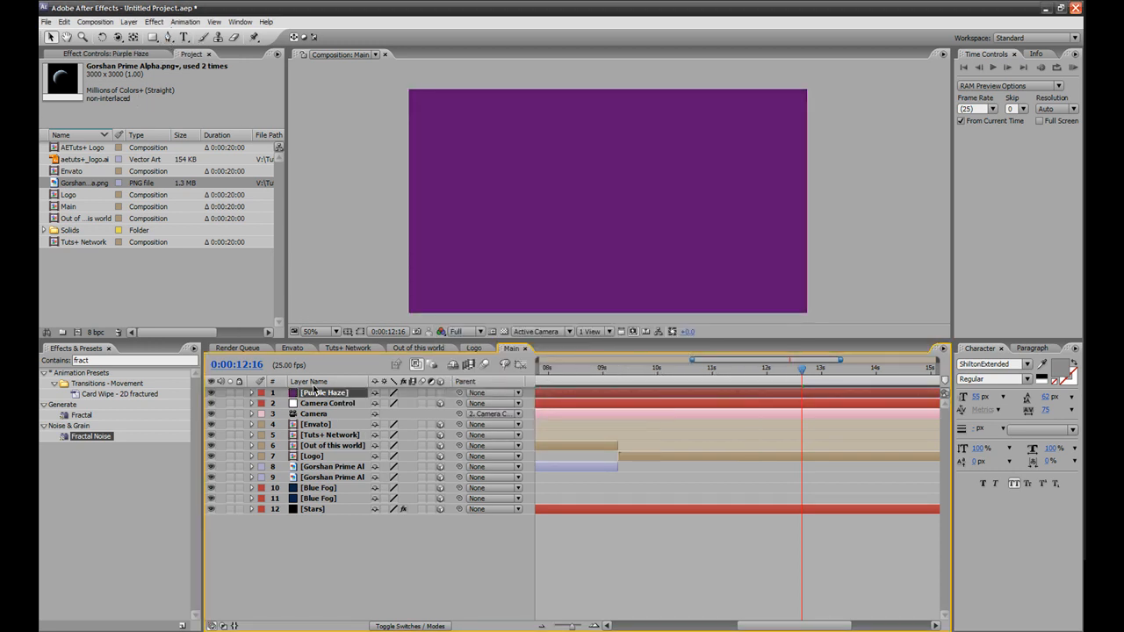
Make the Purple Haze layer 3D and place it directly beneath the Logo layer.
left_click(440, 392)
left_click_drag(323, 395, 322, 459)
Draw a closed, rounded Pen tool mask on Purple Haze loosely around the ae tuts+ logo and hide its outline.
key("g")
left_click(524, 157)
left_click(566, 153)
left_click(612, 154)
left_click(654, 161)
left_click(676, 165)
left_click(702, 169)
left_click(716, 189)
left_click(706, 230)
left_click(696, 257)
left_click(645, 249)
left_click(591, 247)
left_click(556, 238)
left_click(521, 226)
left_click(509, 204)
left_click(507, 179)
left_click(525, 157)
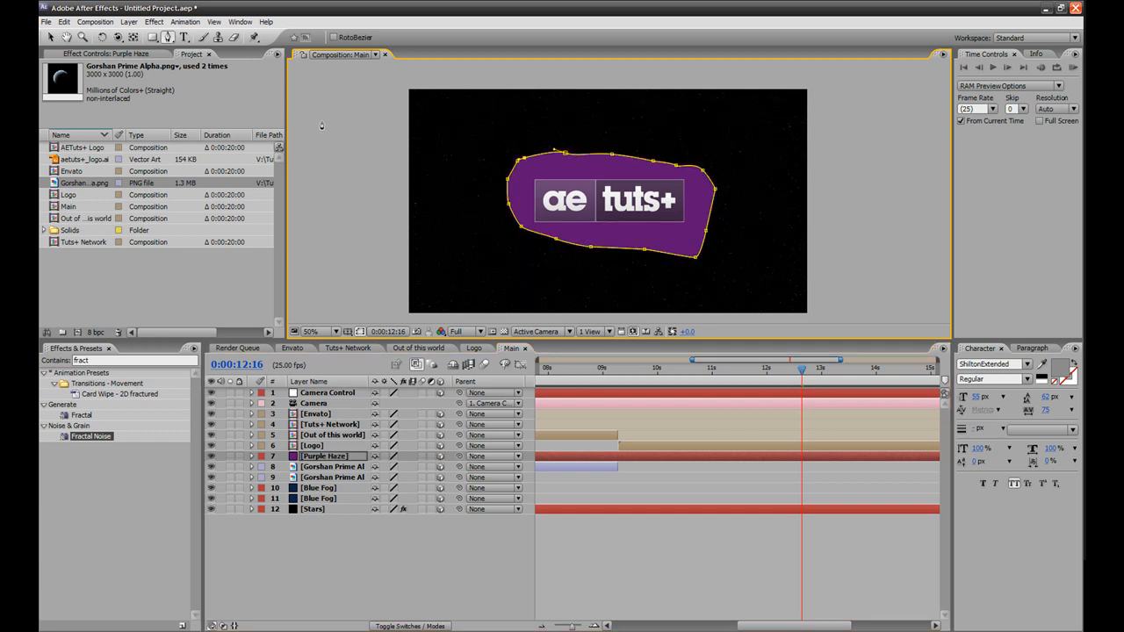
key("ctrl+shift+h")
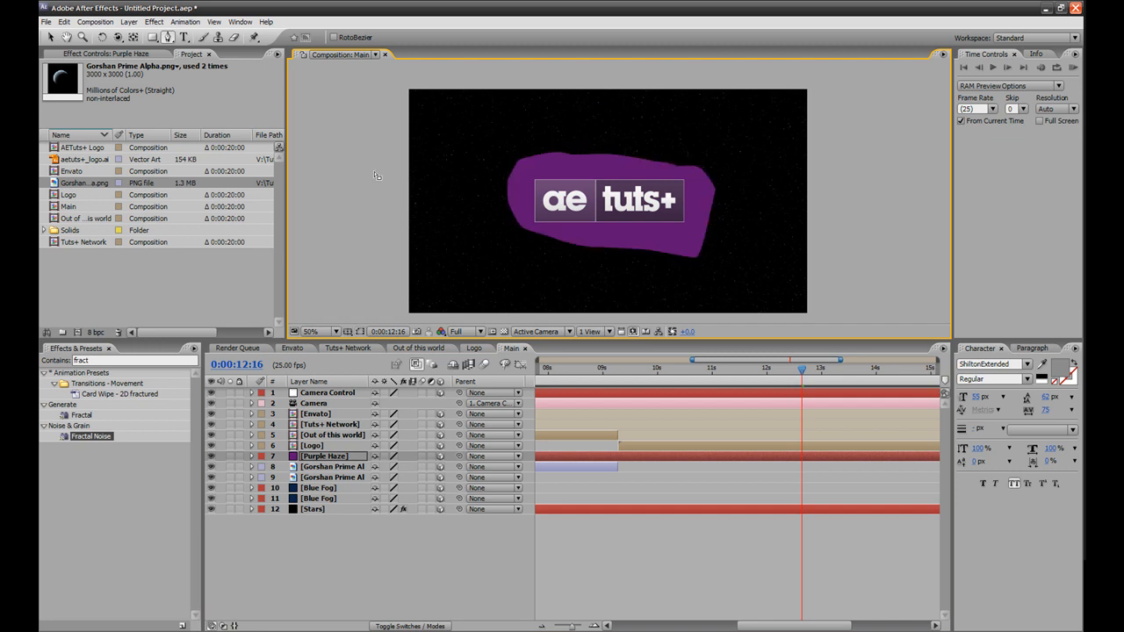
Feather the Purple Haze mask by 150 pixels.
key("m")
key("m")
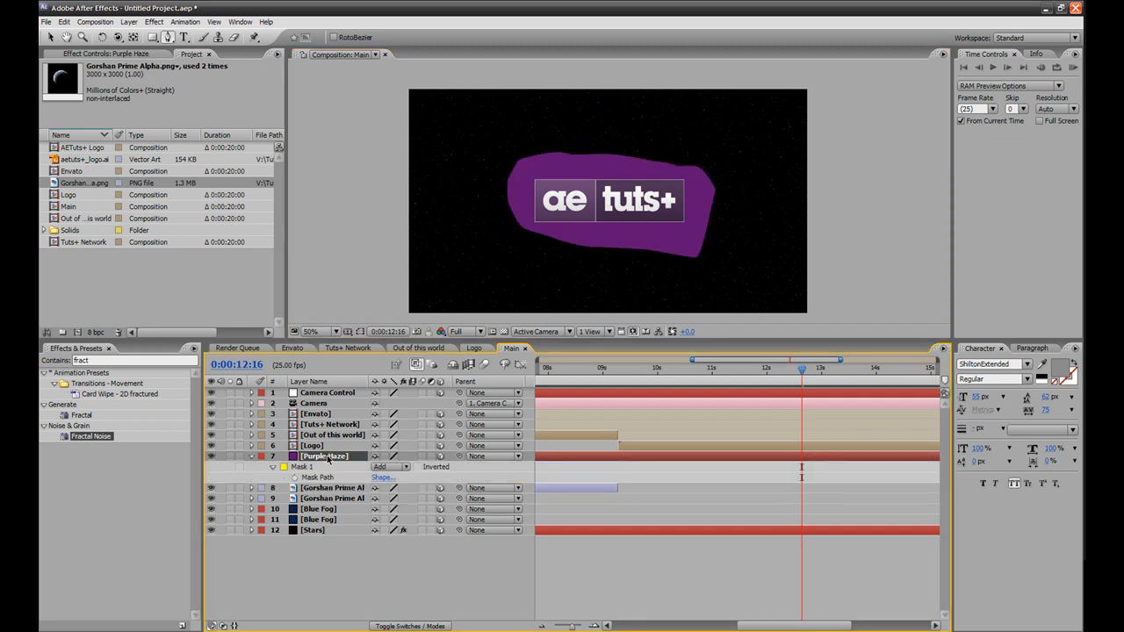
left_click(400, 487)
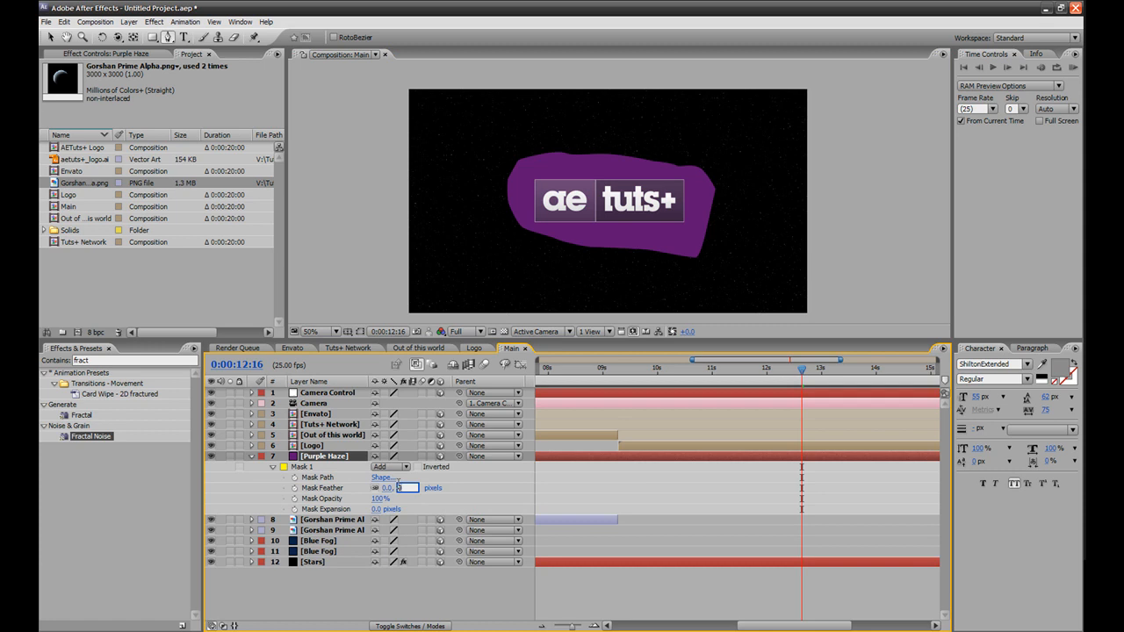
type("150")
key("Return")
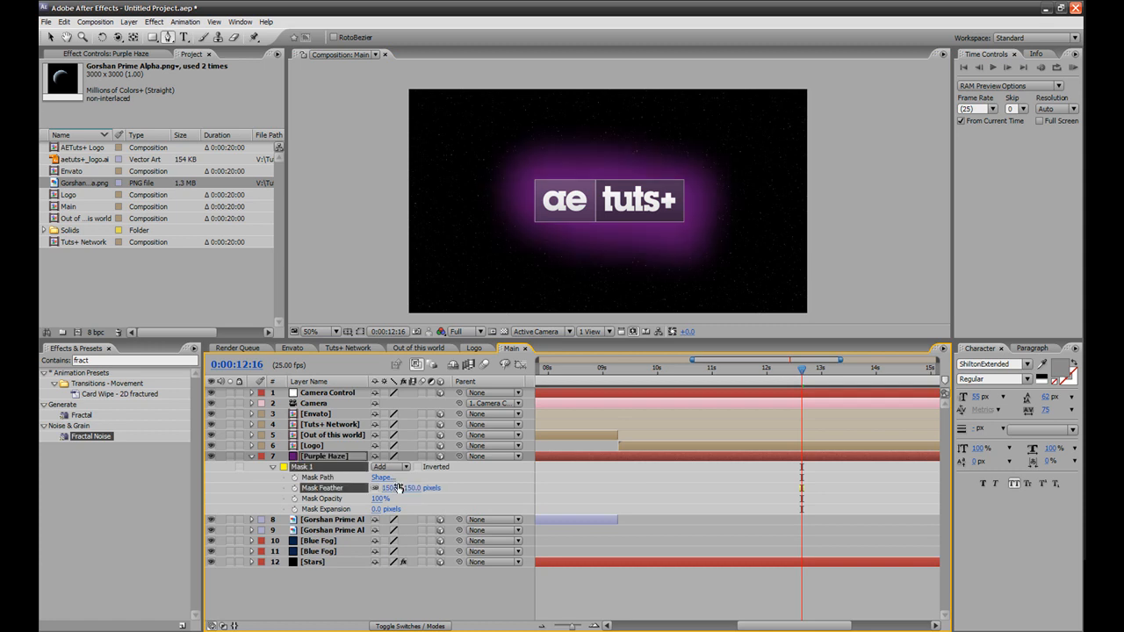
Recolour the Purple Haze solid with the purple sampled from the upper edge of the logo's ae box.
left_click(326, 459)
key("v")
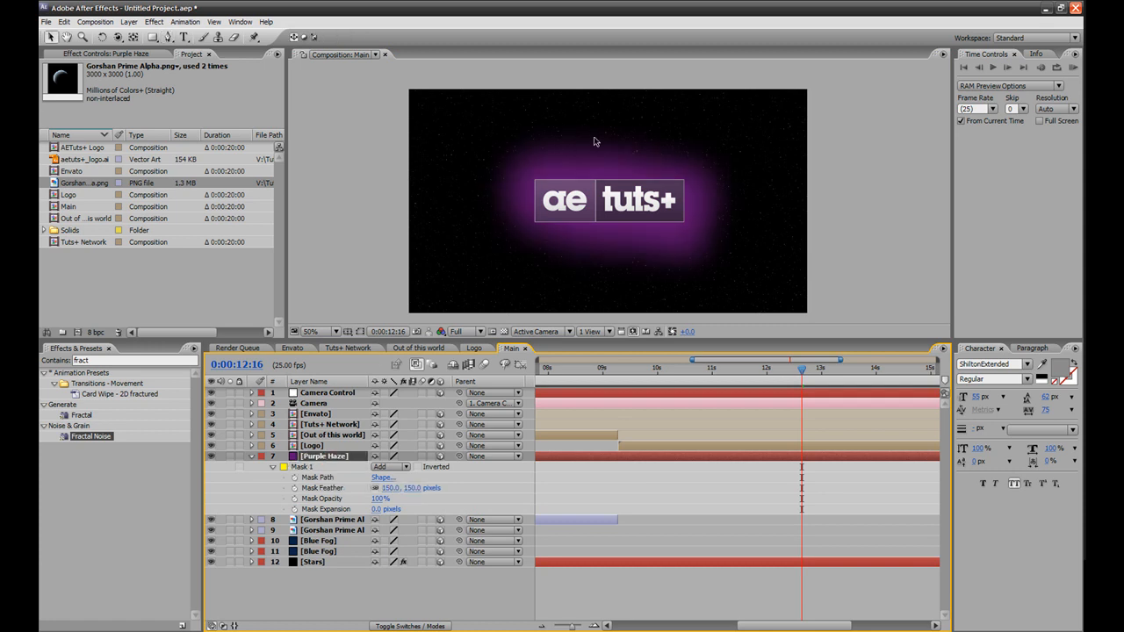
left_click(137, 21)
left_click(141, 46)
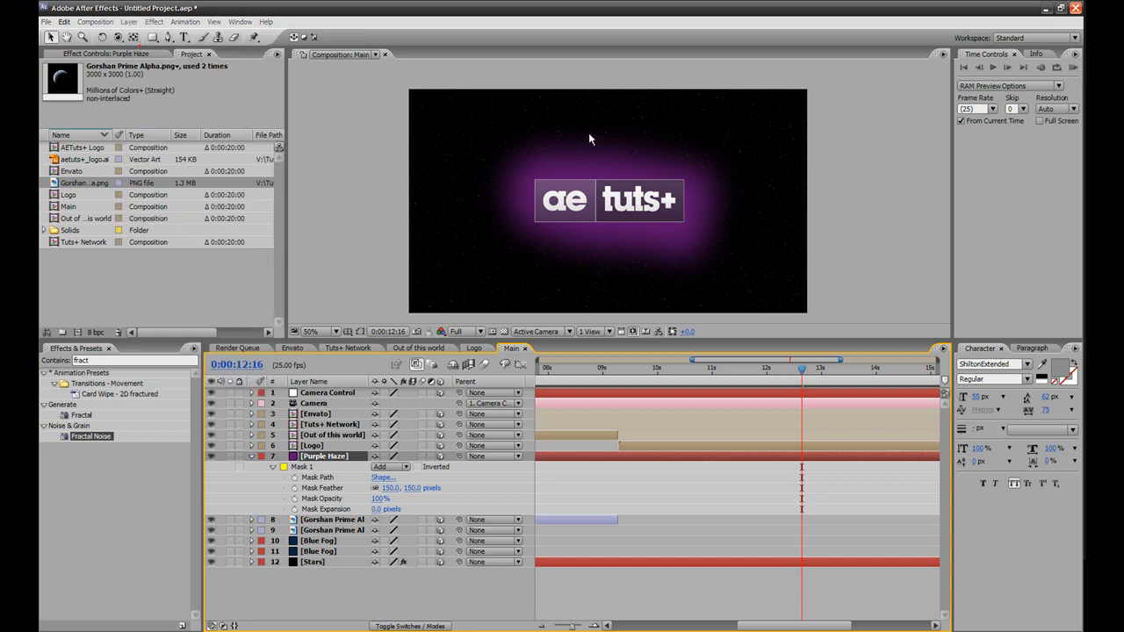
left_click_drag(582, 132, 380, 105)
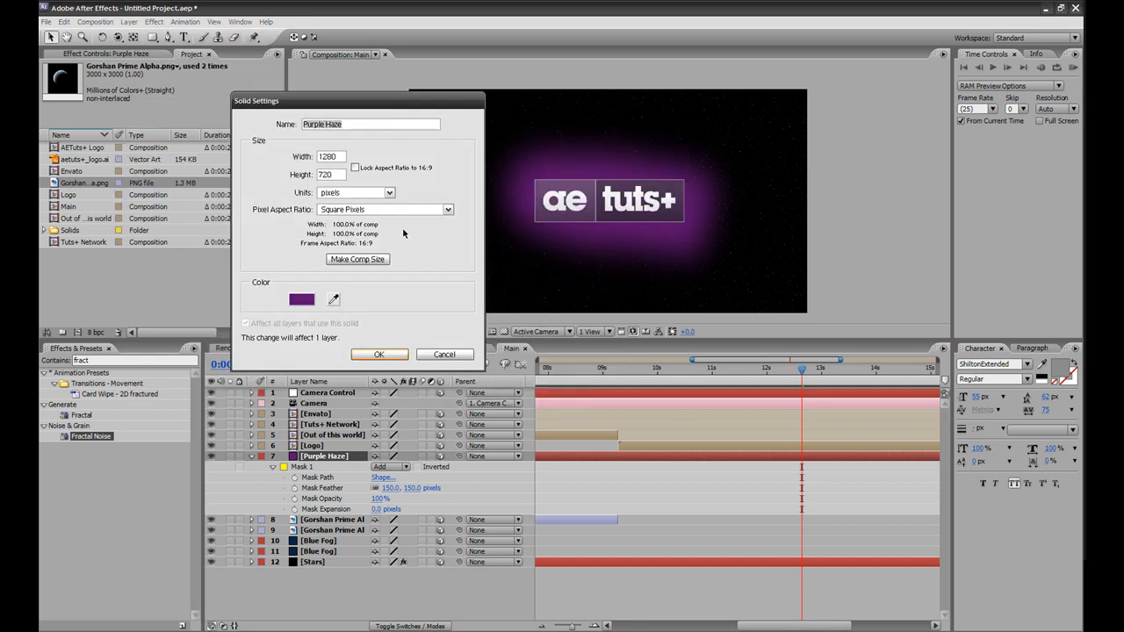
left_click(335, 300)
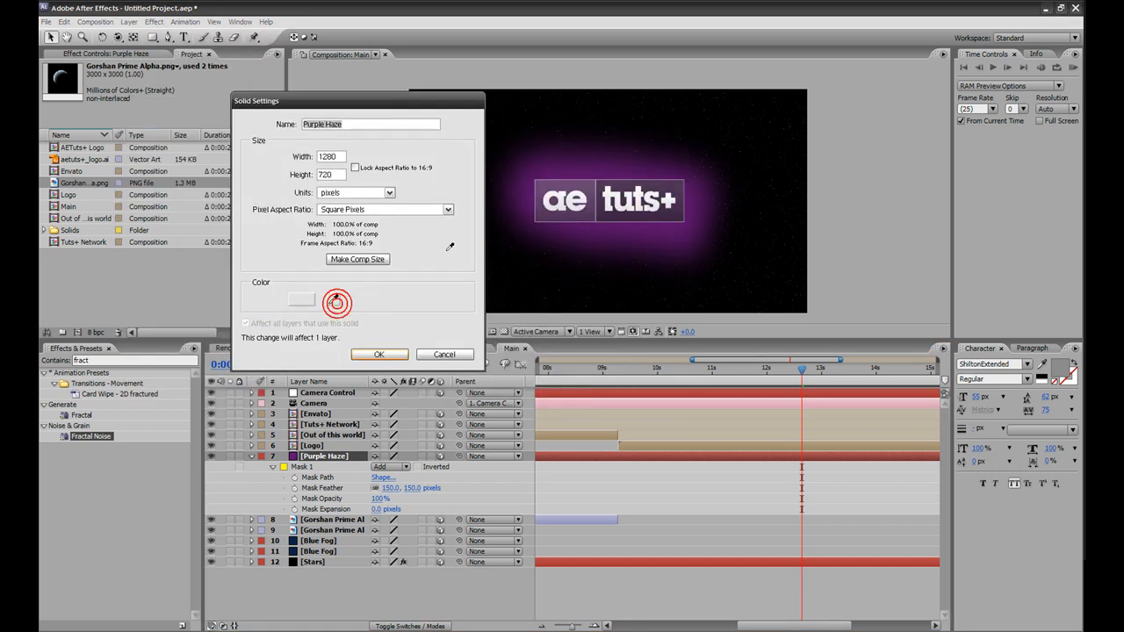
left_click(596, 183)
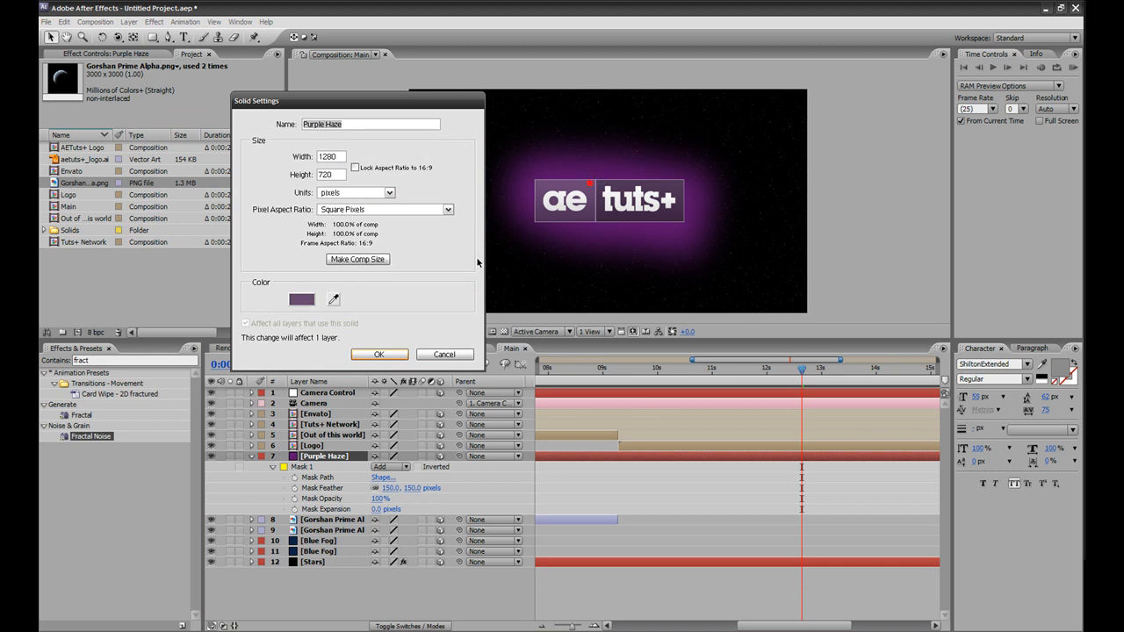
left_click(378, 355)
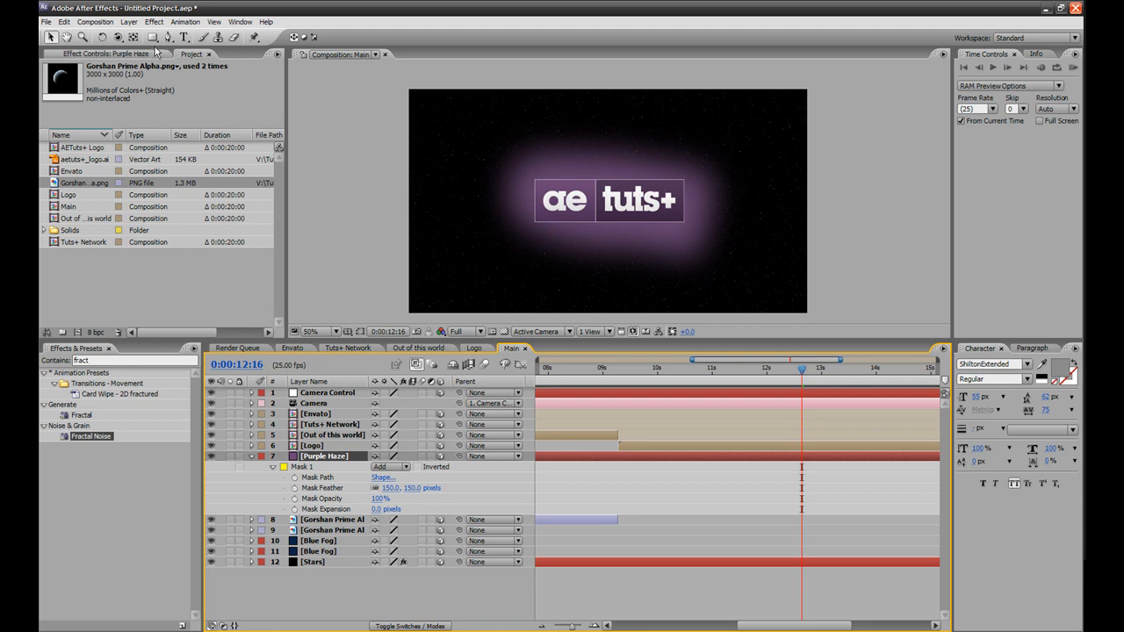
Change the Purple Haze solid's colour to the darker purple sampled from the logo's tuts+ box.
left_click(130, 22)
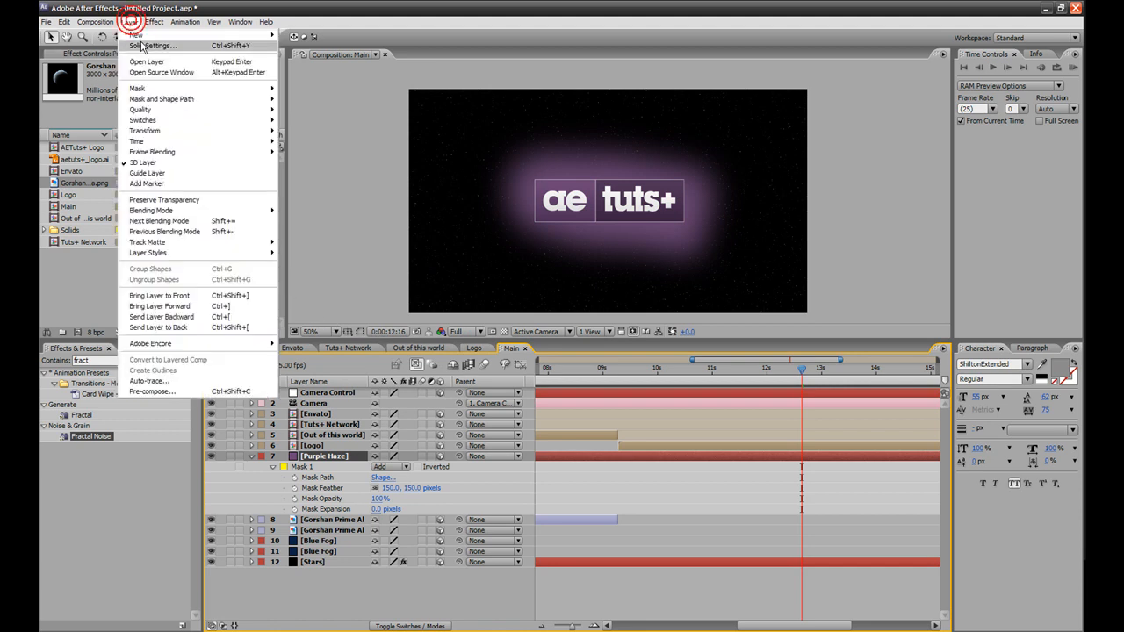
left_click(141, 40)
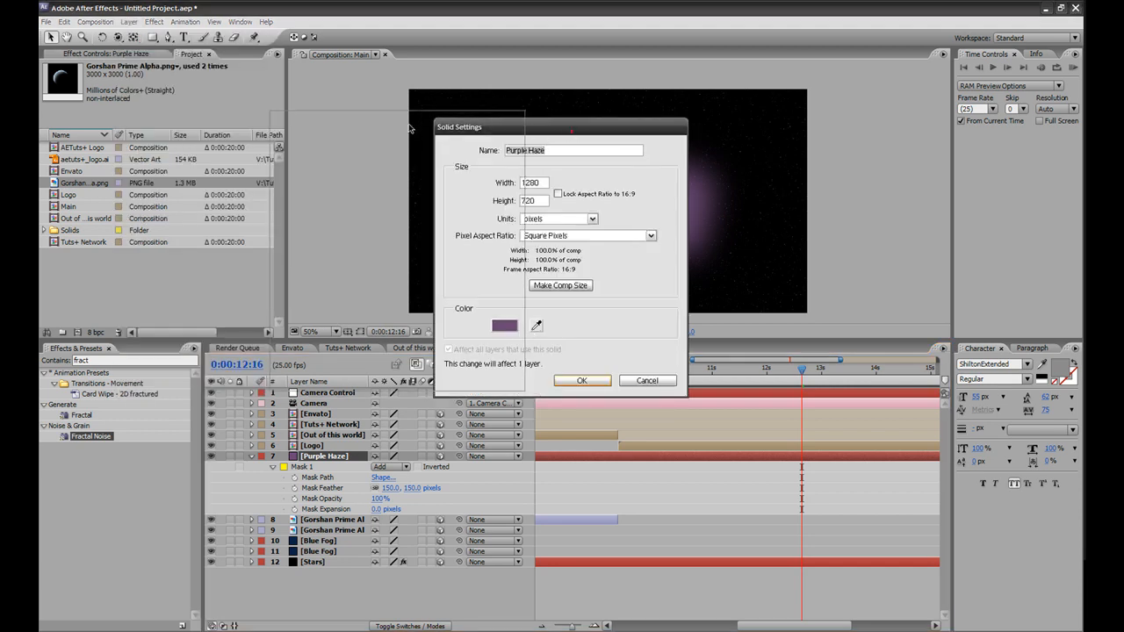
left_click_drag(572, 129, 409, 122)
left_click(370, 321)
left_click(599, 186)
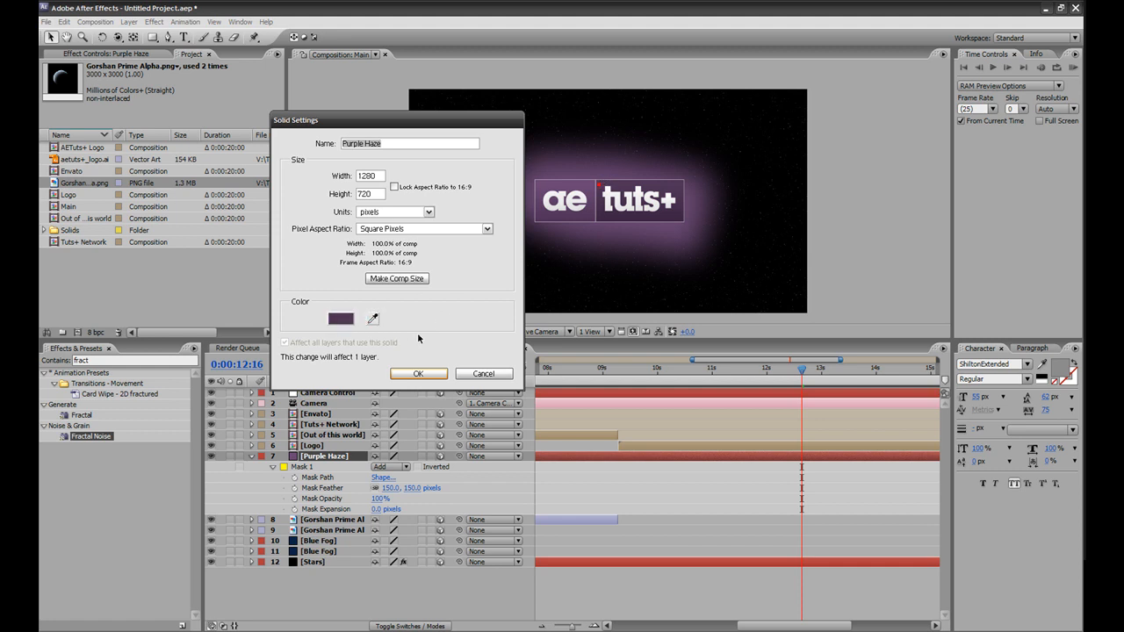
left_click(404, 375)
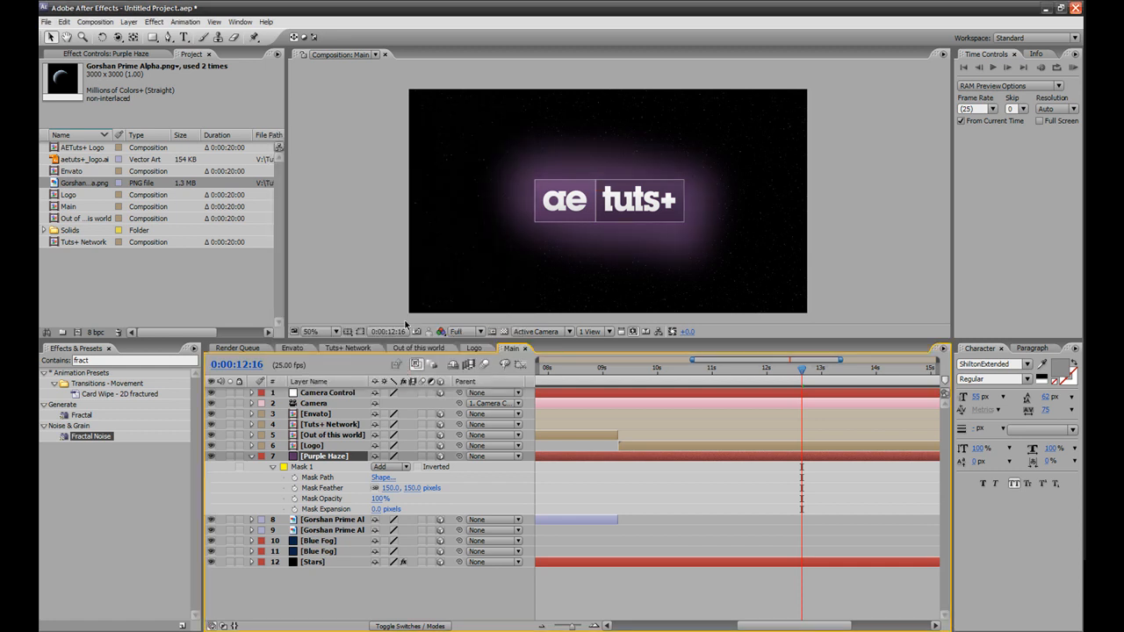
Set the Purple Haze mask's expansion to -10 pixels.
left_click_drag(377, 509, 360, 509)
left_click(381, 510)
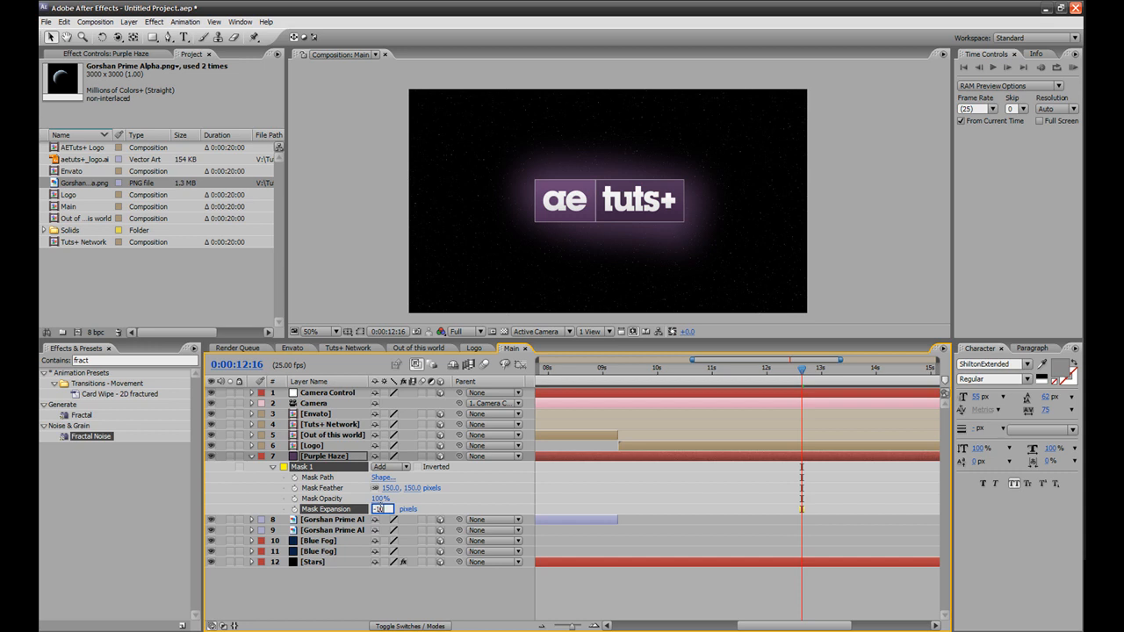
key("Return")
Trim the Purple Haze layer to start at 0:00:09:08 with the Logo layer and preview the shot at 0:00:10:18.
key("period")
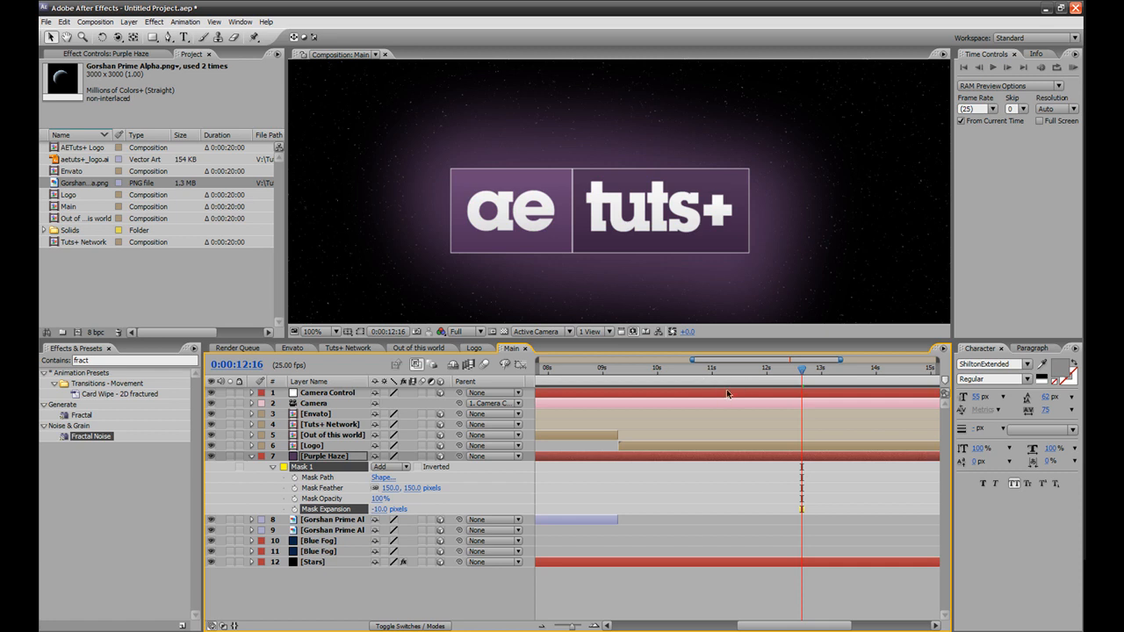
left_click(620, 369)
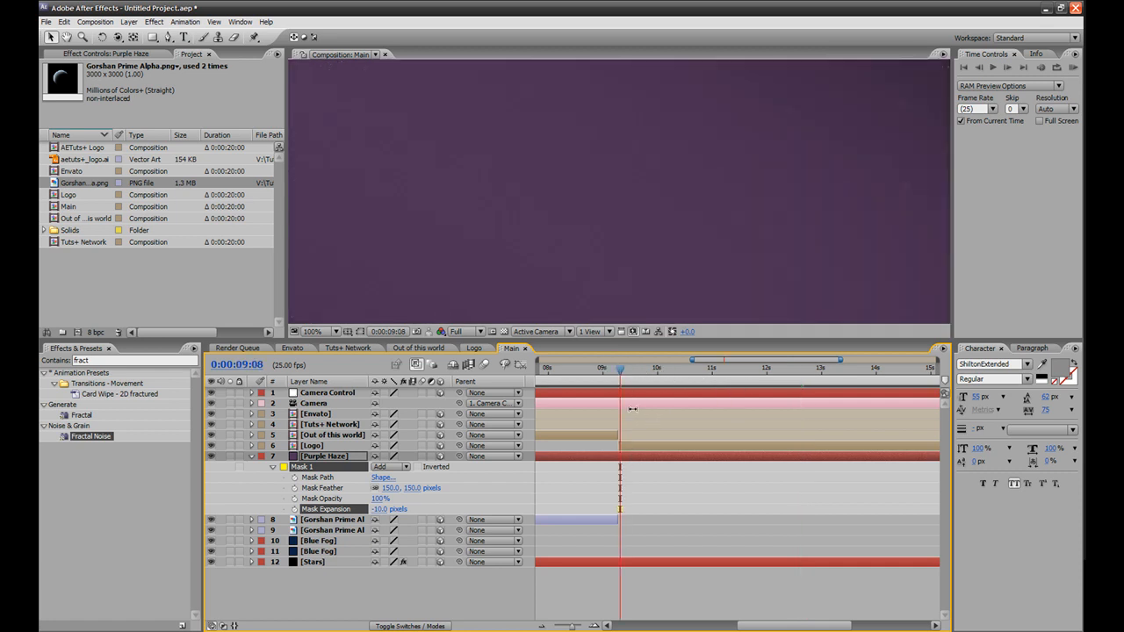
left_click_drag(651, 378, 698, 374)
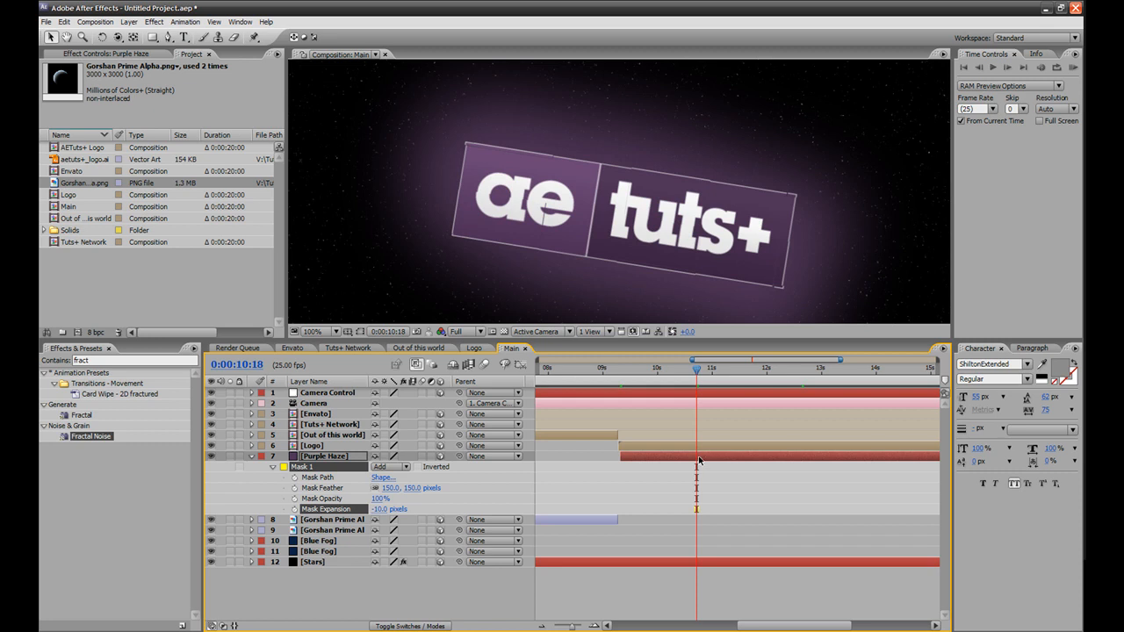
Keyframe the Purple Haze layer's opacity to fade in from 0% just before 0:00:10:06 to 100% at 0:00:10:18.
left_click(700, 462)
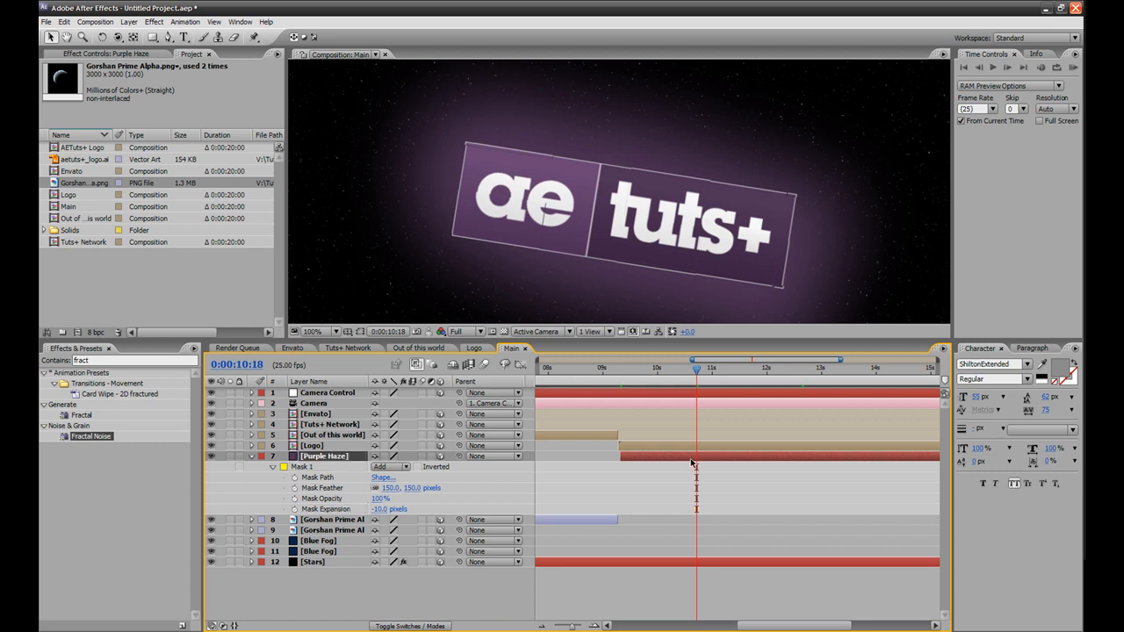
key("t")
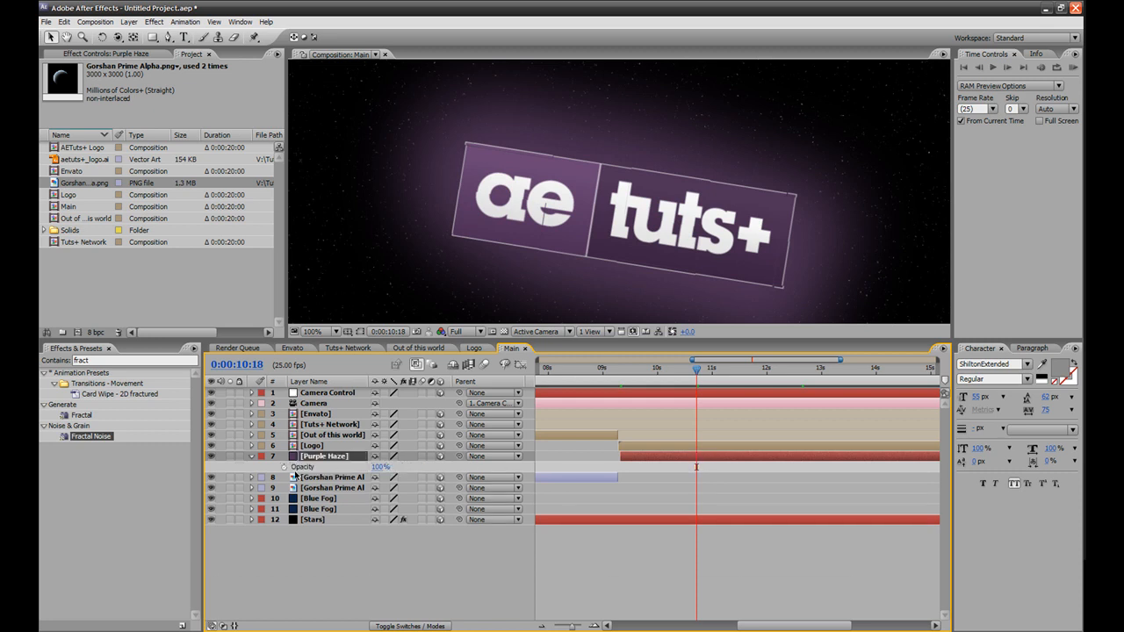
left_click(284, 467)
left_click(673, 369)
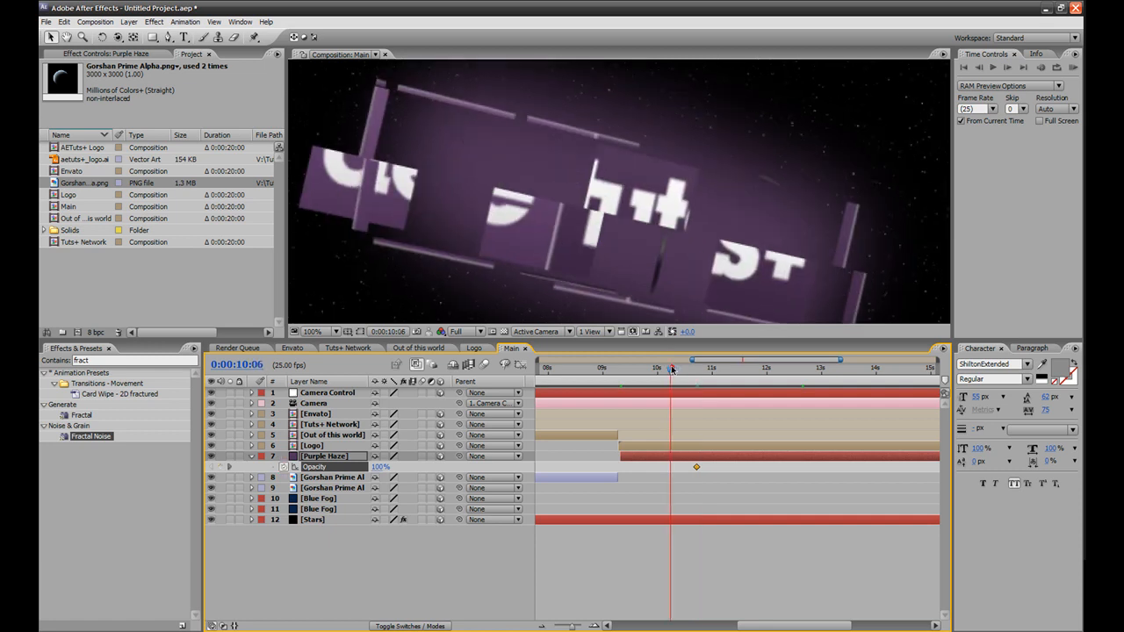
left_click_drag(671, 370, 666, 370)
left_click(380, 469)
type("0")
key("Return")
Define a new solid named Lens Flare 1 in the Main composition, 1500 pixels wide and 1000 pixels high.
left_click_drag(666, 373, 418, 389)
scroll(618, 335, "down", 1)
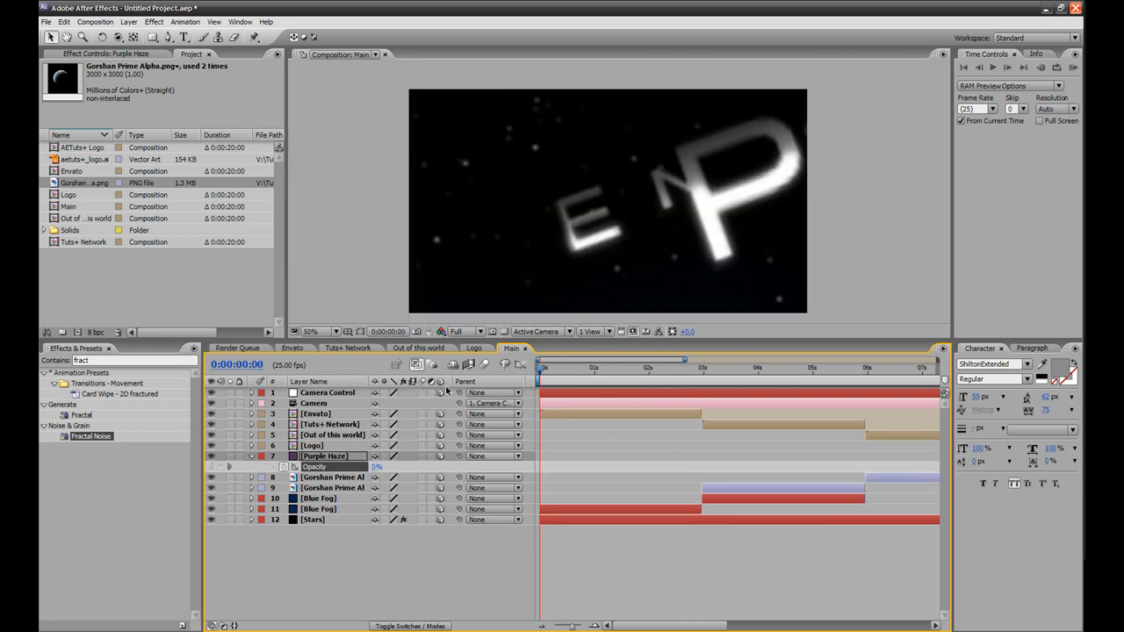
left_click(252, 457)
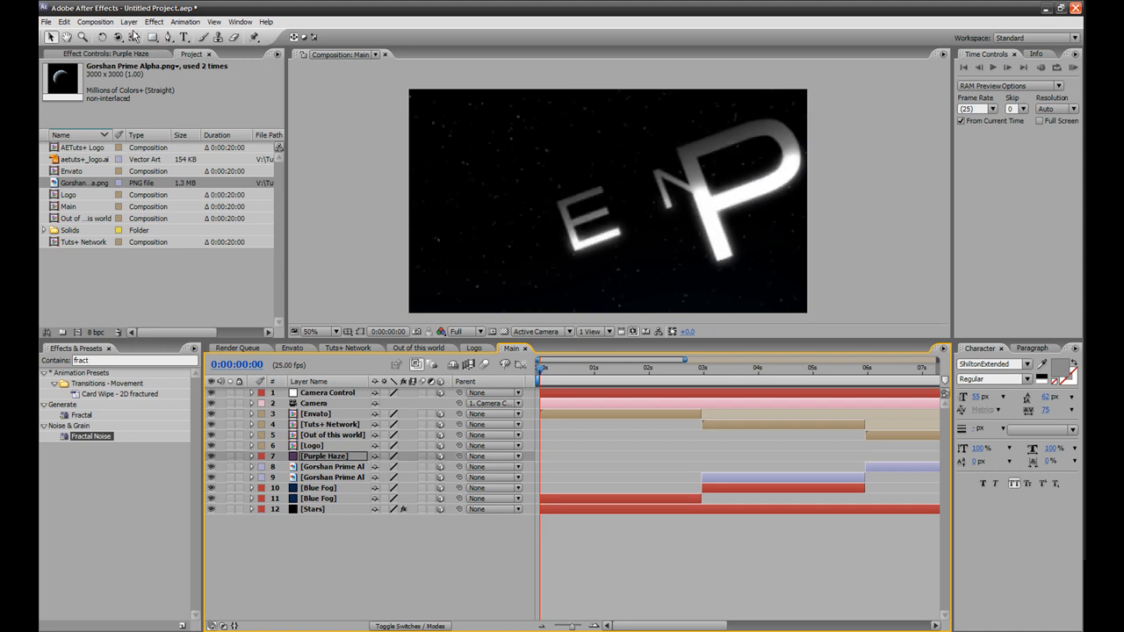
left_click(131, 24)
mouse_move(136, 33)
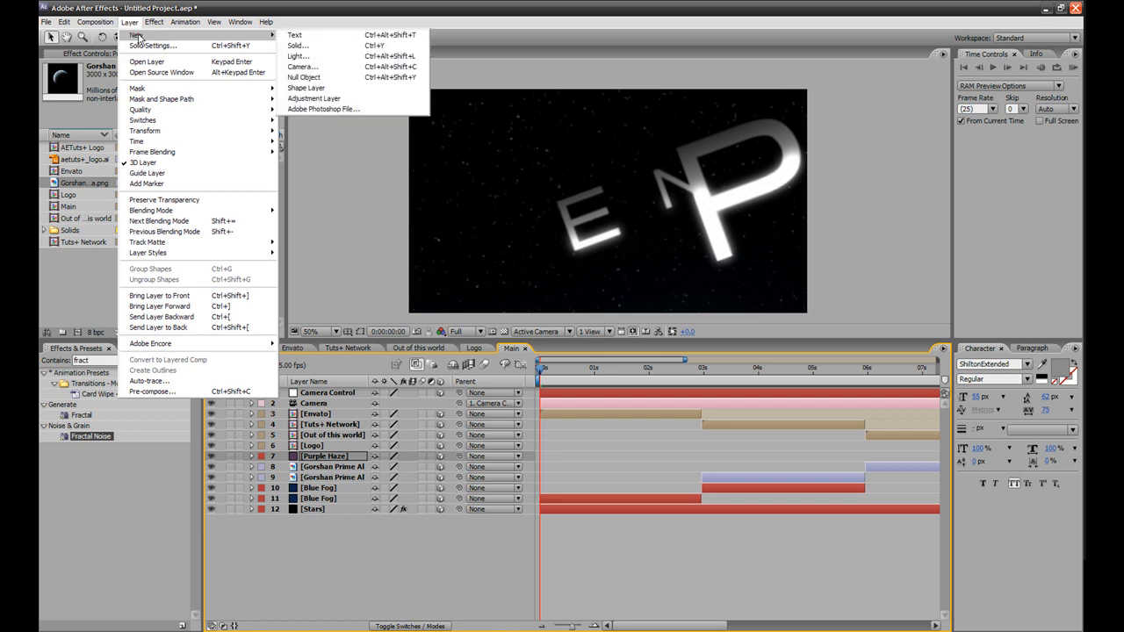
left_click(304, 44)
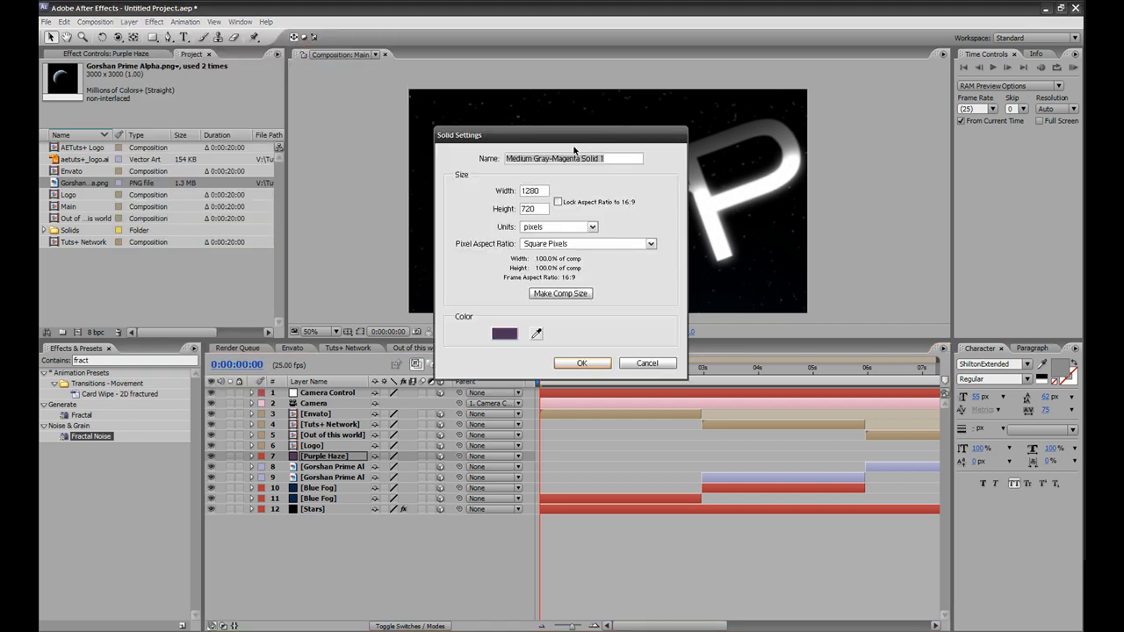
type("Lens Flare")
key("Tab")
type("1500")
key("Tab")
type("1000")
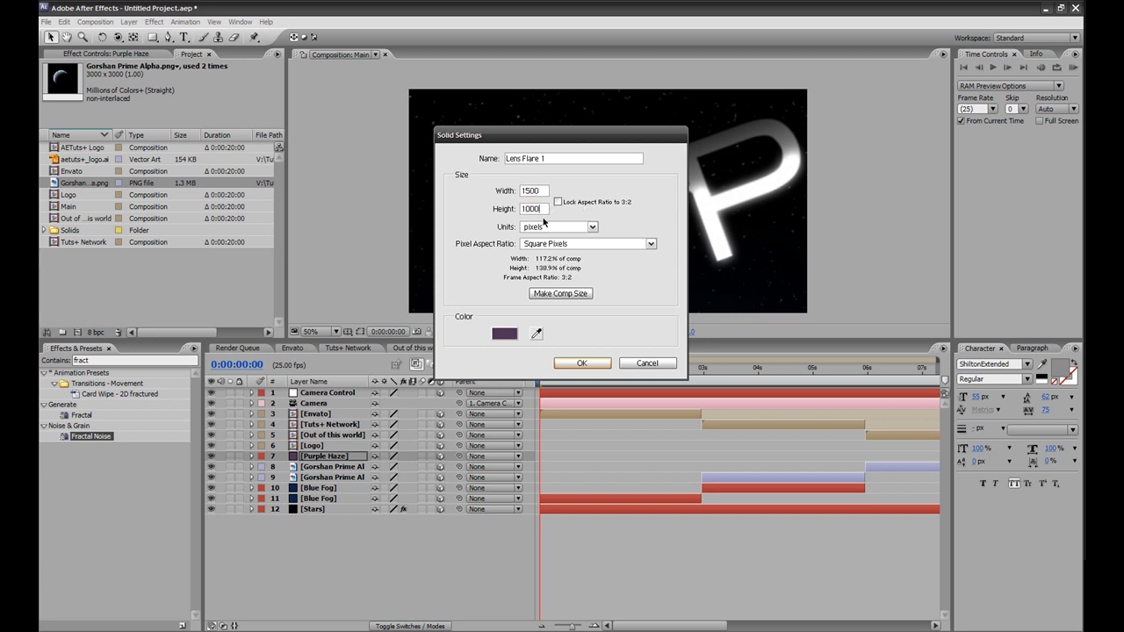
Create the Lens Flare 1 solid in black (000000) and place its layer between Camera and Envato.
left_click(504, 334)
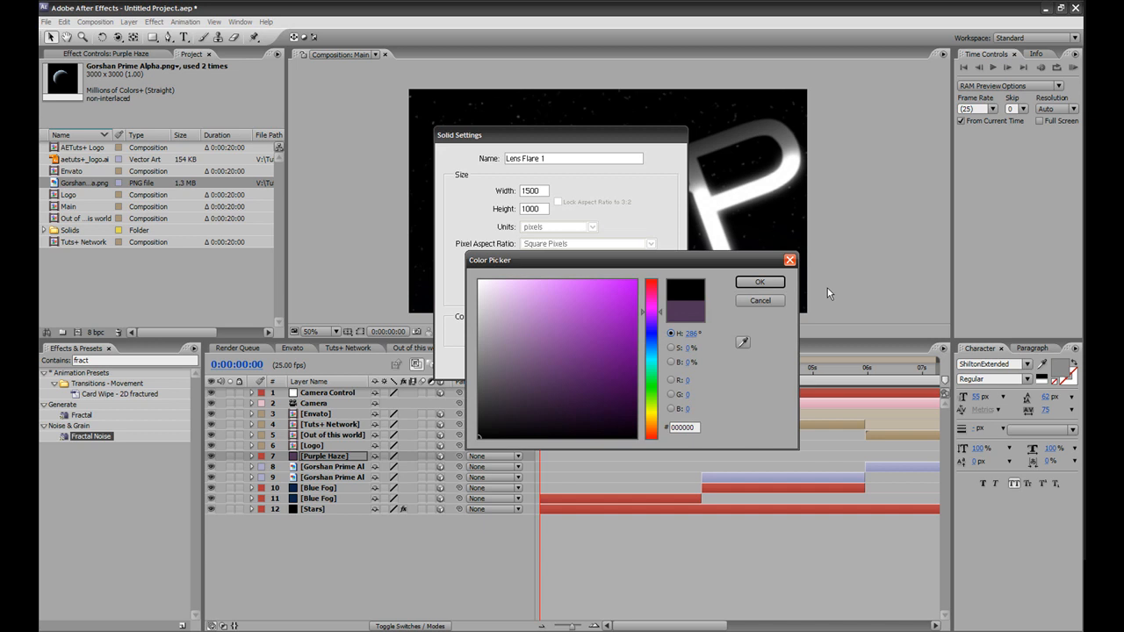
left_click(760, 282)
left_click(582, 368)
left_click_drag(319, 396, 332, 426)
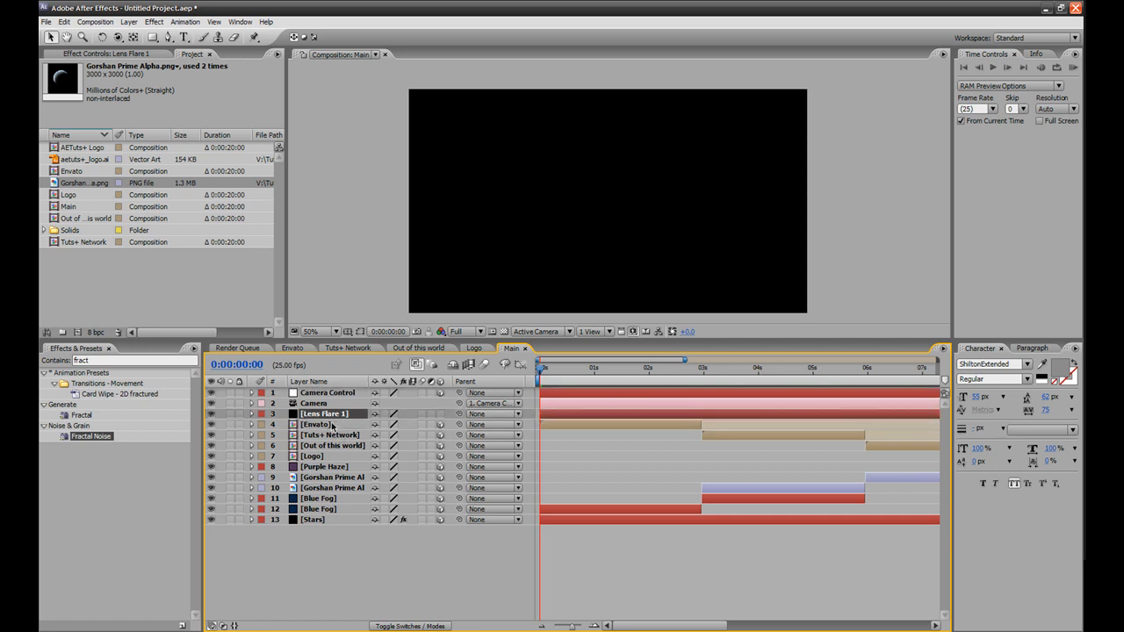
Apply the Lens Flare effect to the Lens Flare 1 layer with lens type 105mm Prime.
left_click(112, 360)
type("lens flare")
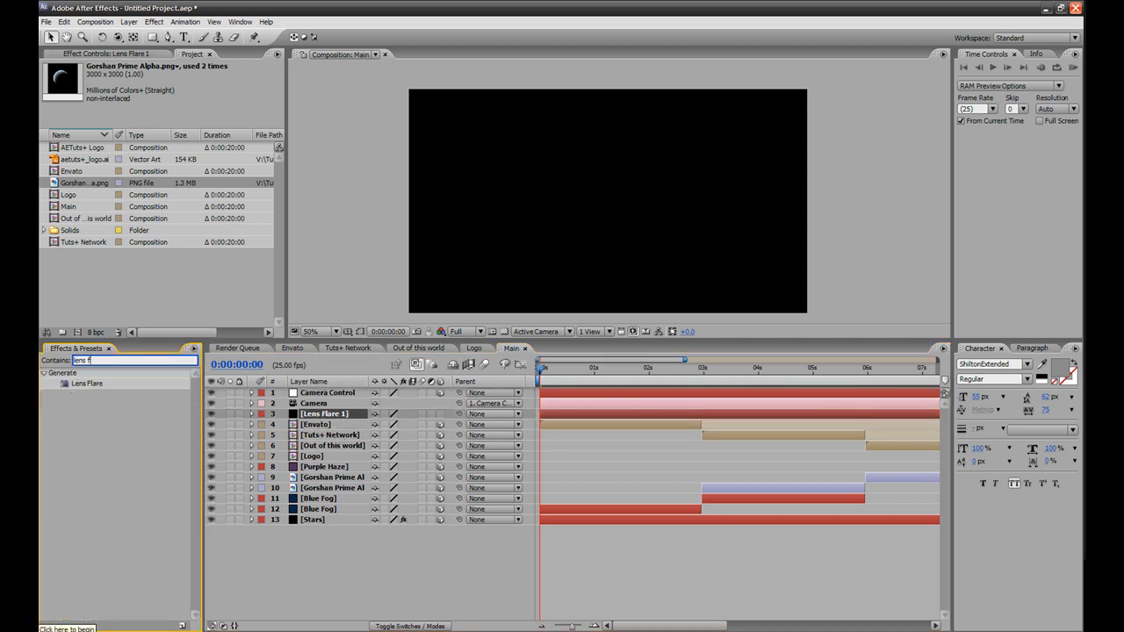
double_click(82, 385)
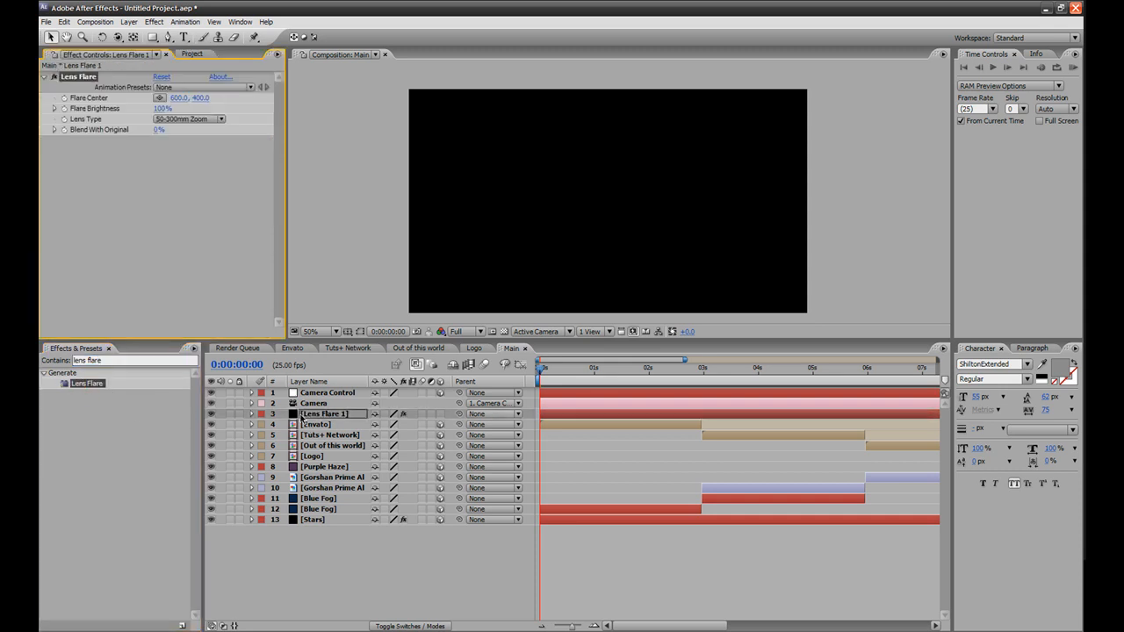
left_click(202, 119)
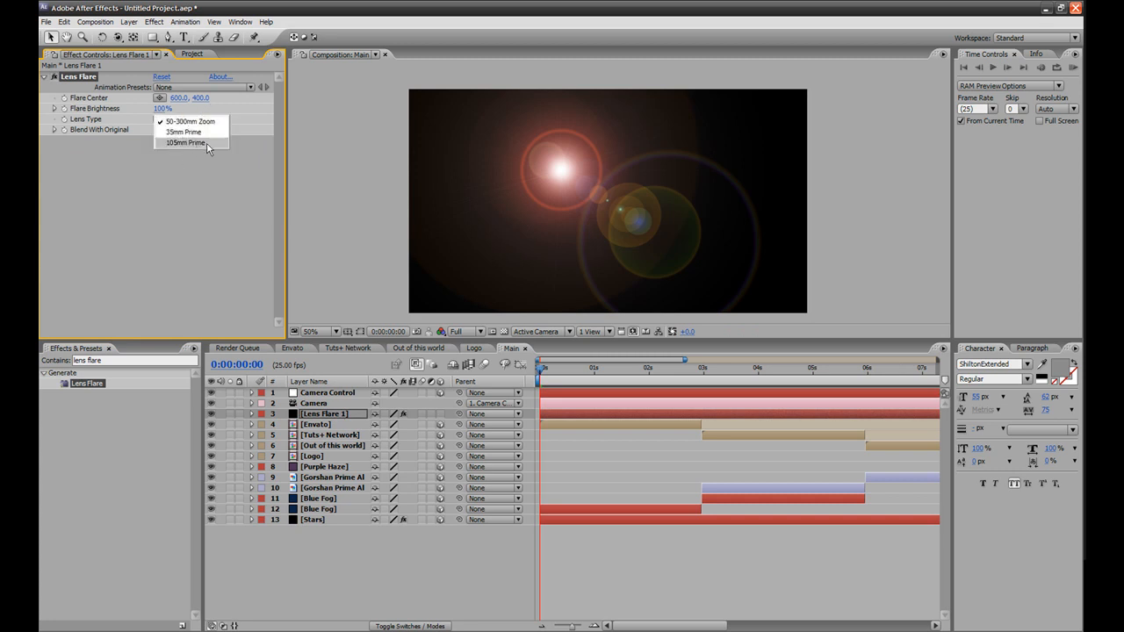
left_click(206, 142)
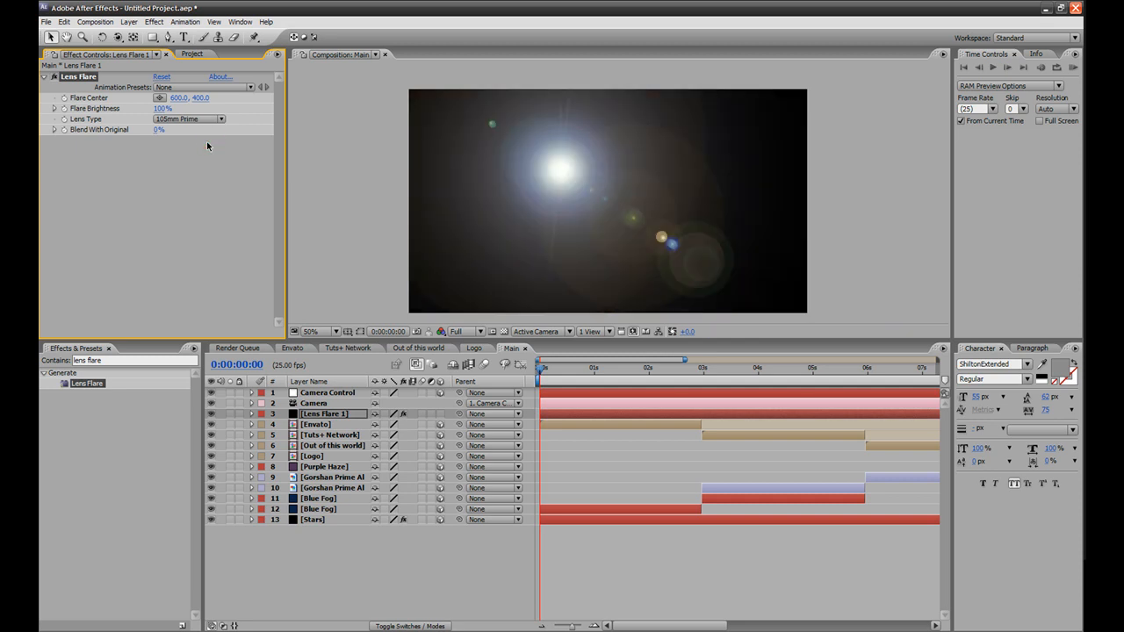
Set the Lens Flare 1 layer's blending mode to Screen.
left_click(341, 417)
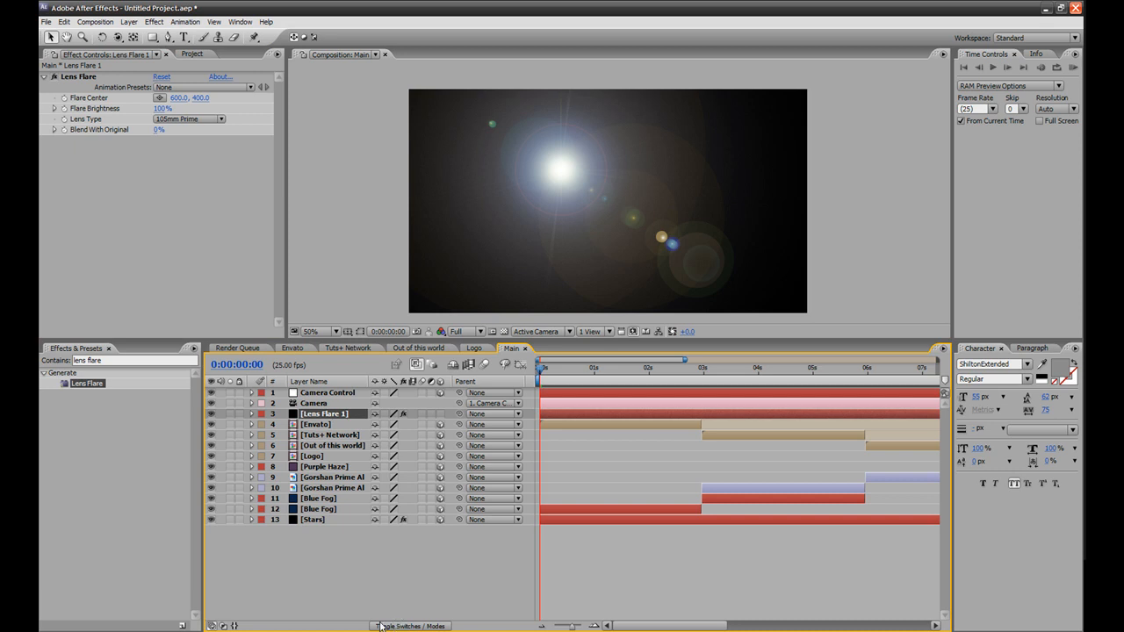
left_click(427, 627)
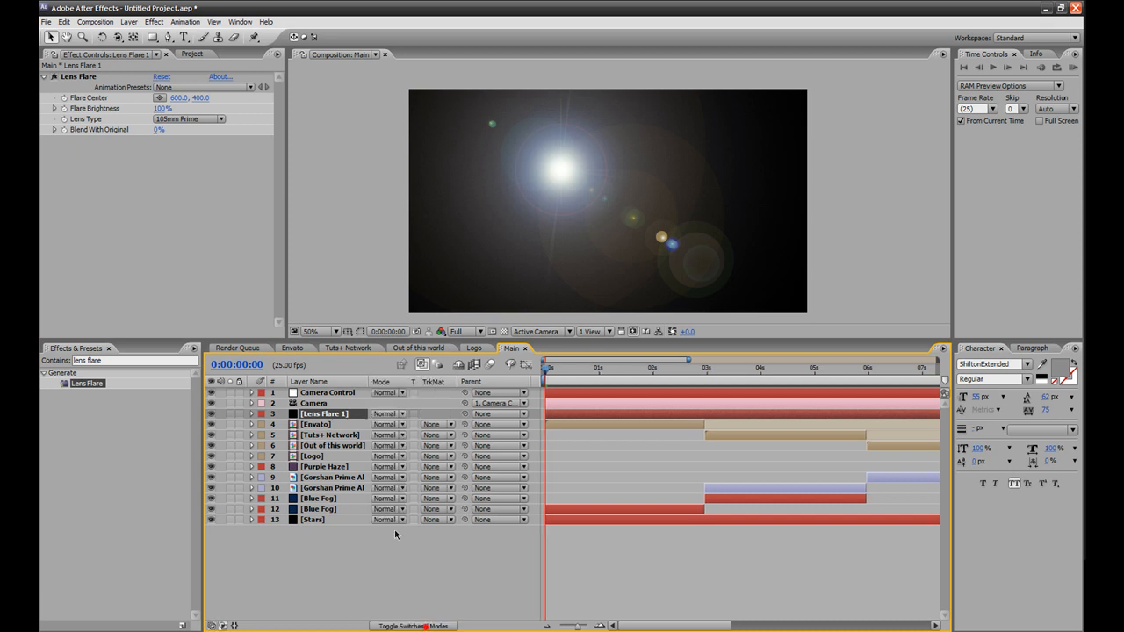
left_click(397, 414)
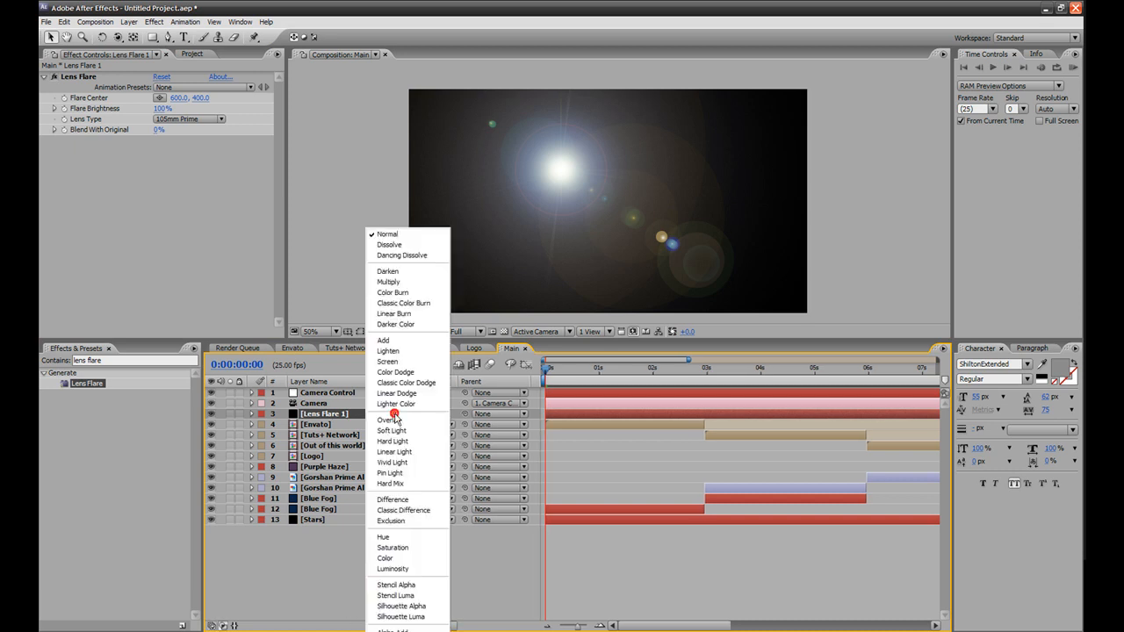
left_click(397, 361)
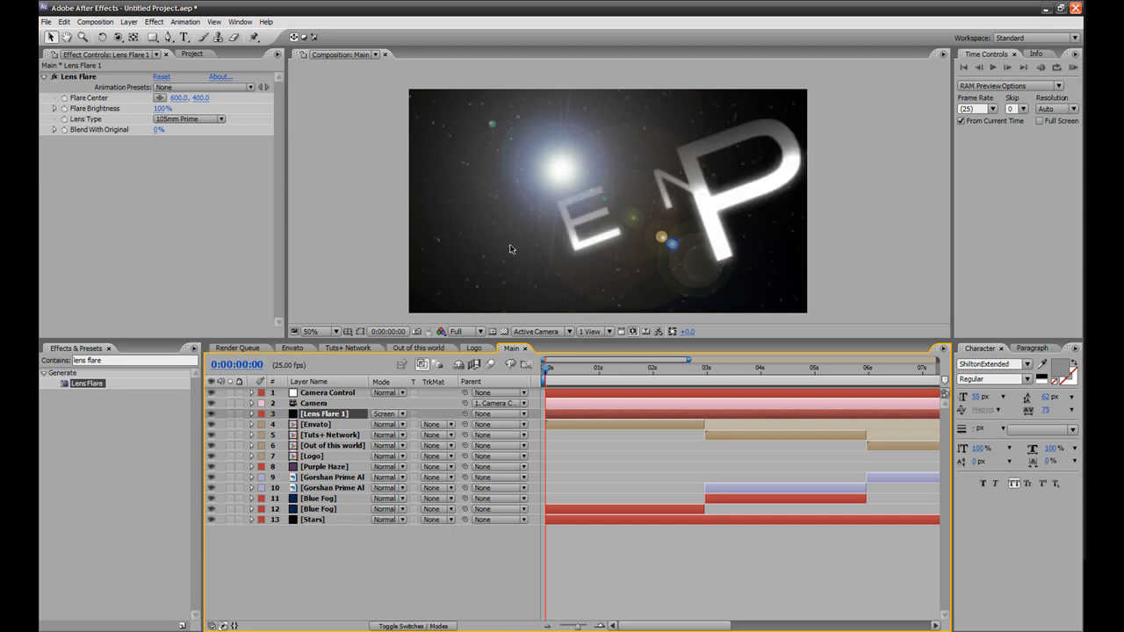
Set Blend With Original to 50% and keyframe Flare Center at 652, 640 on the E's lower-left corner at 0:00:00:00.
left_click(157, 130)
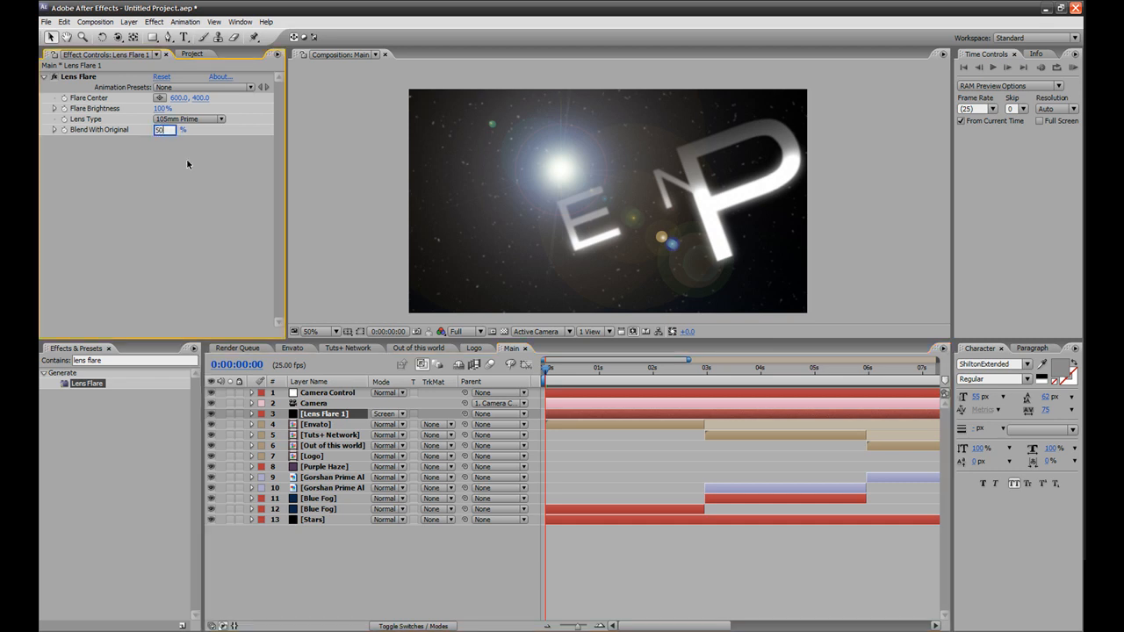
key("Return")
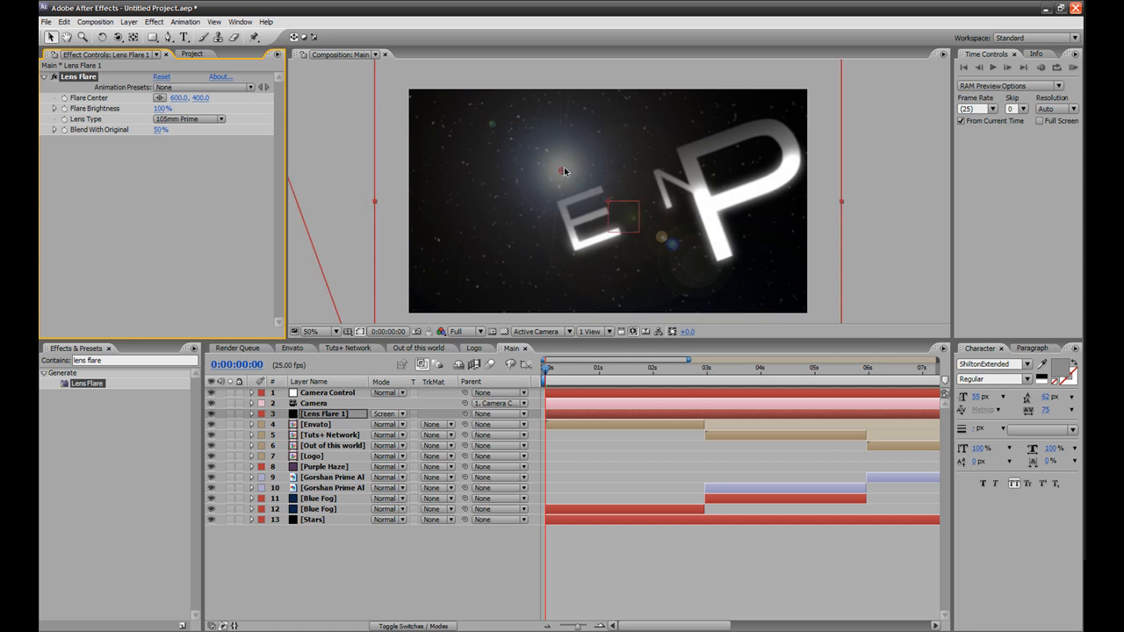
left_click_drag(563, 172, 578, 247)
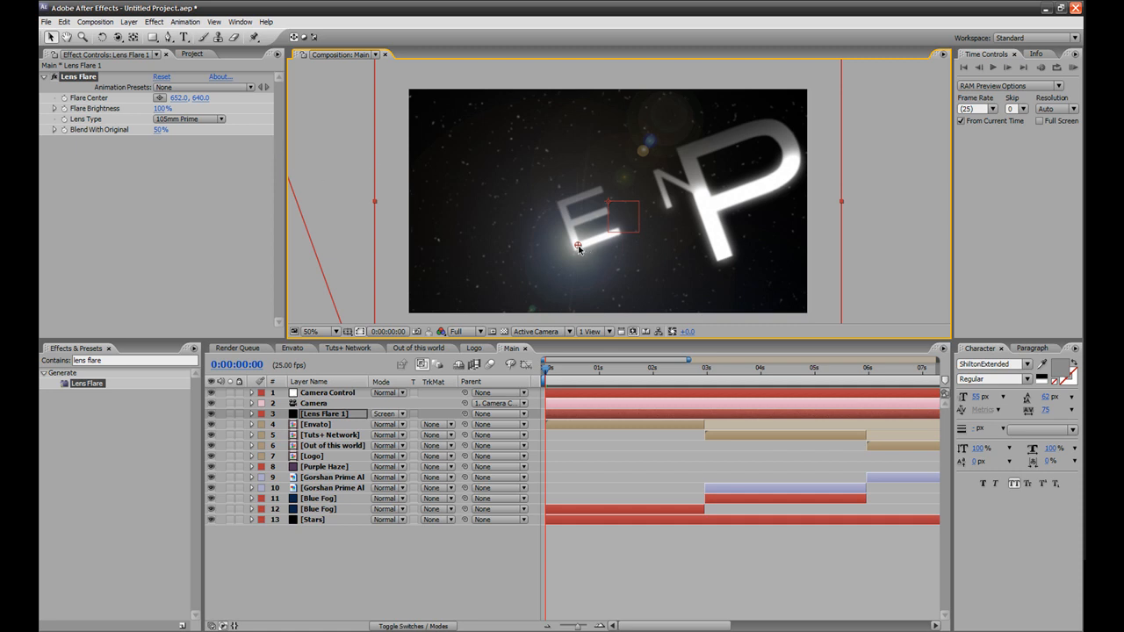
left_click(64, 98)
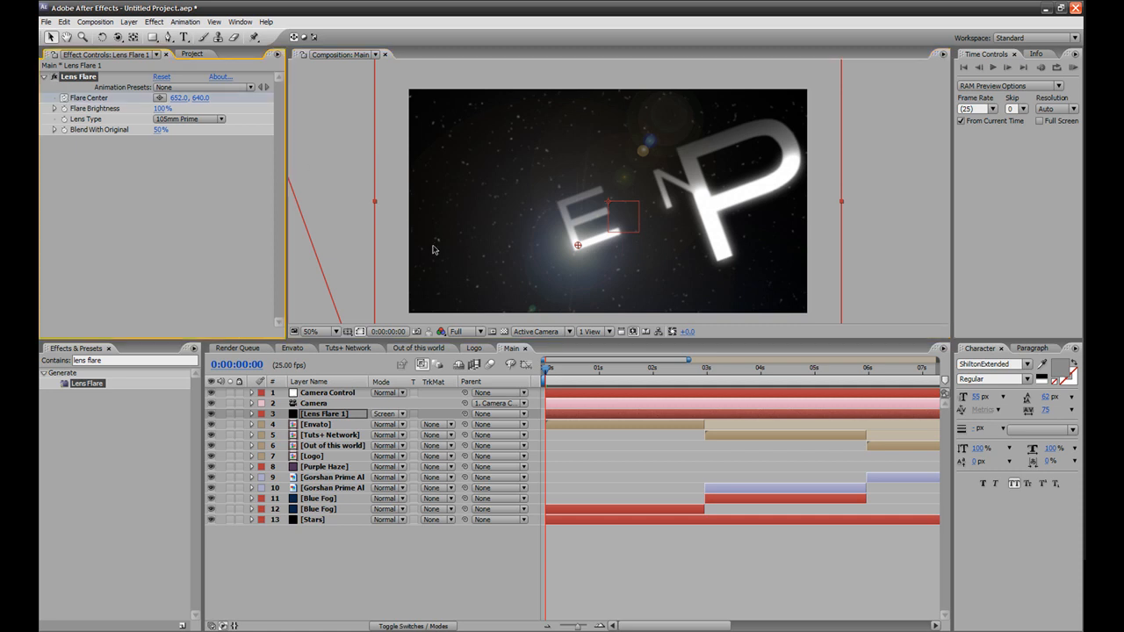
Move Flare Center to 602, 644 at 0:00:00:02 to follow the E, and lower the preview resolution to Half.
scroll(576, 246, "up", 2)
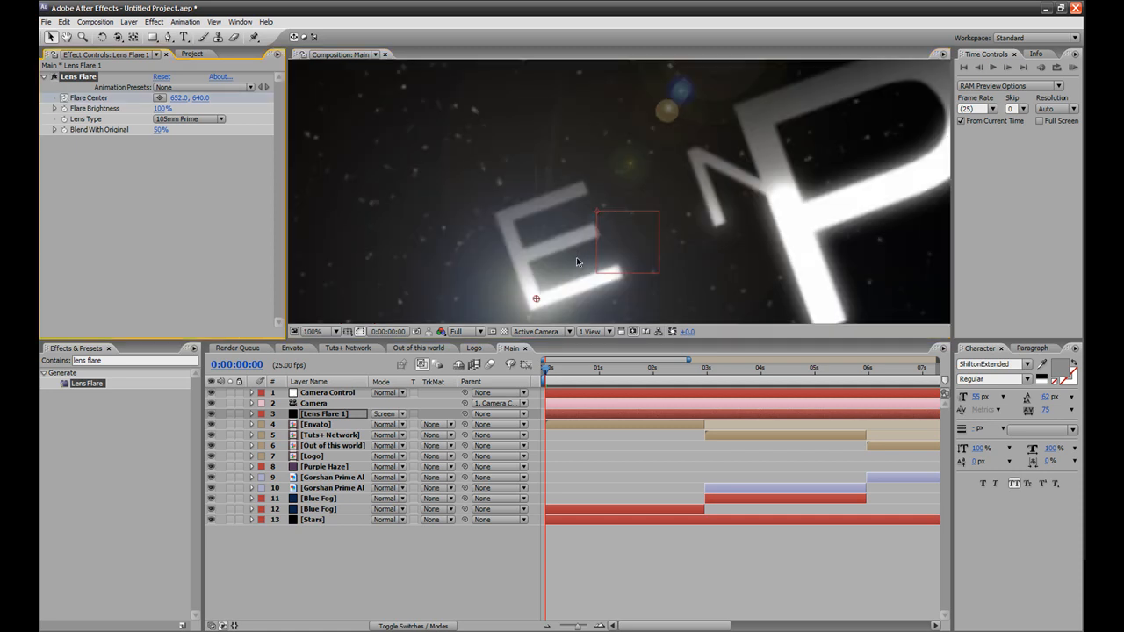
key("Page_Down")
key("Page_Down")
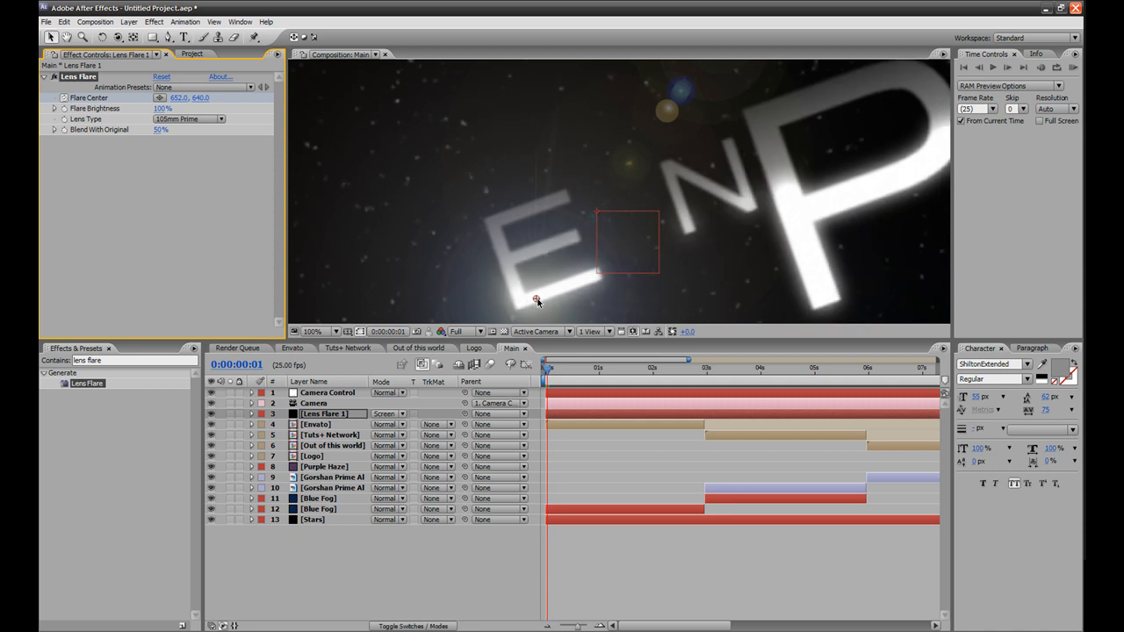
left_click_drag(536, 300, 505, 303)
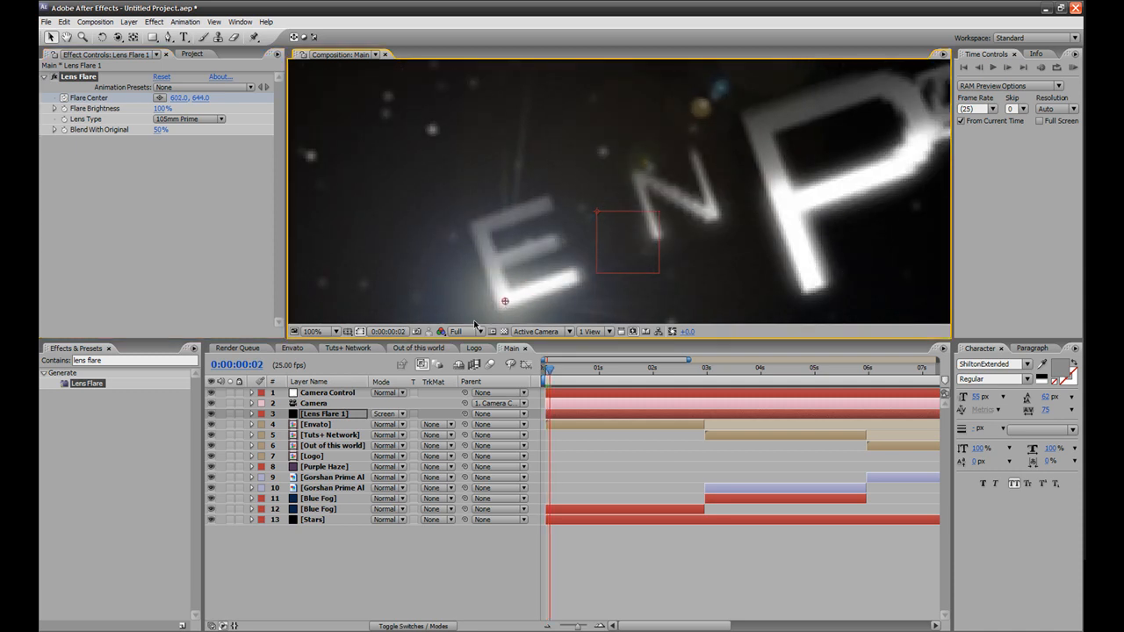
left_click(477, 330)
left_click(464, 358)
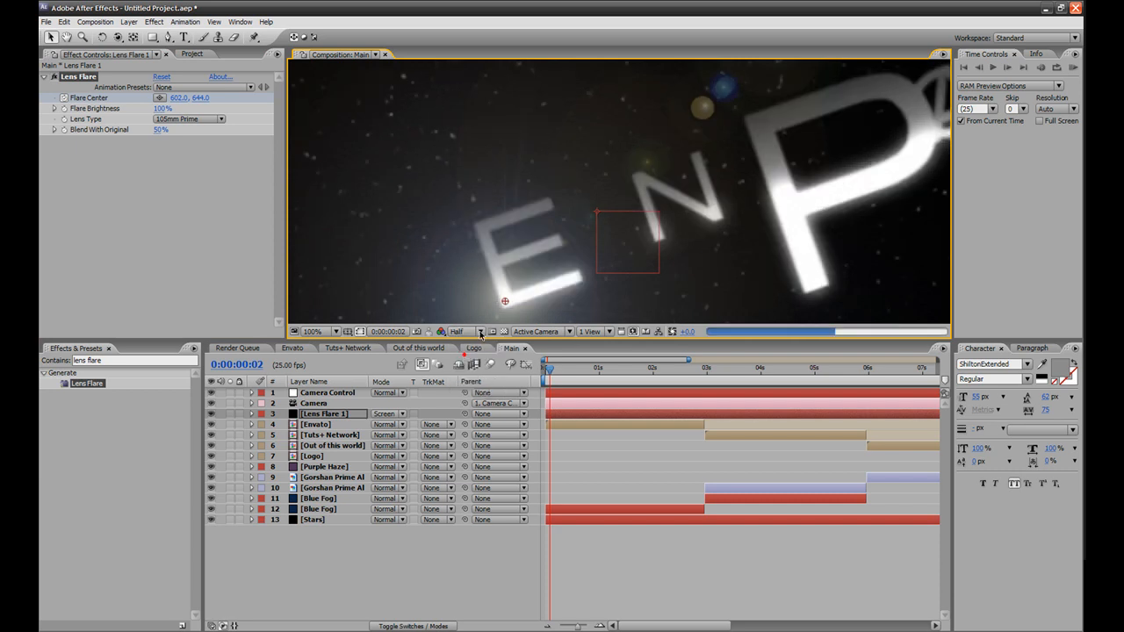
Keyframe Flare Center through the frames from 0:00:00:04 onward so the flare follows the lower-left corner of the E.
key("Page_Down")
key("Page_Down")
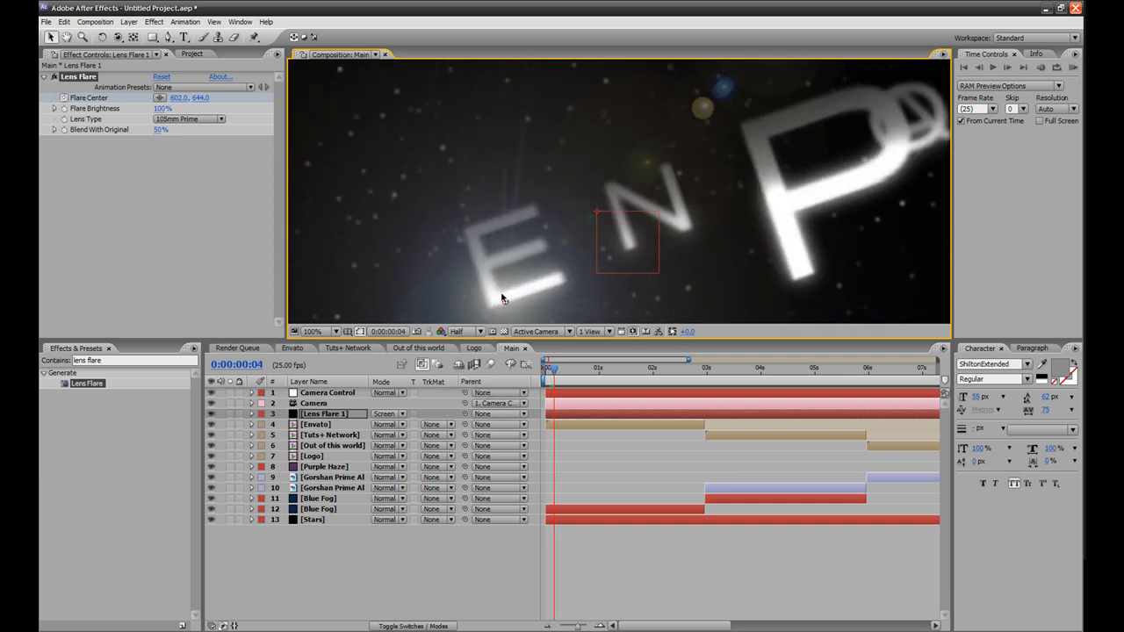
left_click_drag(507, 302, 371, 268)
key("Page_Down")
key("Page_Down")
key("Page_Down")
key("Page_Down")
key("Page_Down")
key("Page_Down")
key("Page_Down")
key("Page_Down")
key("Page_Down")
key("Page_Down")
key("Page_Down")
key("Page_Down")
key("Page_Down")
key("Page_Down")
key("Page_Down")
key("Page_Down")
key("Page_Down")
key("Page_Down")
key("Page_Down")
key("Page_Down")
key("Page_Down")
key("Page_Down")
key("Page_Down")
key("Page_Down")
key("Page_Down")
key("Page_Down")
key("Page_Down")
key("Page_Down")
left_click_drag(374, 266, 372, 261)
key("Page_Down")
key("Page_Down")
key("Page_Down")
Keyframe Flare Brightness to fade from 100% at 0:00:00:20 to 0% shortly after the one-second mark.
left_click_drag(621, 364, 587, 380)
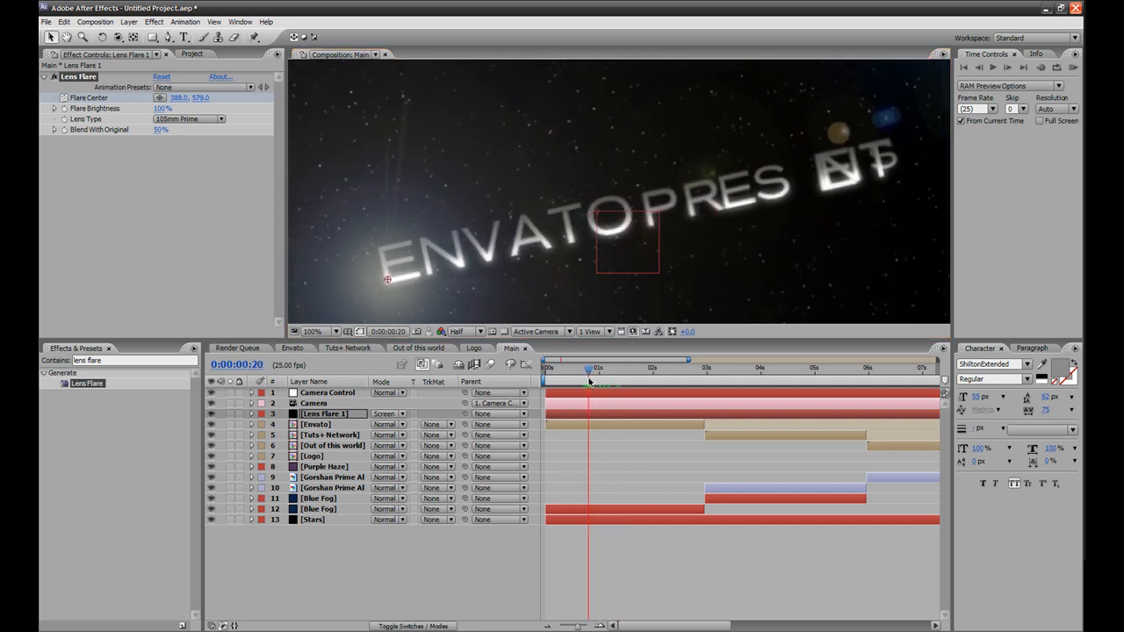
left_click(62, 109)
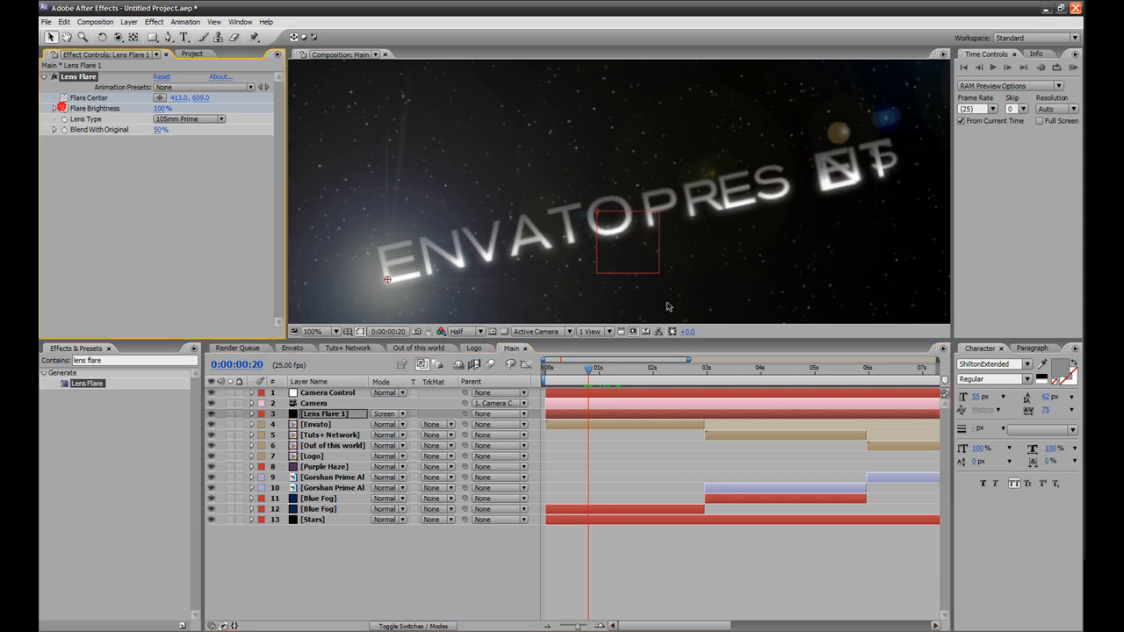
left_click_drag(593, 372, 619, 372)
left_click(159, 108)
type("0")
key("Return")
Set the Lens Flare 1 effect's Blend With Original to 0% and preview the opening shot in the whole frame.
left_click(576, 367)
left_click(152, 161)
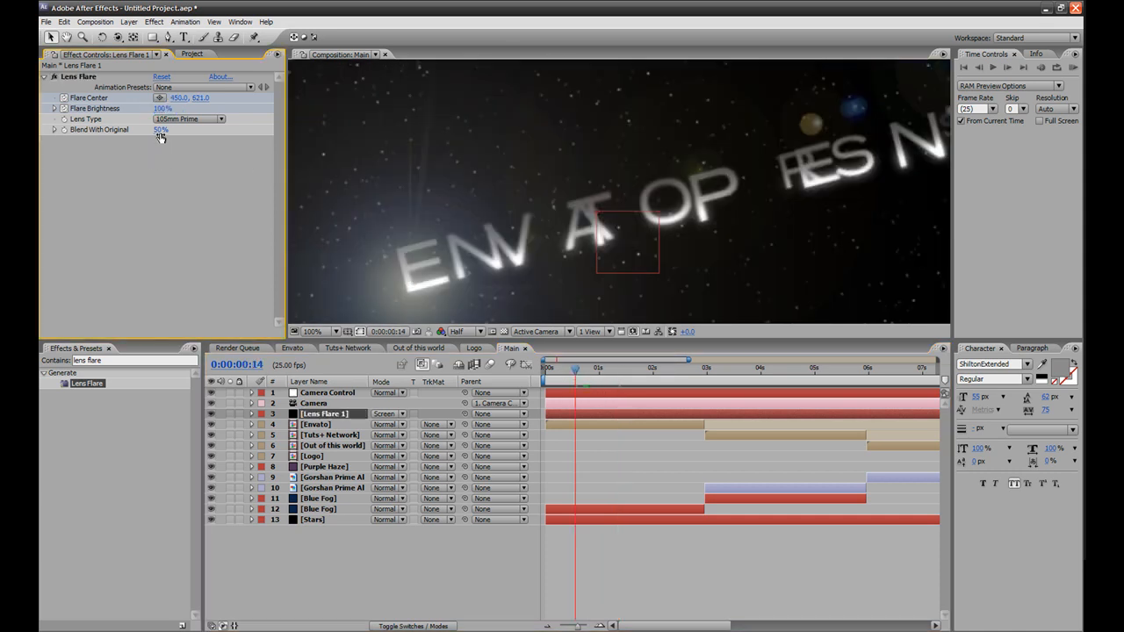
left_click(161, 131)
type("0")
key("Return")
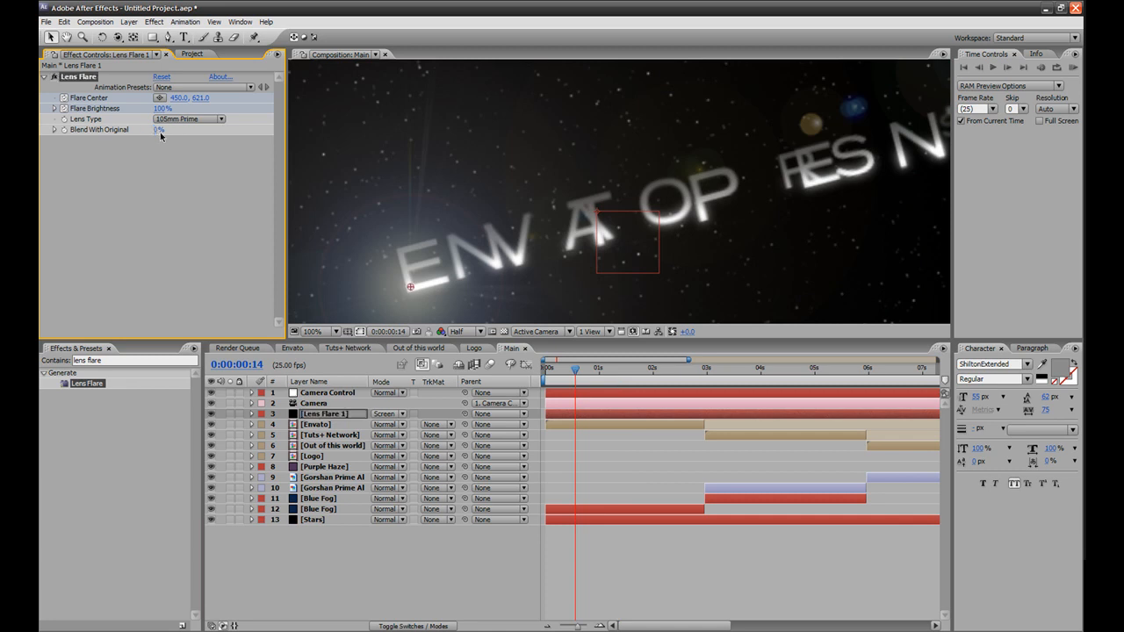
left_click_drag(580, 378, 545, 379)
scroll(567, 250, "down", 2)
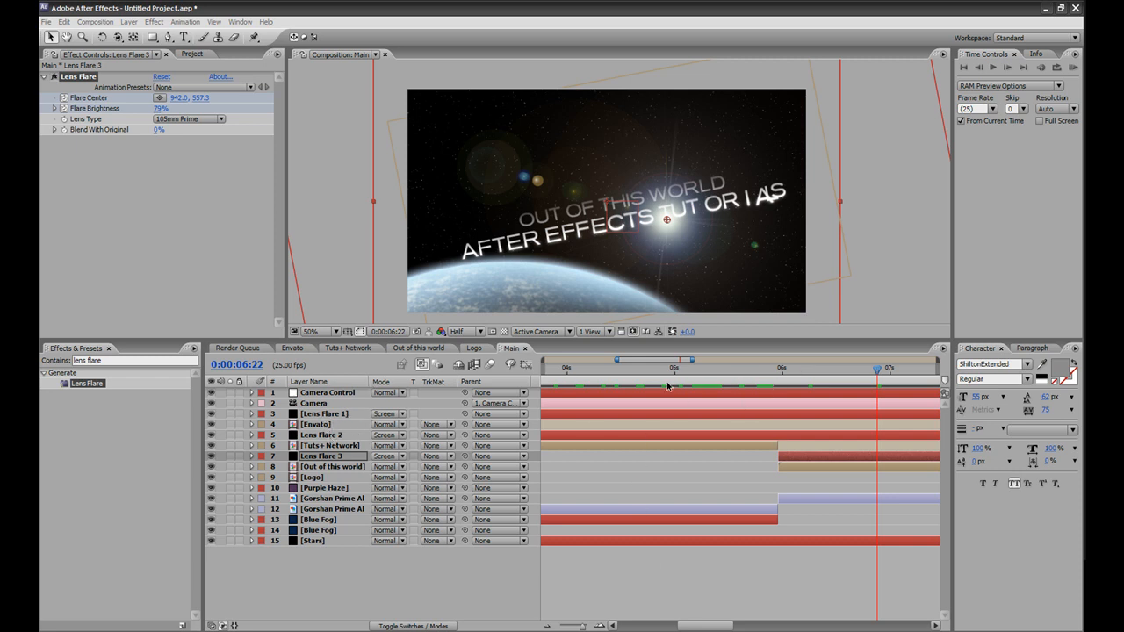
Examine the lens flares over the Tuts+ Network title at 0:00:03:24 and the Out of this world title at 0:00:06:12.
left_click(570, 378)
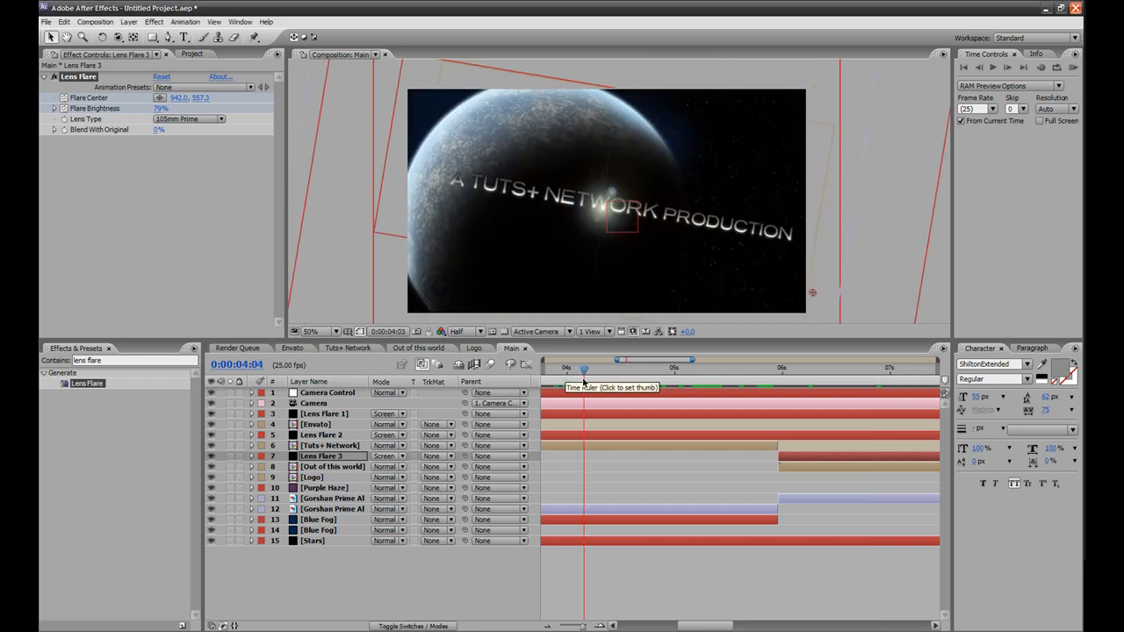
left_click_drag(571, 383, 563, 379)
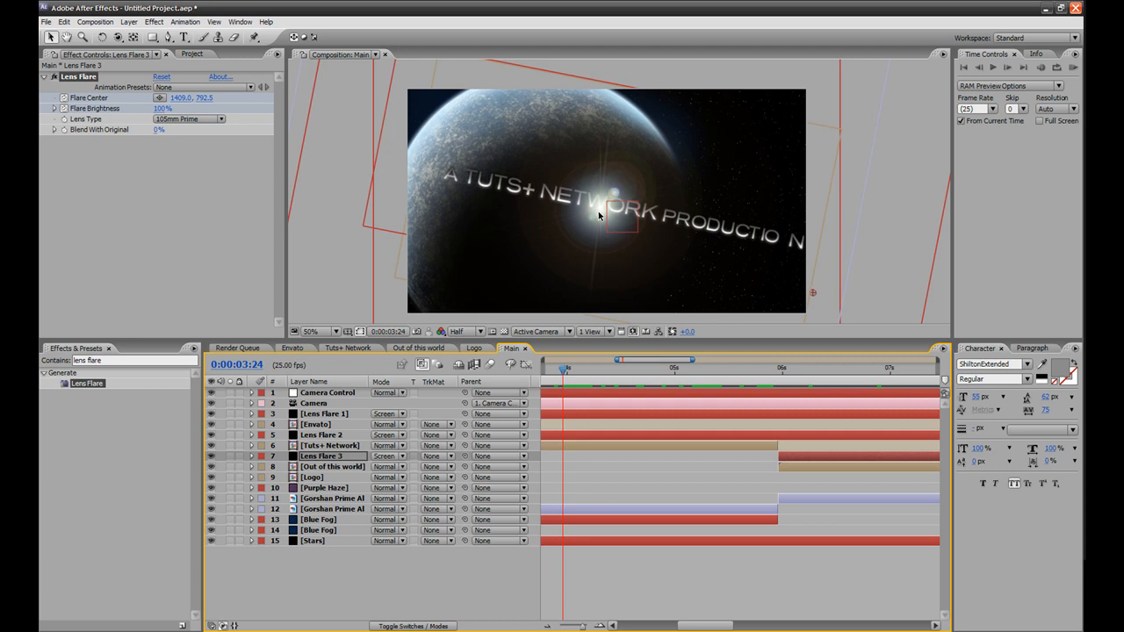
left_click(834, 367)
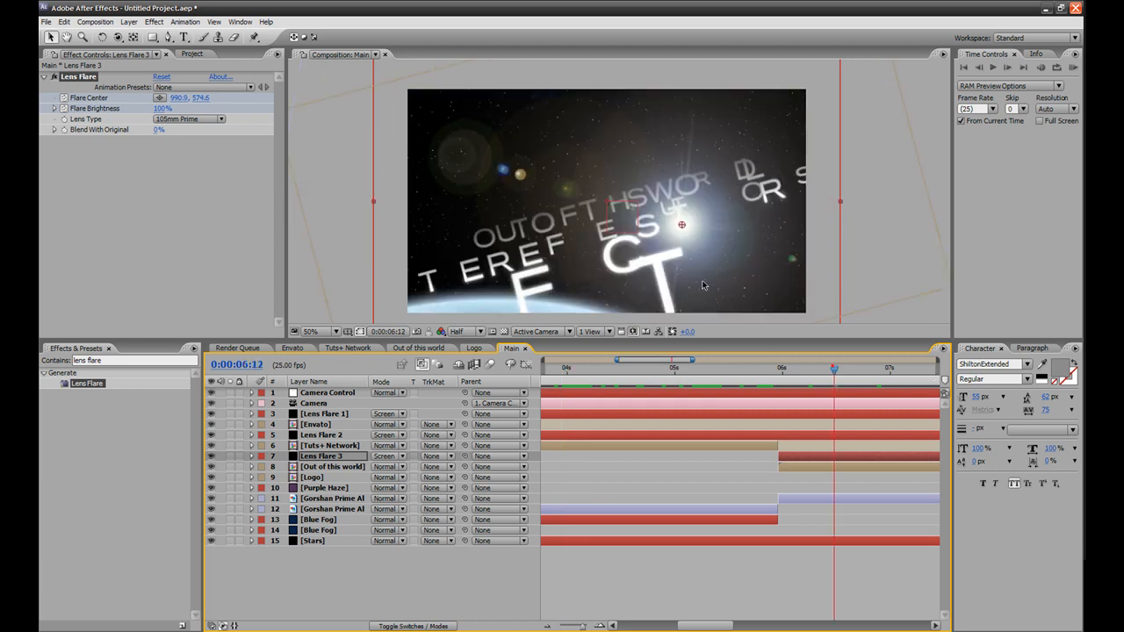
Duplicate Lens Flare 3, place the copy directly above the Logo layer and align its start with the logo's start.
left_click(886, 368)
left_click_drag(725, 625, 806, 626)
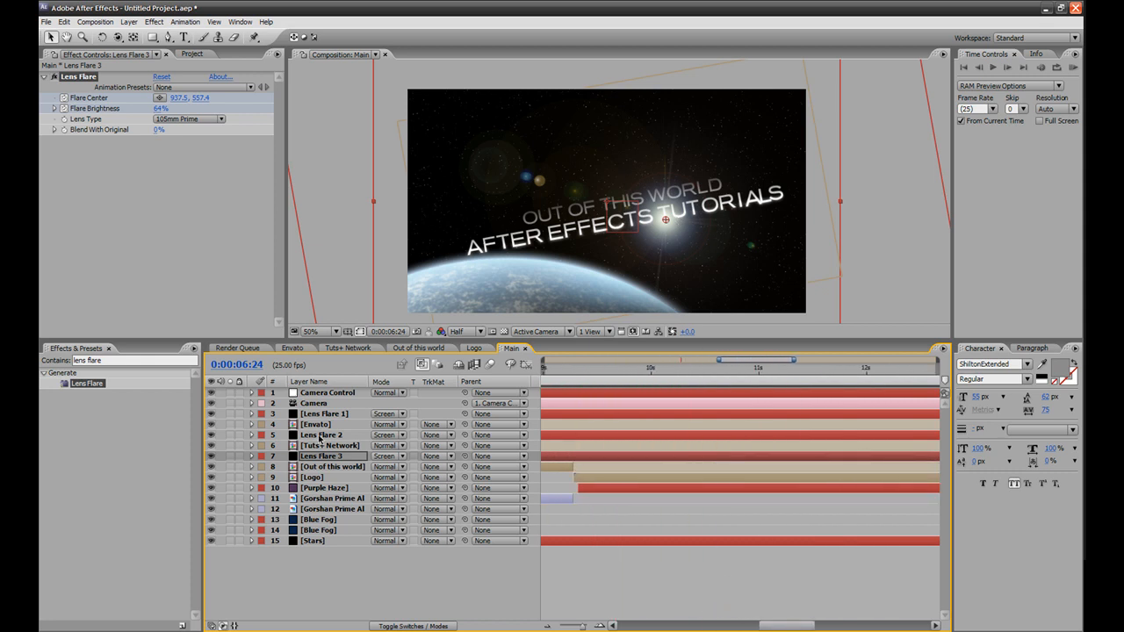
key("ctrl+d")
left_click_drag(321, 459, 326, 484)
left_click_drag(572, 478, 826, 479)
left_click_drag(545, 478, 618, 482)
left_click(591, 370)
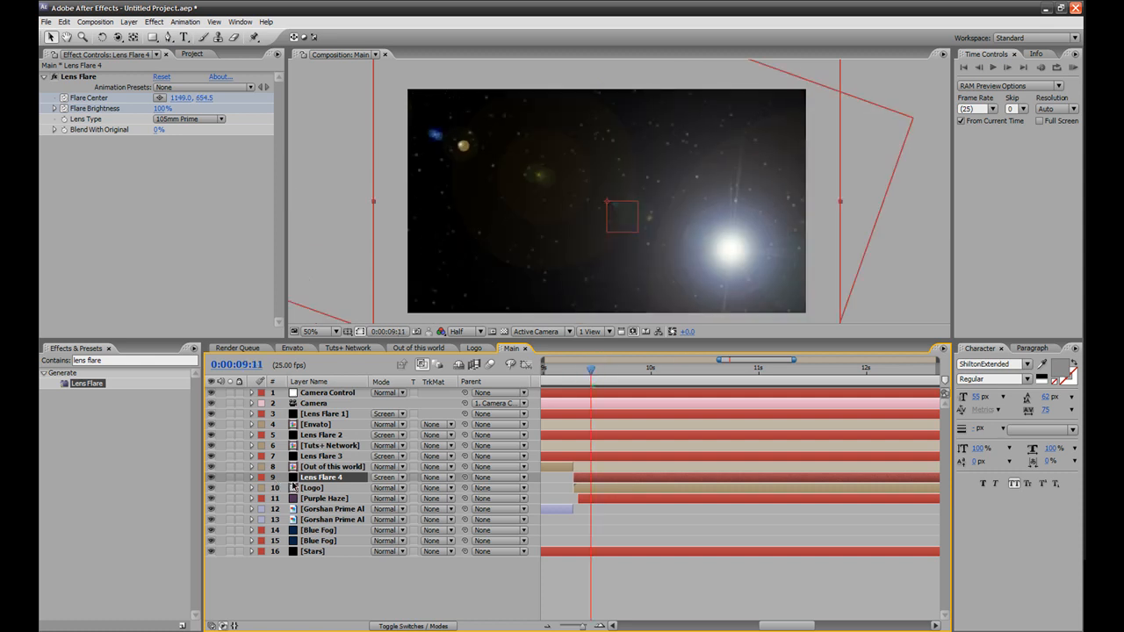
Delete all Flare Center keyframes on Lens Flare 4 and set its Blend With Original to 50%.
key("u")
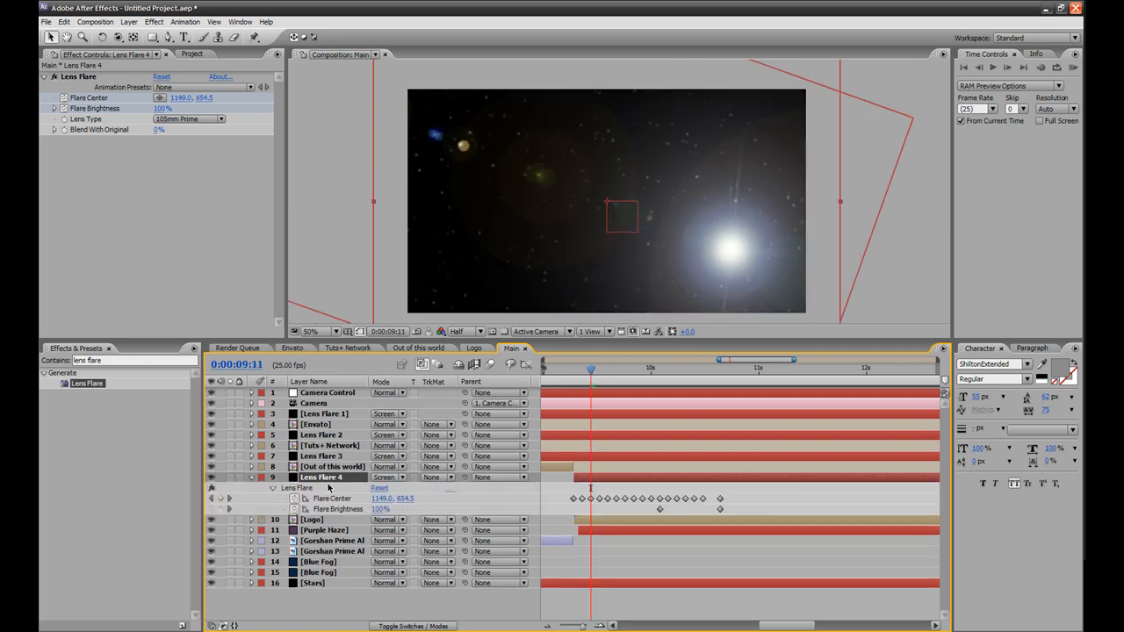
left_click_drag(566, 496, 722, 502)
key("Delete")
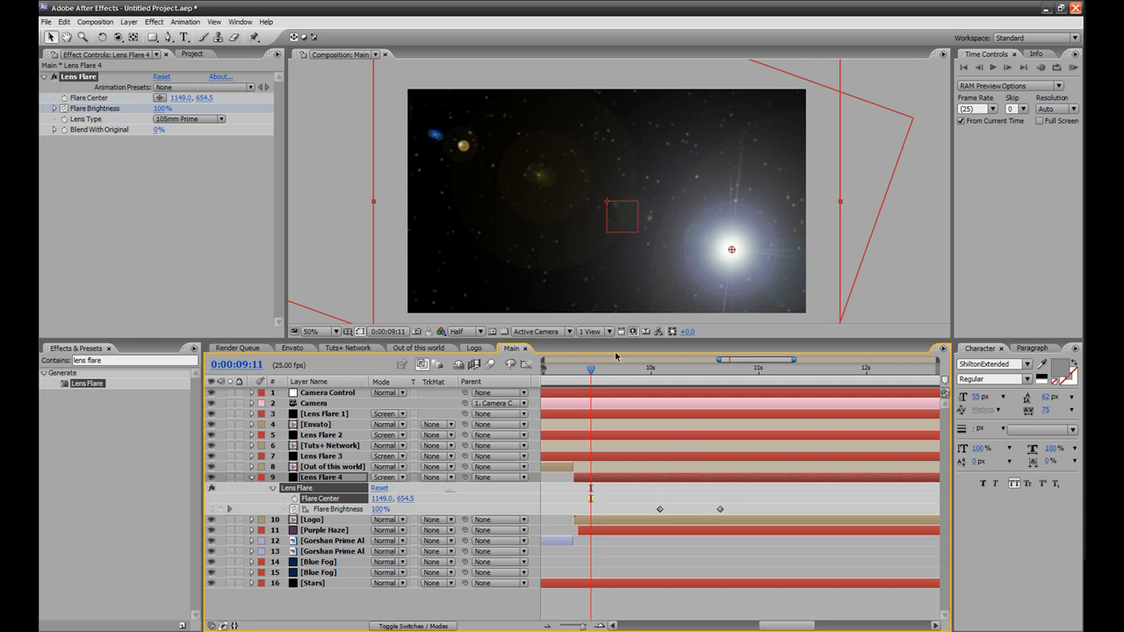
left_click(158, 130)
key("Return")
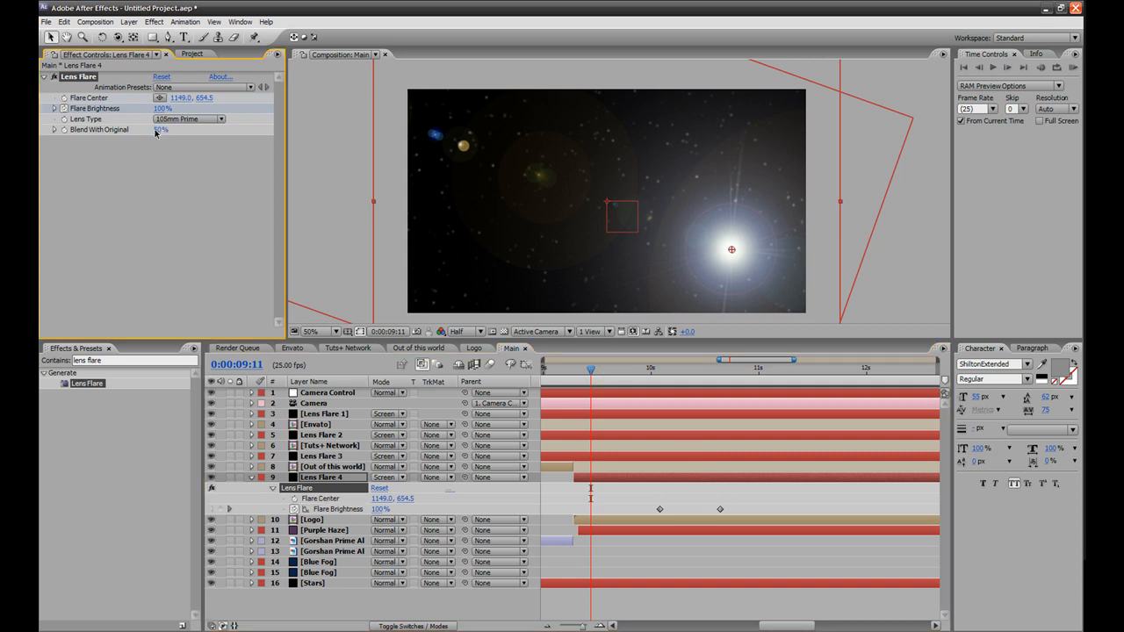
At 0:00:10:02, move Lens Flare 4's centre to about 675, 644 at the logo piece's lower corner and enable Flare Center keyframing.
left_click_drag(629, 371, 660, 402)
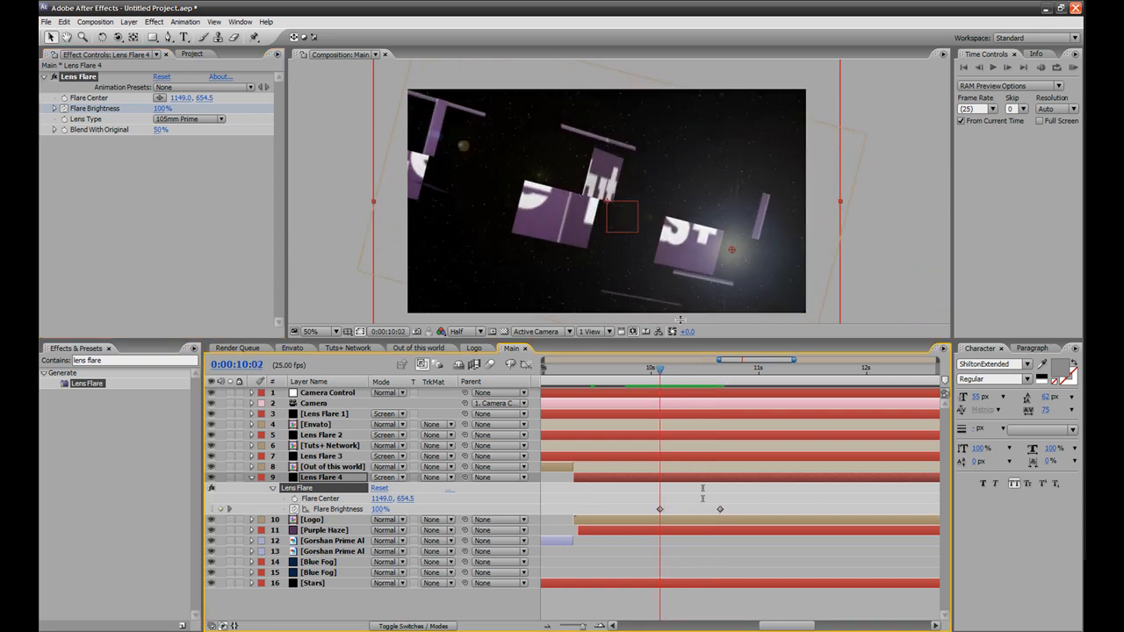
left_click_drag(733, 254, 584, 252)
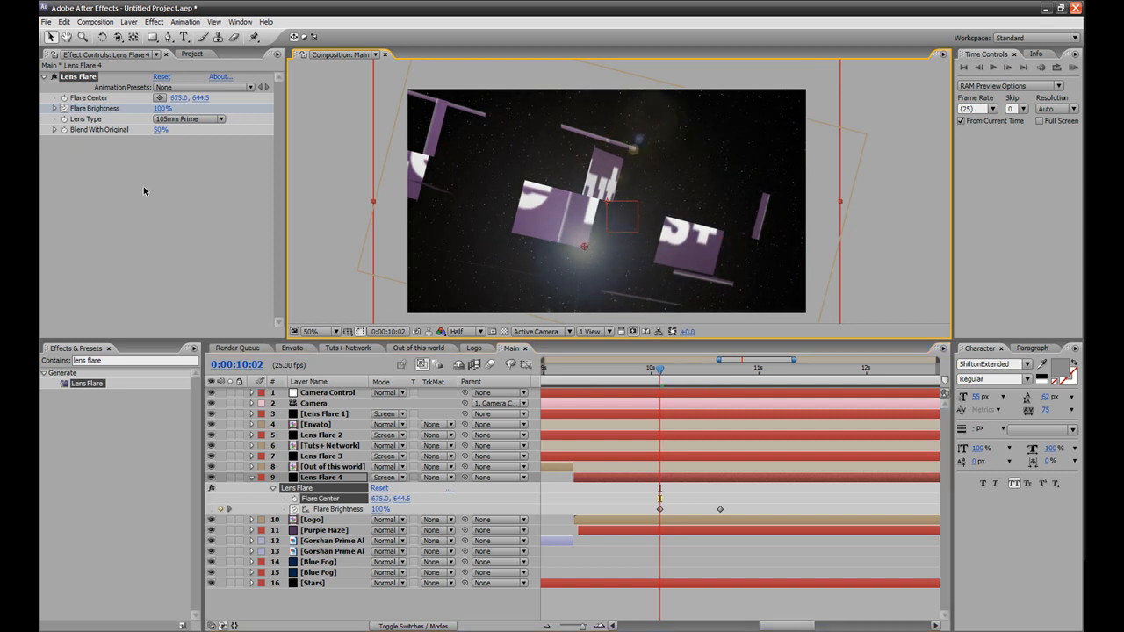
left_click(63, 97)
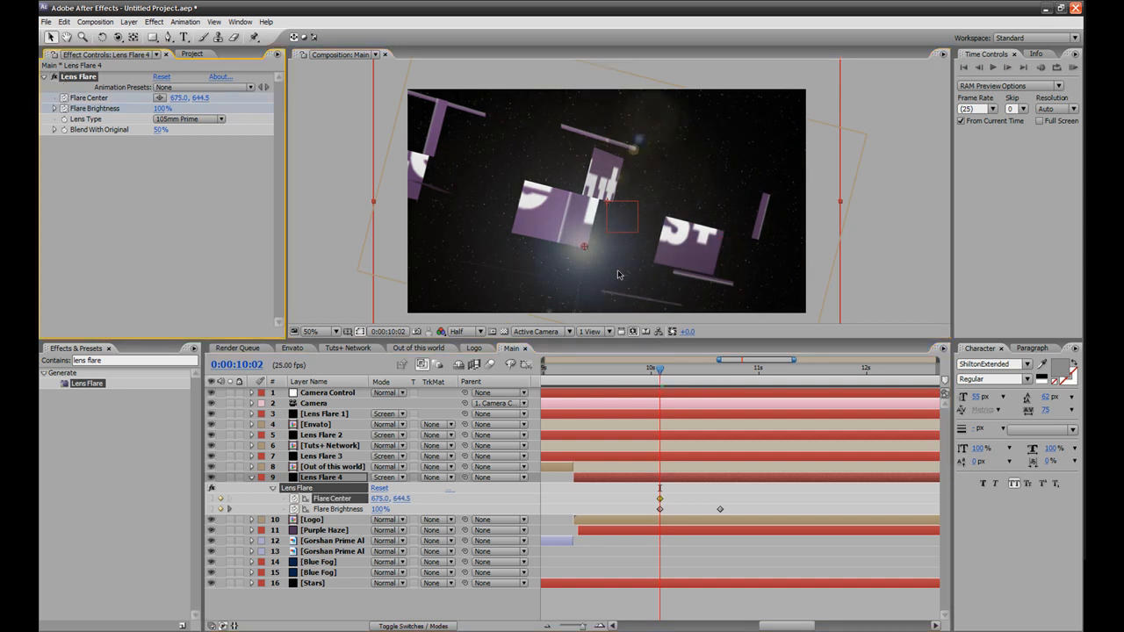
Keyframe Flare Center backward to 0:00:09:21 along the logo piece's corner, ending just outside the frame's lower-left corner at about 153, 890.
key("Page_Up")
key("Page_Up")
left_click_drag(584, 249, 506, 304)
key("Page_Up")
key("Page_Up")
key("Page_Down")
key("Page_Up")
key("Page_Up")
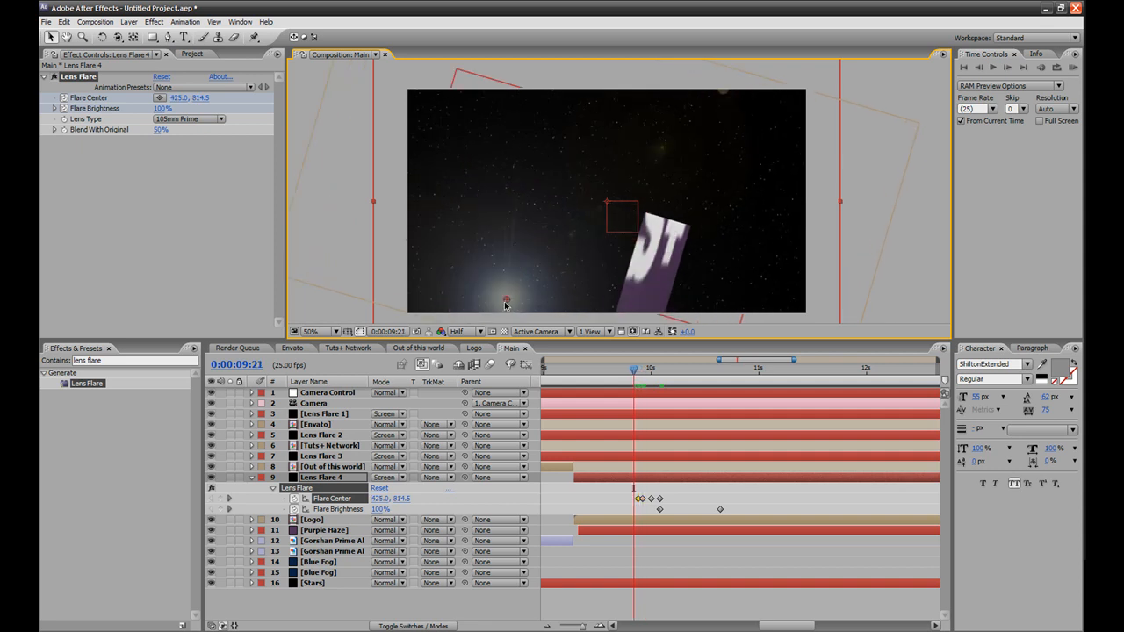
left_click_drag(505, 304, 426, 330)
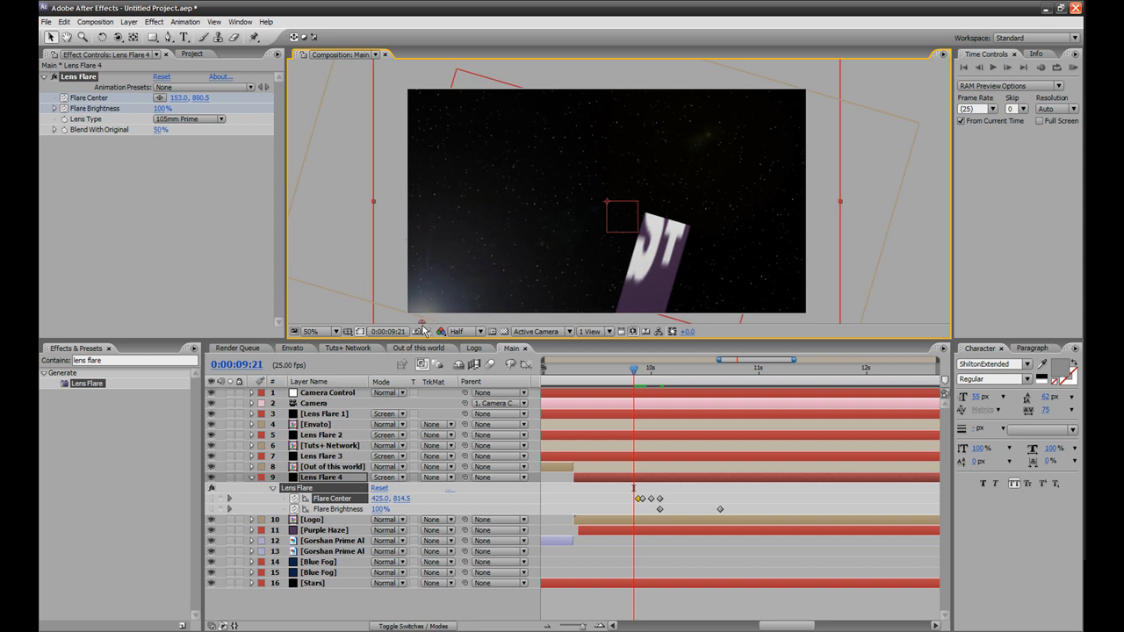
Keyframe Flare Center forward from 0:00:10:02 to 0:00:10:16 so the flare follows the lower end of the logo's divider.
key("Page_Down")
key("Page_Down")
key("Page_Down")
key("Page_Down")
key("Page_Down")
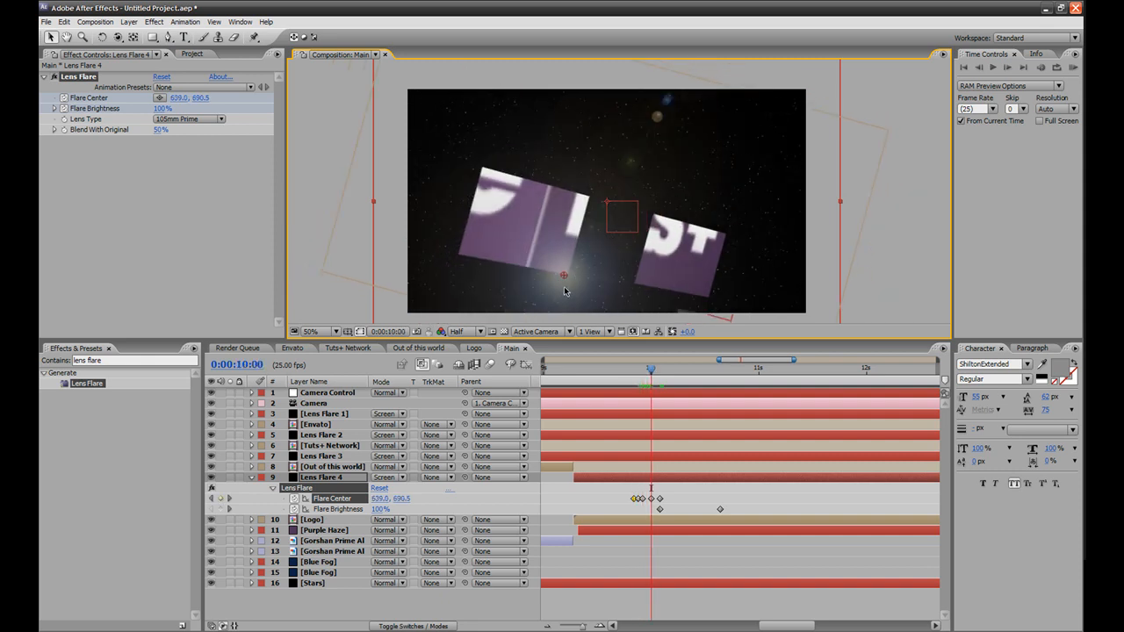
key("Page_Down")
key("Page_Down")
key("Page_Down")
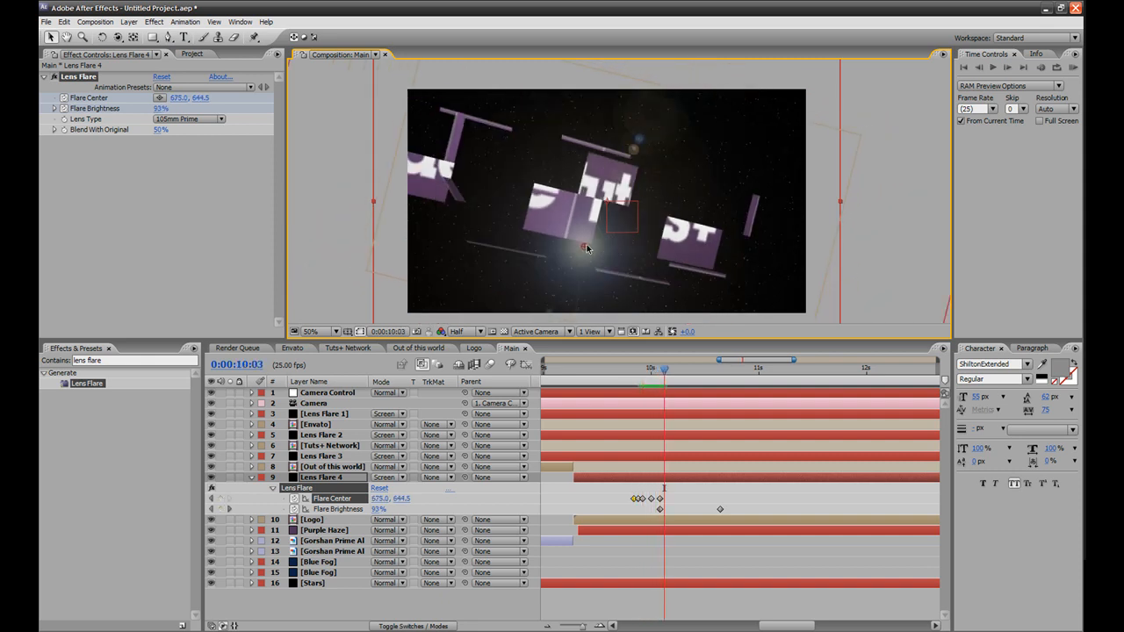
left_click_drag(585, 249, 594, 243)
scroll(587, 253, "up", 1)
key("Page_Down")
key("Page_Down")
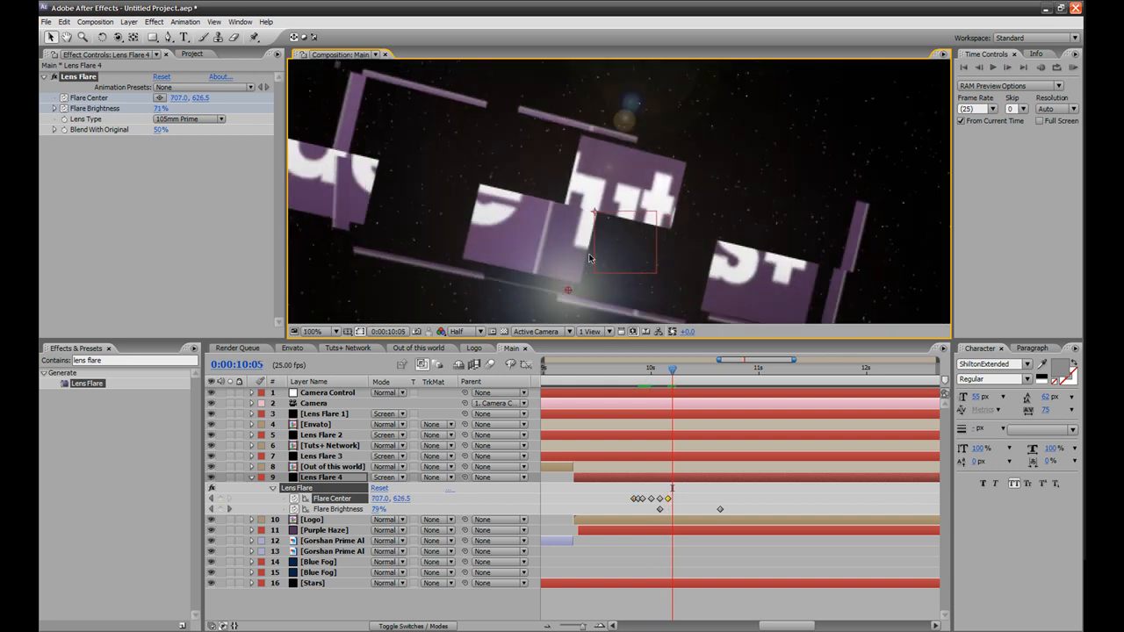
left_click_drag(568, 292, 611, 268)
key("Page_Down")
key("Page_Down")
key("Page_Down")
key("Page_Down")
key("Page_Down")
key("Page_Down")
key("Page_Down")
key("Page_Down")
key("Page_Down")
key("Page_Down")
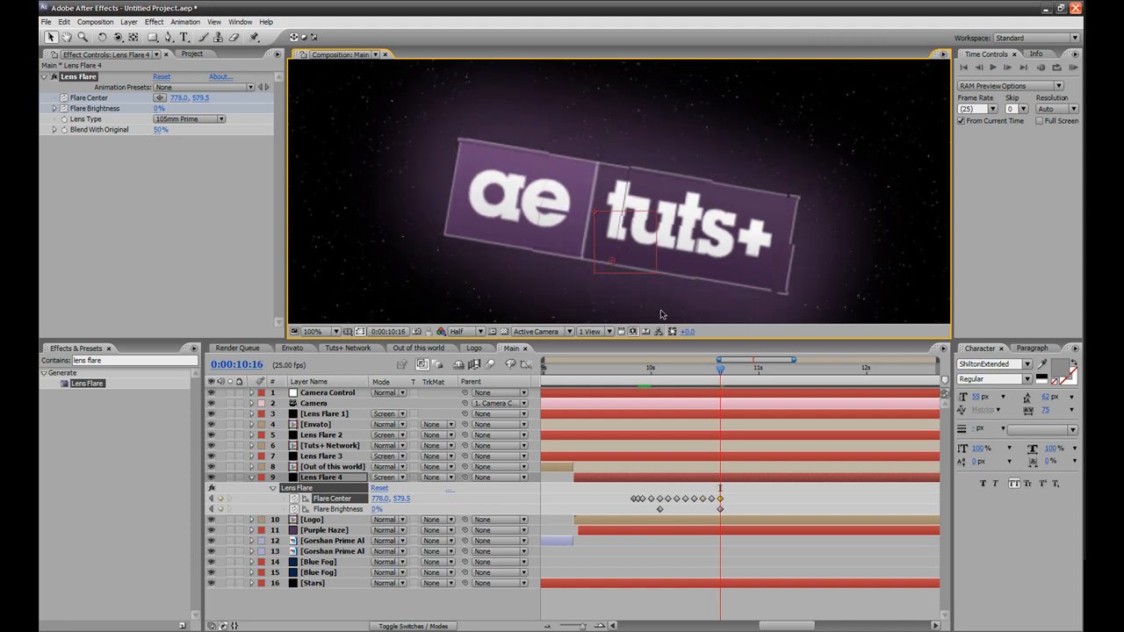
Set Lens Flare 4's Blend With Original to 0% and preview the logo shot around 0:00:09:24.
key("comma")
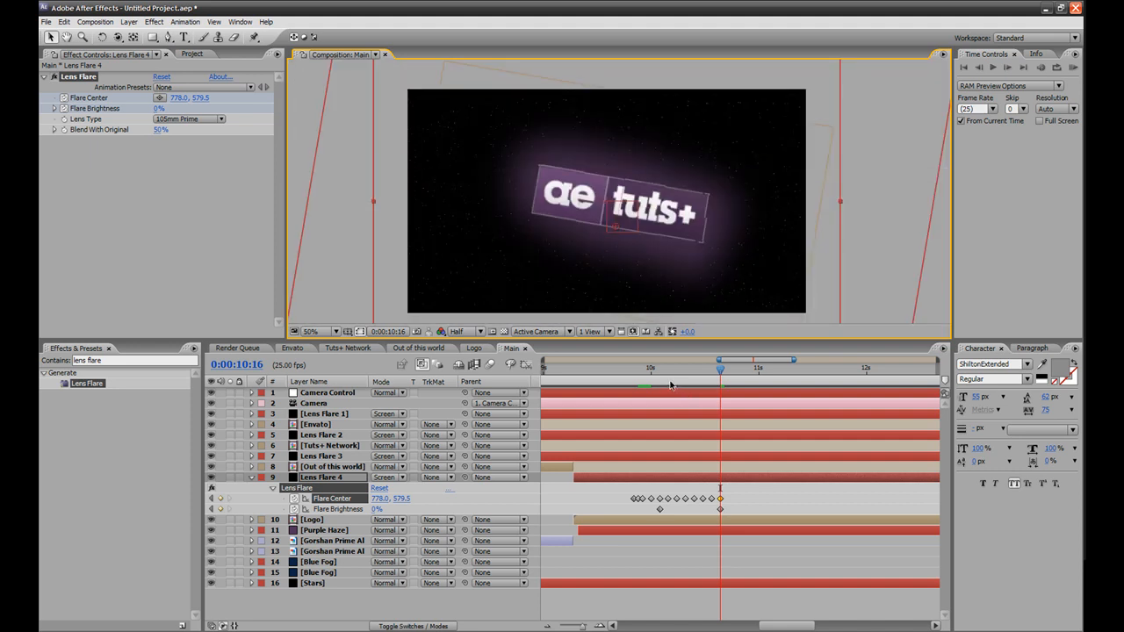
left_click_drag(659, 378, 643, 378)
left_click(160, 130)
type("0")
key("Return")
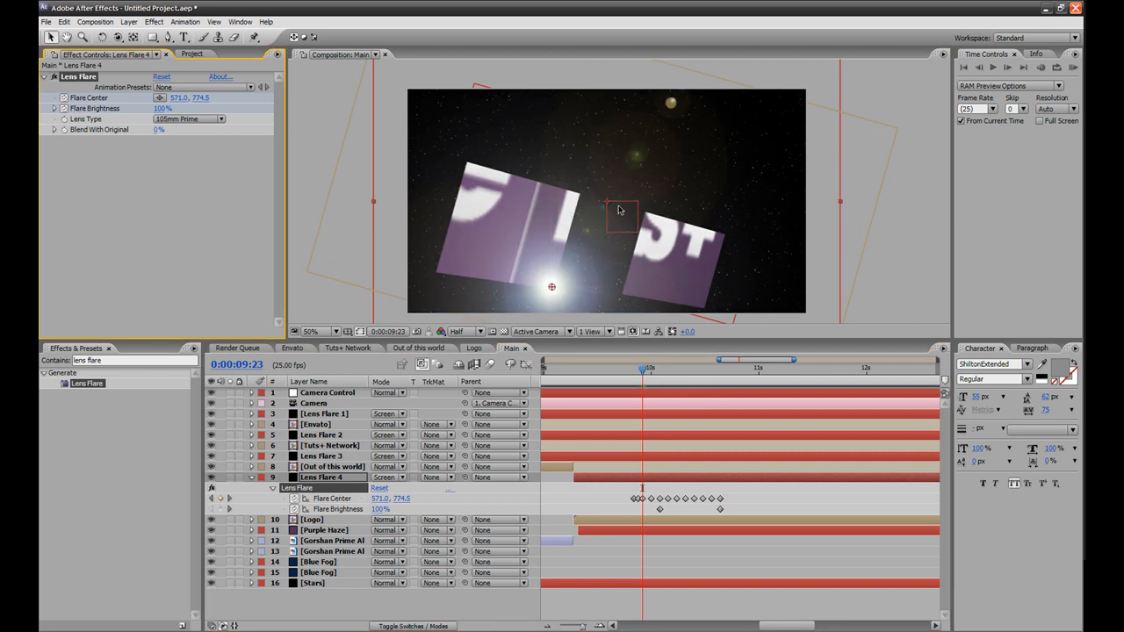
mouse_move(643, 376)
left_mouse_down()
mouse_move(746, 375)
mouse_move(647, 390)
left_mouse_up()
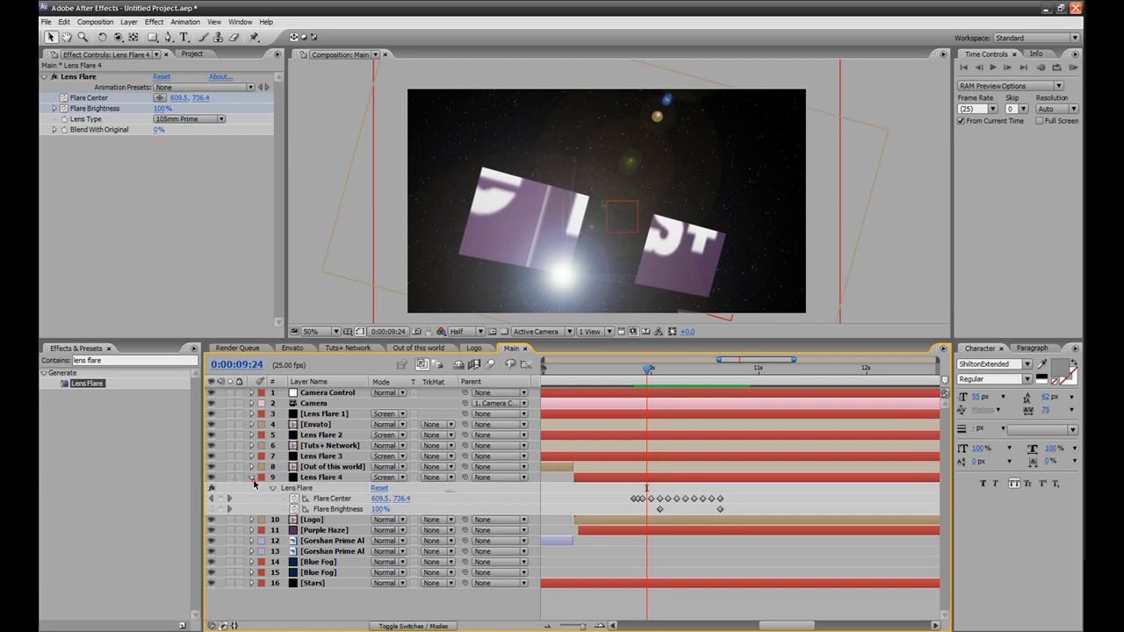
Collapse Lens Flare 4's properties and add an adjustment layer named Twitch above all other layers.
left_click(253, 479)
left_click(130, 24)
mouse_move(136, 35)
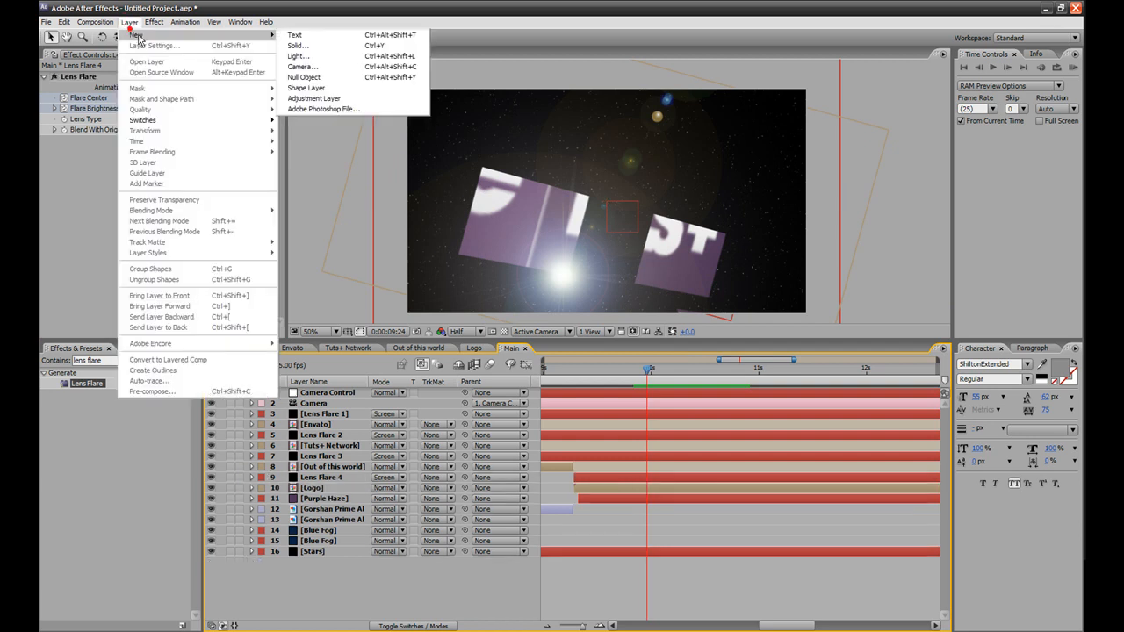
left_click(317, 97)
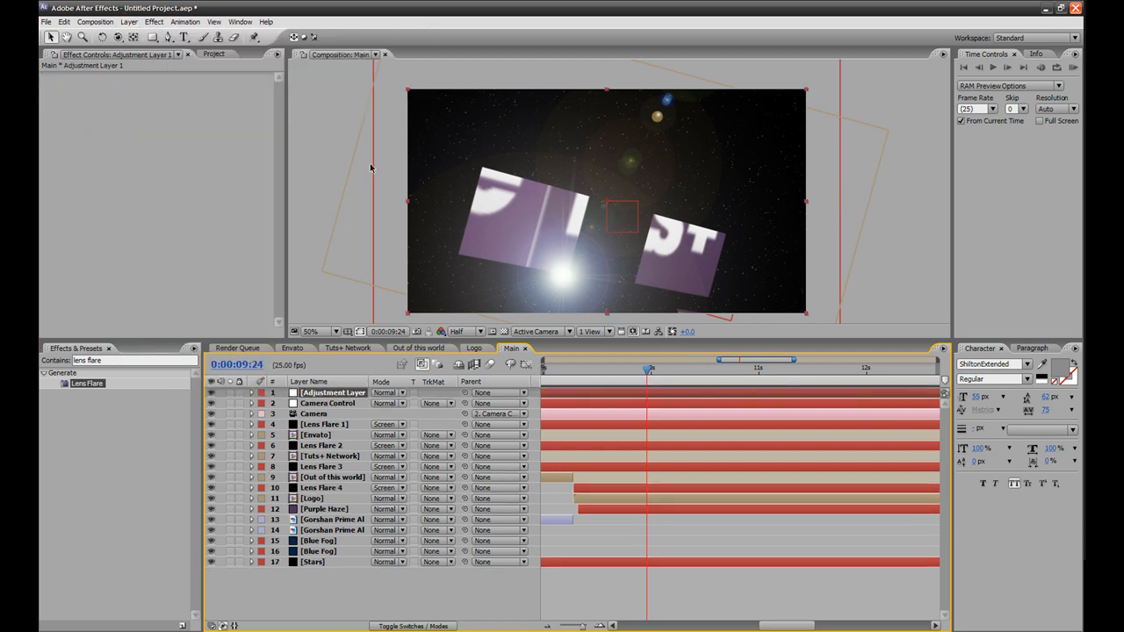
key("Return")
type("T")
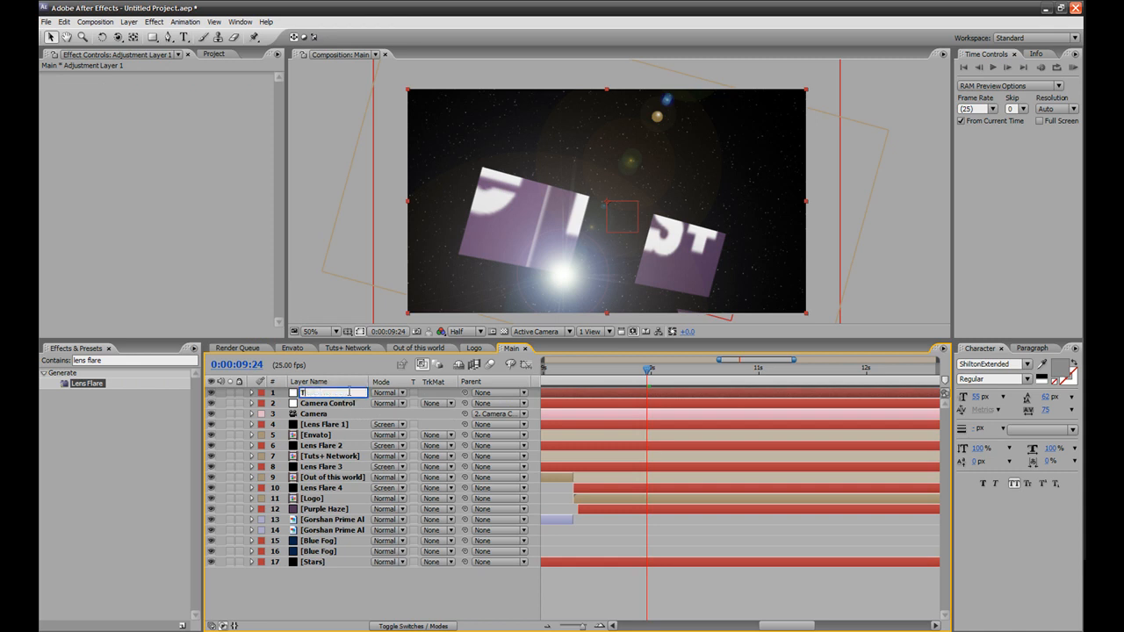
type("witch")
key("Return")
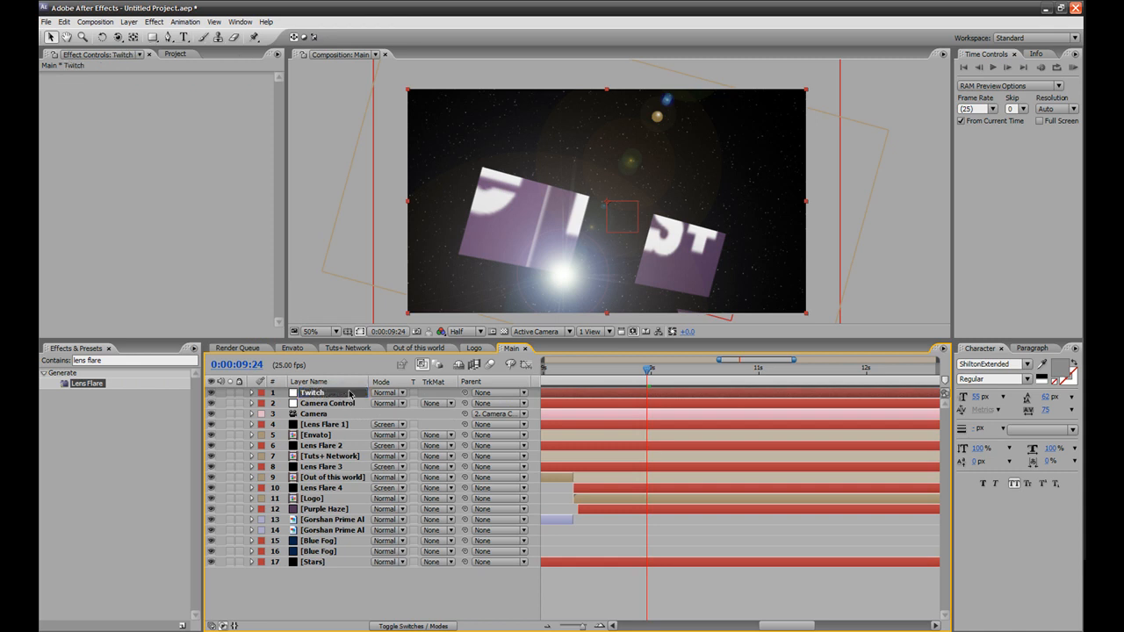
Apply the Chaos Theory preset from the Twitch animation presets to the Twitch adjustment layer.
left_click(106, 359)
key("BackSpace")
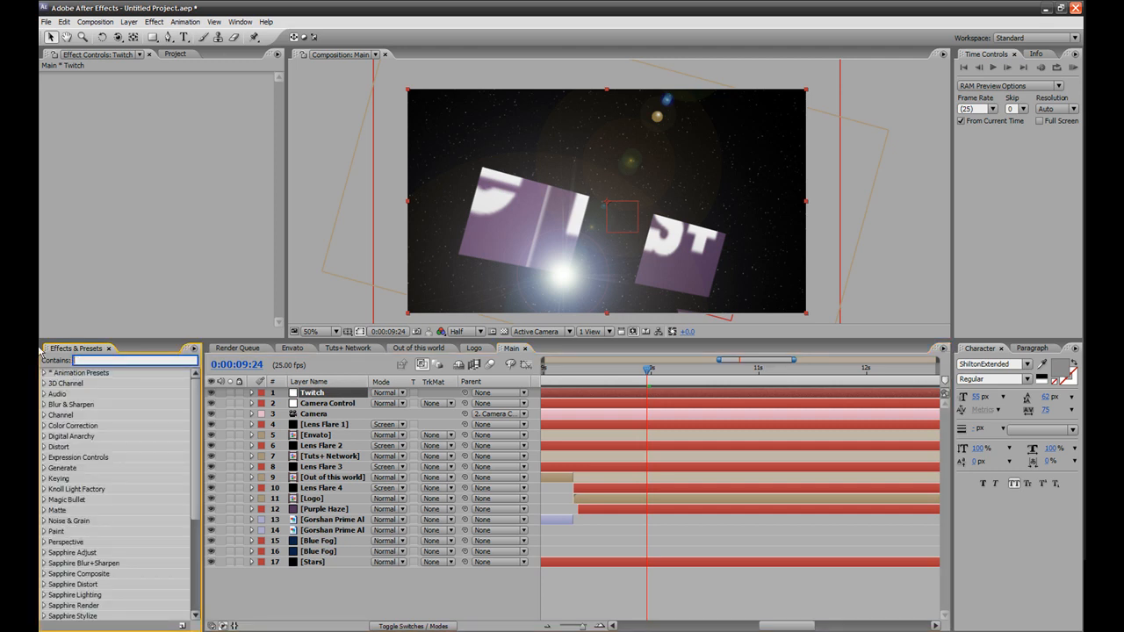
left_click_drag(196, 476, 189, 570)
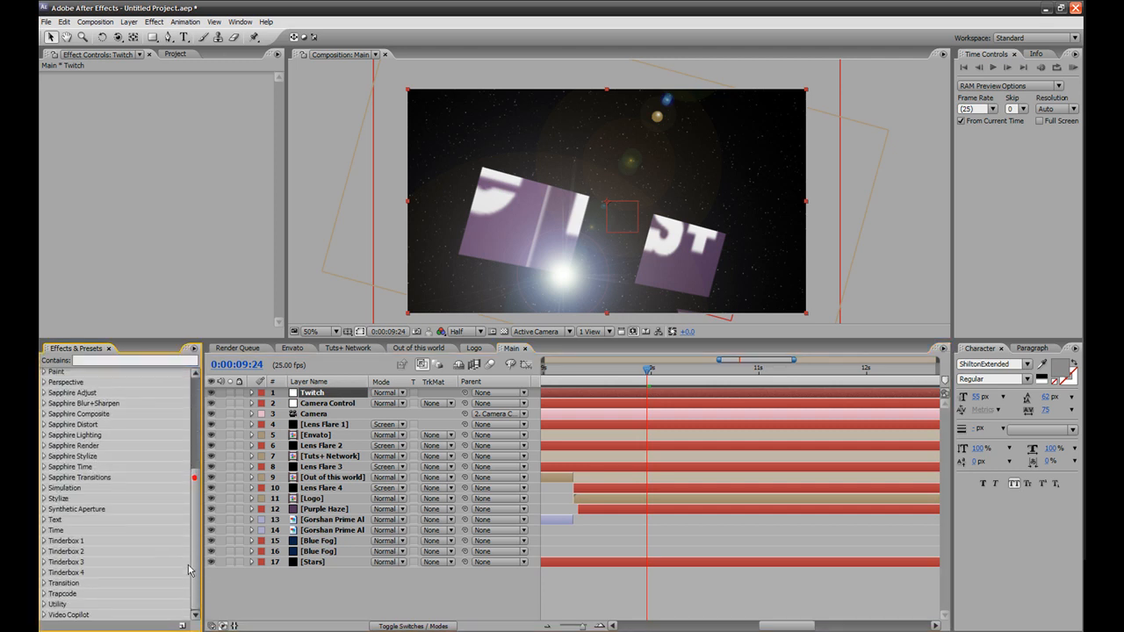
left_click(44, 614)
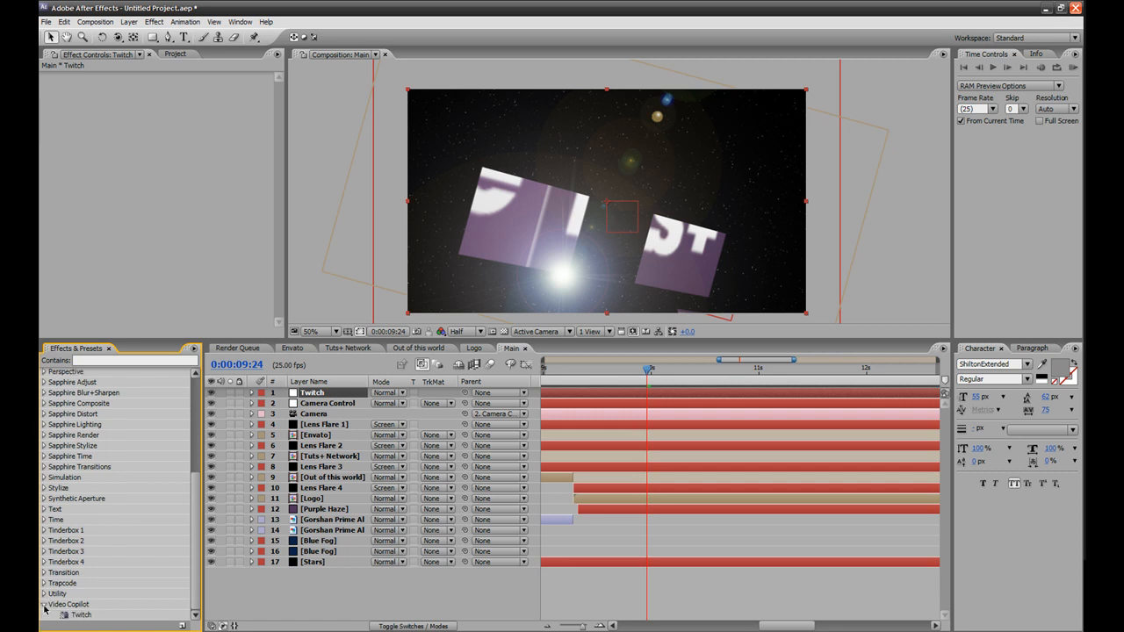
left_click(44, 608)
left_click_drag(196, 527, 190, 415)
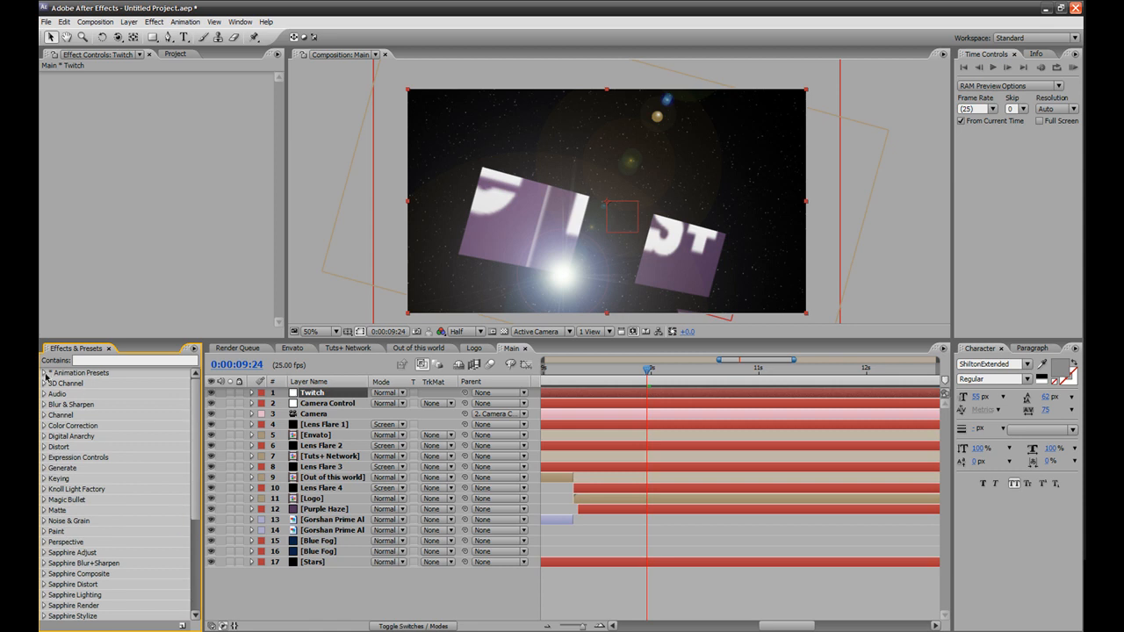
left_click(45, 373)
left_click(54, 384)
left_click(65, 395)
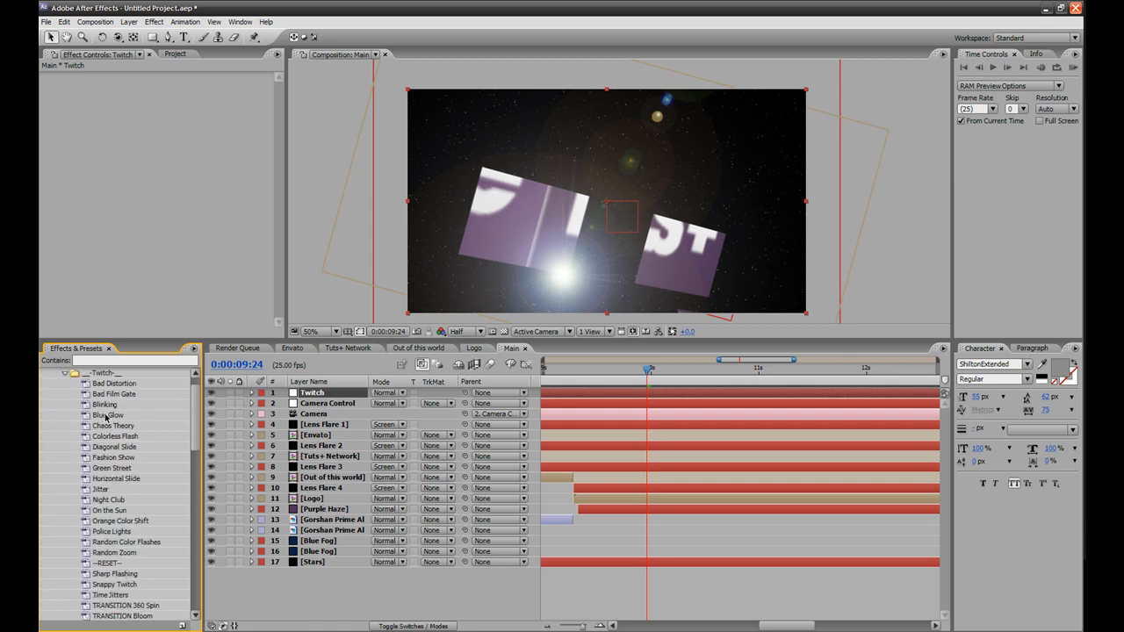
left_click_drag(106, 426, 316, 394)
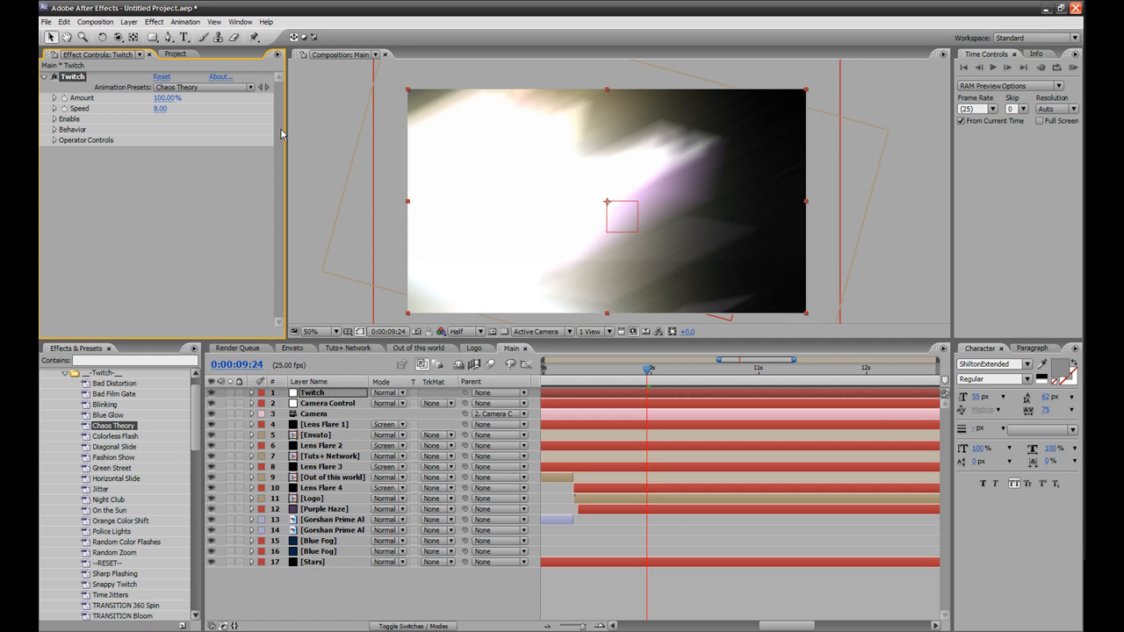
Set the Twitch effect's Amount to 40% and its Speed to 5.
left_click(166, 100)
type("40")
key("Return")
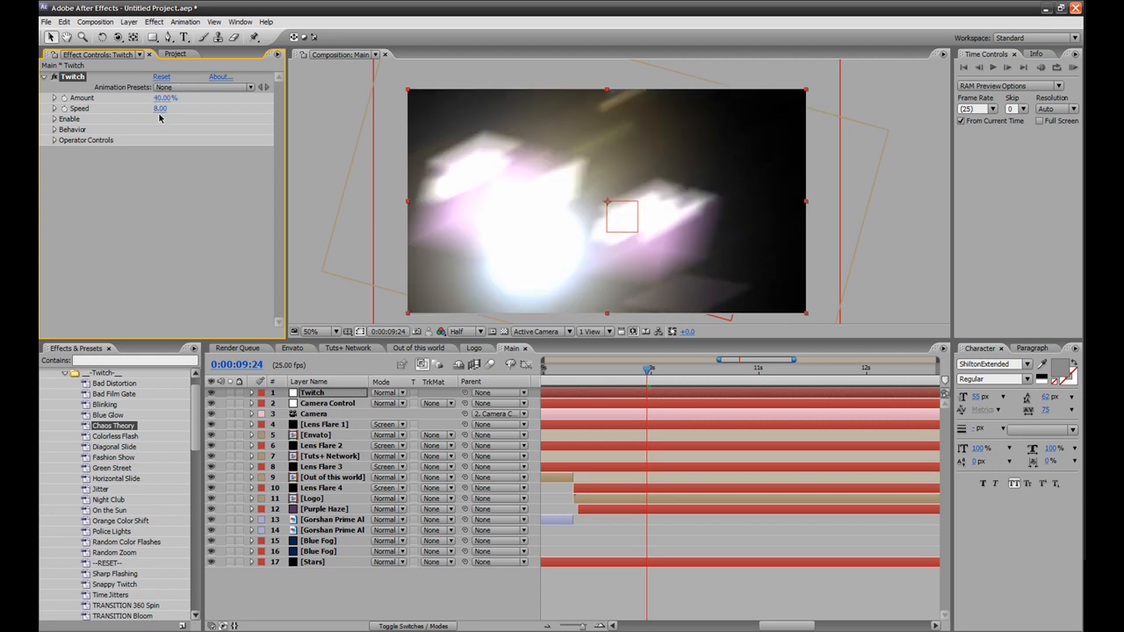
left_click(159, 108)
type("5")
key("Return")
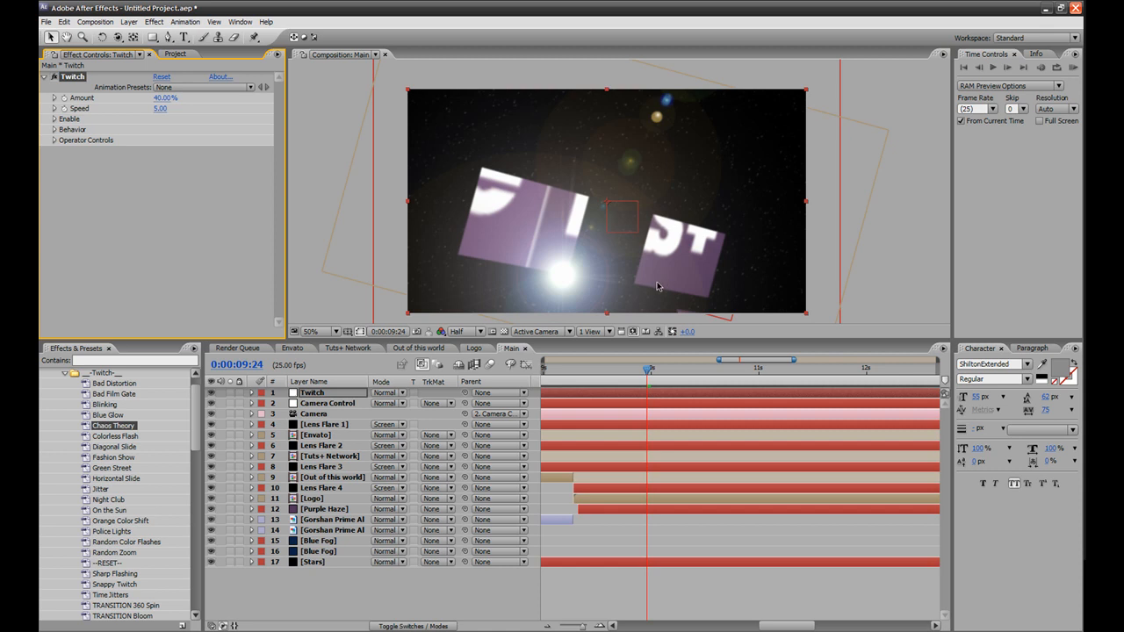
Trim the start of the Lens Flare 4 layer to 0:00:09:20, just before the logo pieces enter the frame.
key("Page_Up")
key("Page_Up")
key("Page_Up")
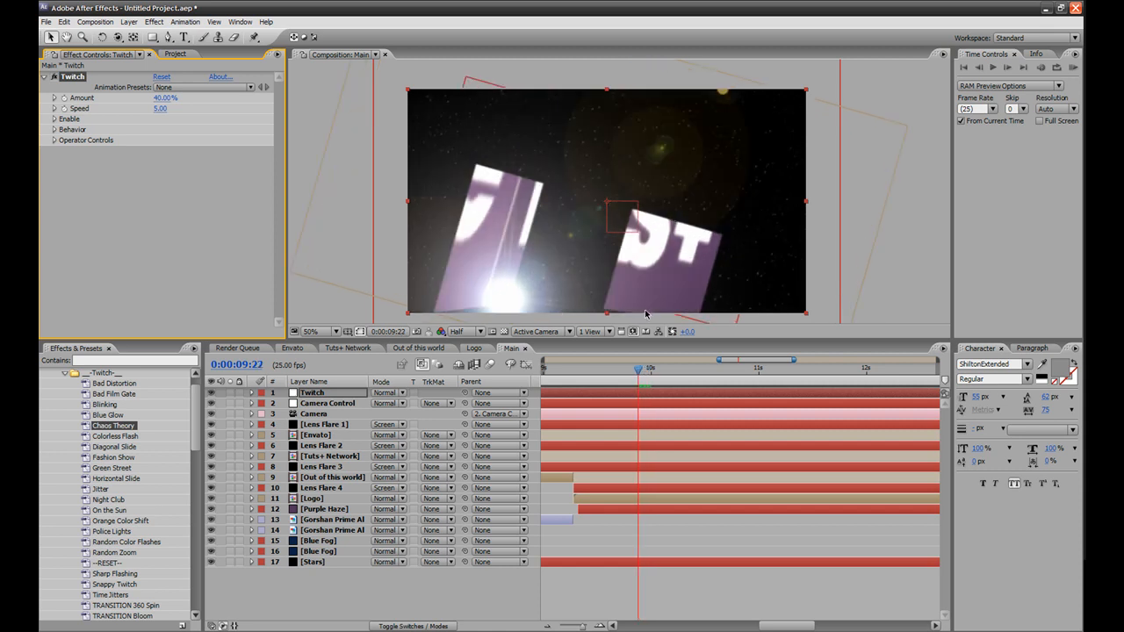
key("Page_Down")
key("Page_Down")
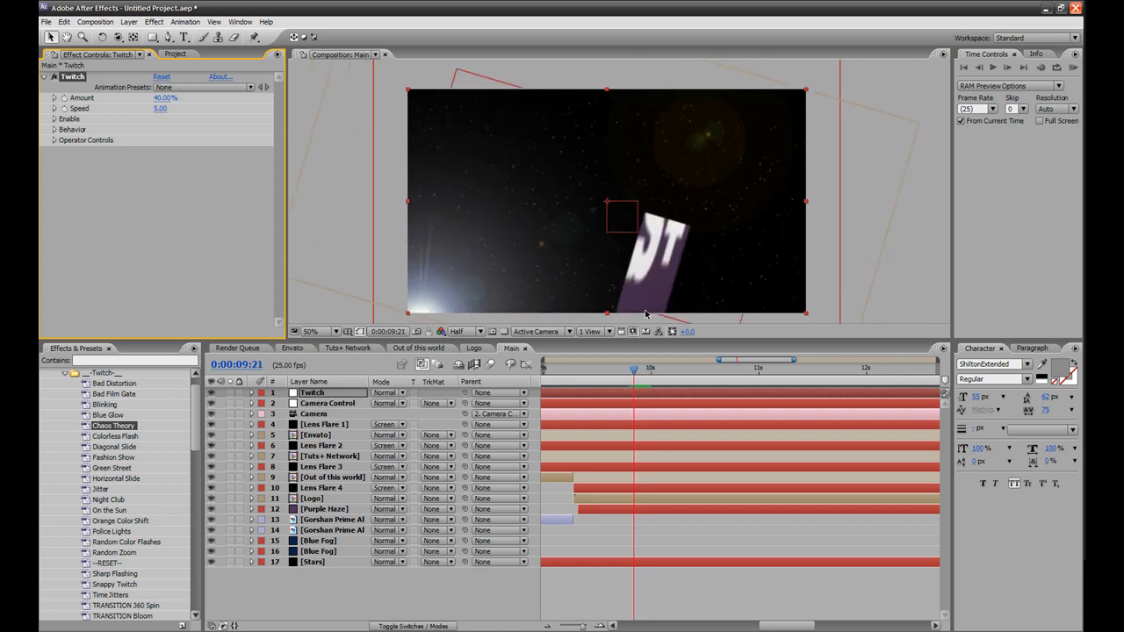
key("Page_Up")
key("Page_Up")
key("Page_Up")
key("Page_Down")
key("Page_Up")
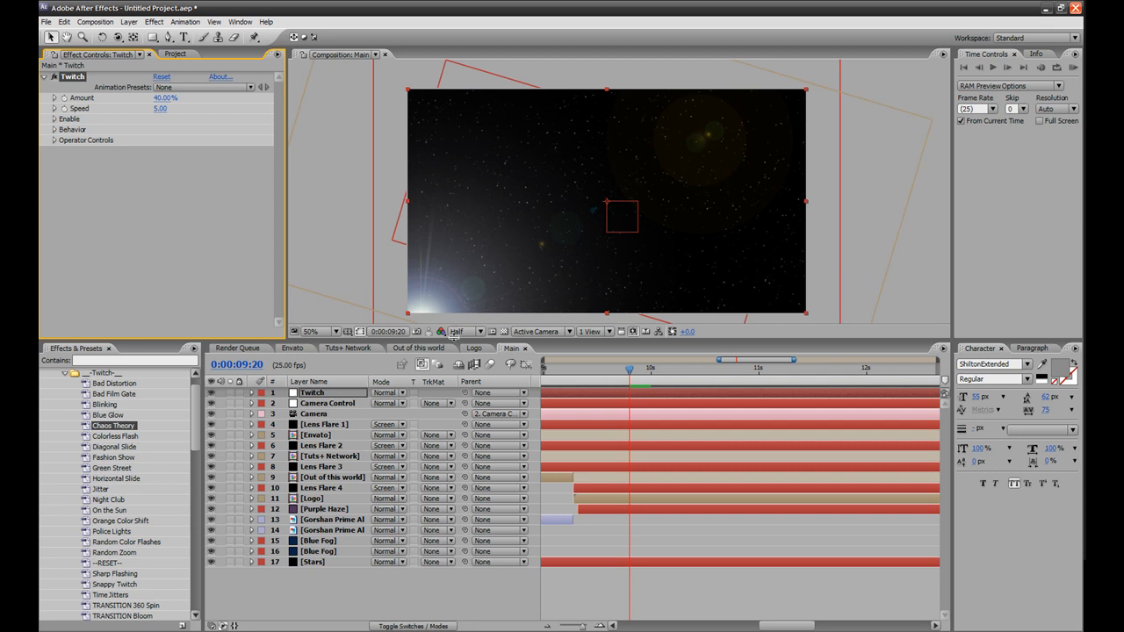
left_click_drag(576, 491, 627, 490)
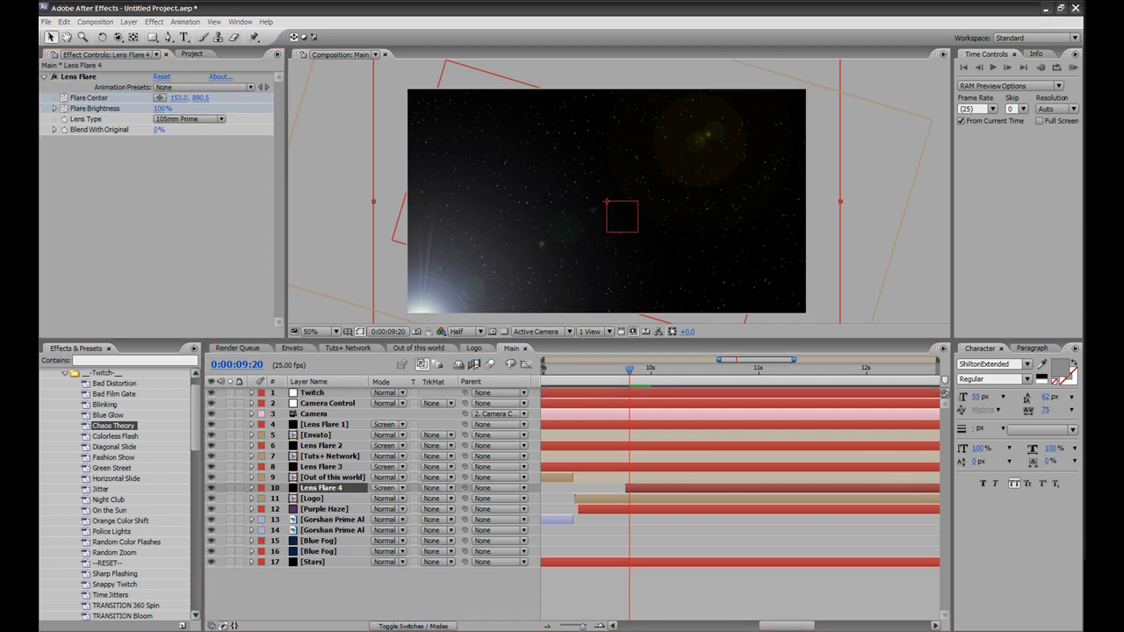
left_click(629, 491)
Set the Twitch effect's Speed to 6.
left_click_drag(628, 373, 655, 376)
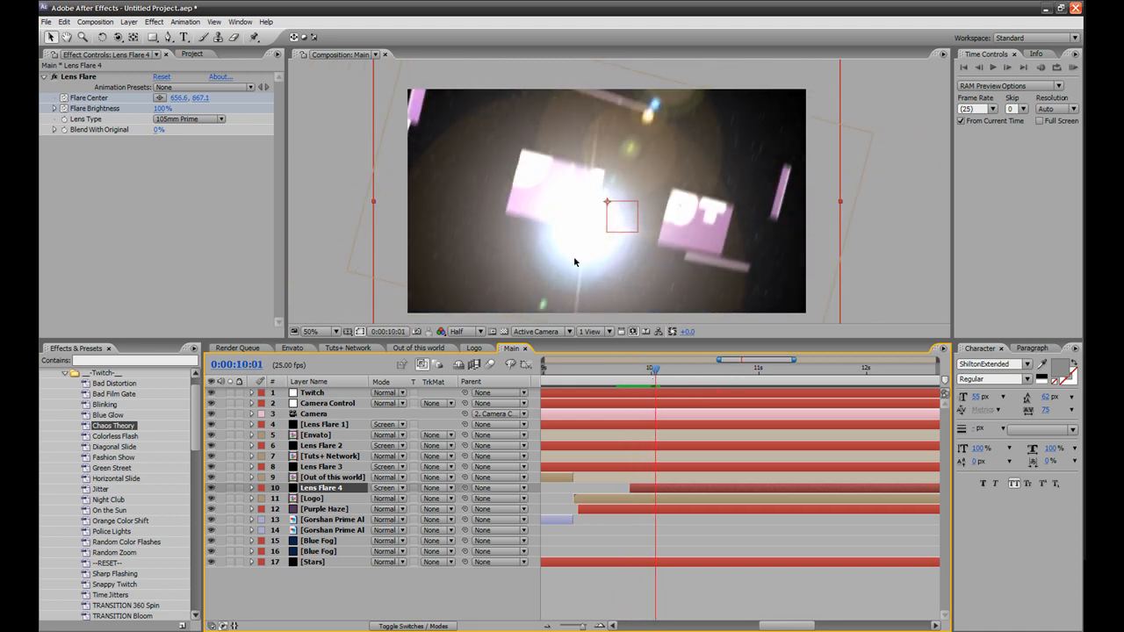
left_click(325, 393)
left_click(162, 109)
type("5")
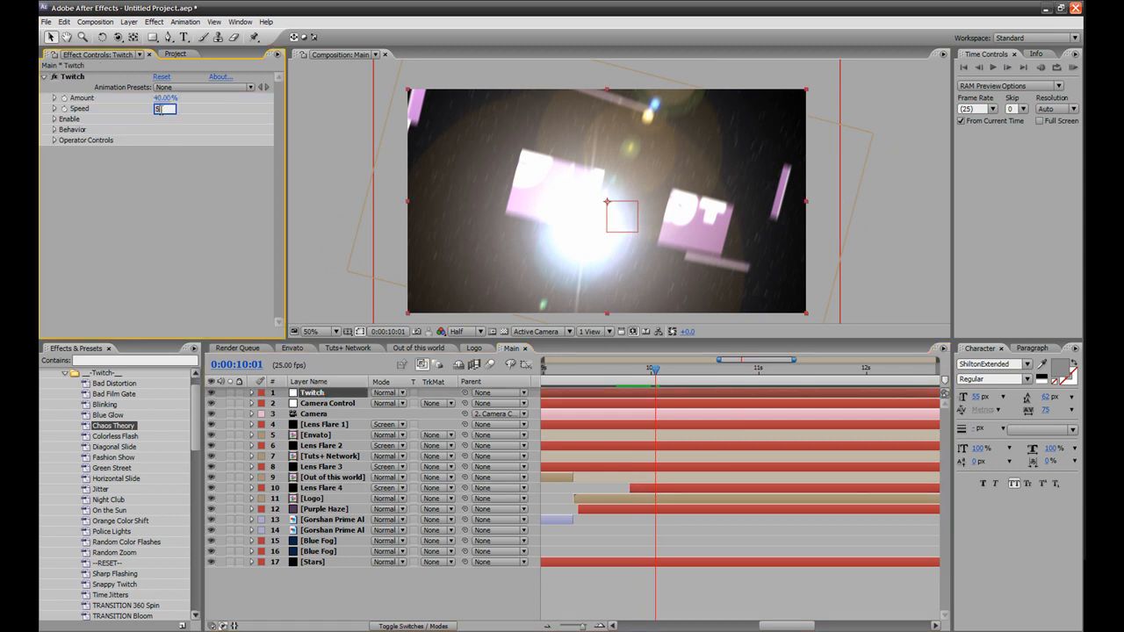
key("Return")
Step frame by frame through the logo's entrance around 0:00:10:00 to examine how the Twitch distortion affects it.
key("Page_Up")
key("Page_Up")
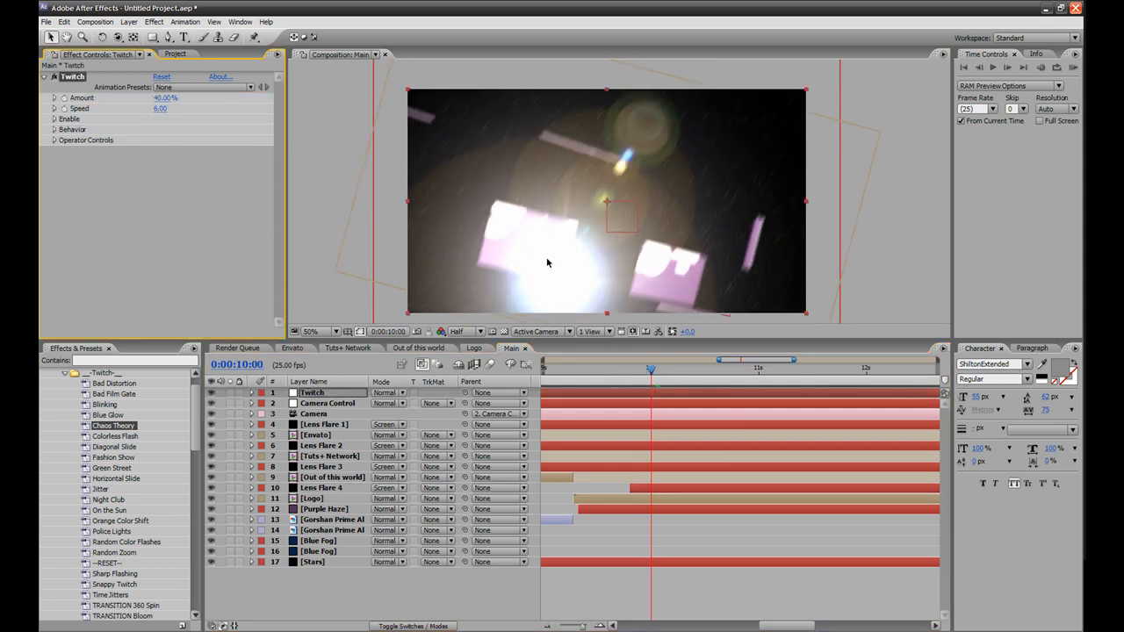
key("Page_Up")
key("Page_Up")
key("Page_Down")
key("Page_Down")
key("Page_Down")
key("Page_Down")
key("Page_Down")
key("Page_Down")
key("Page_Down")
key("Page_Down")
key("Page_Down")
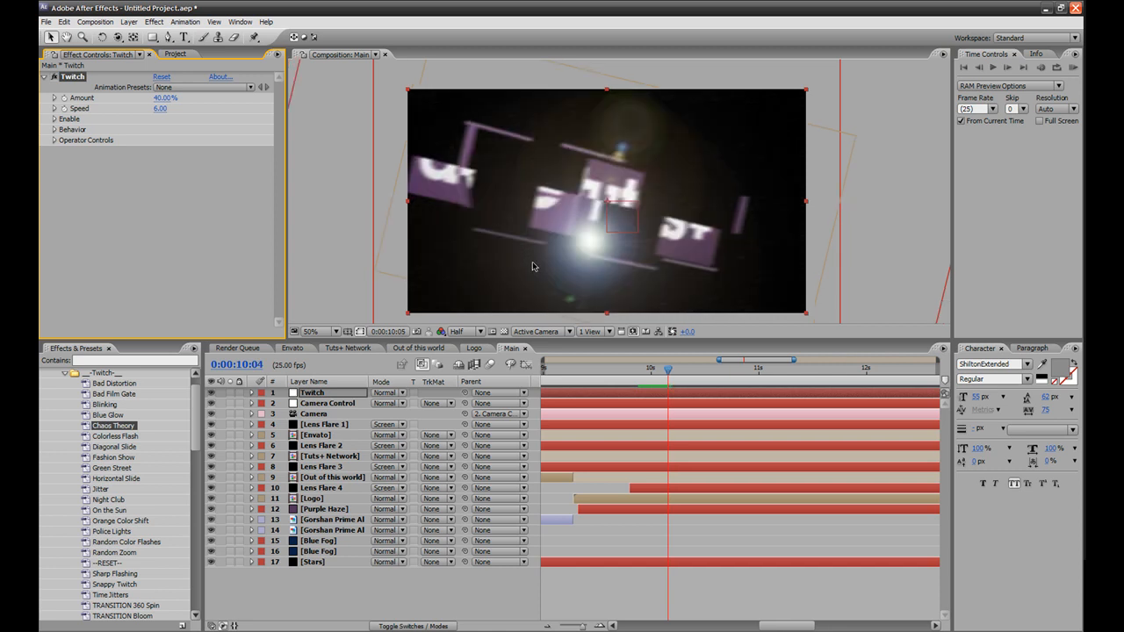
key("Page_Down")
key("Page_Down")
key("Page_Down")
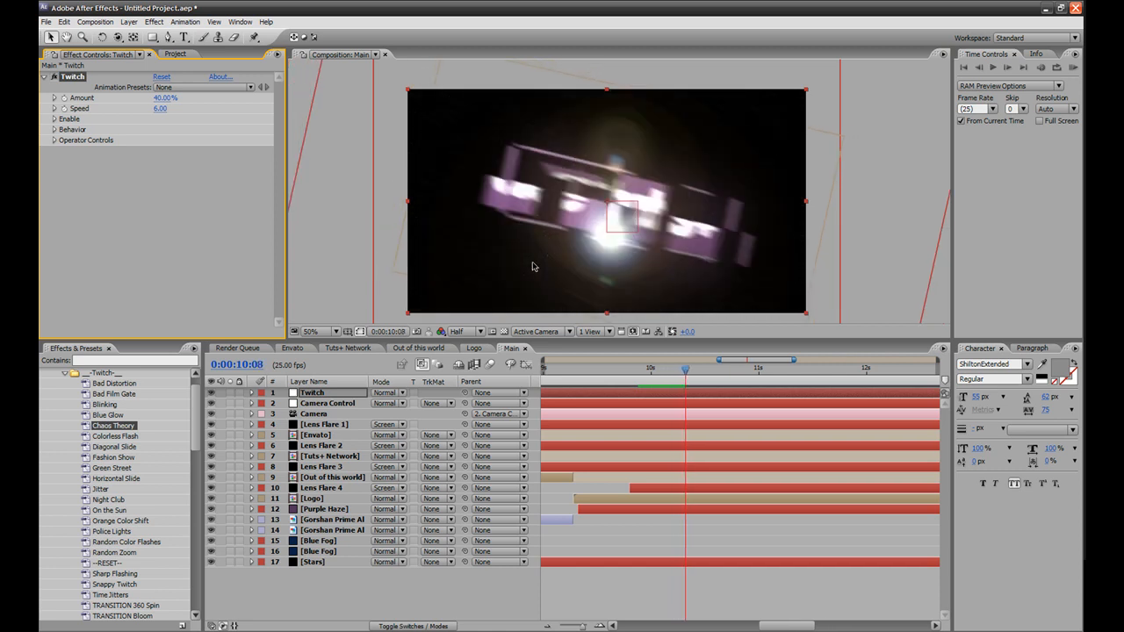
key("Page_Down")
key("Page_Down")
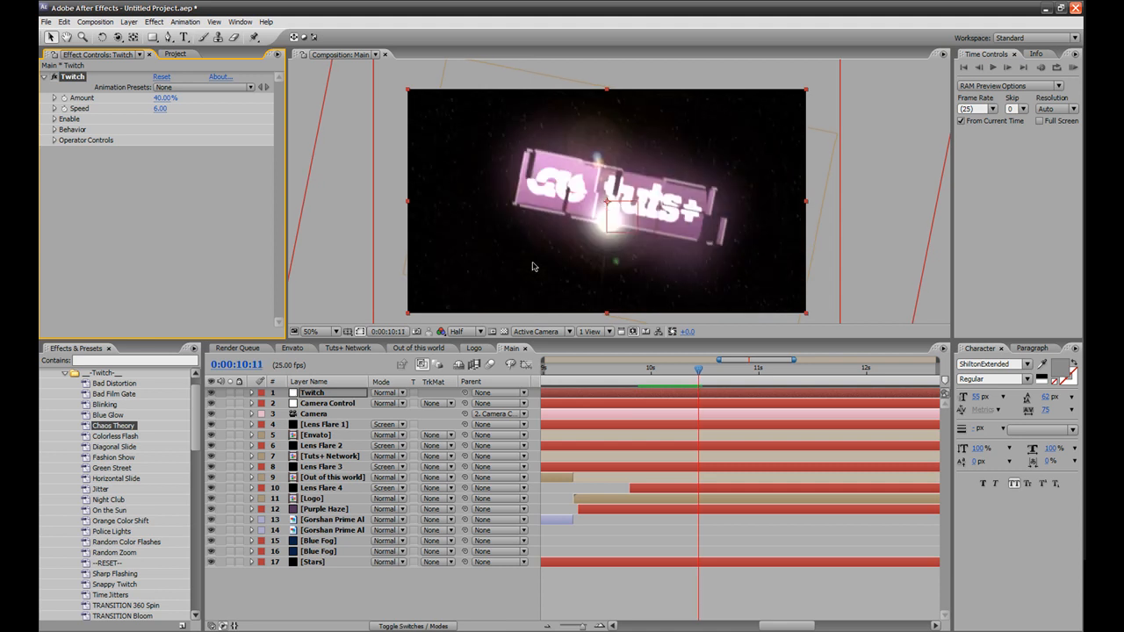
Return to the start of the composition and check the Envato Presents title in the Scifi Titles reference video.
left_click_drag(780, 626, 635, 626)
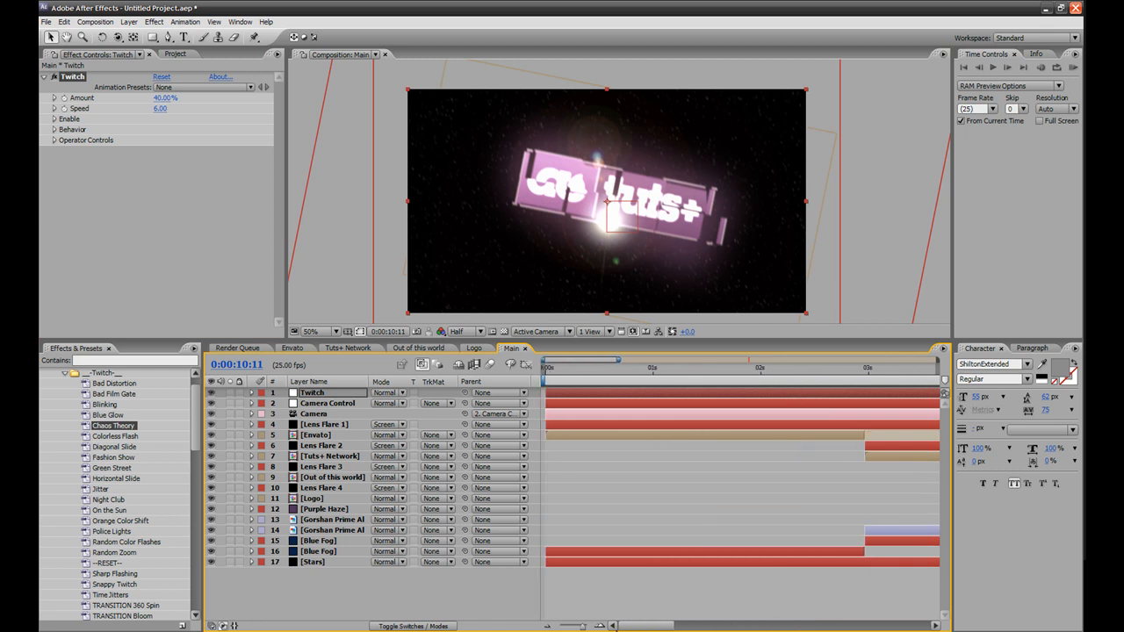
left_click(547, 369)
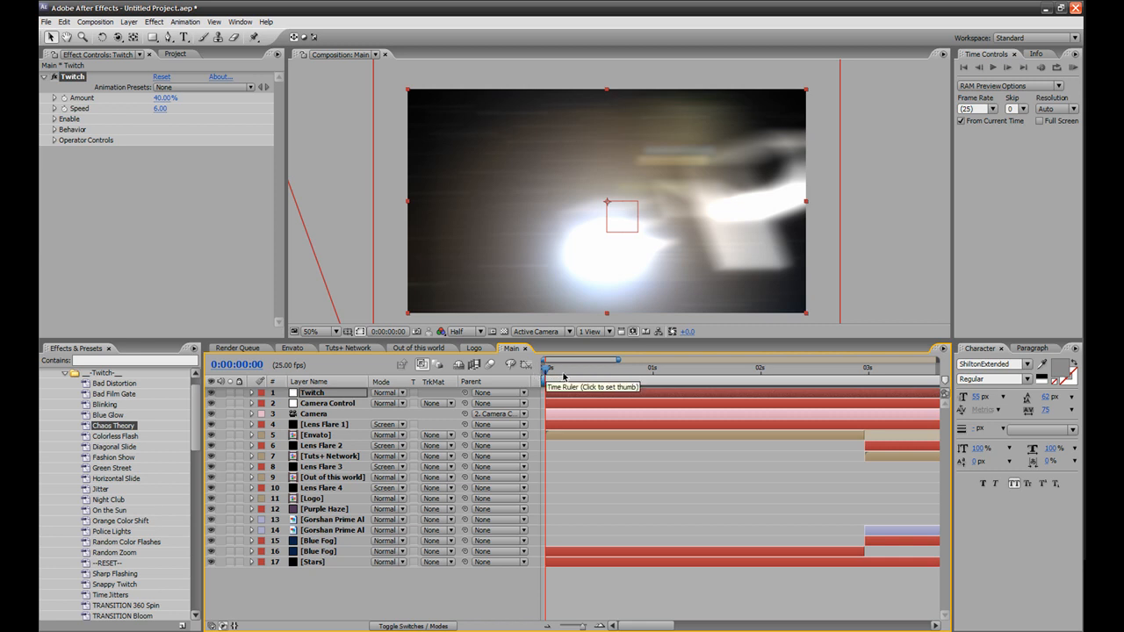
left_click(777, 631)
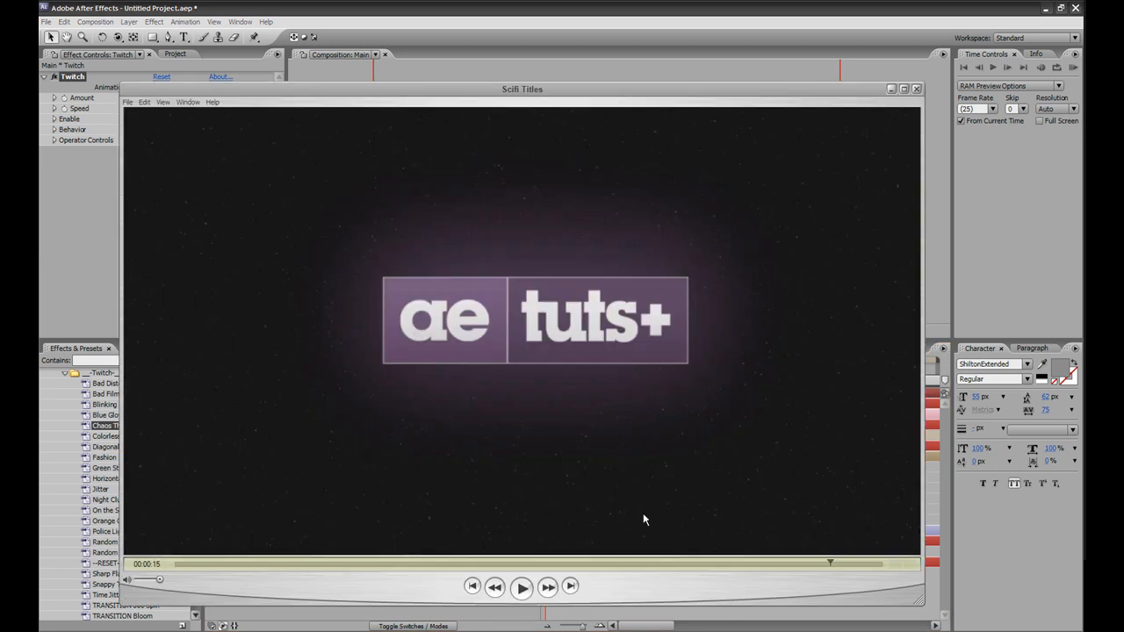
left_click_drag(215, 571, 340, 574)
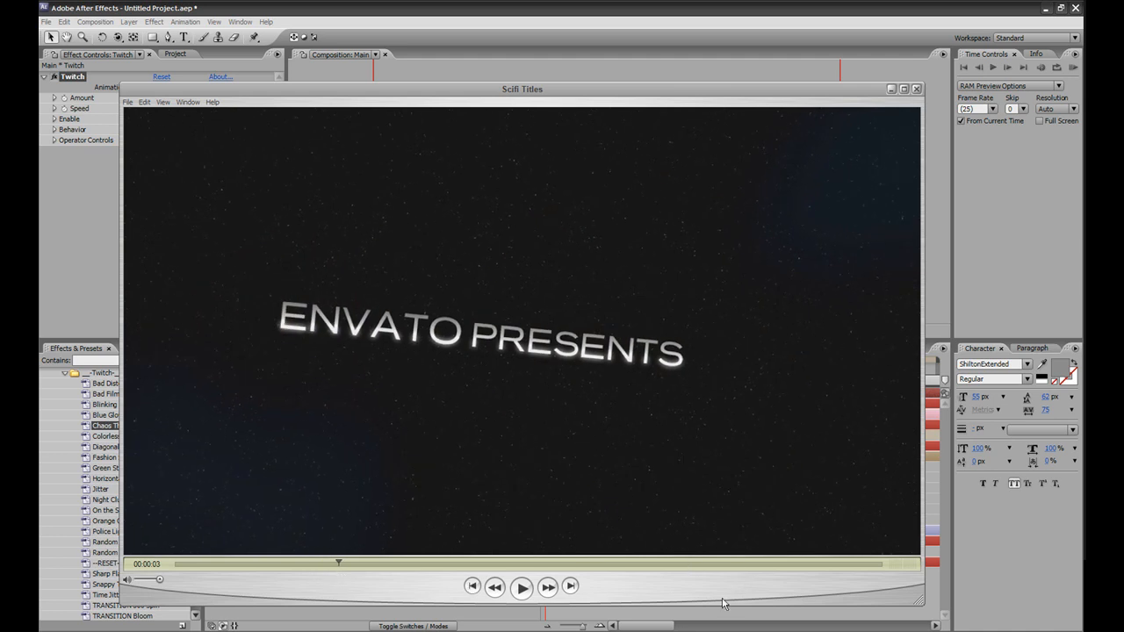
left_click(760, 631)
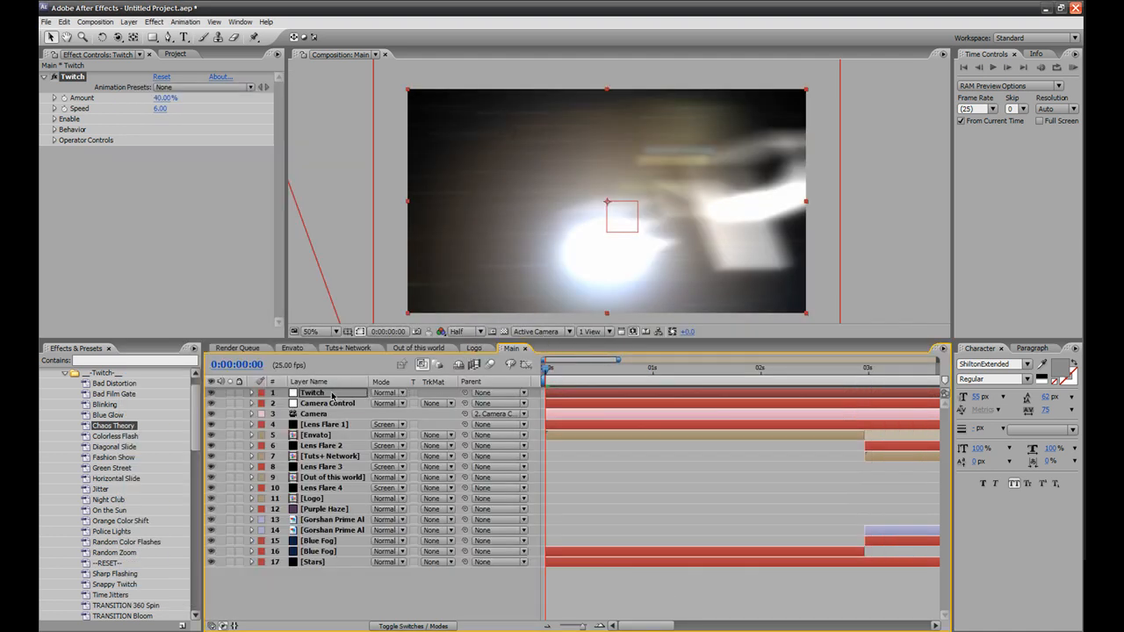
Animate the Twitch effect's Amount from 40% at 0:00:00:22 to 0% at 0:00:01:00.
left_click_drag(543, 369, 641, 384)
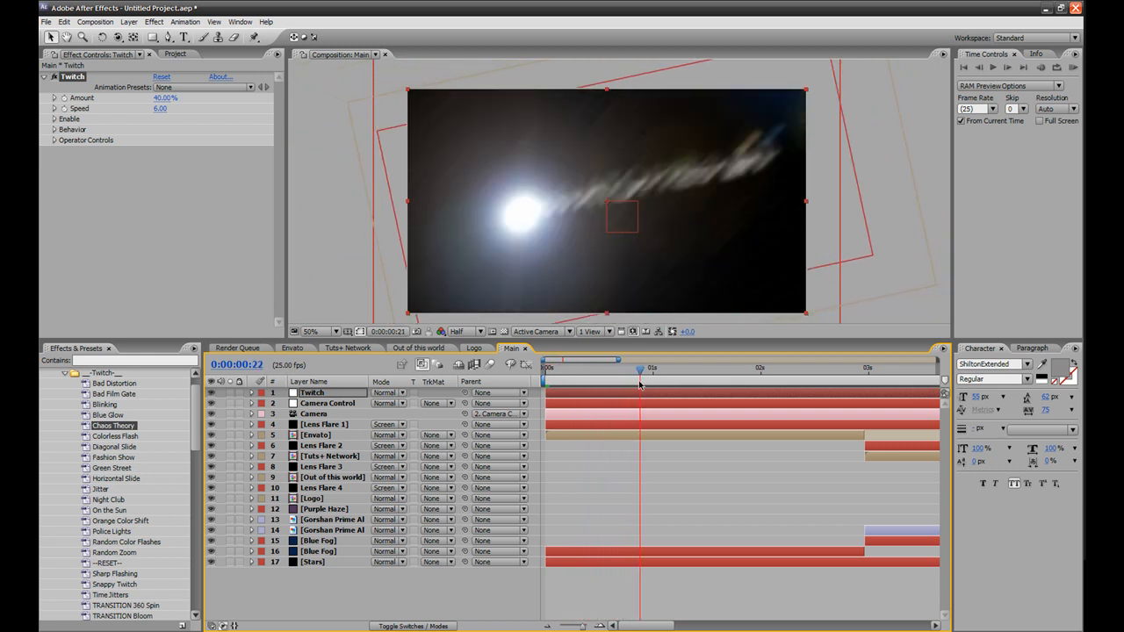
left_click(65, 99)
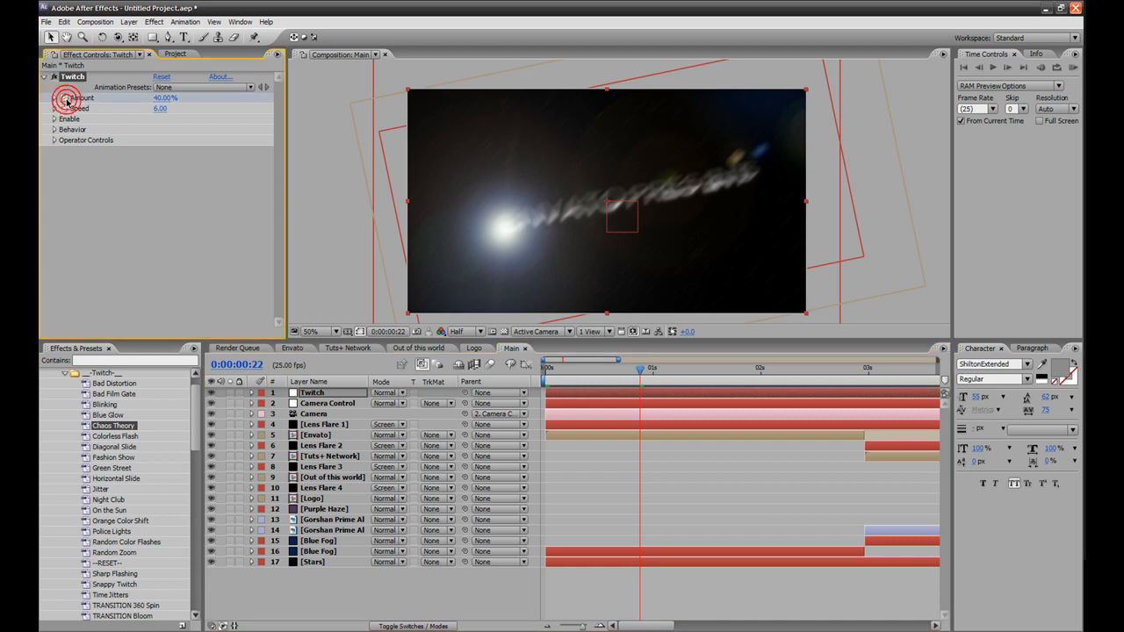
key("Page_Down")
key("Page_Down")
key("Page_Down")
left_click(162, 97)
type("0")
key("Return")
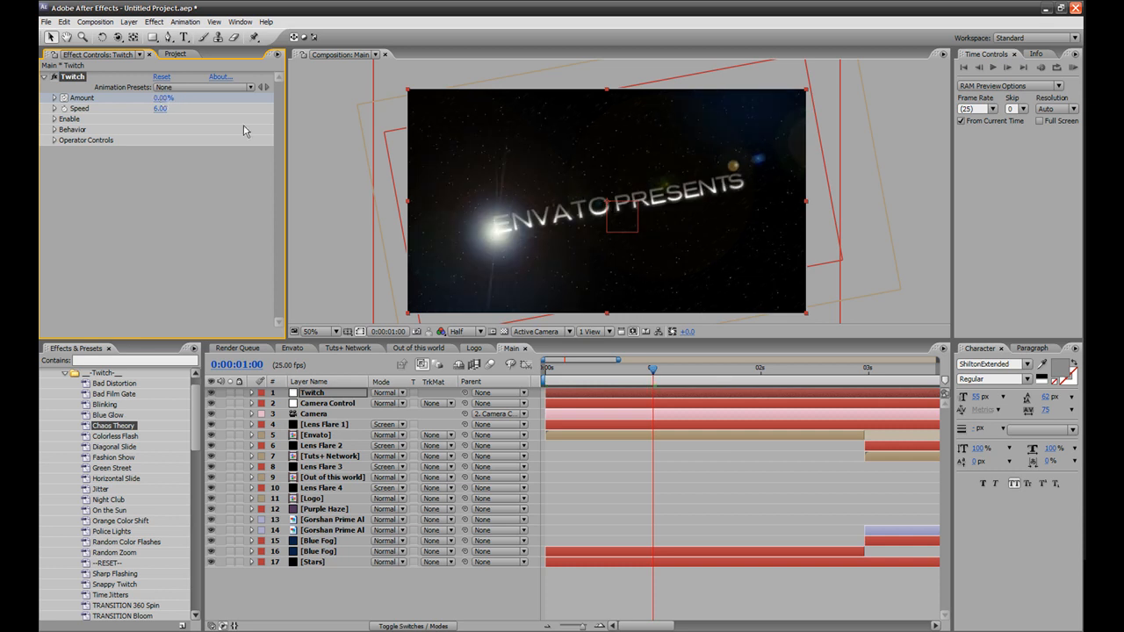
Review the frames up to 0:00:01:07 and reveal the Twitch layer's animated properties in the timeline.
key("Page_Down")
key("Page_Down")
key("Page_Down")
key("Page_Down")
key("Page_Down")
left_click_drag(670, 383, 677, 379)
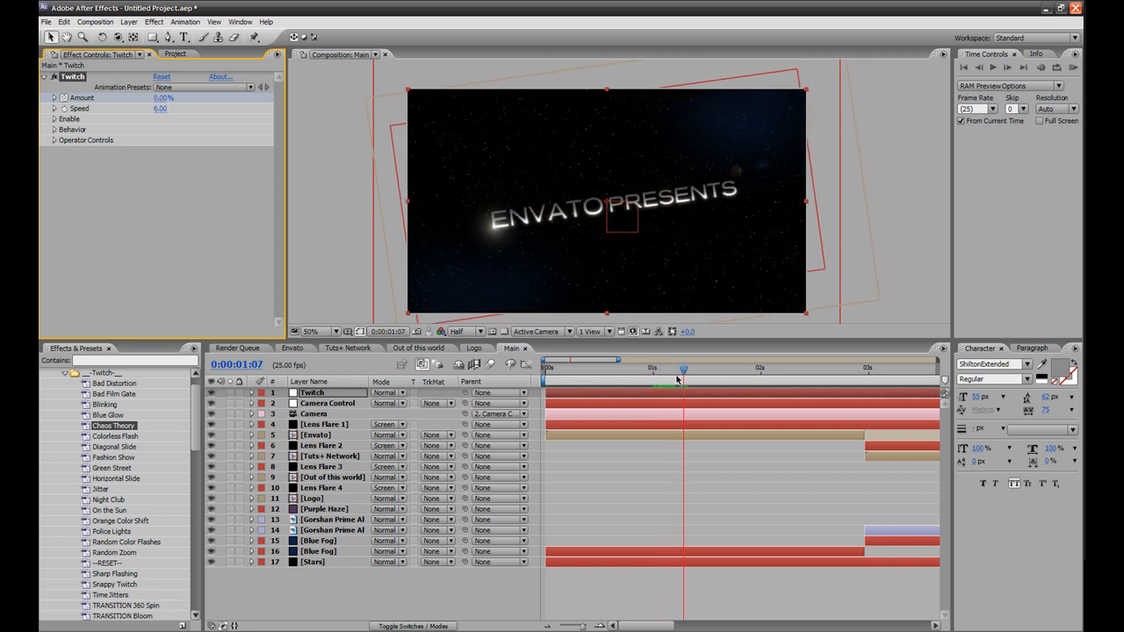
left_click(317, 393)
key("u")
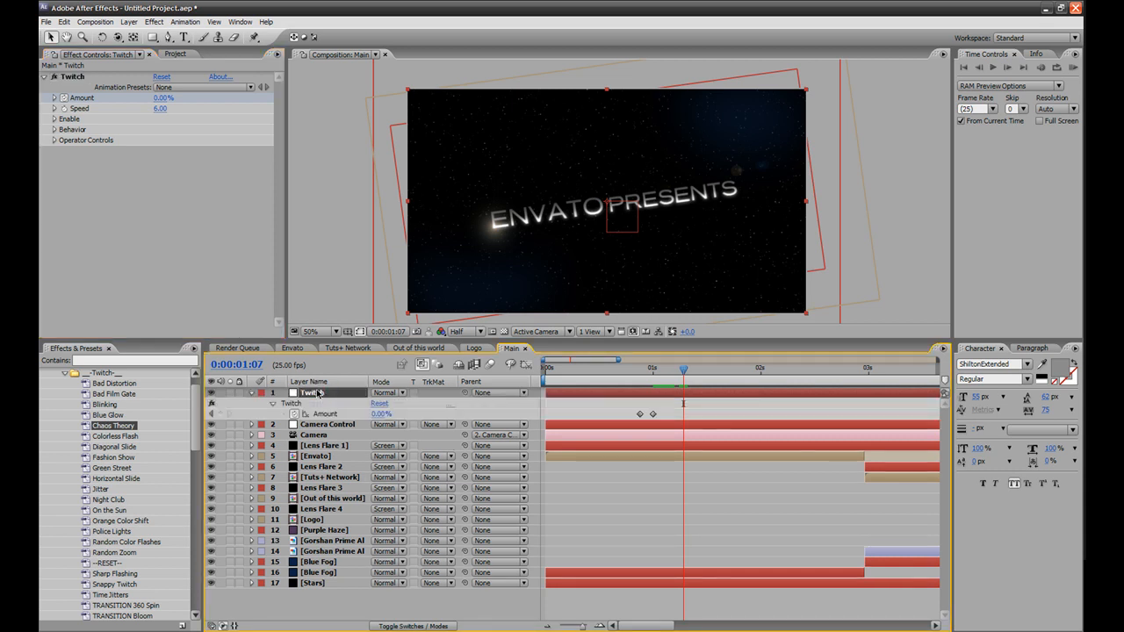
Keyframe the Twitch Amount at its current value at 0:00:02:17 and at 40% at 0:00:02:24.
left_click_drag(784, 373, 835, 368)
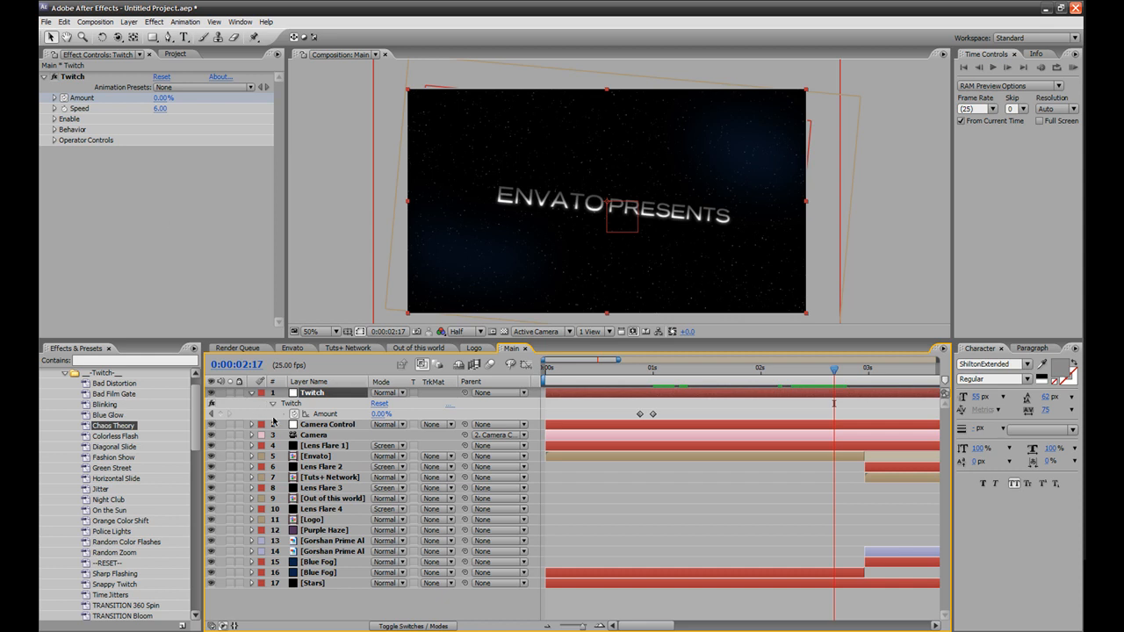
left_click(220, 414)
left_click_drag(859, 377, 865, 375)
left_click(380, 414)
type("40")
key("Return")
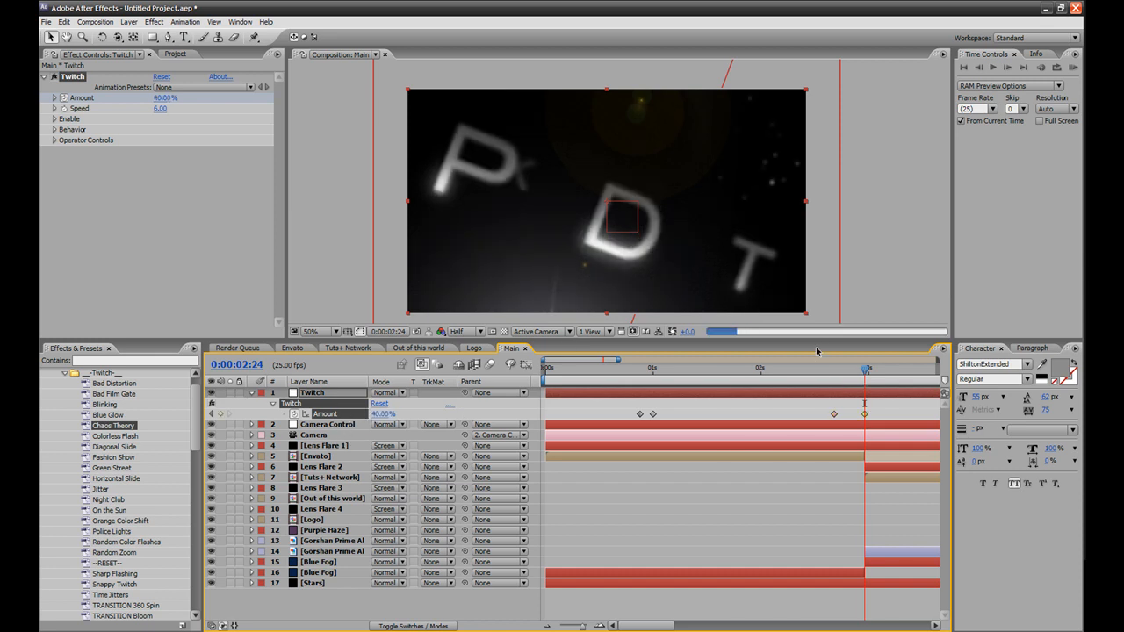
Review the end of the Envato title and move the Amount keyframe at 0:00:02:17 earlier to 0:00:02:11.
key("Page_Up")
key("Page_Up")
key("Page_Up")
key("Page_Up")
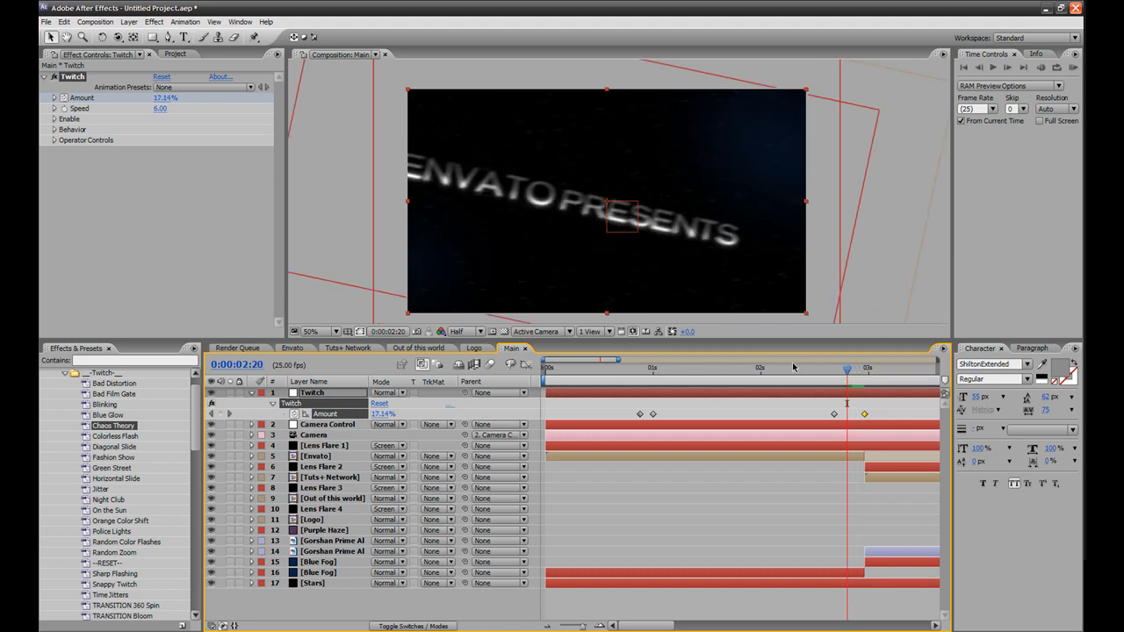
key("Page_Down")
key("Page_Down")
key("Page_Down")
key("Page_Down")
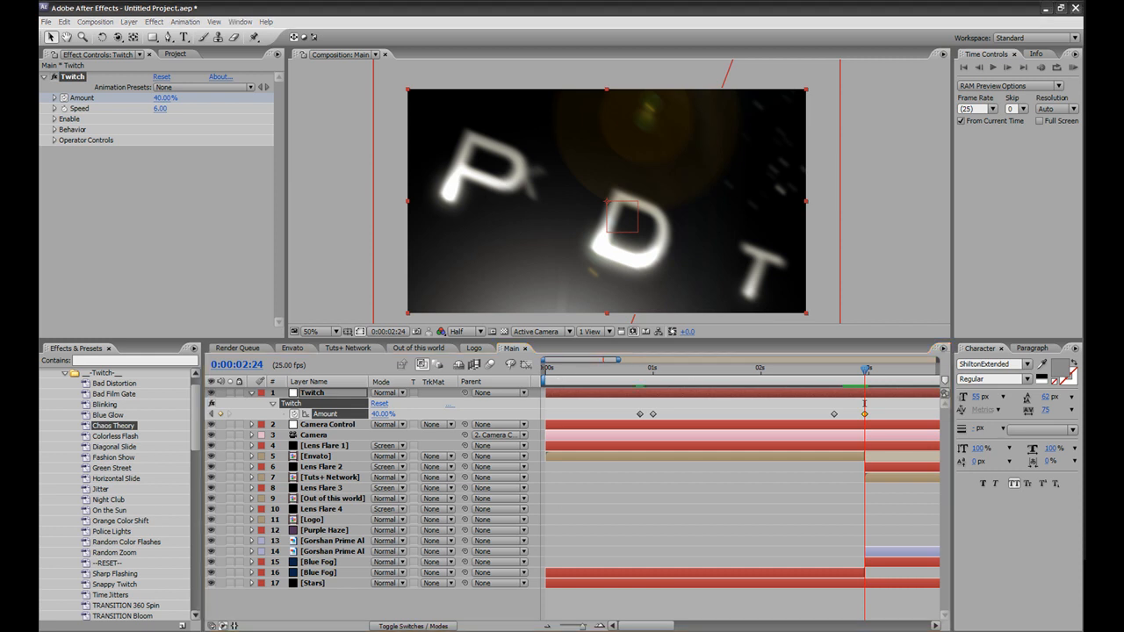
left_click_drag(833, 414, 807, 413)
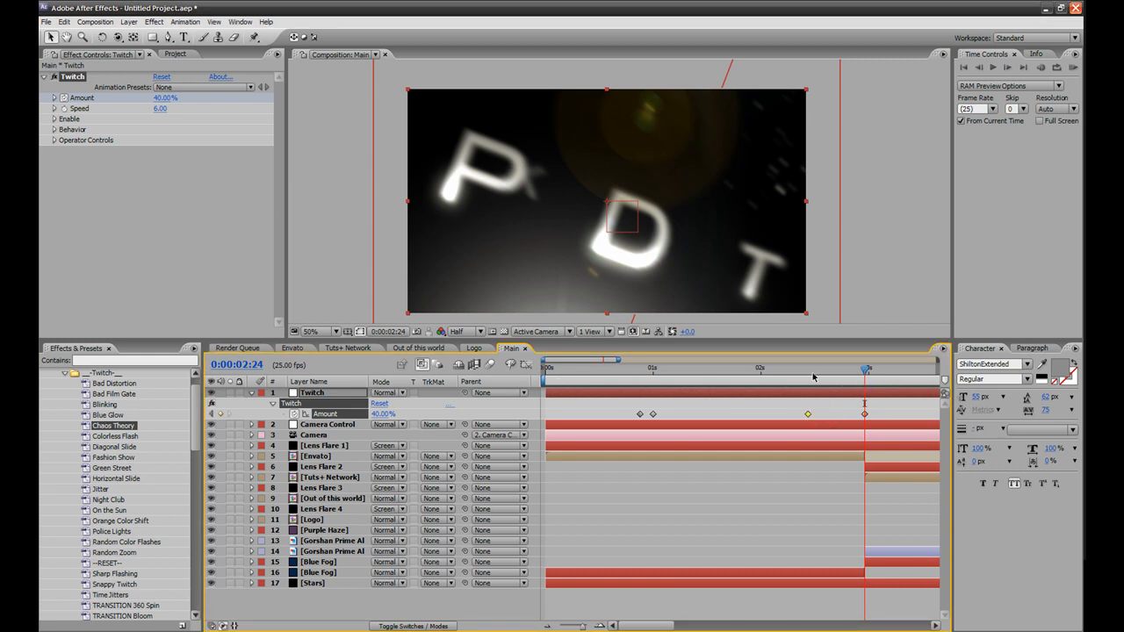
Step through the frames from 0:00:02:11 to 0:00:02:22 to examine how the twitch builds up on the Envato title.
left_click(809, 370)
key("Page_Down")
key("Page_Down")
key("Page_Down")
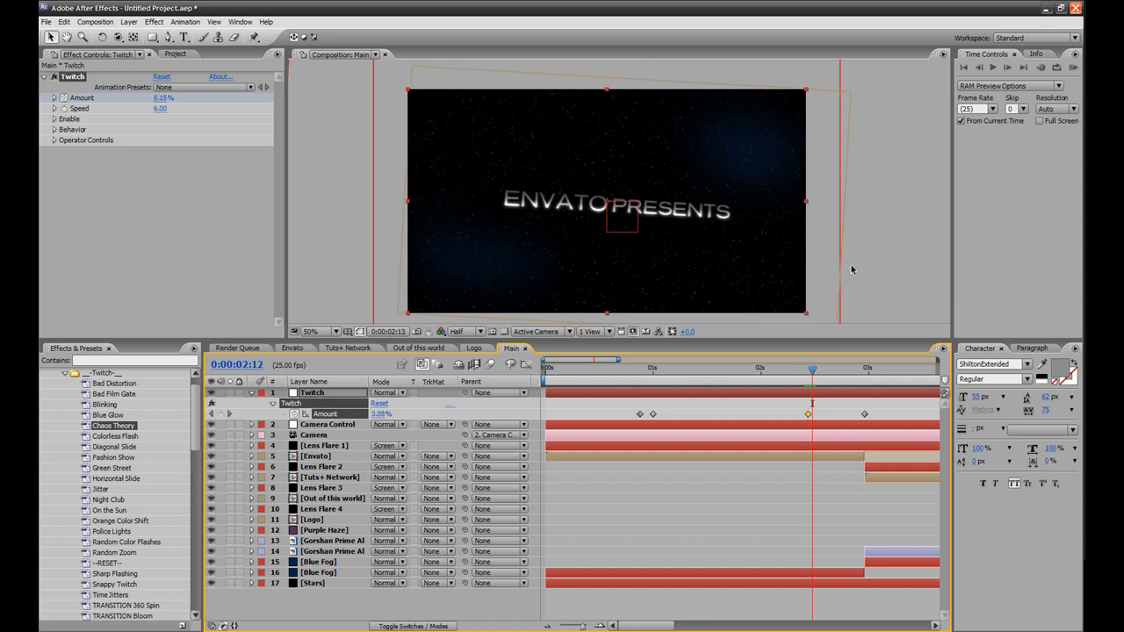
key("Page_Down")
key("Page_Down")
key("Page_Down")
key("Page_Down")
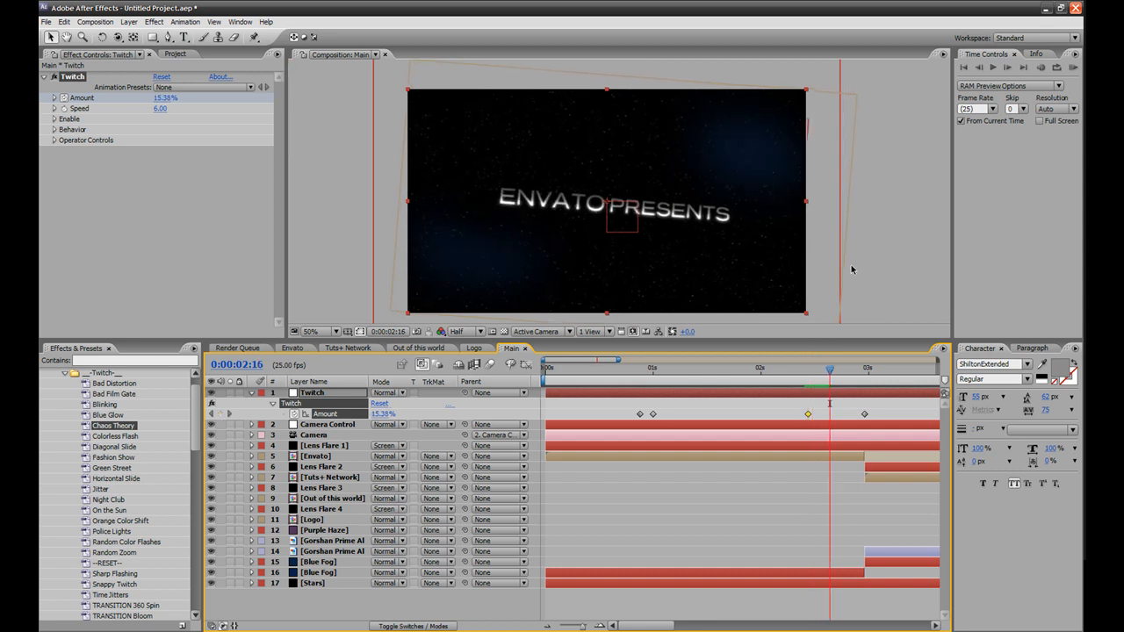
key("Page_Down")
key("Page_Down")
key("Page_Down")
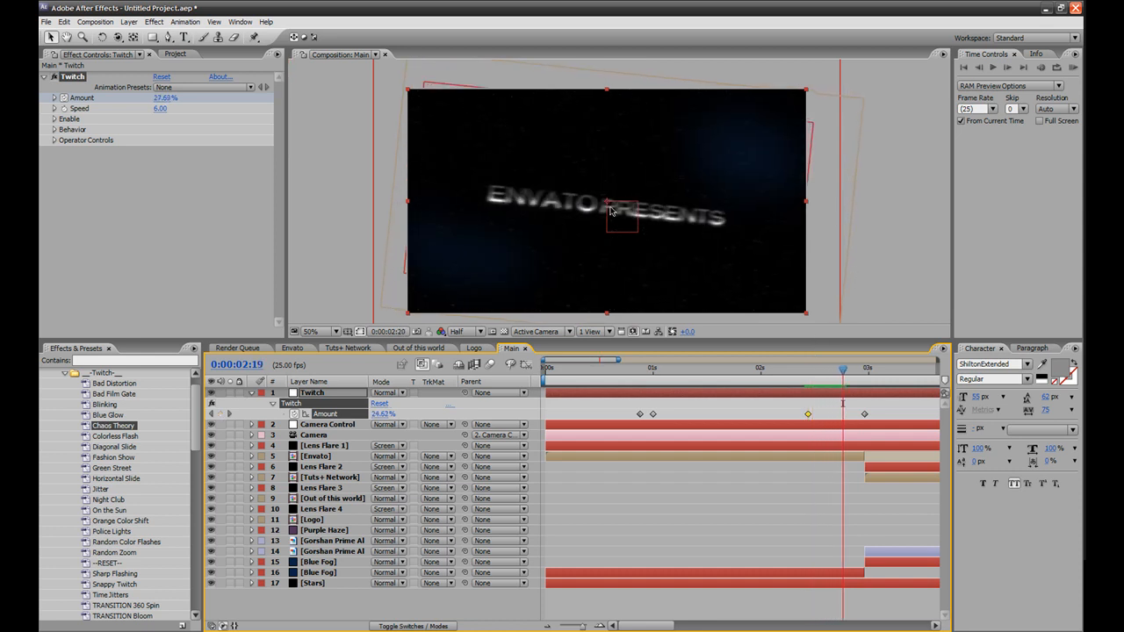
key("Page_Down")
key("Page_Down")
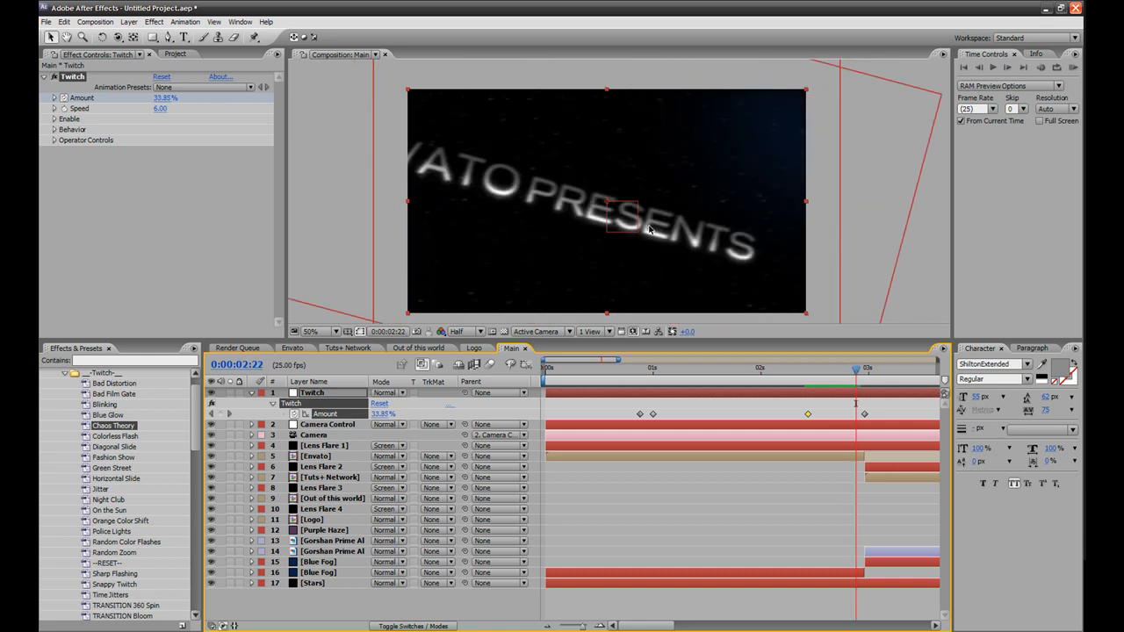
Add a Twitch Amount keyframe at 0:00:03:22, holding the distortion as the Tuts+ Network title assembles.
left_click_drag(636, 629, 683, 629)
left_click(663, 371)
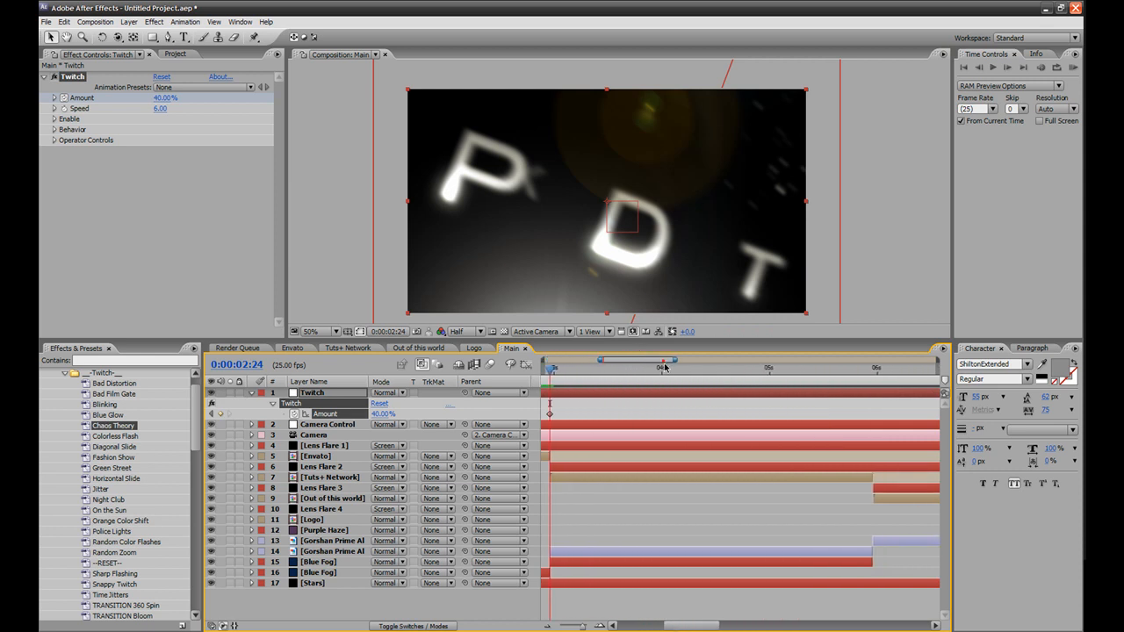
left_click(661, 375)
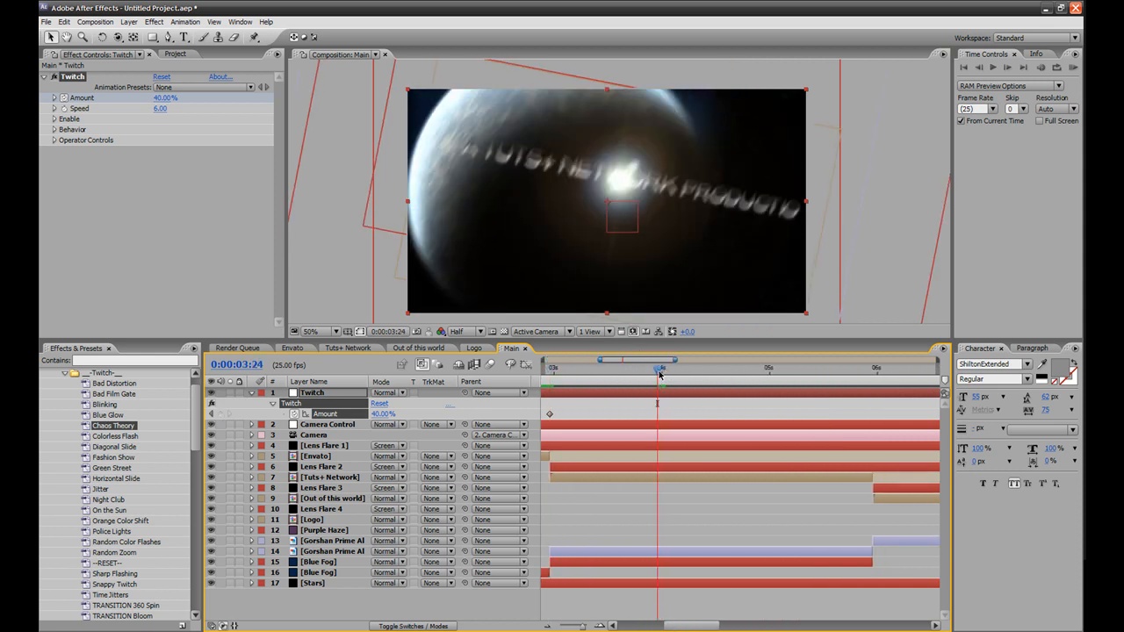
key("Page_Up")
key("Page_Up")
key("Page_Up")
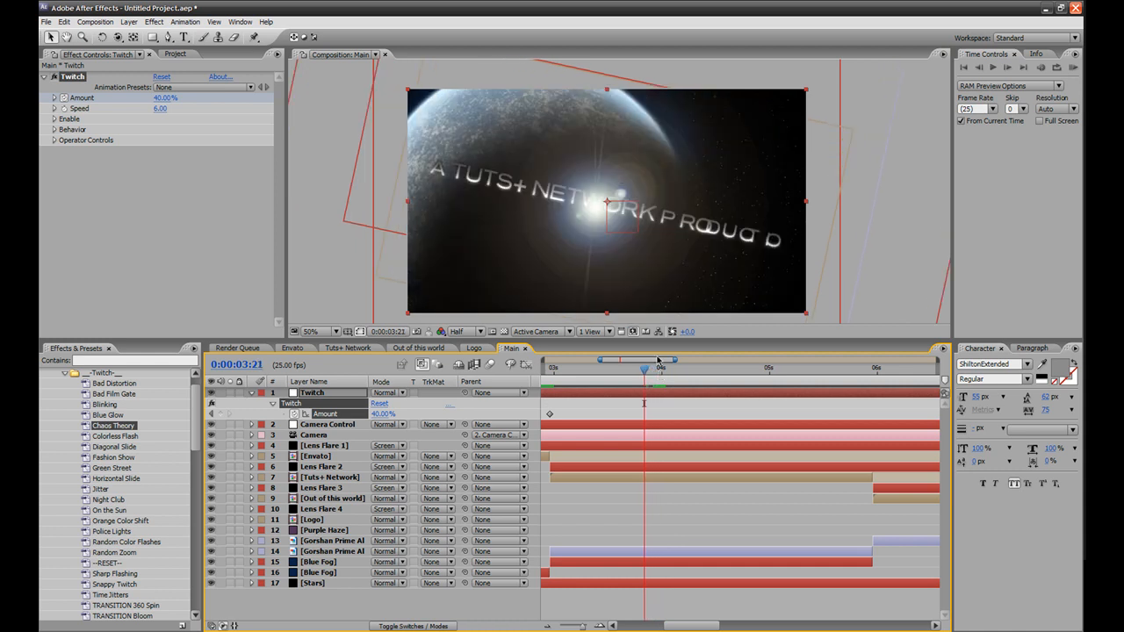
key("Page_Down")
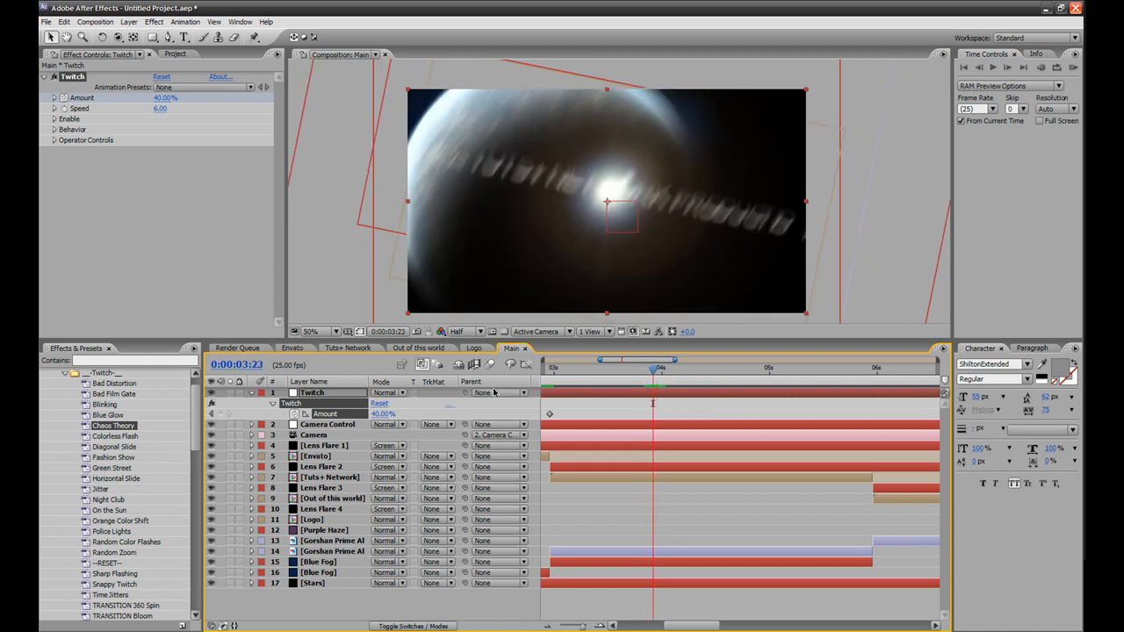
left_click(221, 414)
Set the Twitch Amount to 0% at 0:00:04:01.
left_click(383, 413)
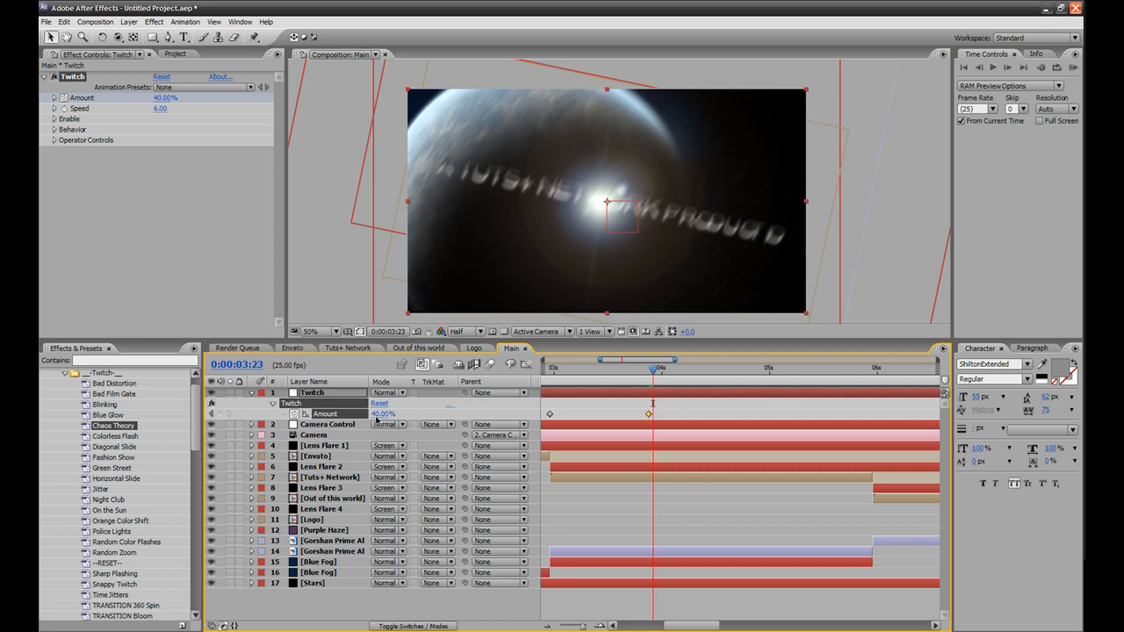
key("Page_Down")
key("Page_Down")
key("Page_Down")
key("Page_Down")
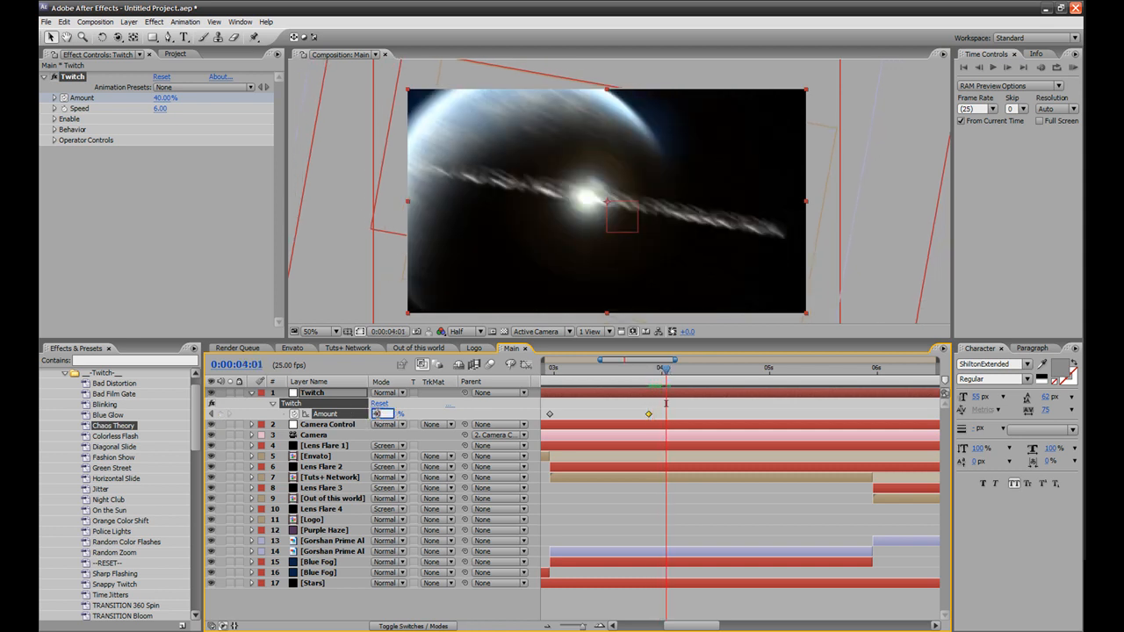
type("0")
key("Return")
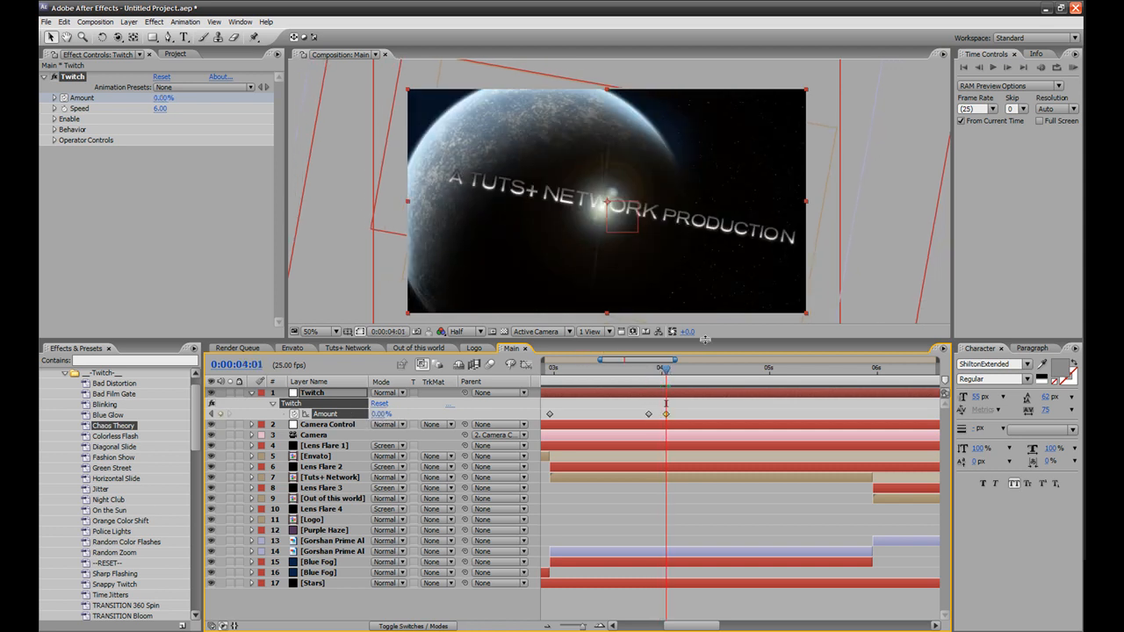
Add a Twitch Amount keyframe at 0:00:05:15 near the end of the Tuts+ Network title and set the Amount to 40% at 0:00:05:24.
left_click_drag(689, 373, 835, 385)
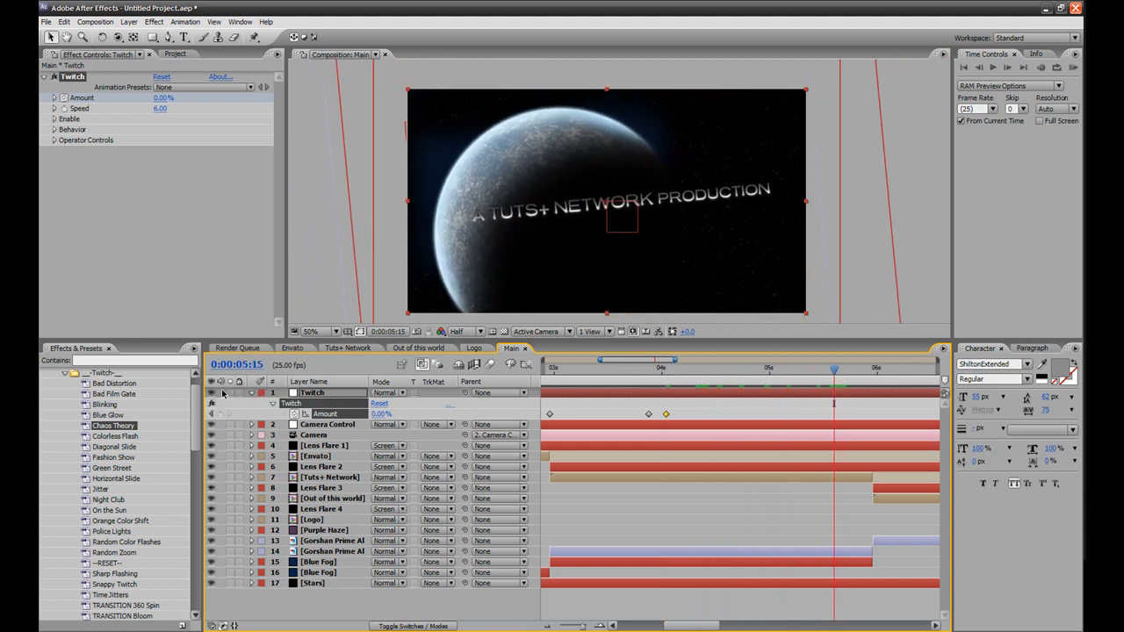
left_click(220, 414)
left_click(872, 372)
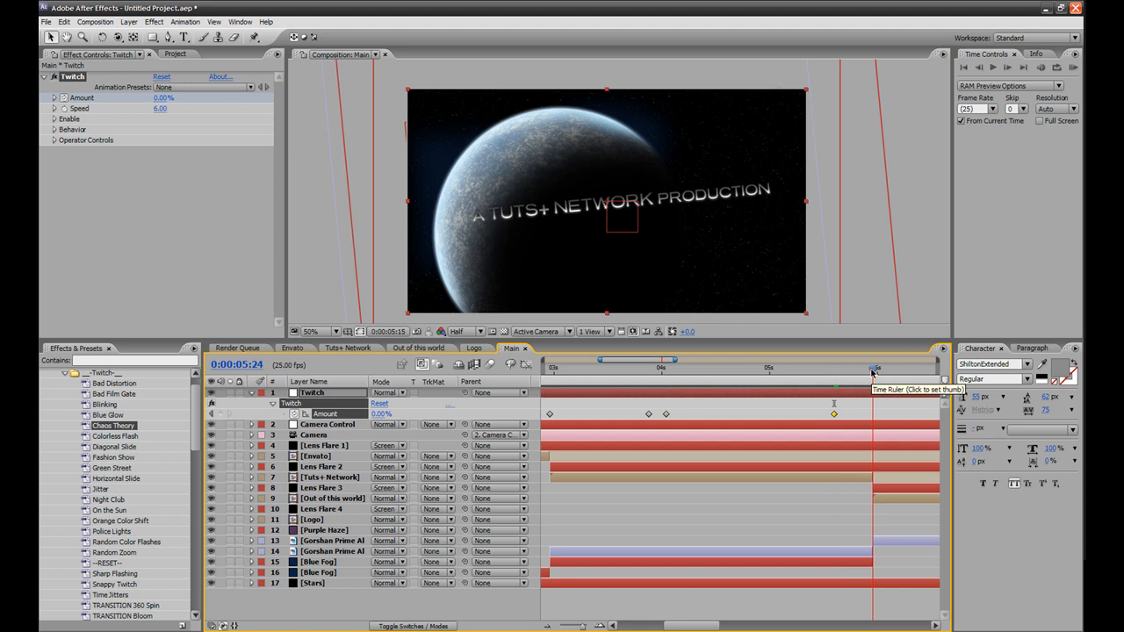
left_click(380, 415)
type("40")
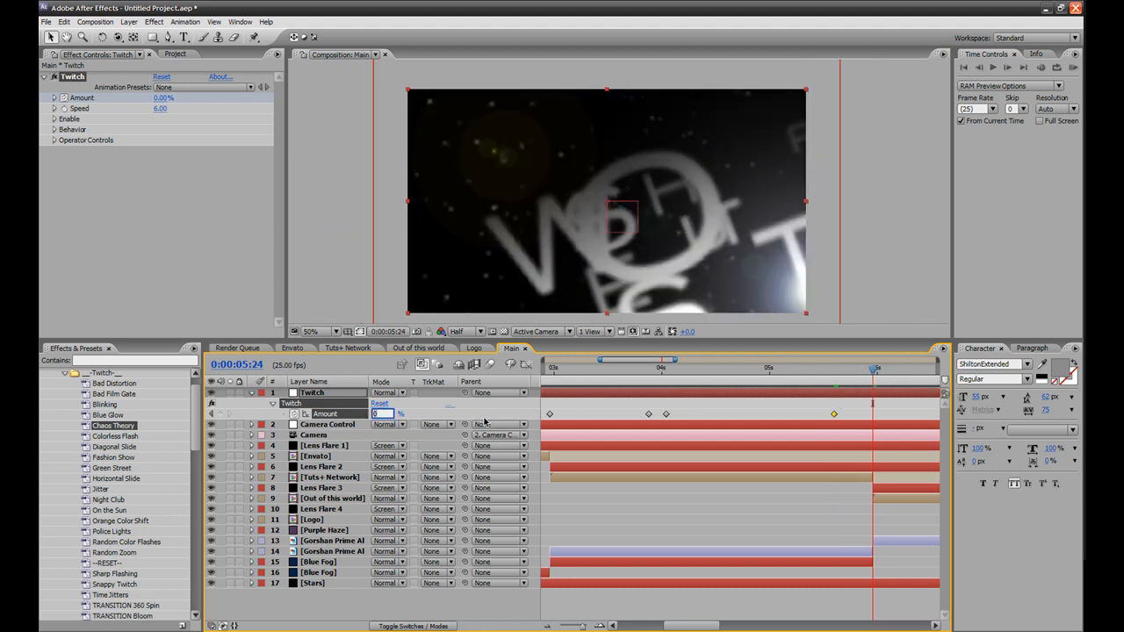
key("Return")
Add a Twitch Amount keyframe at 0:00:06:21, holding the distortion as the Out of this world title assembles.
left_click_drag(838, 369, 873, 369)
left_click_drag(687, 626, 731, 626)
key("Page_Down")
key("Page_Down")
key("Page_Down")
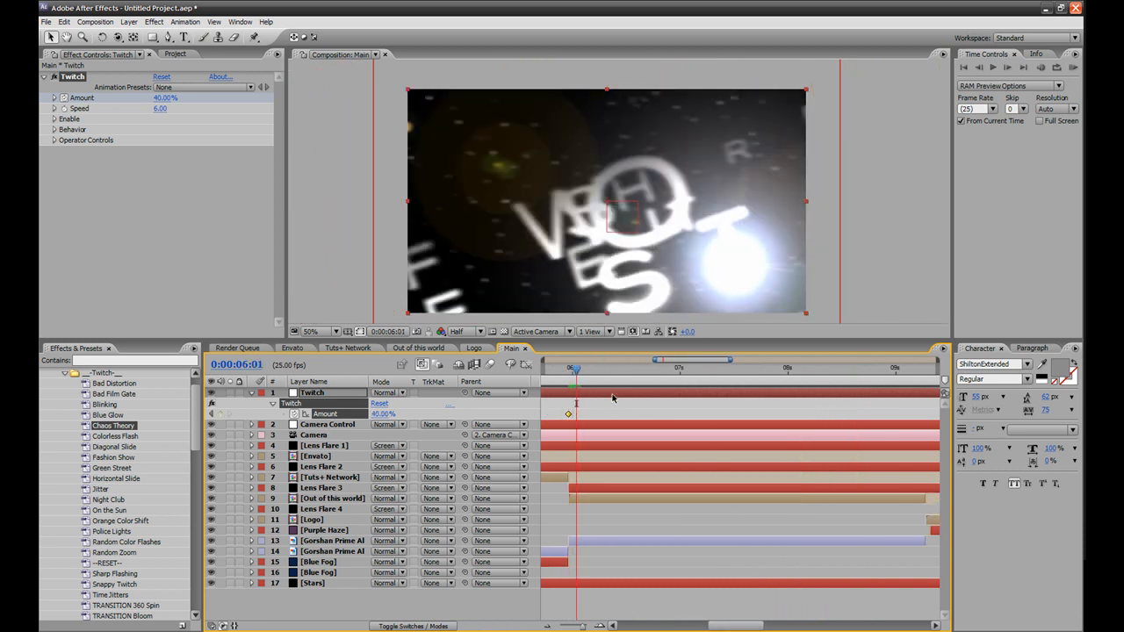
key("Page_Down")
left_click(654, 369)
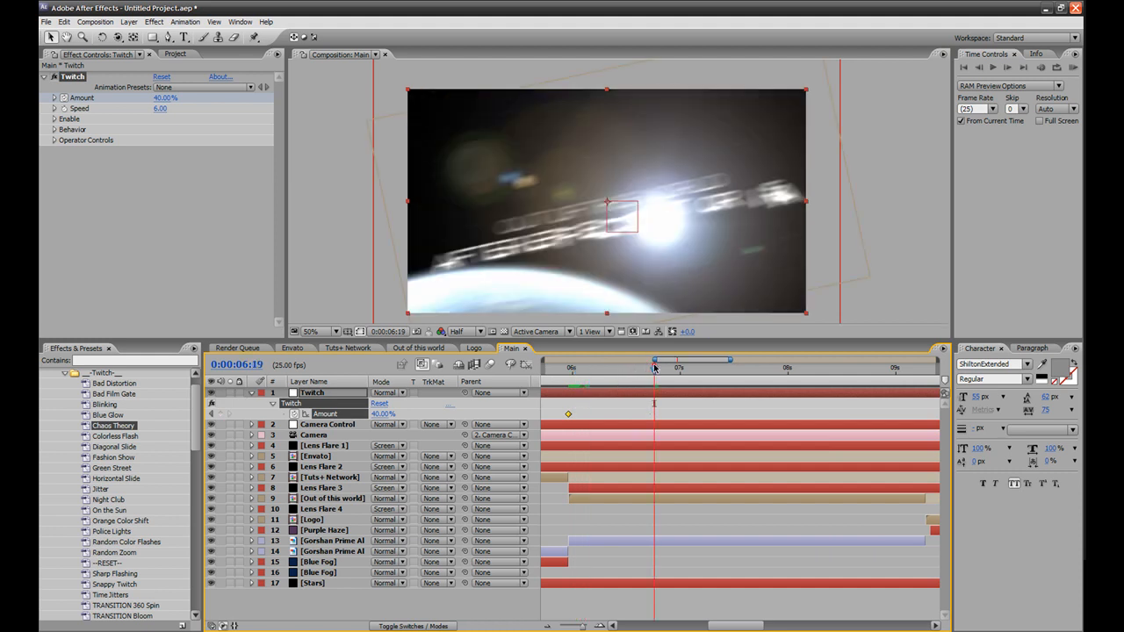
left_click_drag(655, 369, 663, 370)
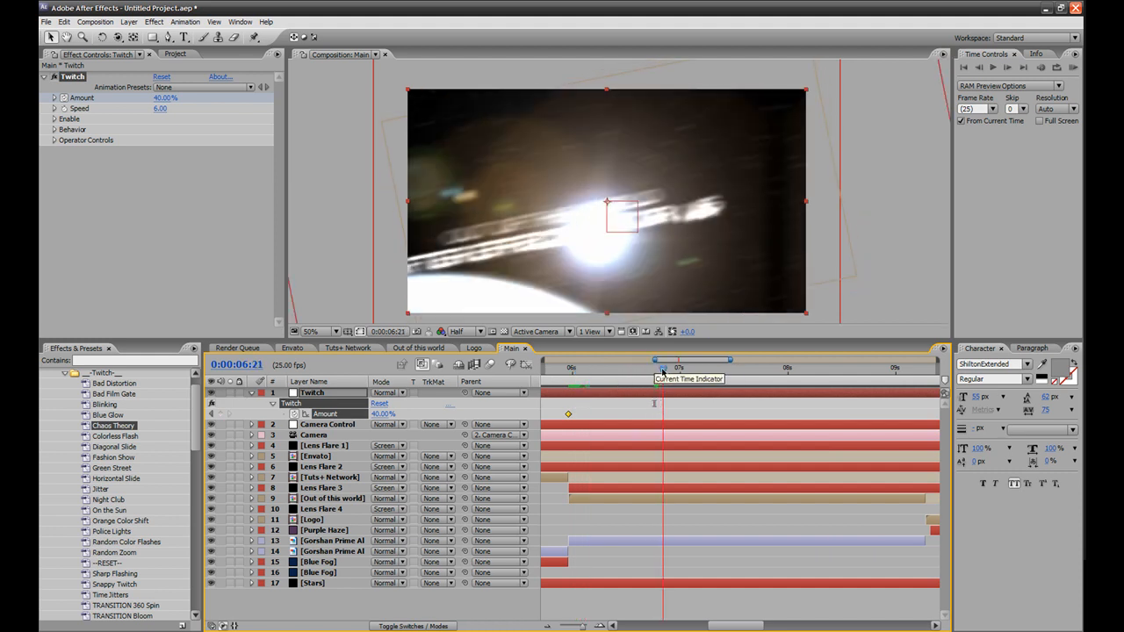
left_click(220, 414)
Set the Twitch Amount to 0% at 0:00:07:00.
key("Page_Down")
key("Page_Down")
key("Page_Down")
key("Page_Down")
left_click(381, 415)
type("0")
key("Return")
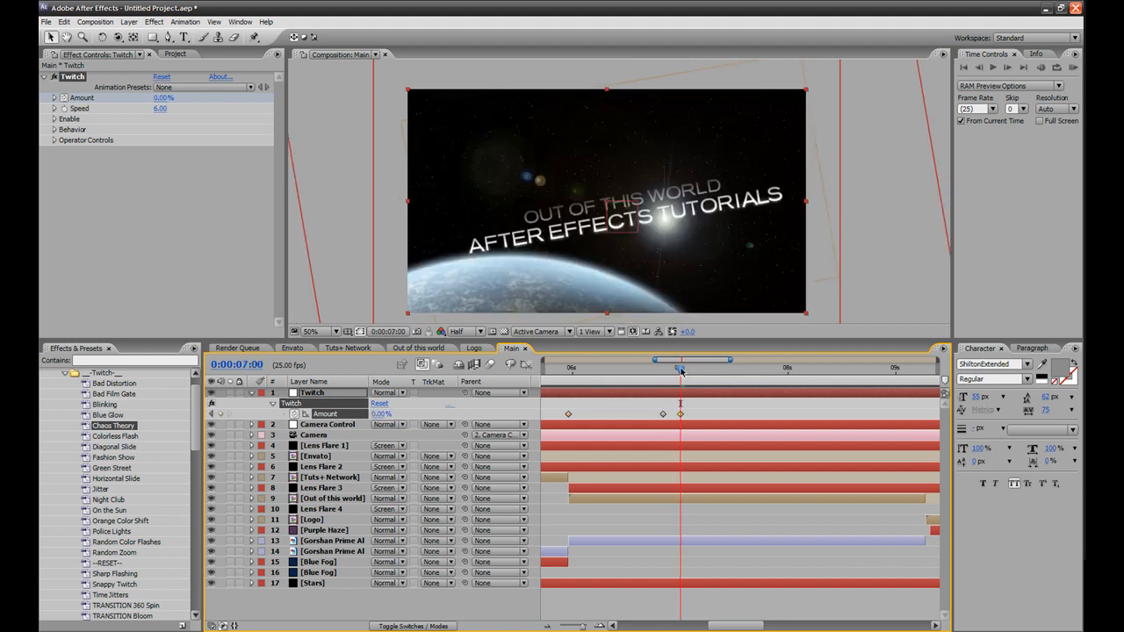
Set Twitch Amount to 40% at 0:00:09:07 for the logo transition, with a keyframe holding the undistorted value at about 0:00:08:20.
left_click_drag(664, 370, 860, 396)
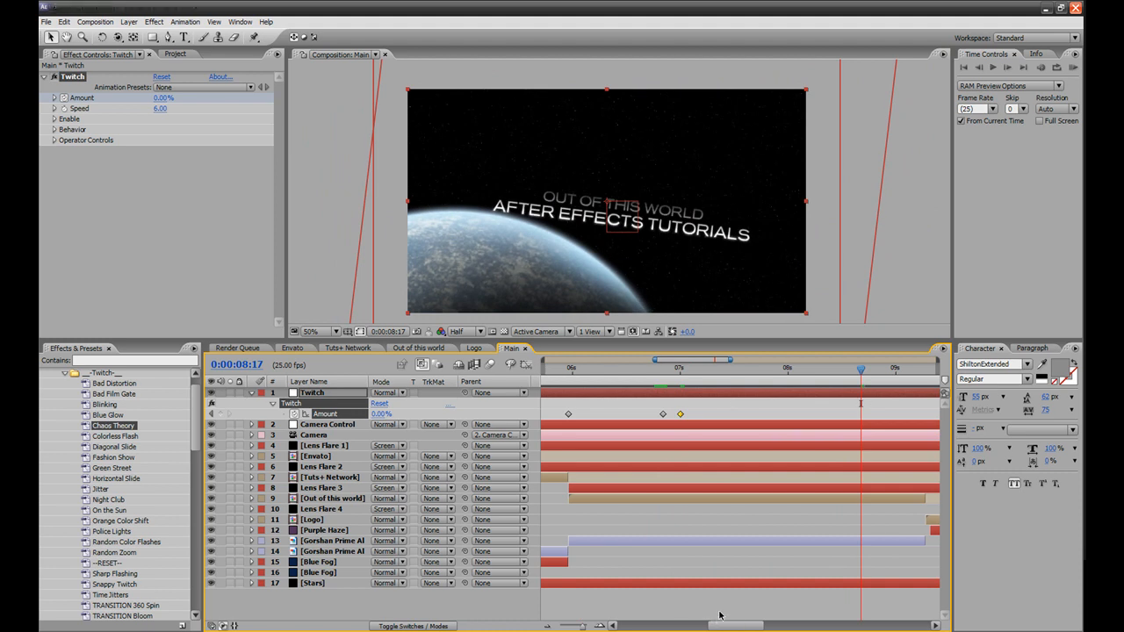
left_click_drag(723, 627, 763, 627)
left_click(613, 369)
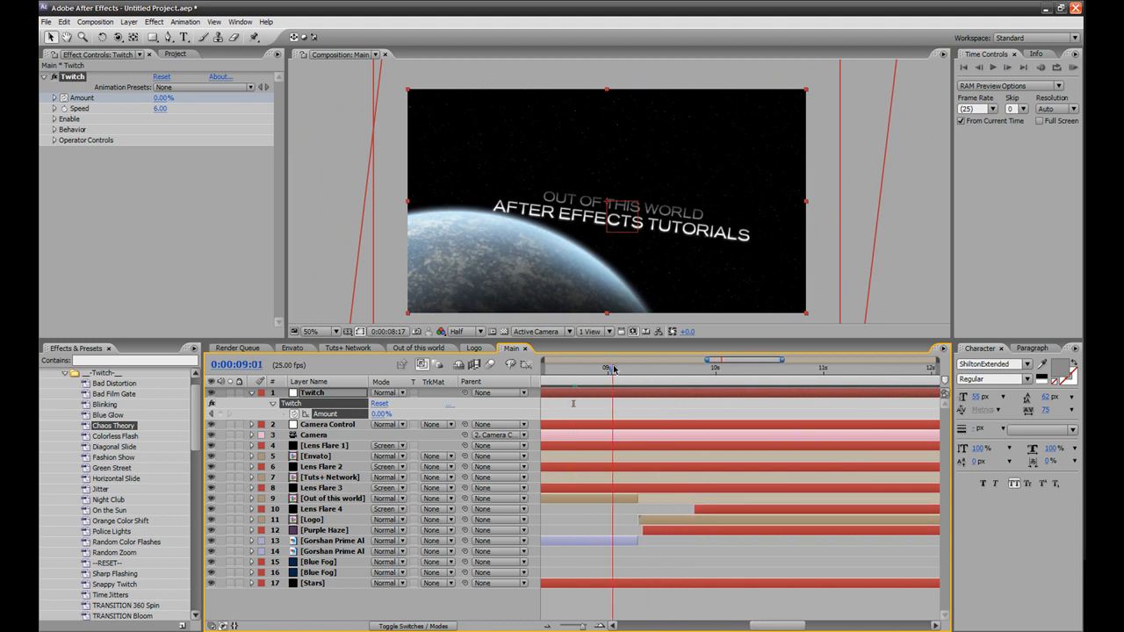
left_click_drag(613, 369, 639, 371)
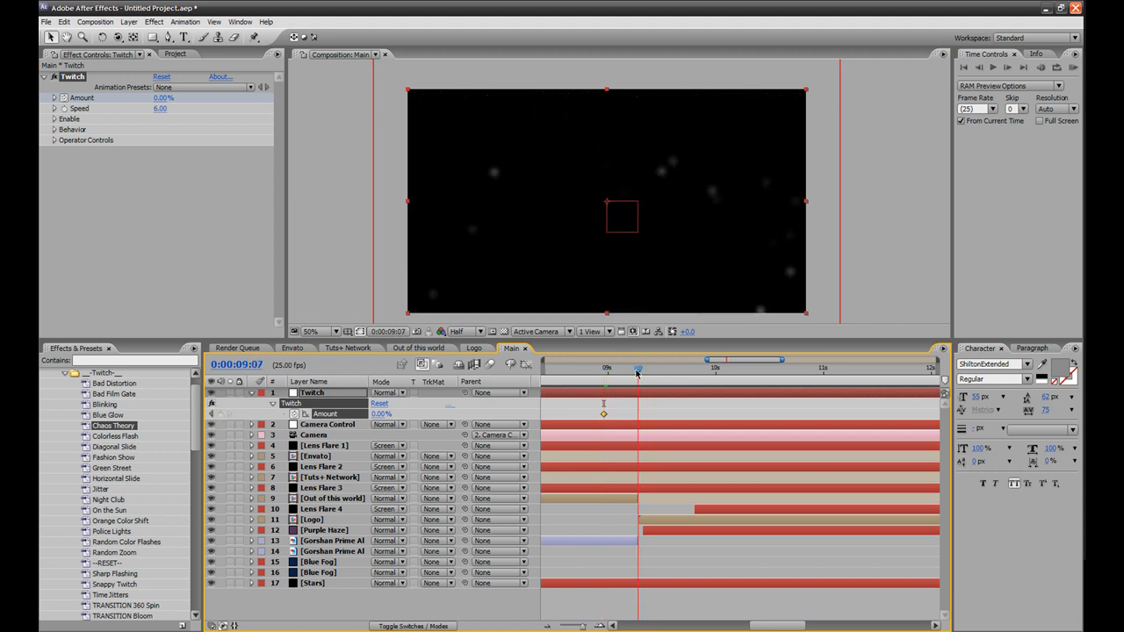
left_click(375, 415)
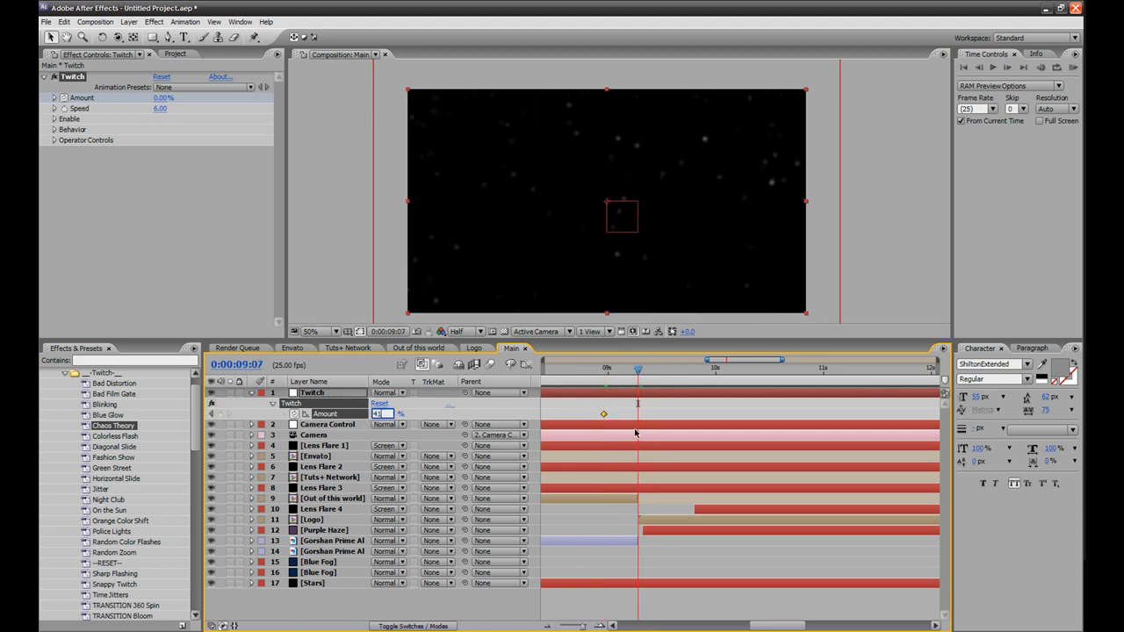
type("40")
key("Return")
left_click_drag(604, 414, 587, 415)
Add a Twitch Amount keyframe at 0:00:10:11 as the logo assembles and set the Amount to 0% at 0:00:10:16.
left_click_drag(583, 372, 762, 393)
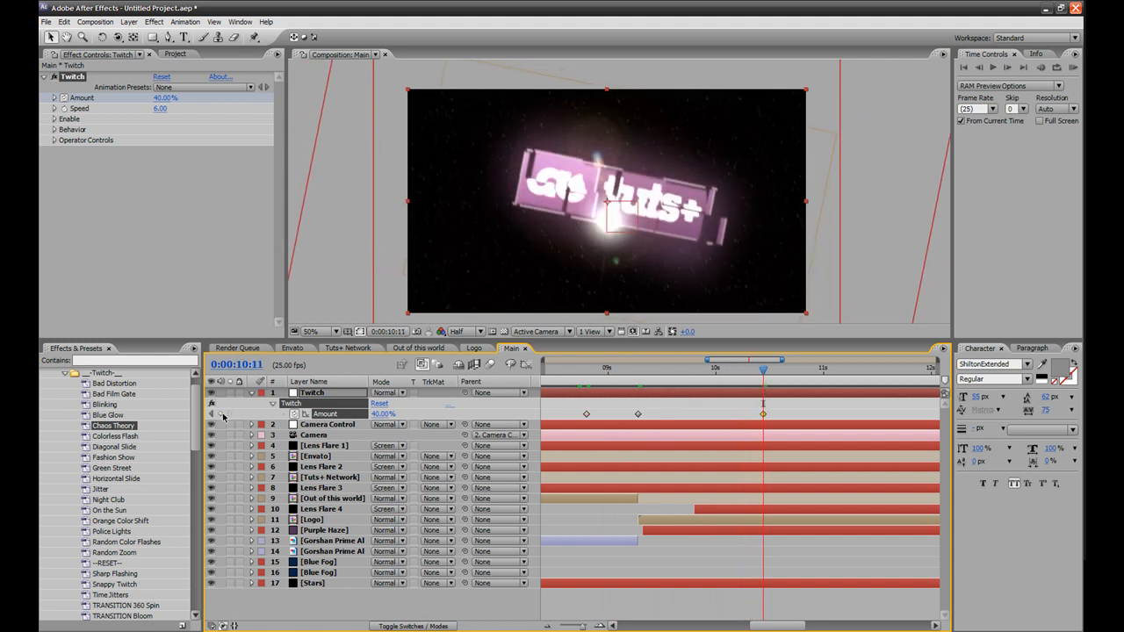
key("Page_Down")
key("Page_Down")
key("Page_Down")
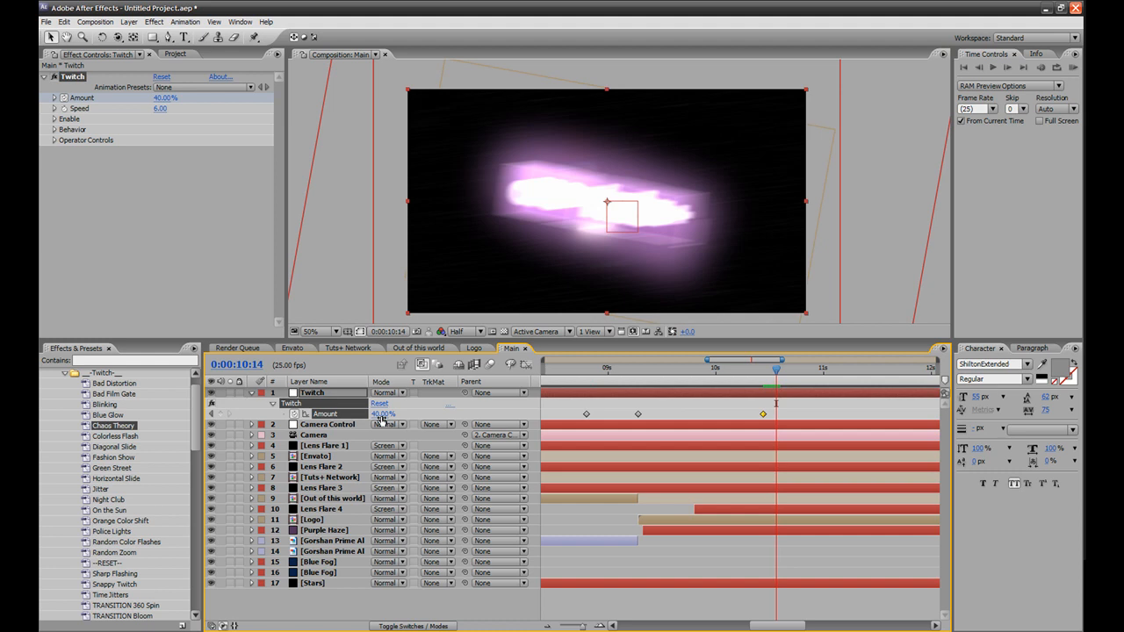
key("Page_Down")
key("Page_Down")
left_click(383, 413)
type("0")
key("Return")
Check the logo frame by frame from 0:00:10:11 and move the last Twitch Amount keyframe to 0:00:10:19.
left_click(761, 374)
key("Page_Down")
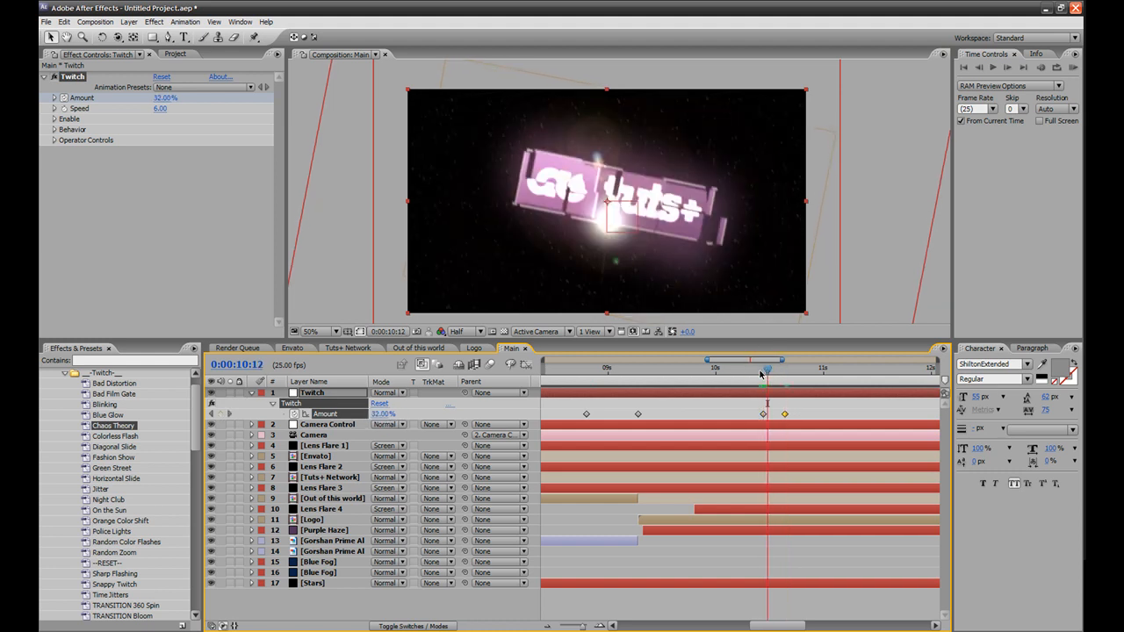
key("Page_Down")
key("Page_Down")
key("Page_Down")
key("Page_Down")
key("Page_Down")
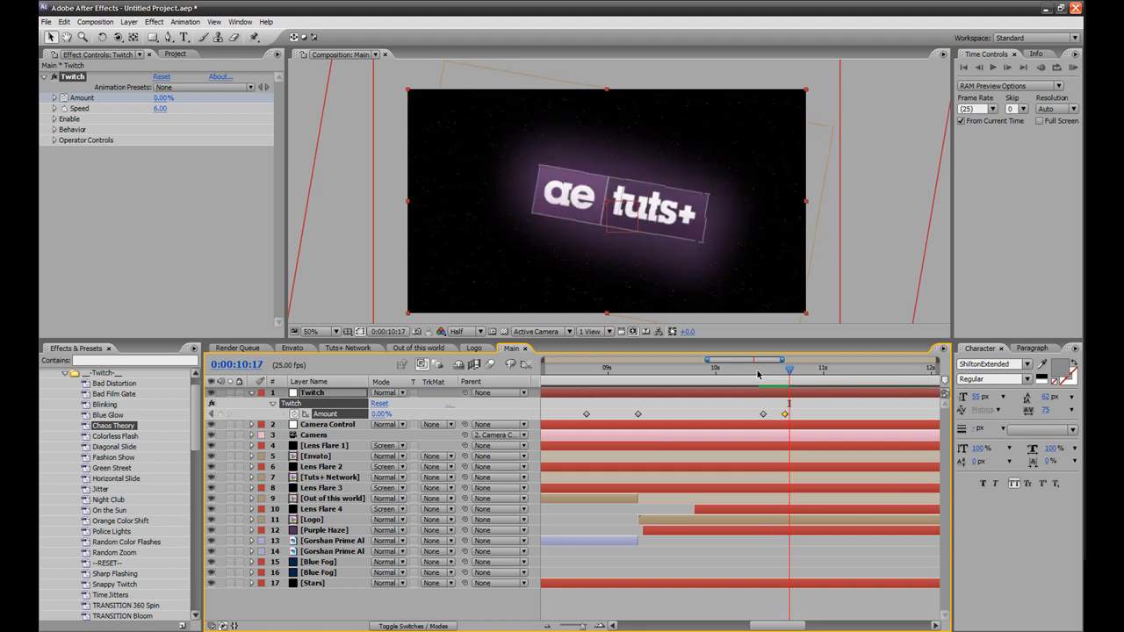
key("Page_Down")
key("Page_Down")
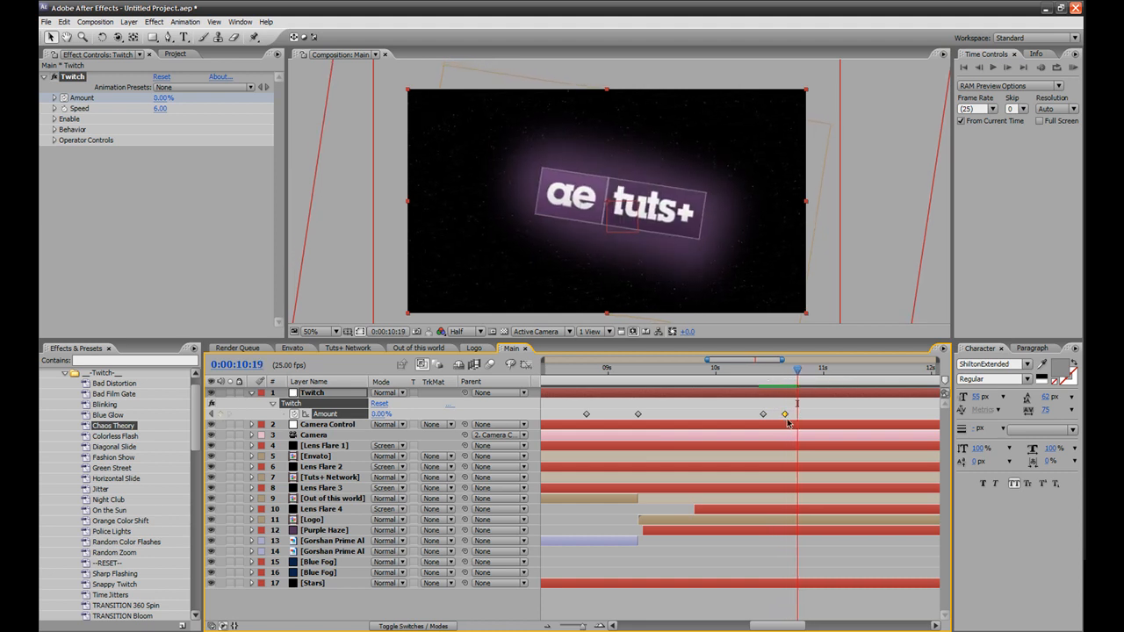
left_click_drag(791, 415, 797, 416)
Review the logo frames back to 0:00:10:15 and then onward to examine how the extended twitch fades out.
key("Page_Up")
key("Page_Up")
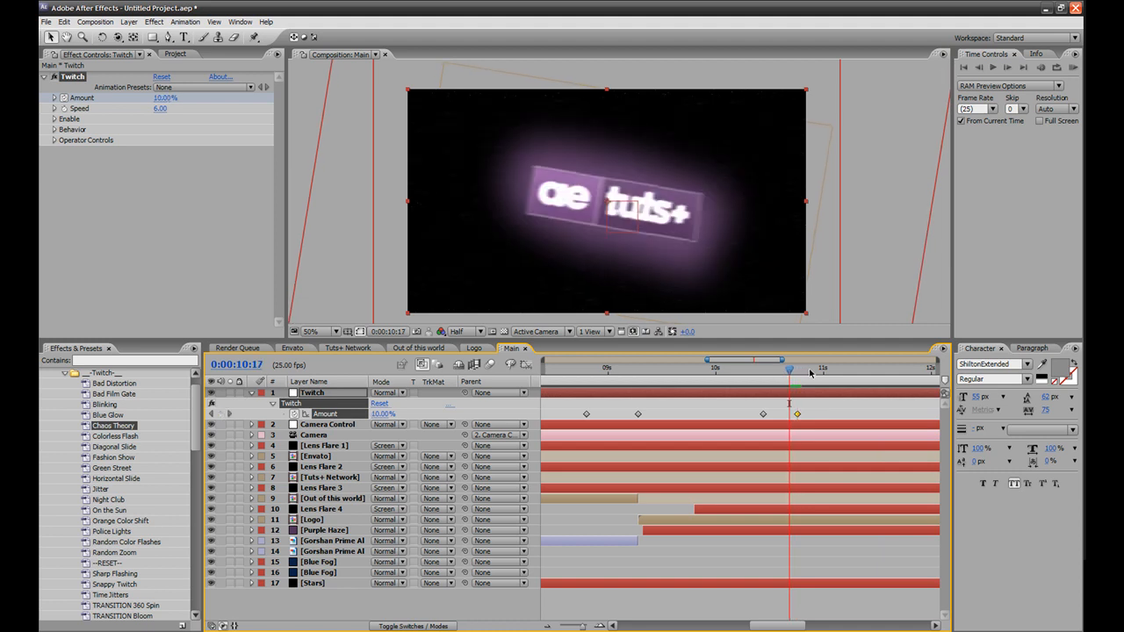
key("Page_Up")
key("Page_Up")
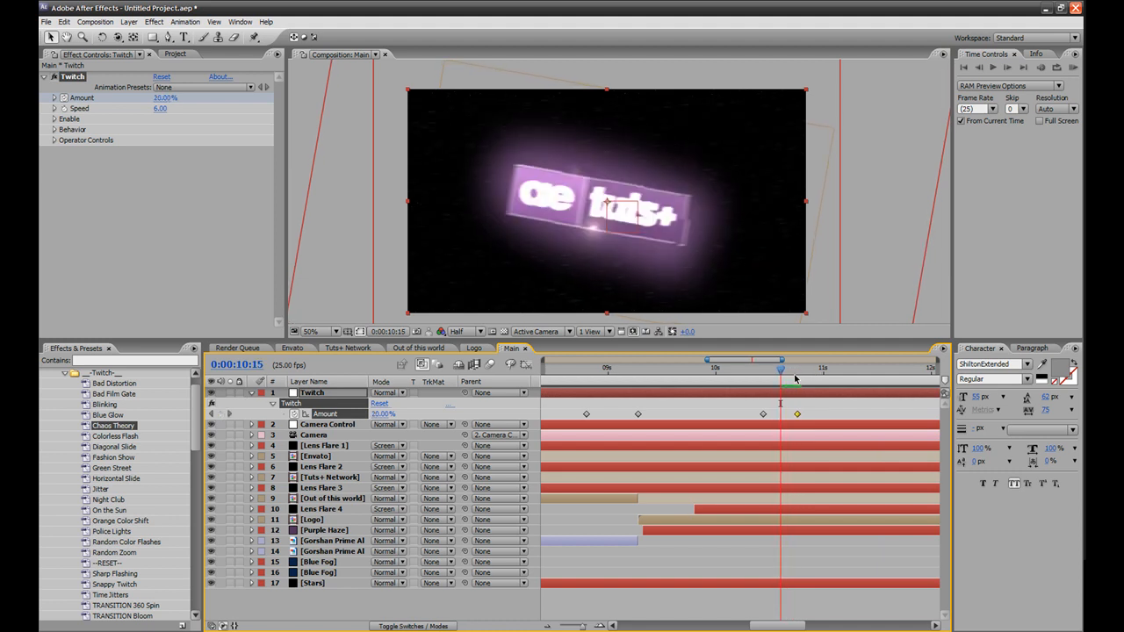
left_click(798, 372)
left_click_drag(798, 372, 912, 377)
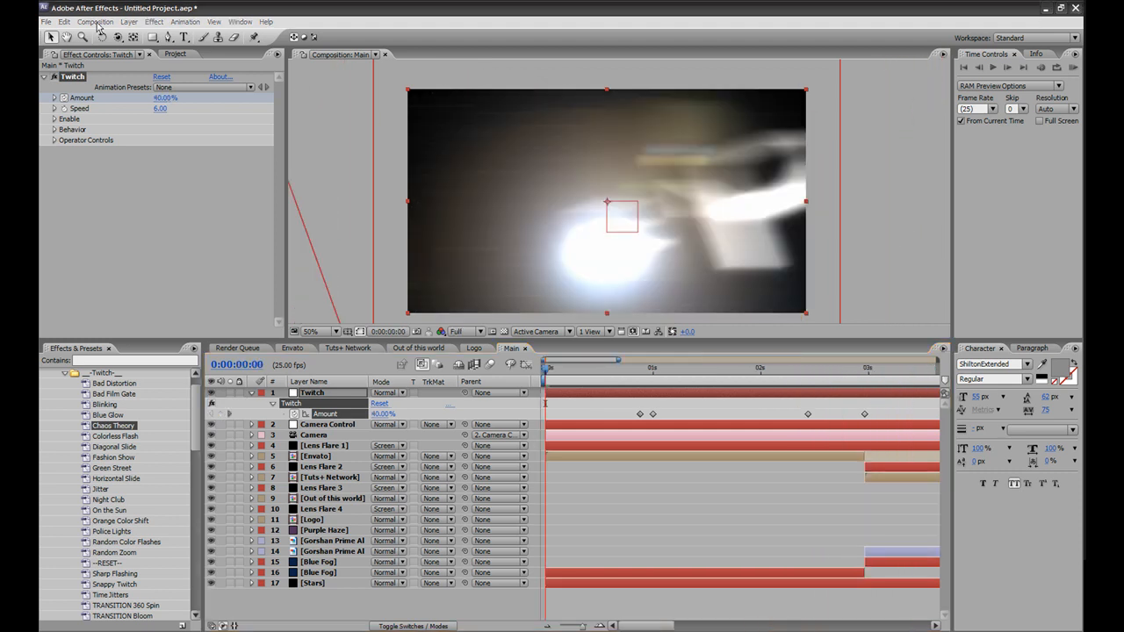
Set the Slide Amount in the Twitch effect's operator controls to 40%.
left_click(54, 140)
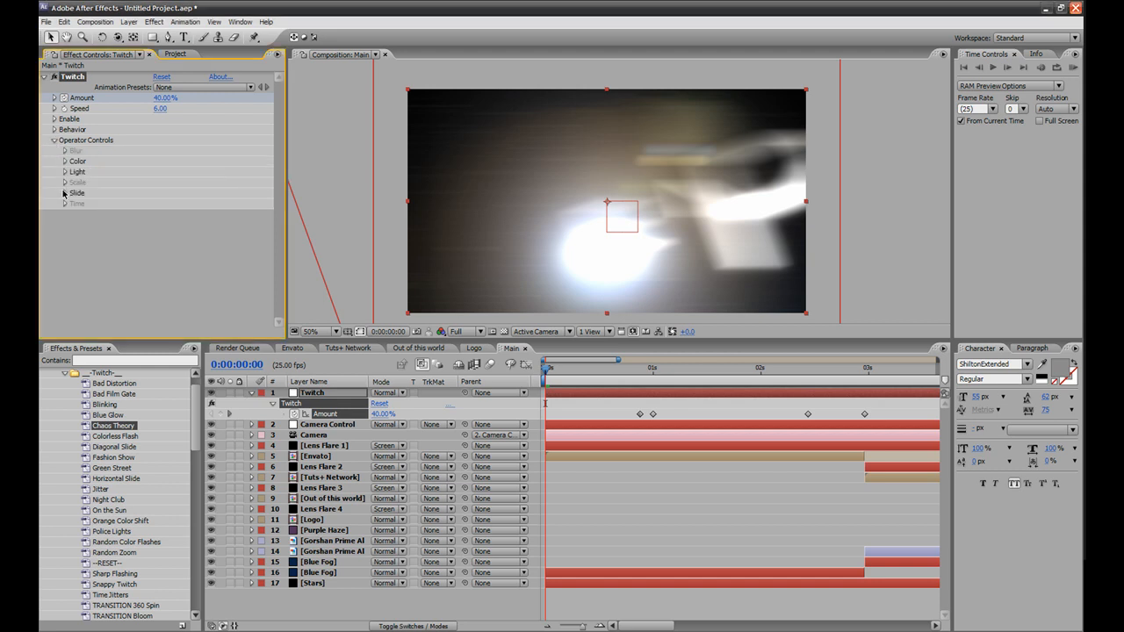
left_click(63, 192)
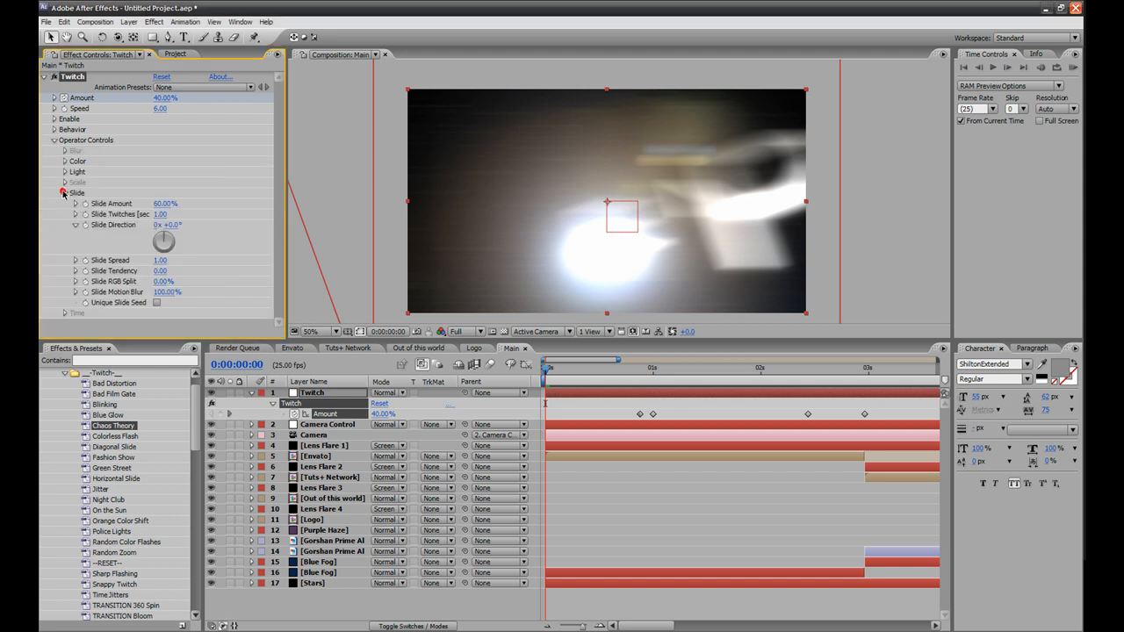
left_click(164, 203)
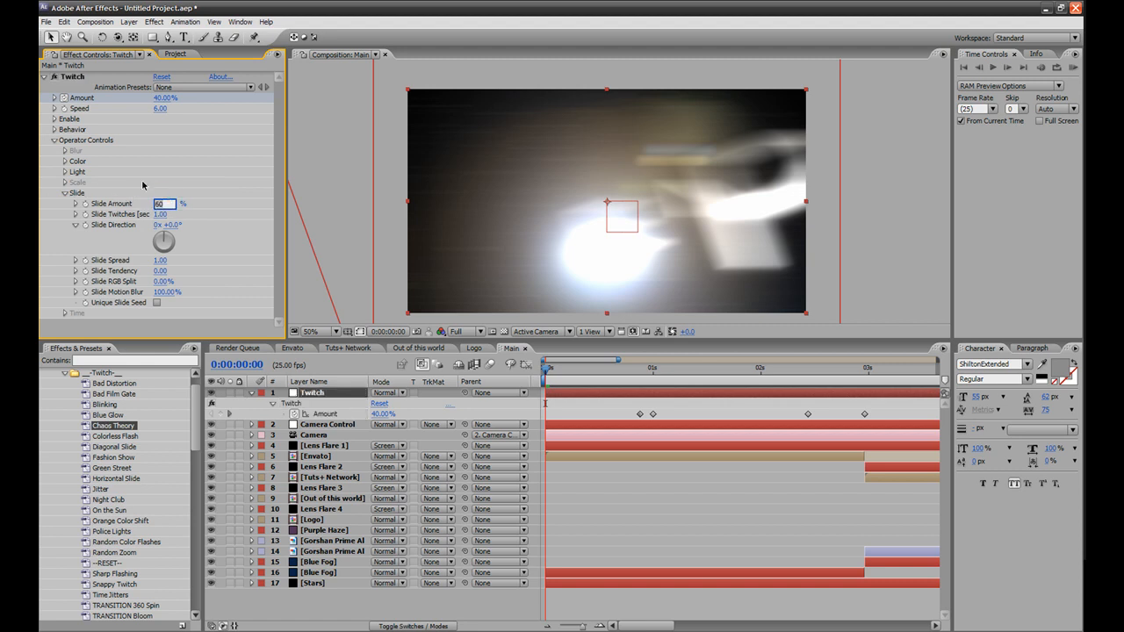
type("40")
key("Return")
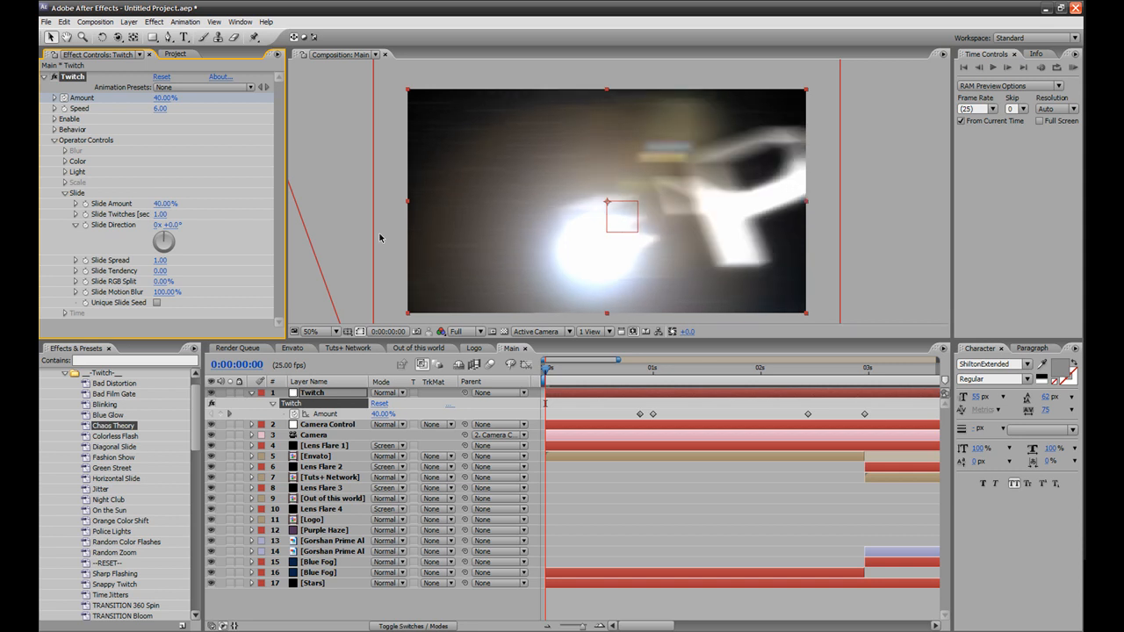
Scrub through the rendered Main movie in the player to review the title sequence up to the ae tuts+ logo.
left_click(581, 372)
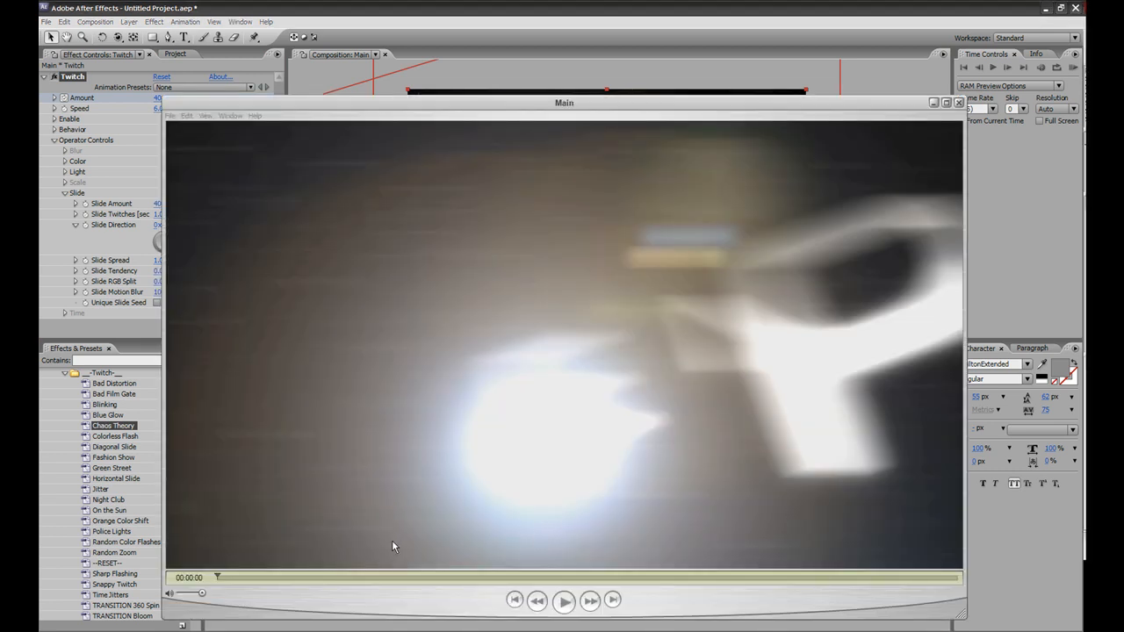
left_click_drag(217, 577, 816, 564)
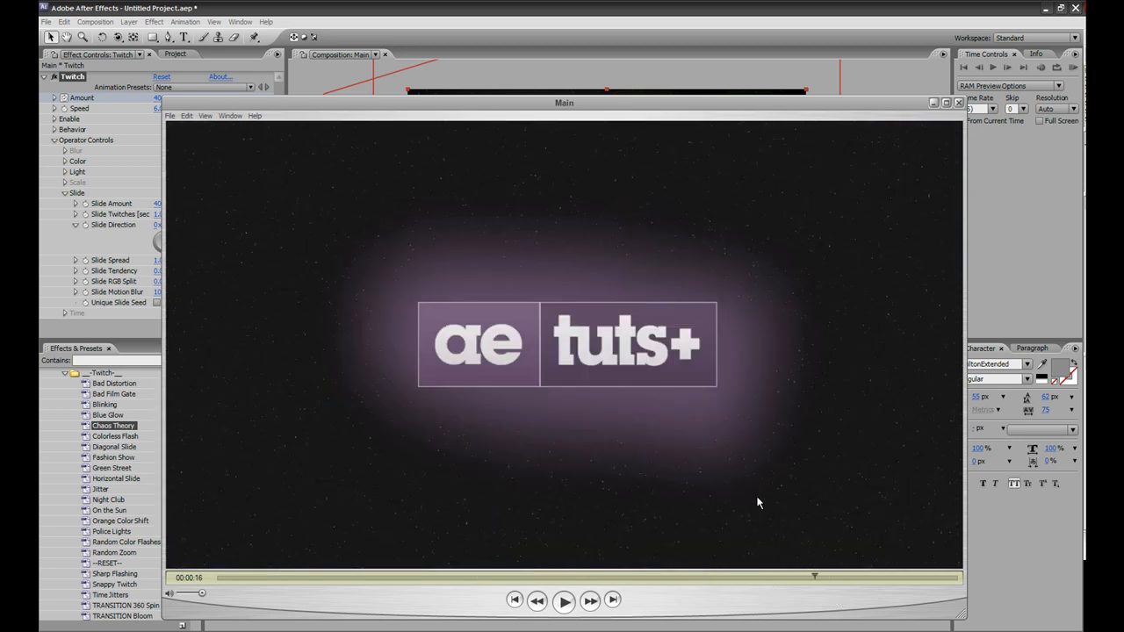